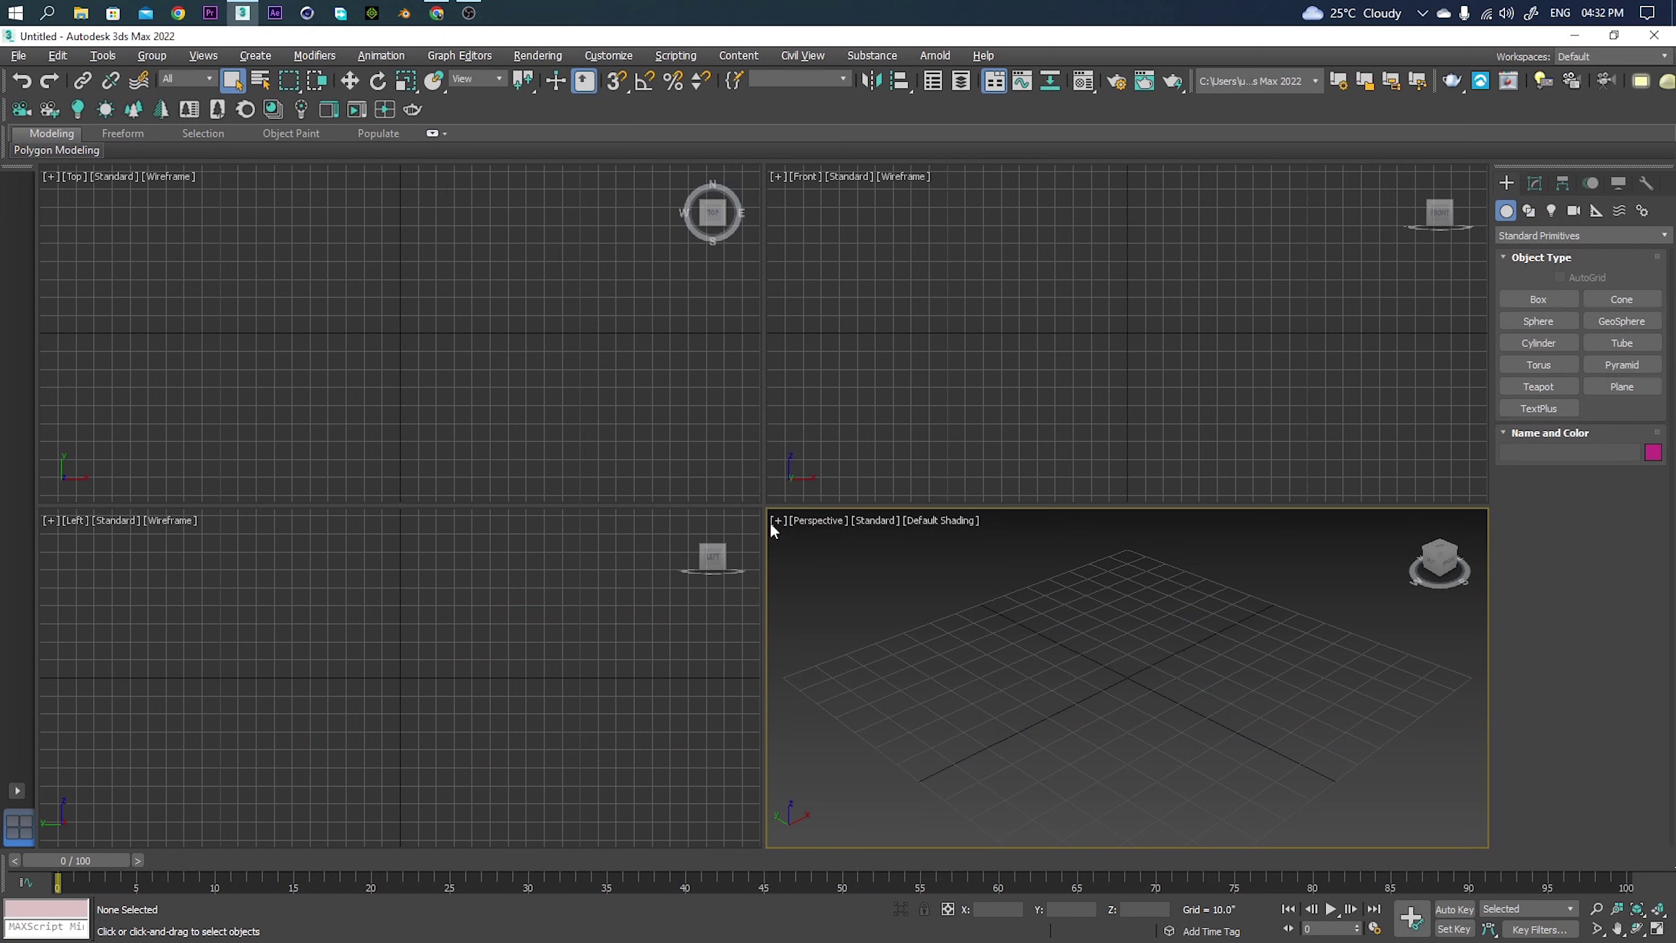
Maximize the Perspective viewport with Alt+W so it fills the screen.
key(alt+w)
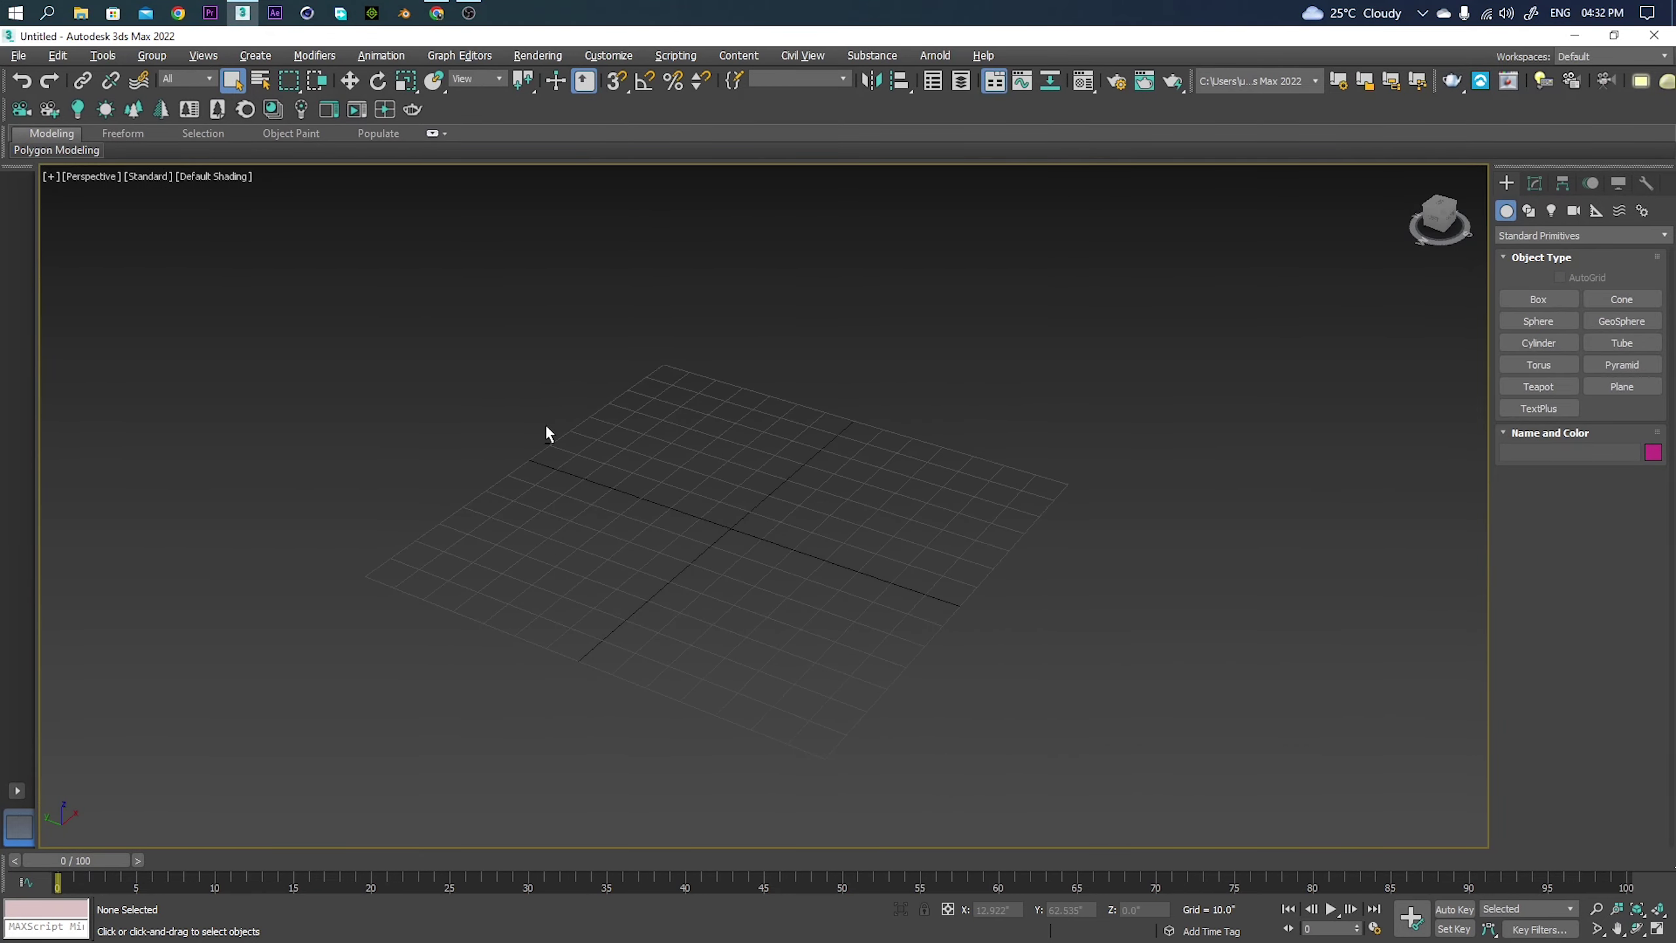
Open the camera 2 scene from the 3d Model folder.
click(18, 55)
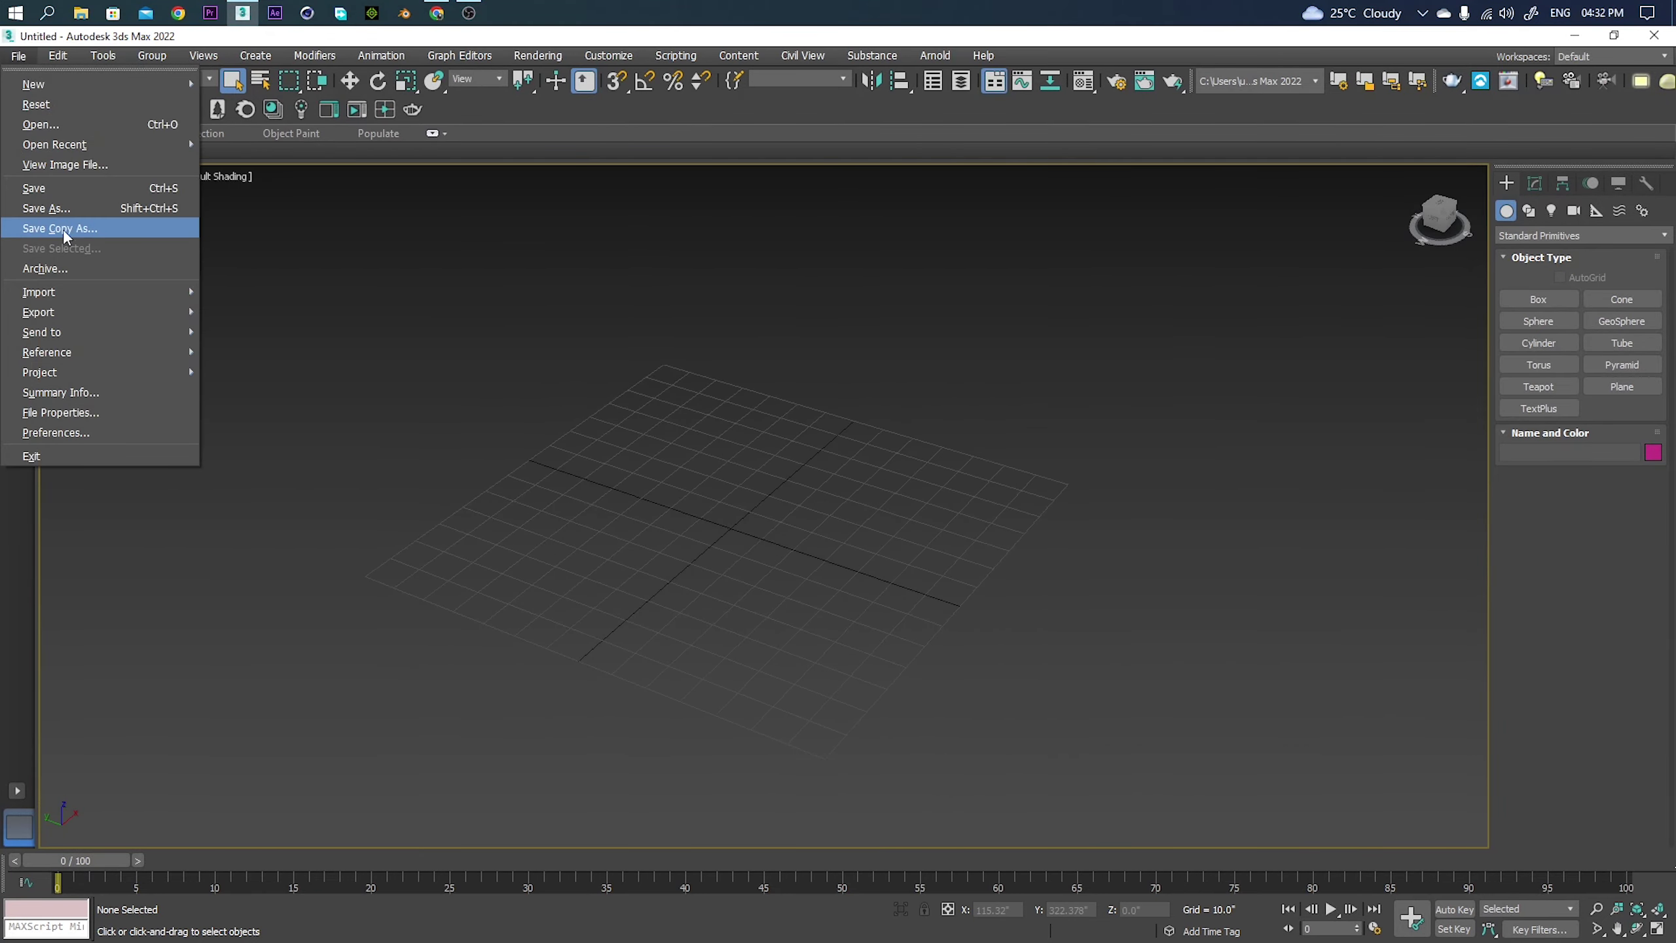
click(64, 125)
click(50, 159)
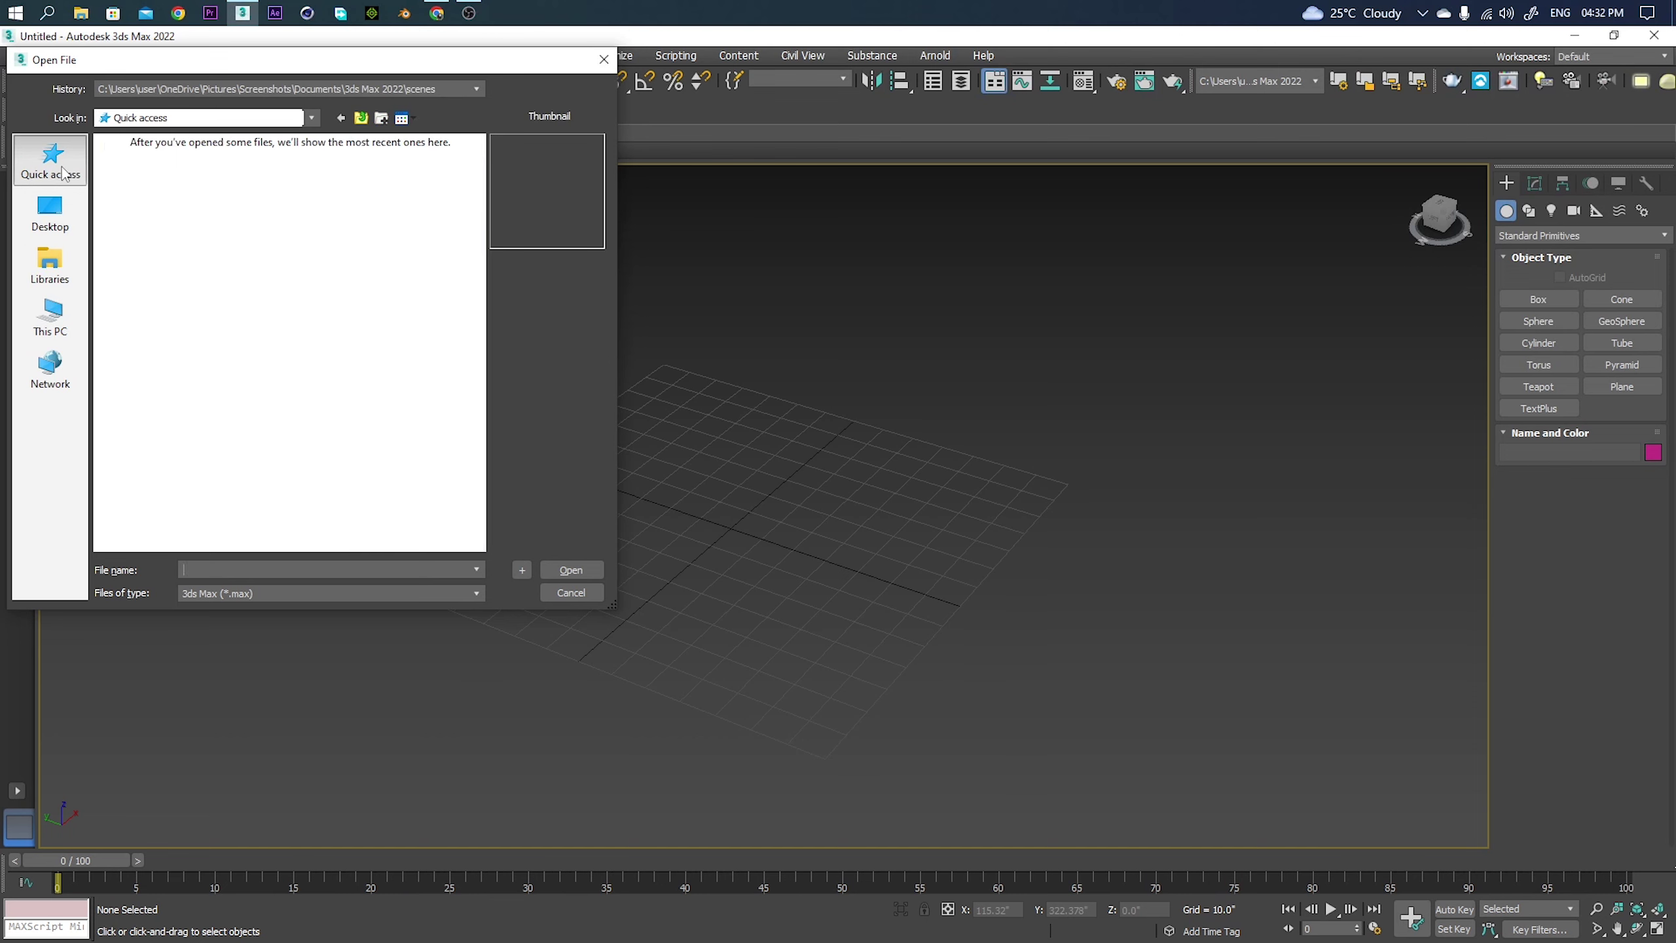
double_click(170, 314)
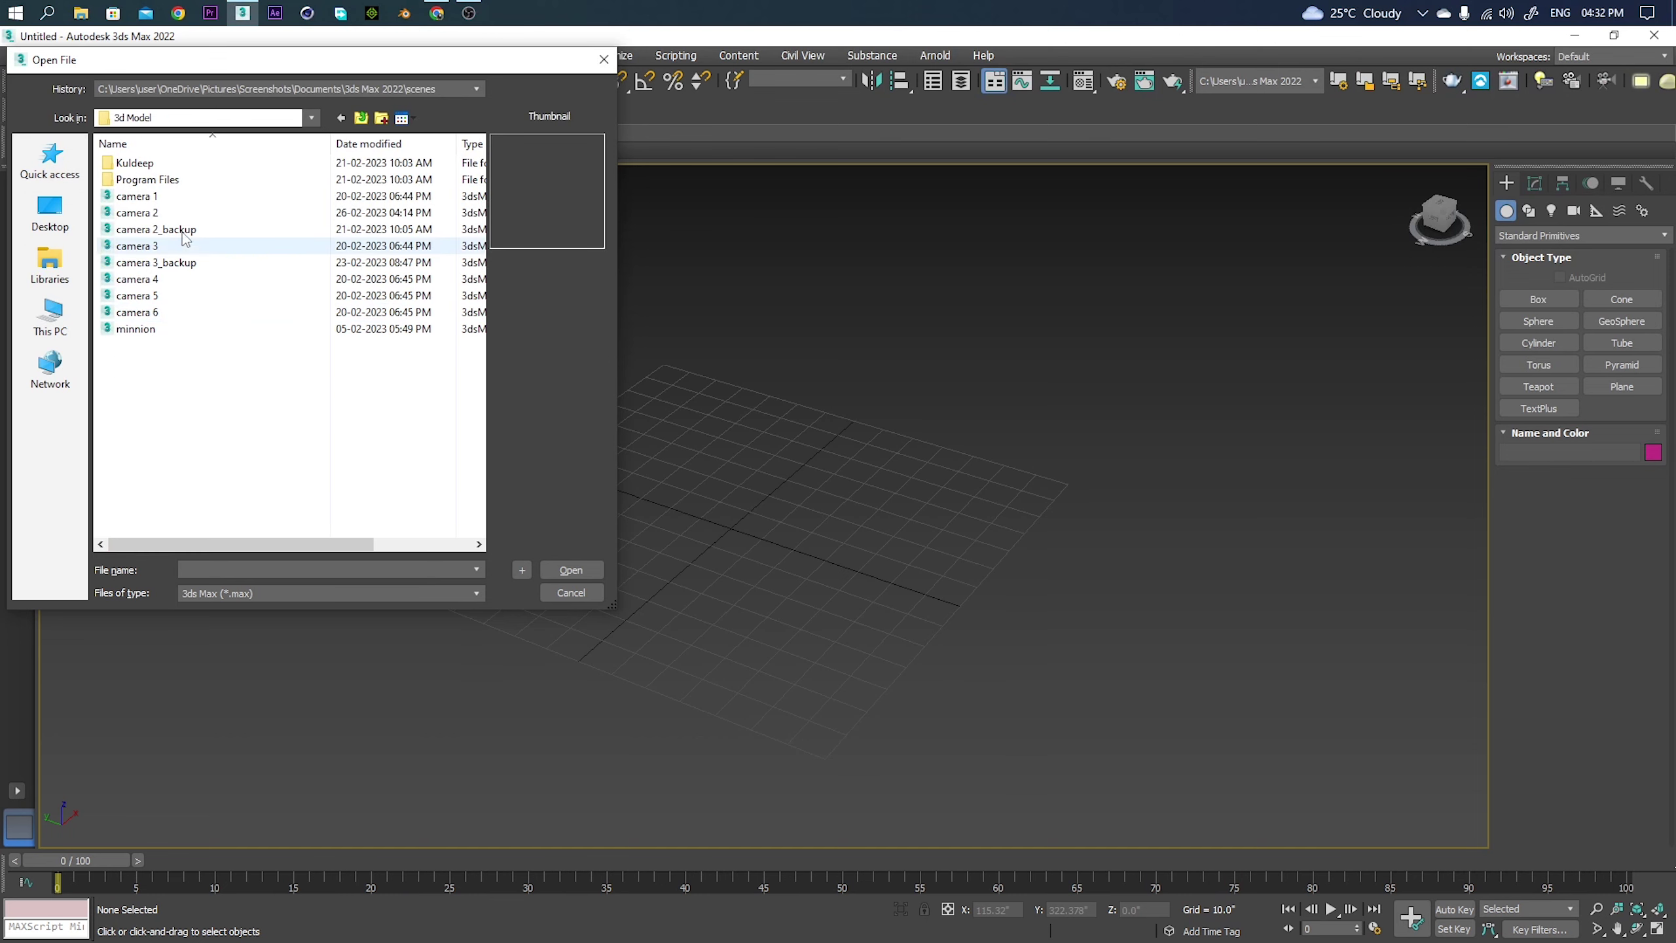
click(170, 199)
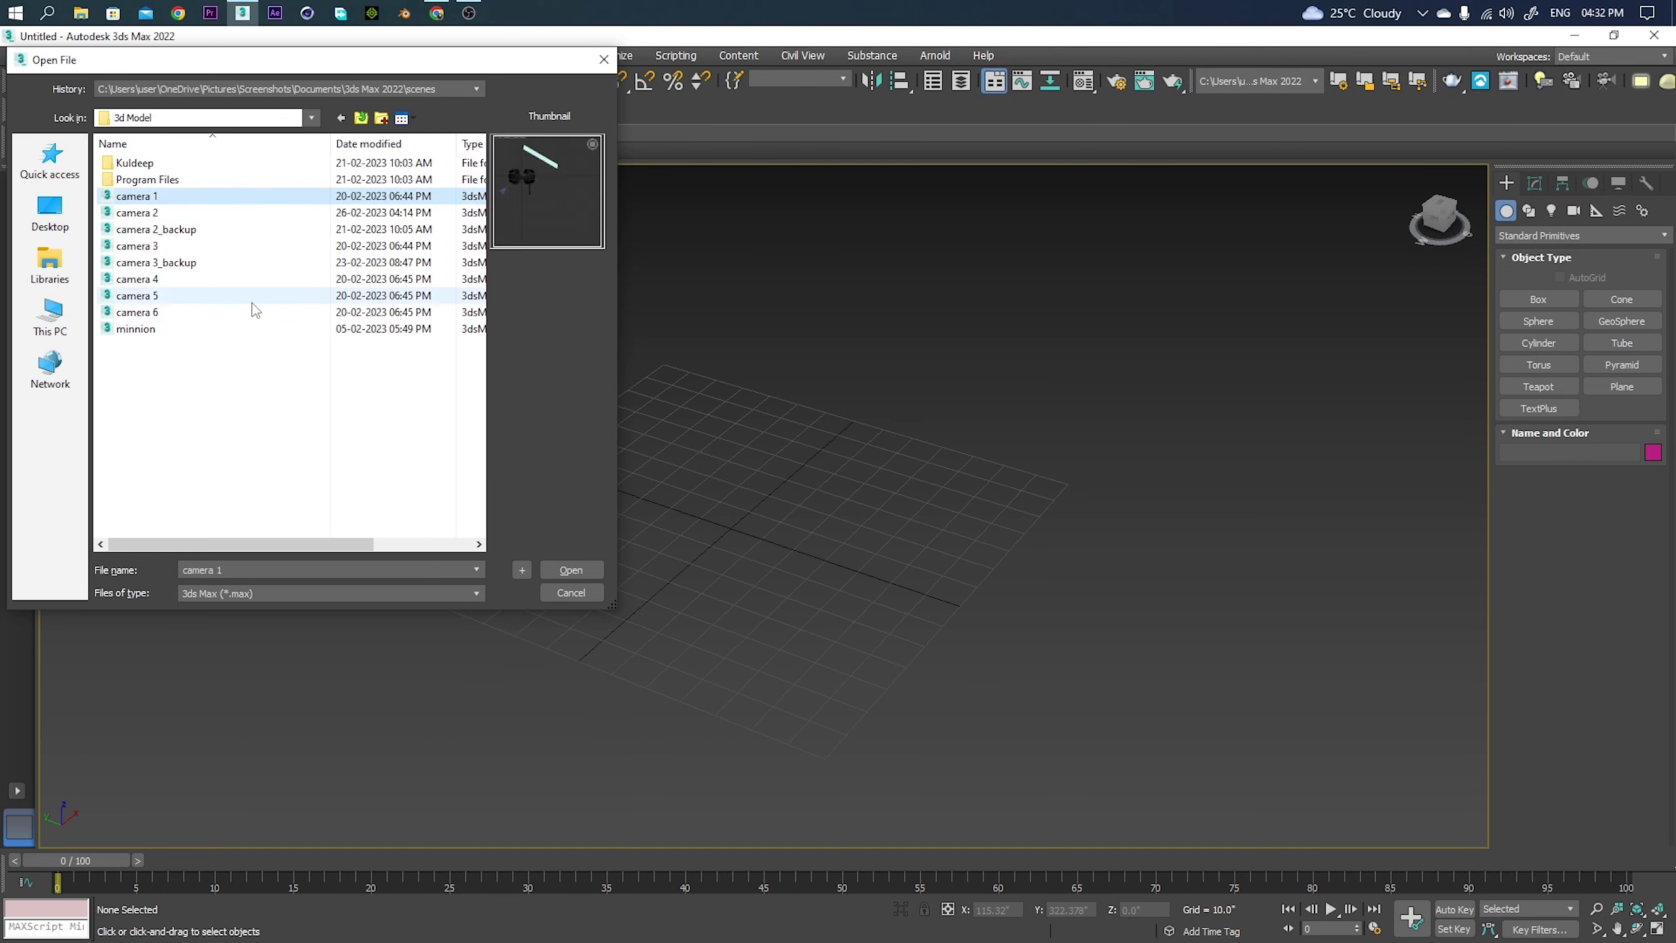
click(165, 217)
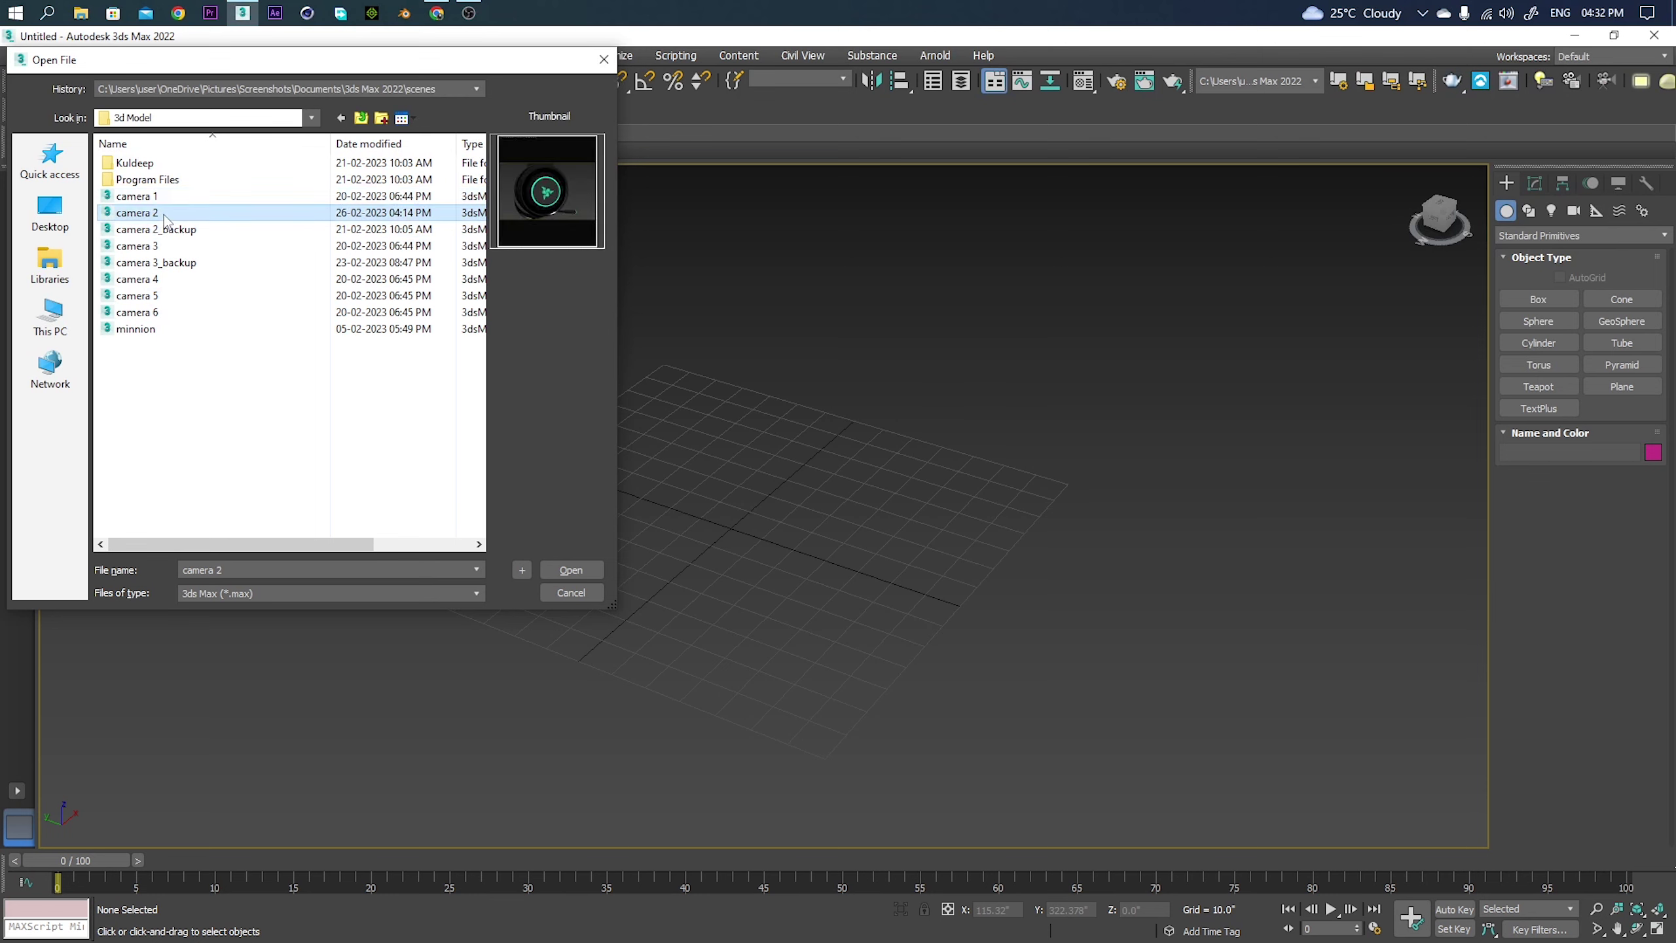
click(569, 570)
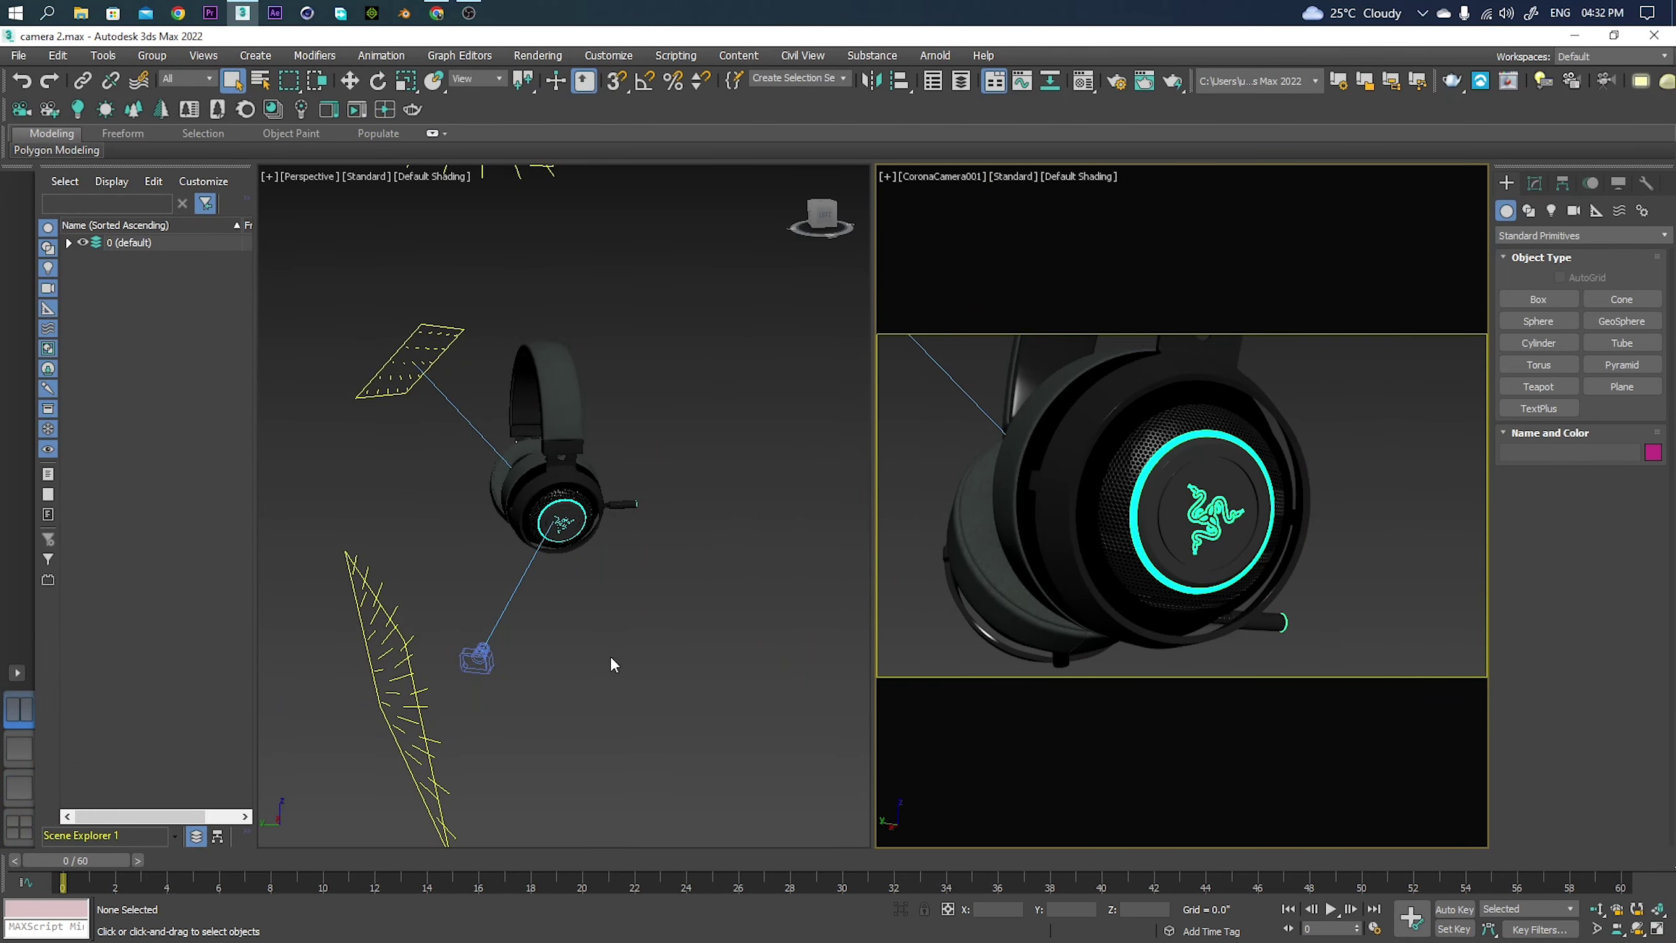
Hide CoronaCamera001 and CoronaLight001, 002 and 003 in Scene Explorer.
click(580, 653)
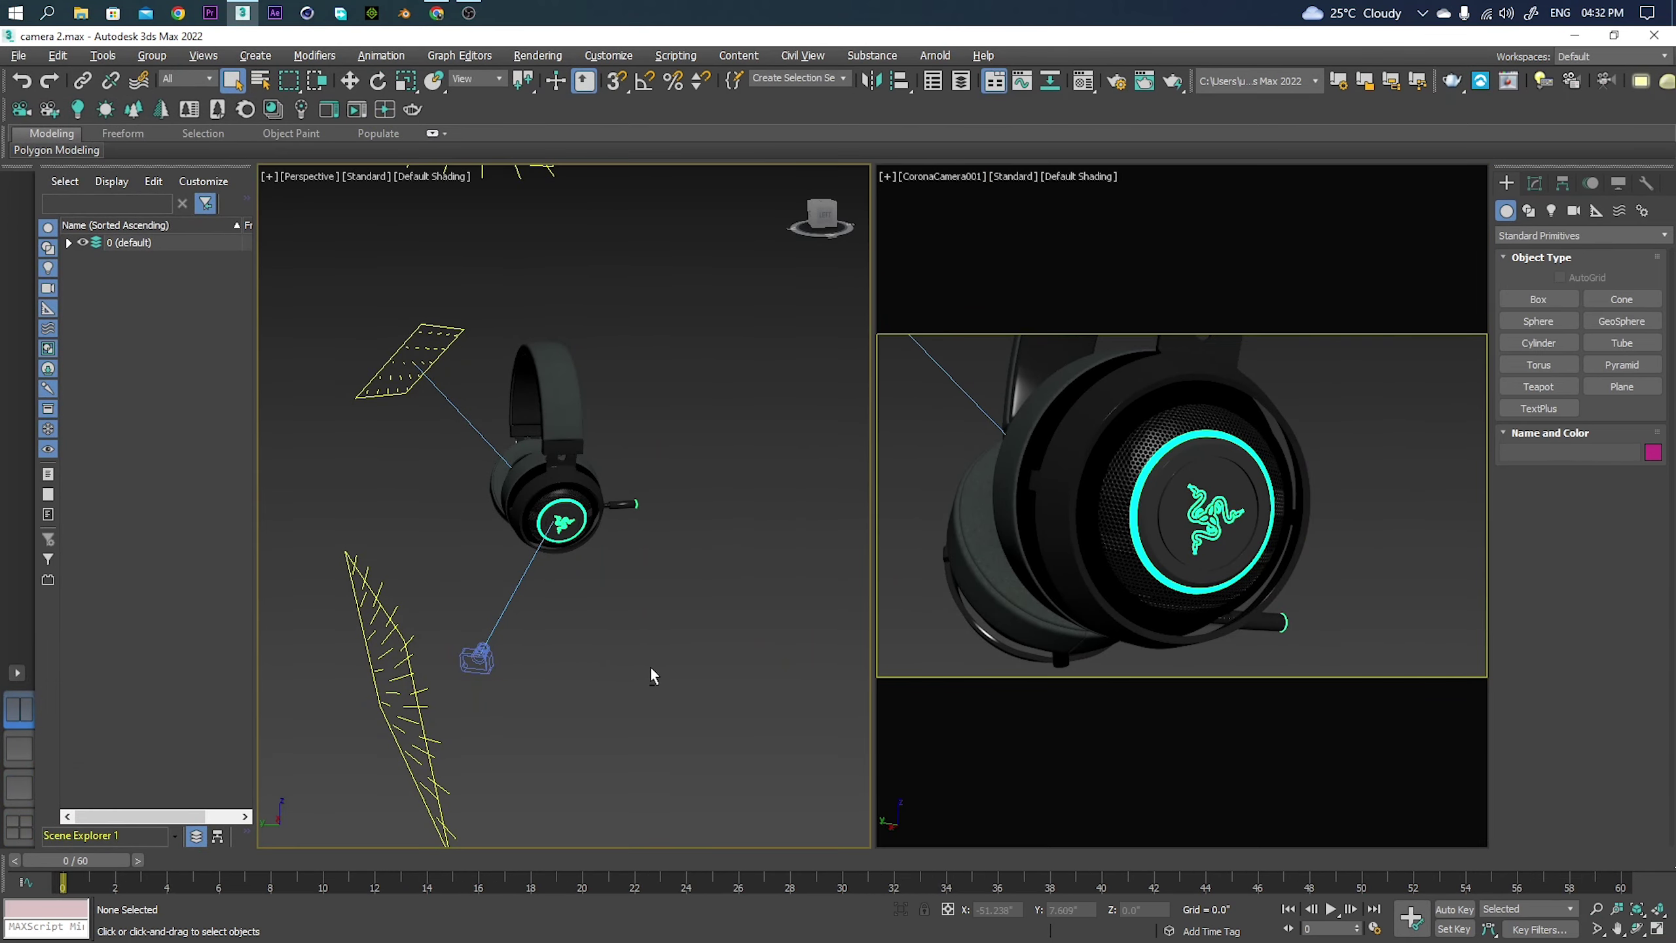
mouse_move(649, 665)
alt+middle_down()
mouse_move(535, 660)
mouse_move(567, 684)
mouse_move(599, 650)
mouse_move(539, 695)
mouse_move(623, 668)
mouse_move(611, 676)
mouse_move(519, 552)
mouse_move(569, 606)
mouse_move(665, 587)
mouse_move(512, 578)
mouse_move(559, 606)
alt+middle_up()
click(400, 628)
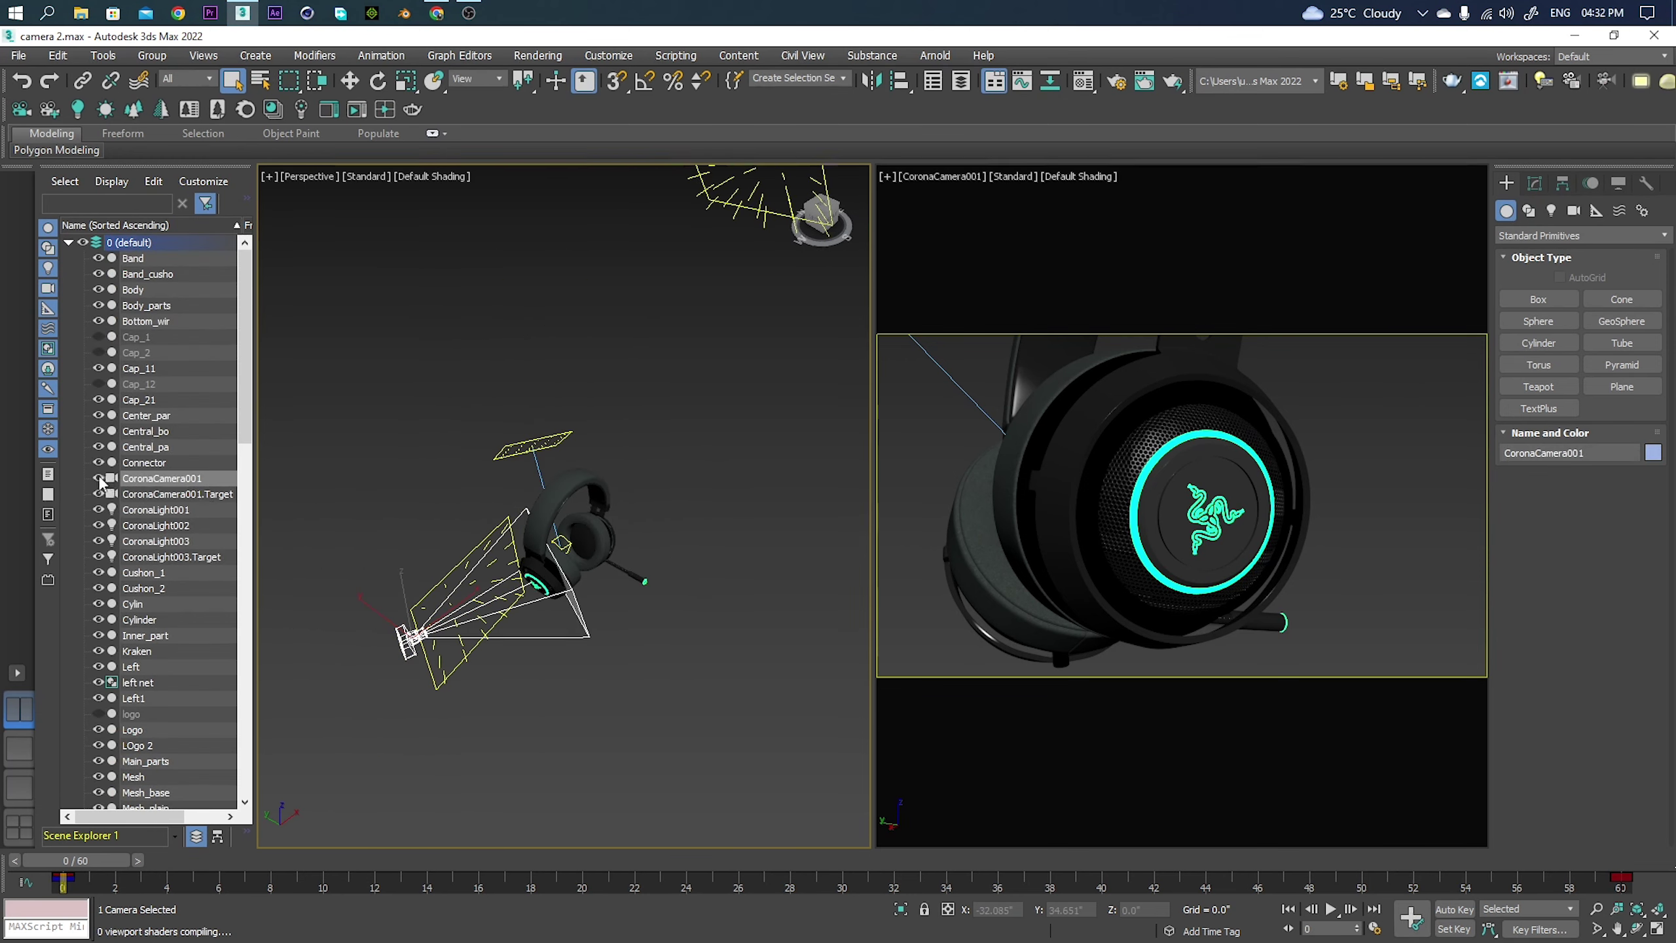
click(97, 478)
click(220, 527)
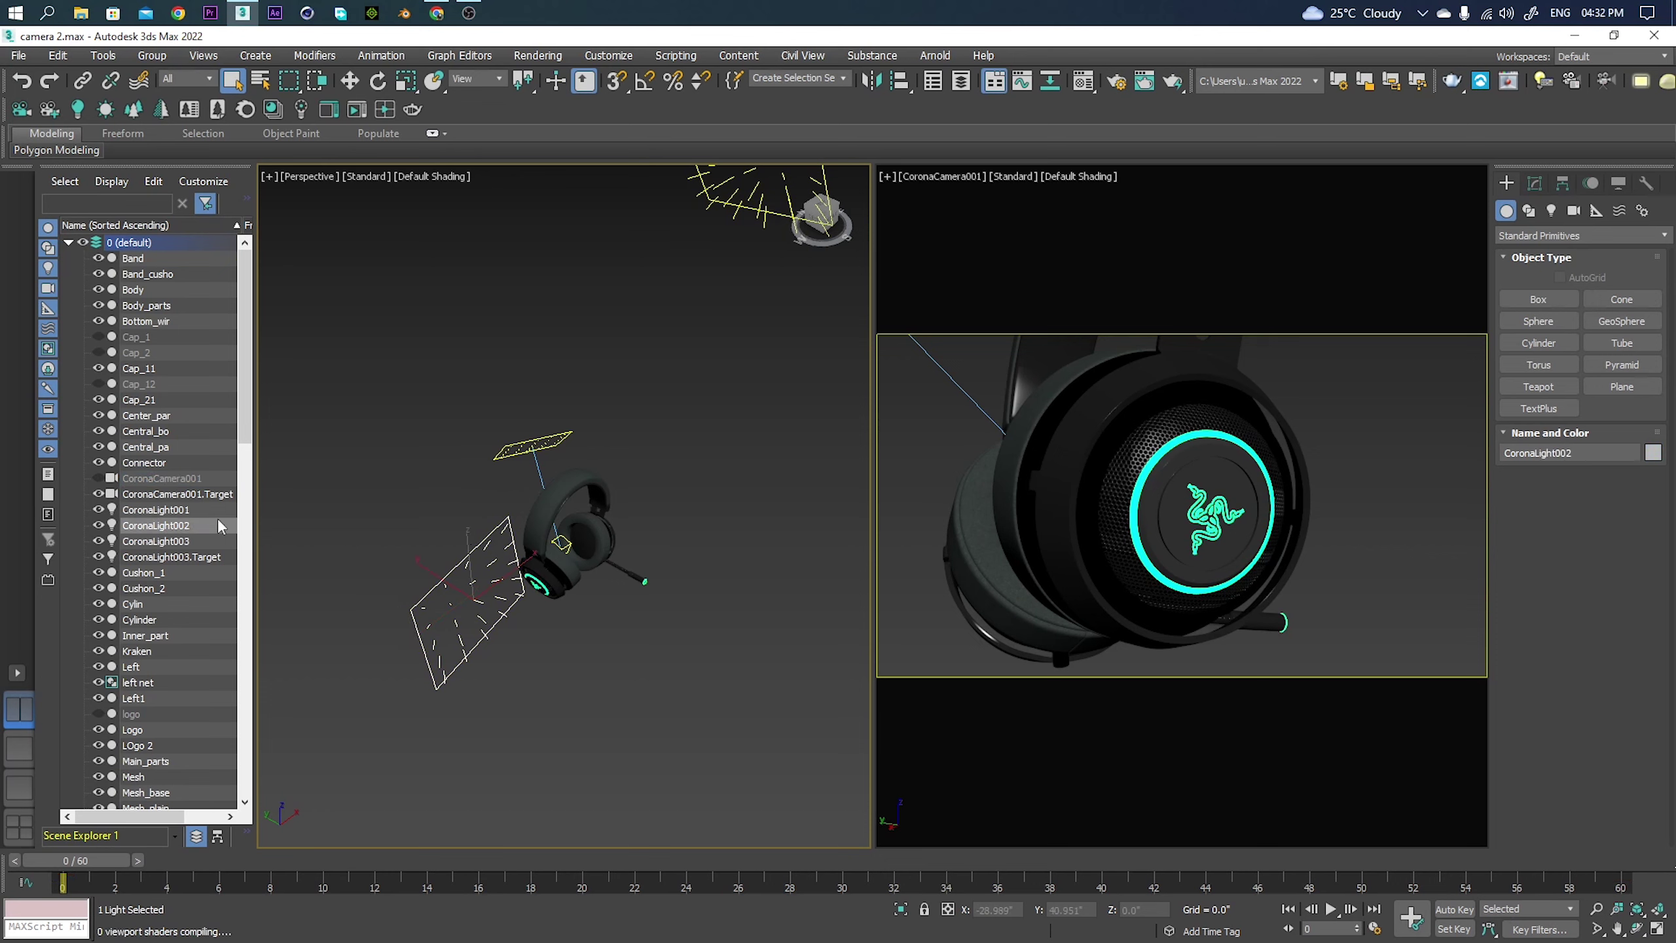
click(97, 526)
click(531, 446)
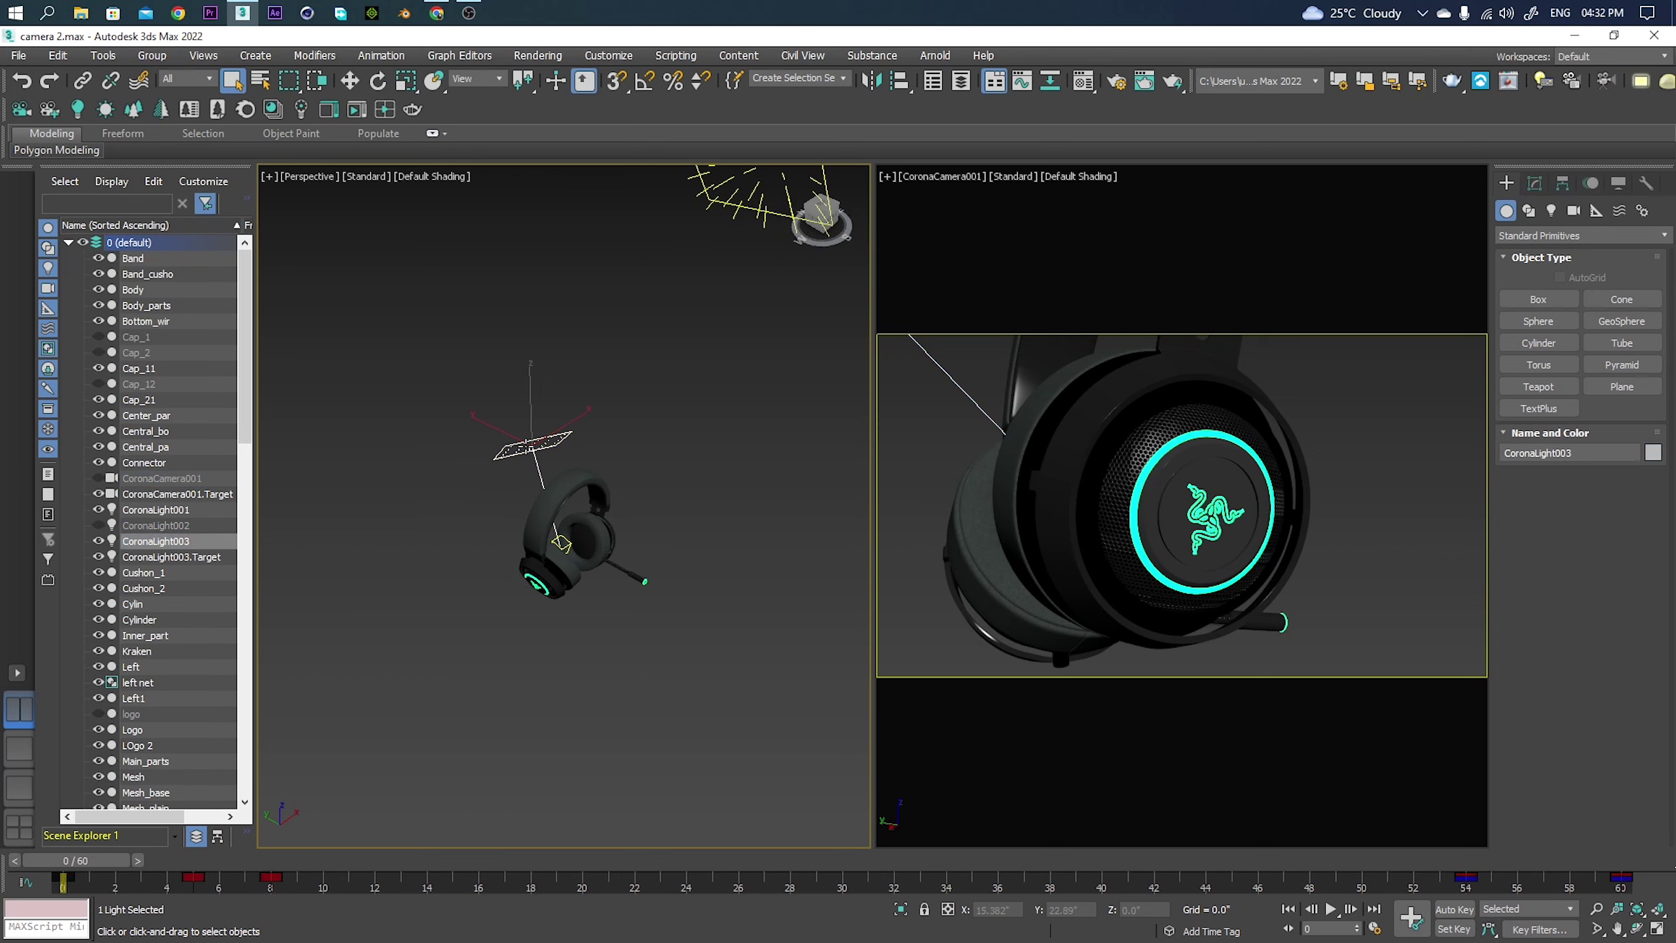
click(98, 541)
click(739, 198)
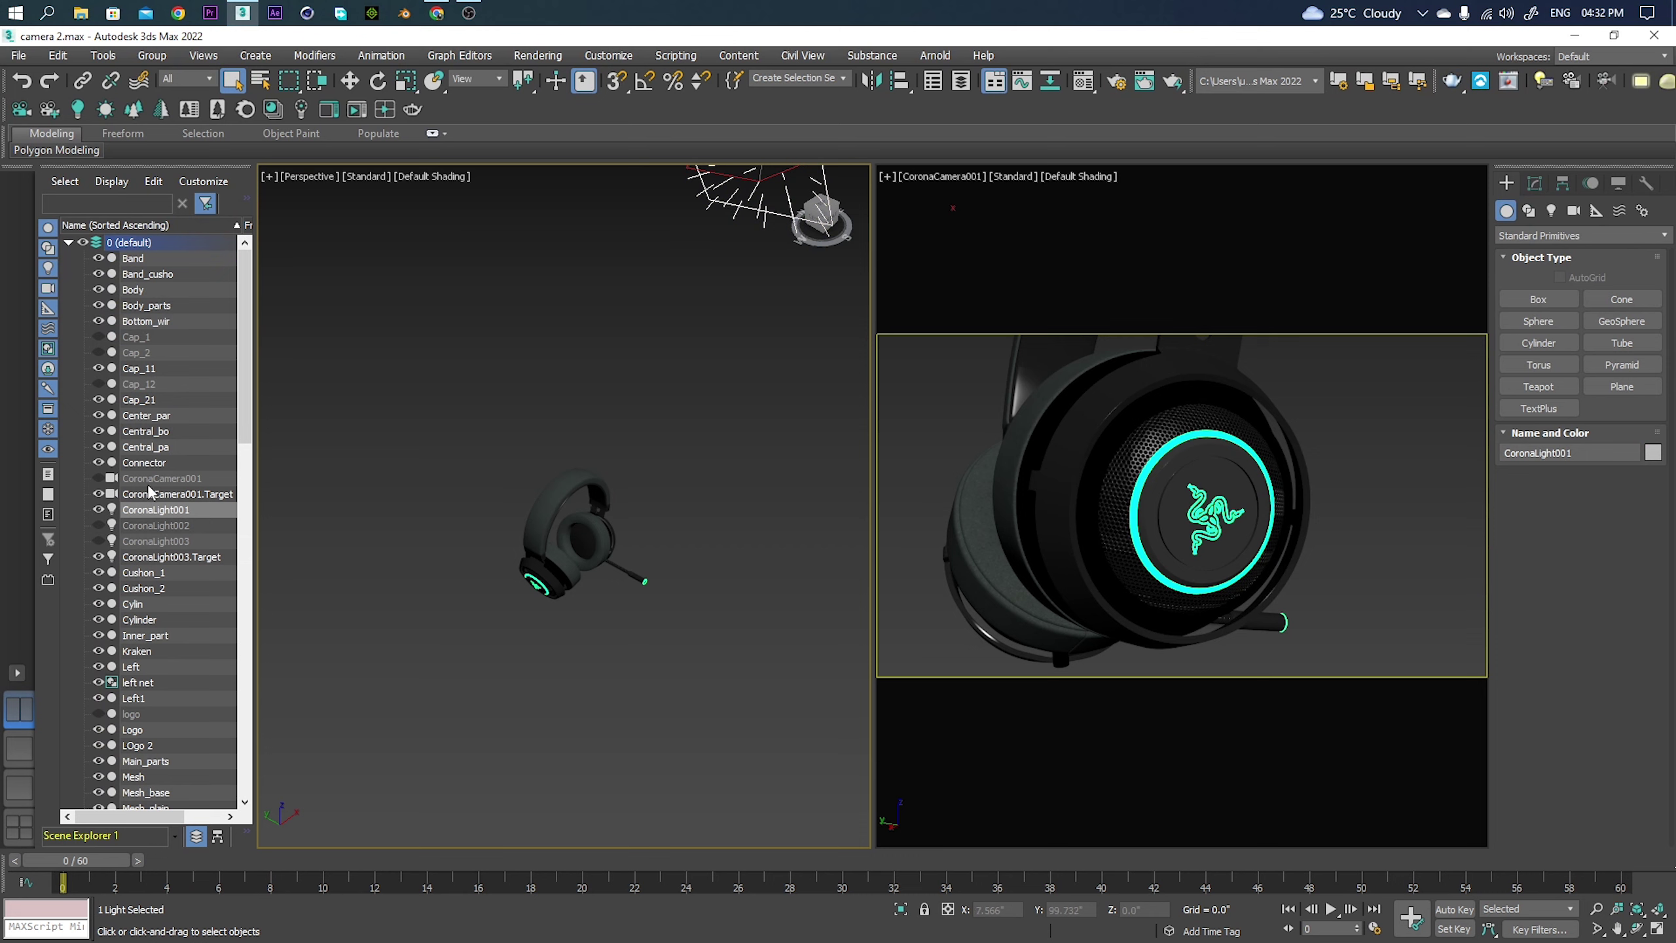
click(98, 509)
Collapse the default layer list, show the grid, and orbit around the headphones.
scroll(743, 444, down, 5)
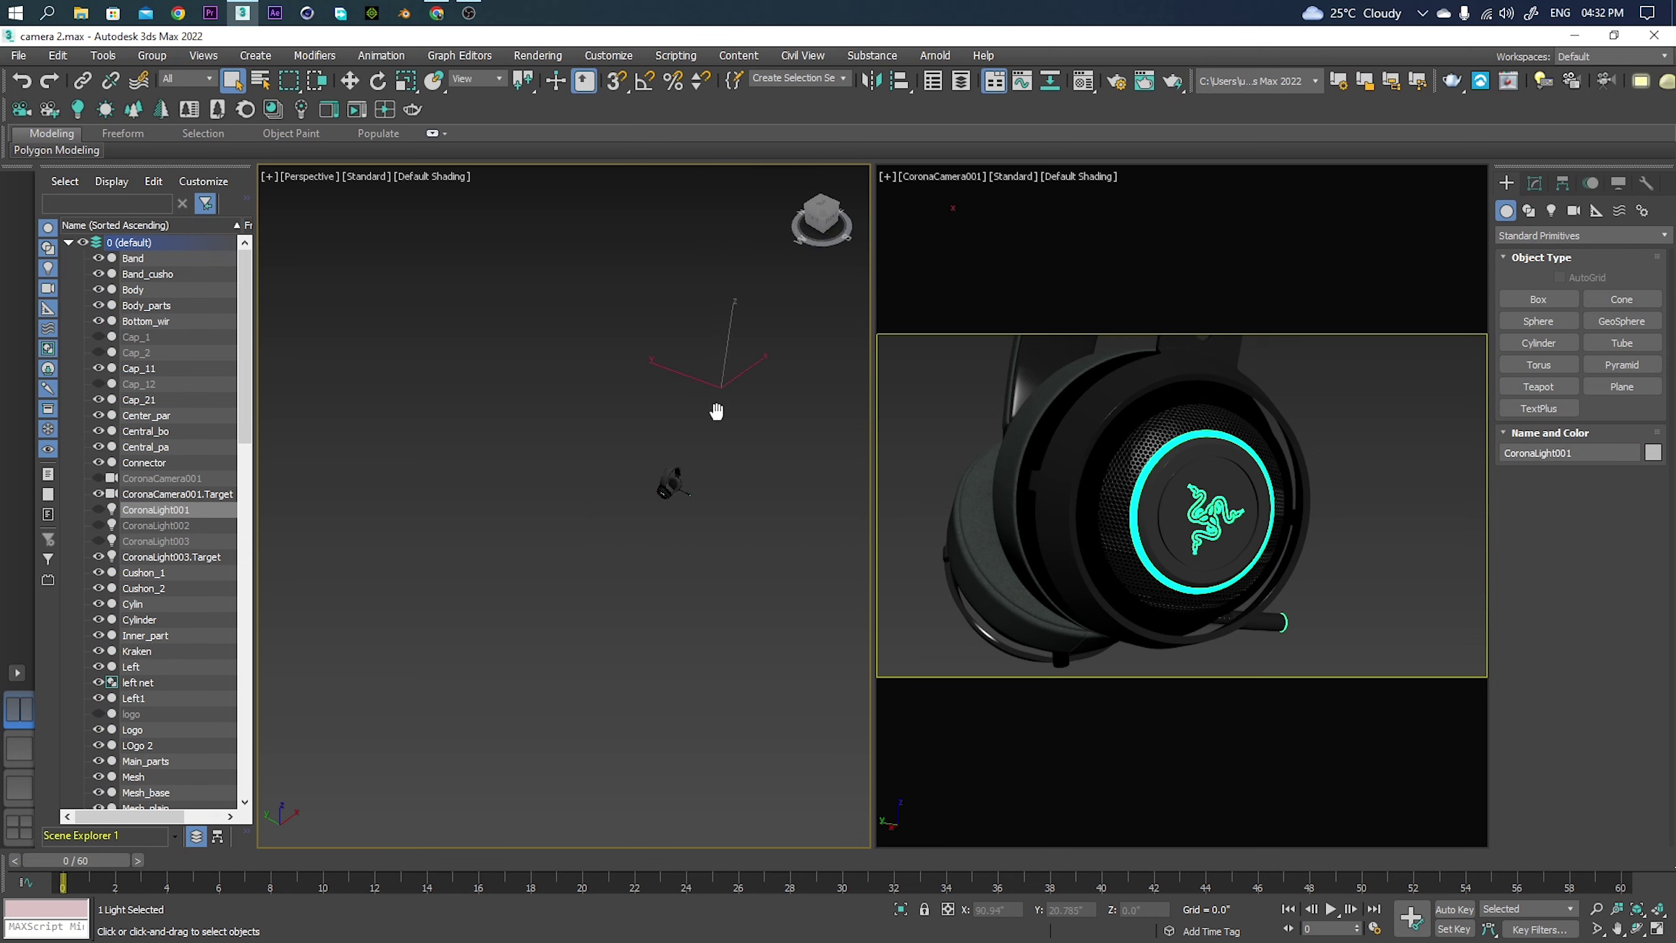
click(685, 499)
key(w)
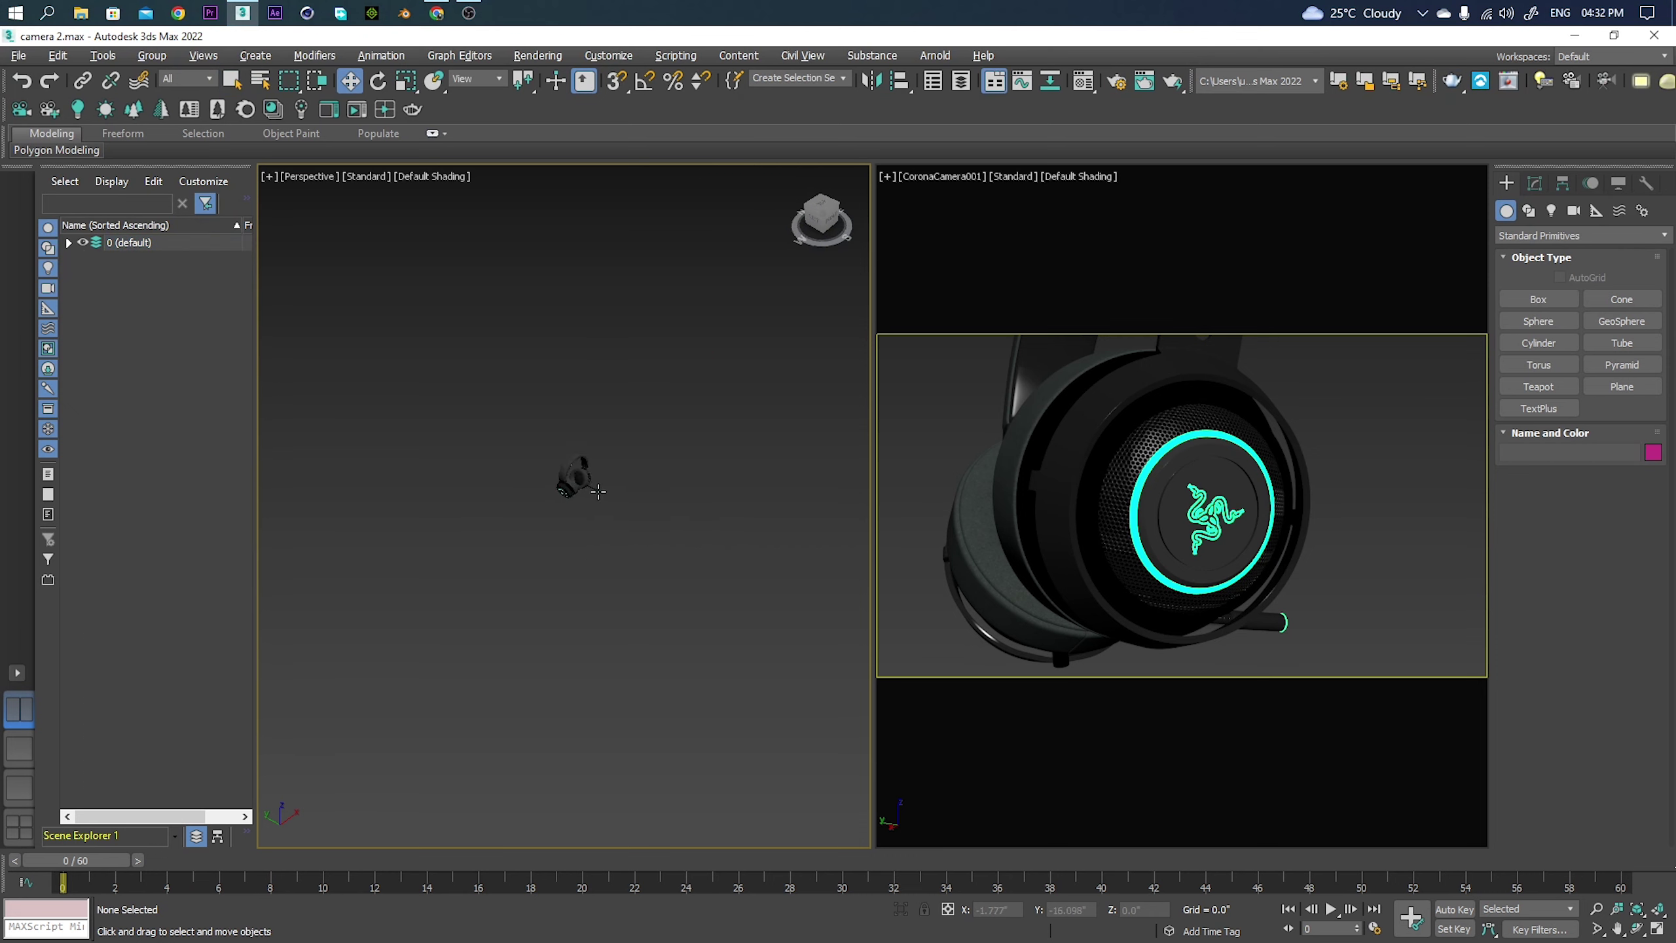
scroll(537, 494, up, 4)
key(g)
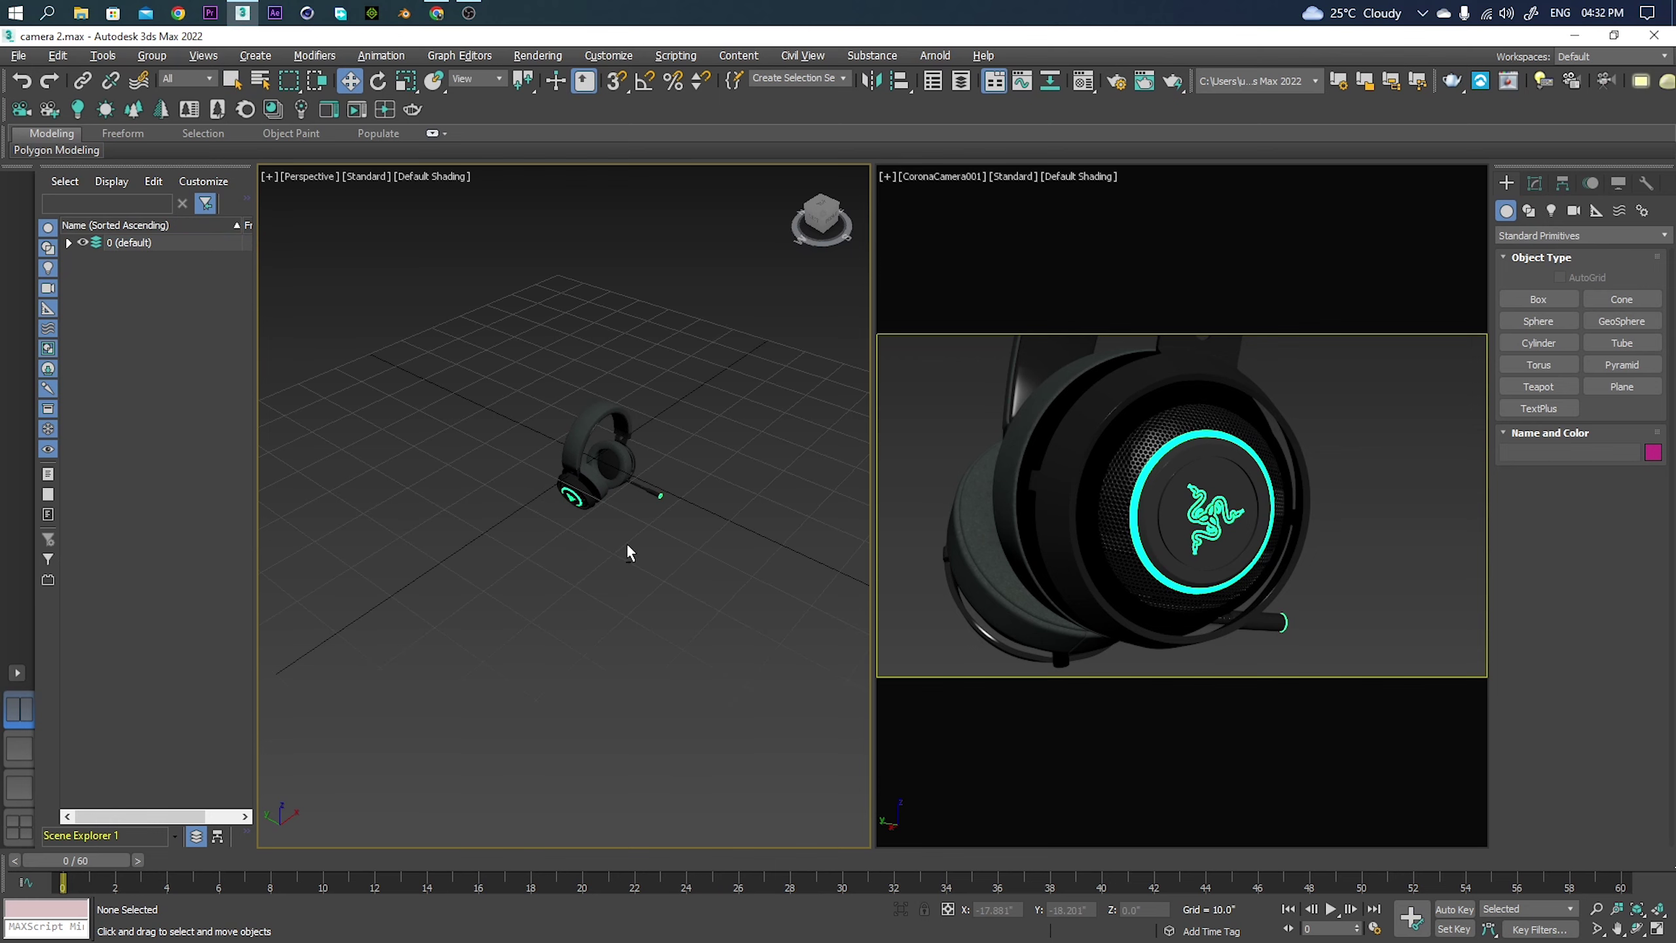
alt+middle_drag(625, 550, 831, 533)
scroll(726, 508, up, 2)
mouse_move(643, 487)
alt+middle_down()
mouse_move(692, 486)
mouse_move(707, 364)
alt+middle_up()
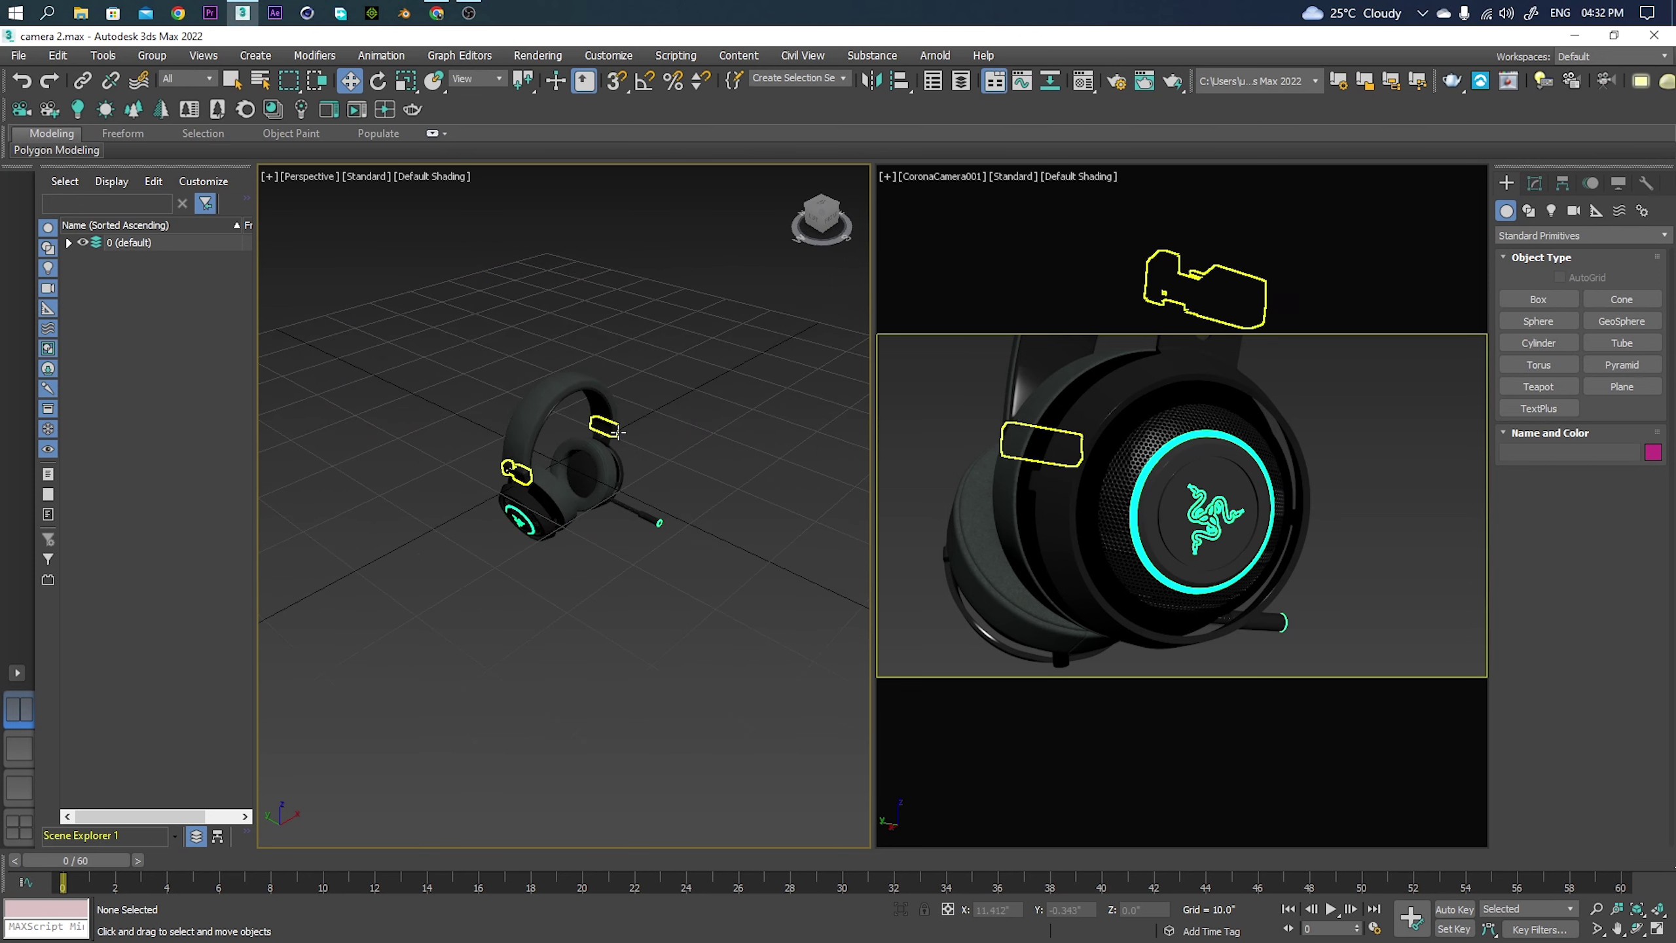
Convert everything in the scene with Corona Converter, then close its log and window.
key(F10)
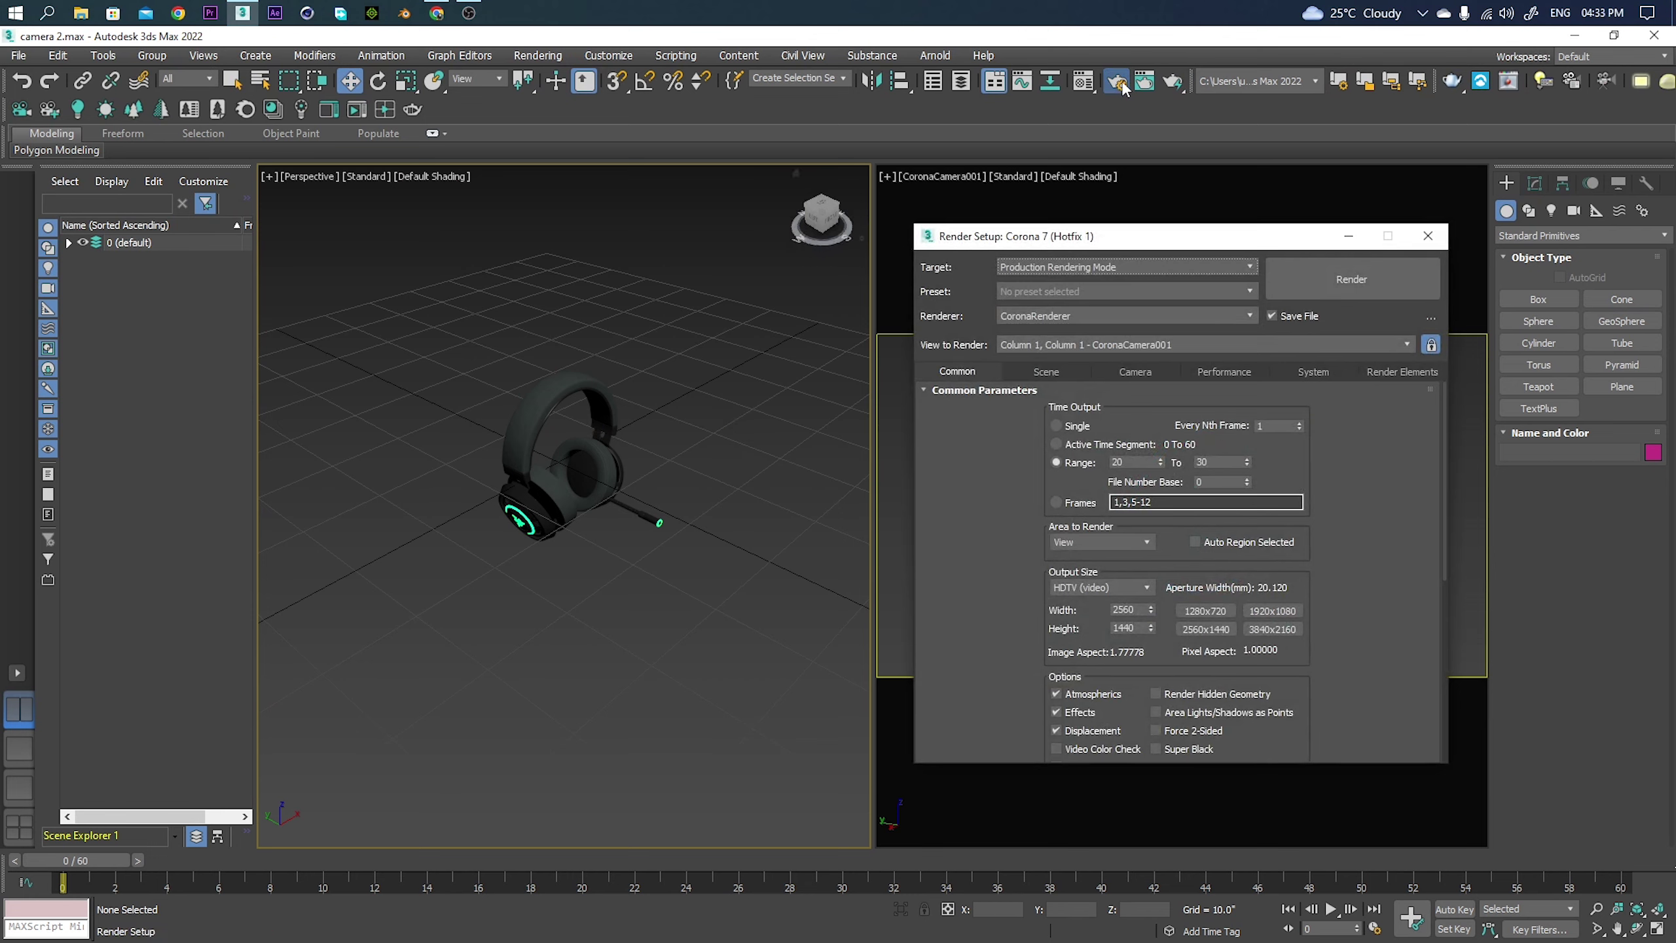
drag(1109, 238, 1003, 187)
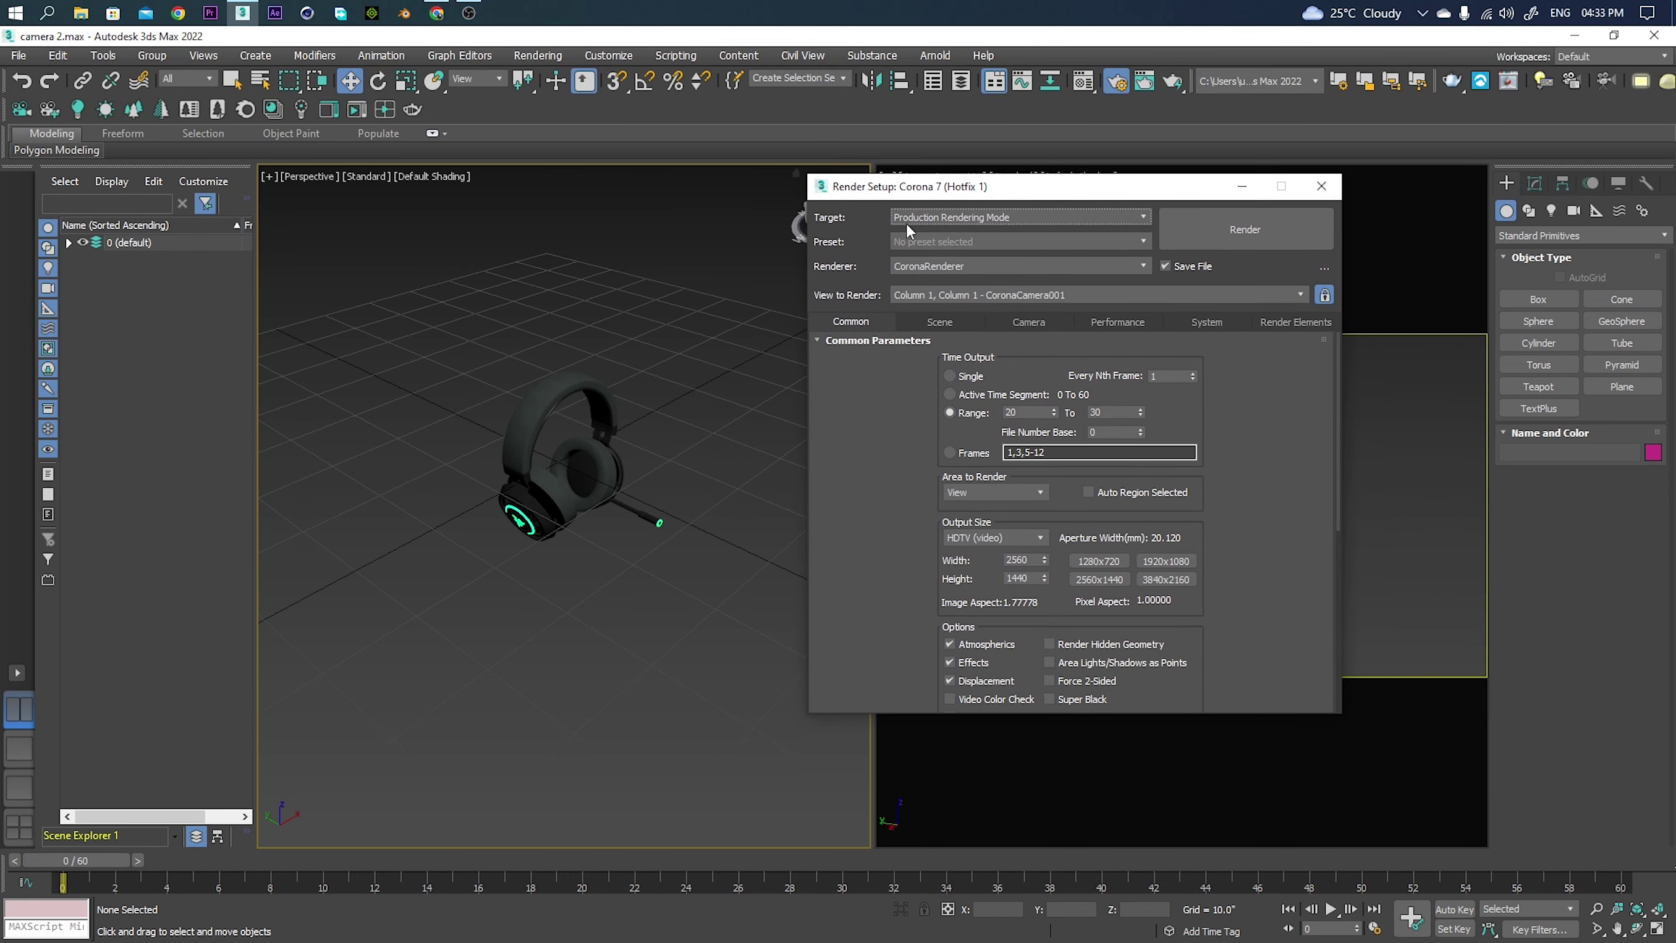
click(1321, 191)
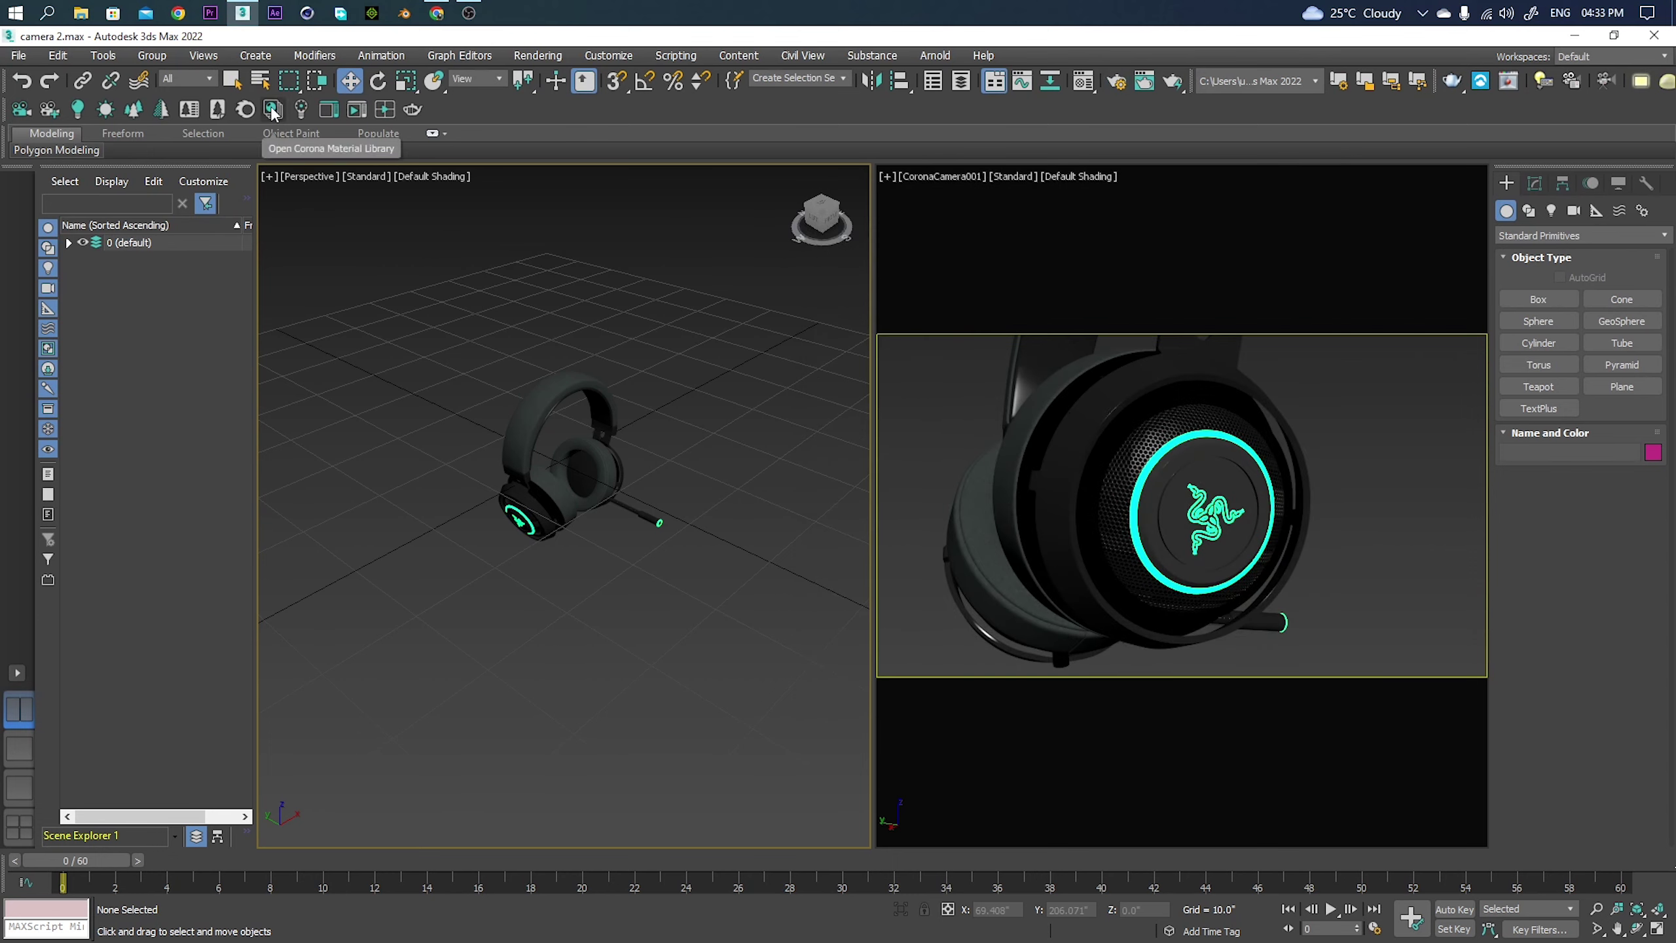
click(245, 109)
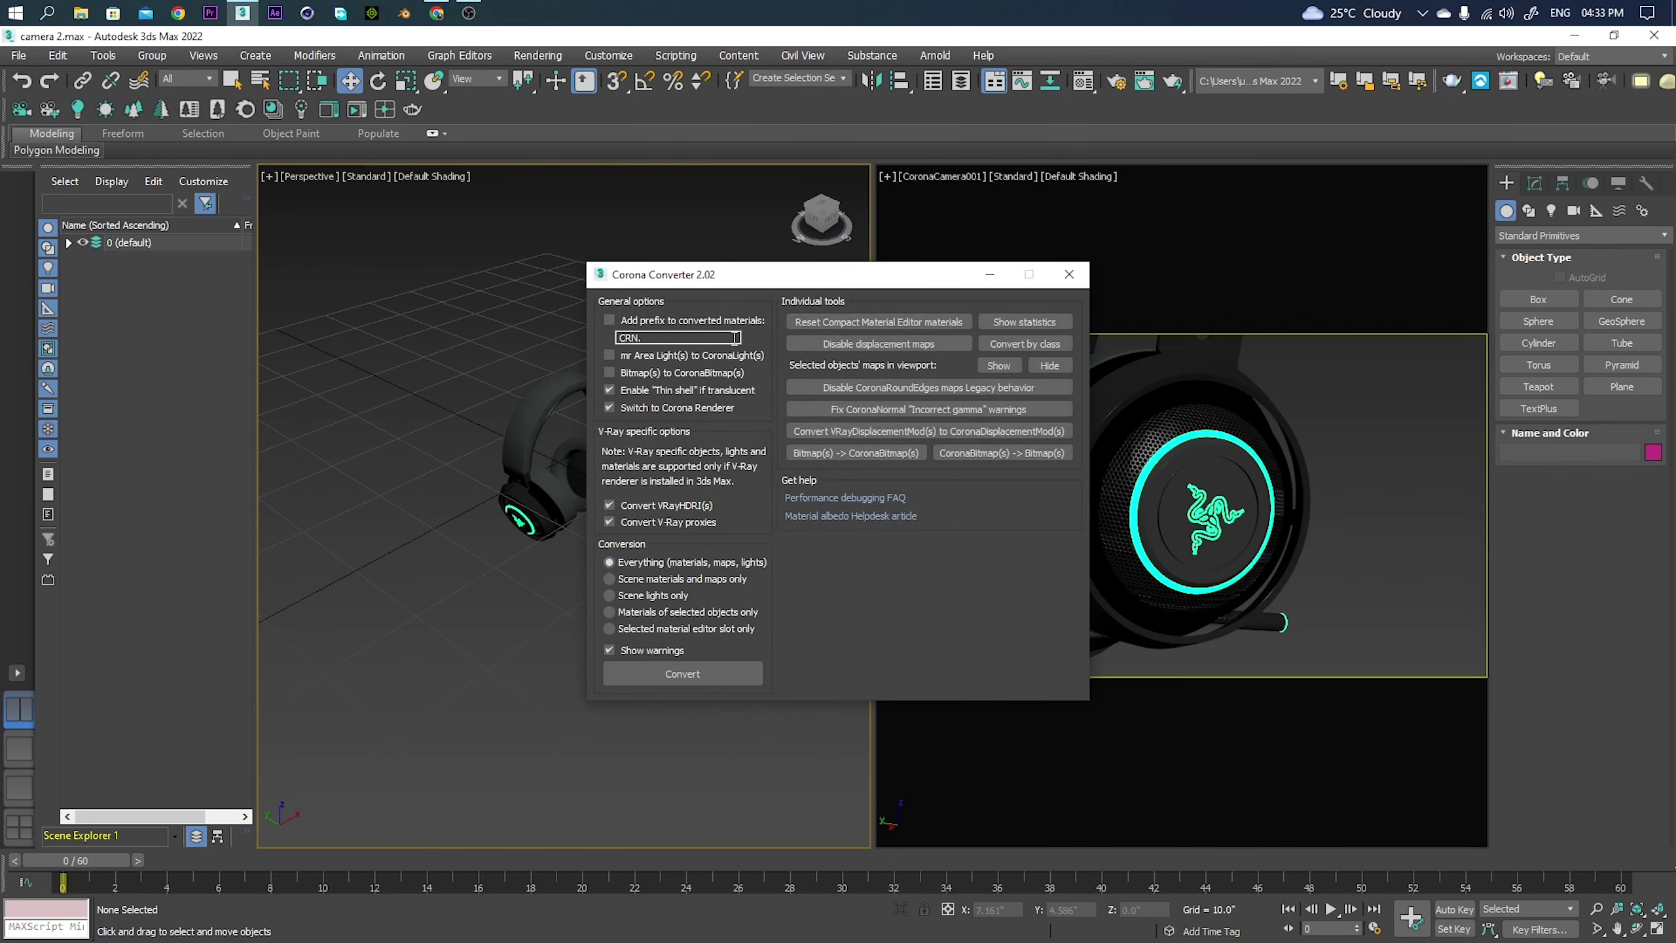
drag(749, 276, 812, 147)
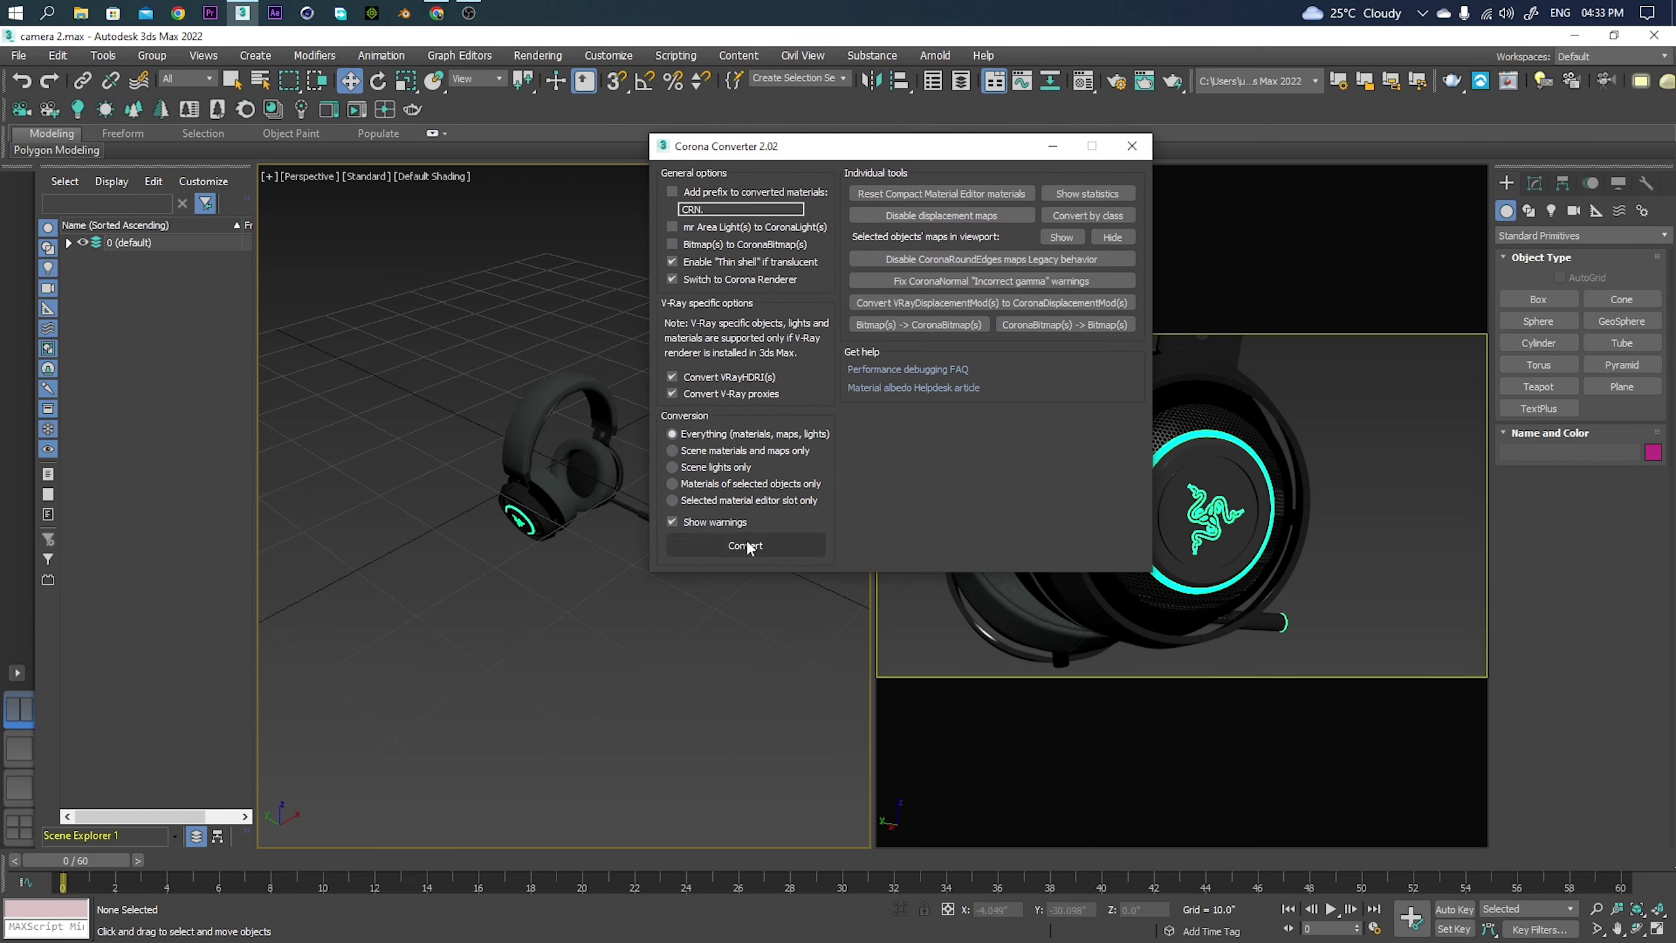
click(749, 547)
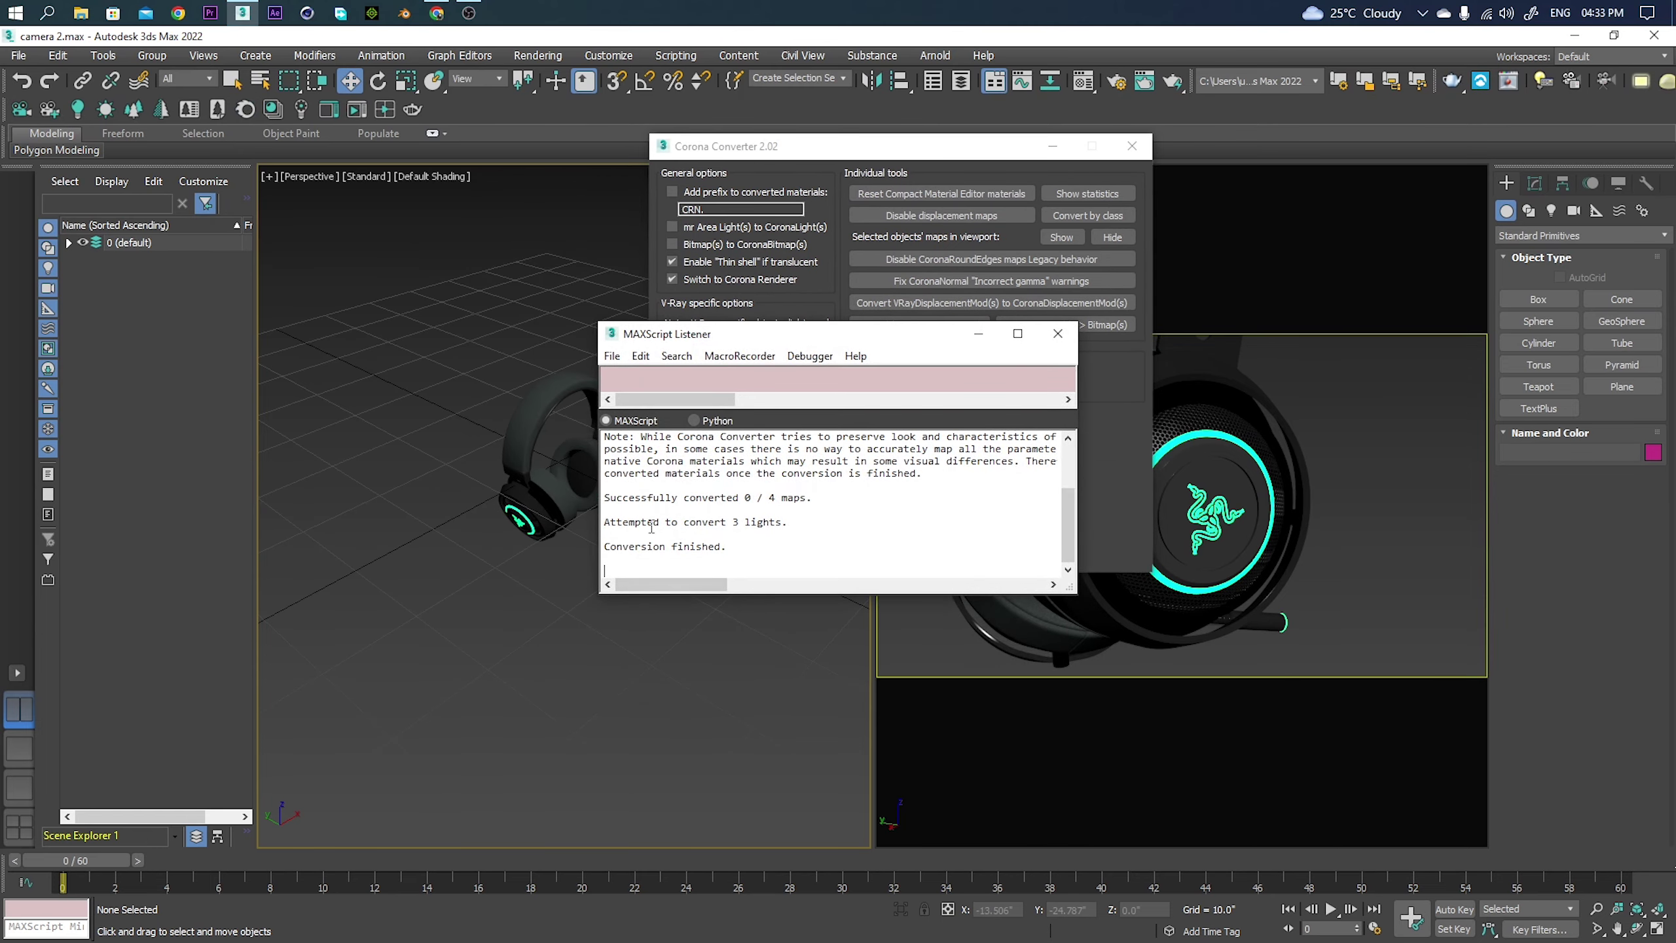
click(1058, 333)
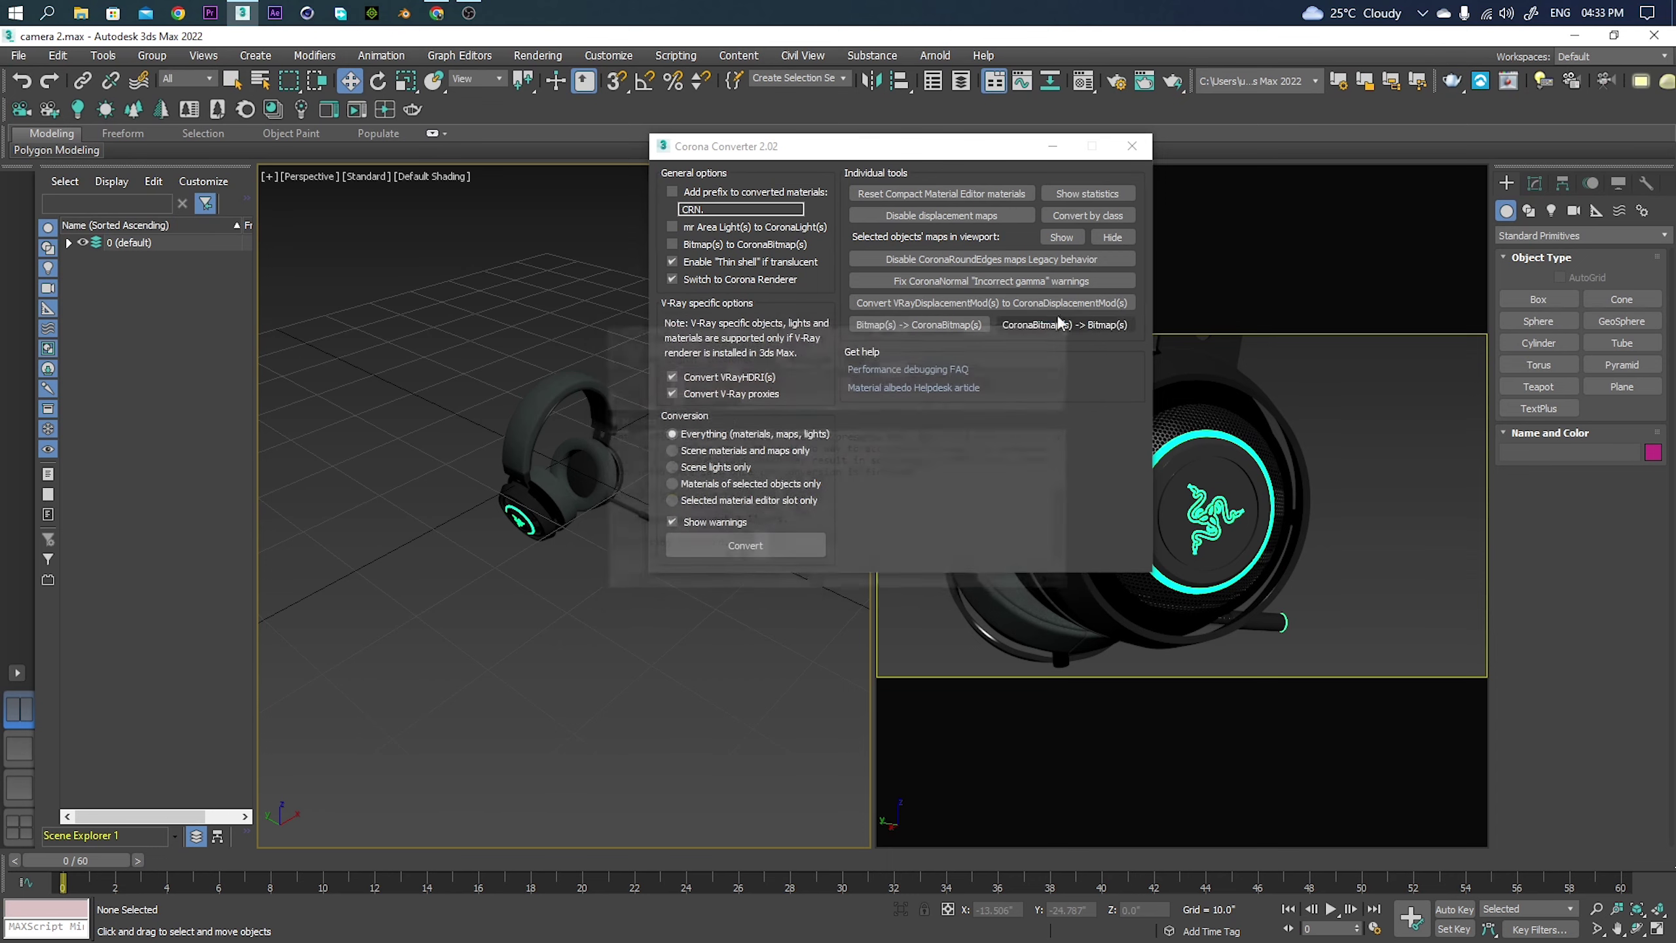
click(1133, 146)
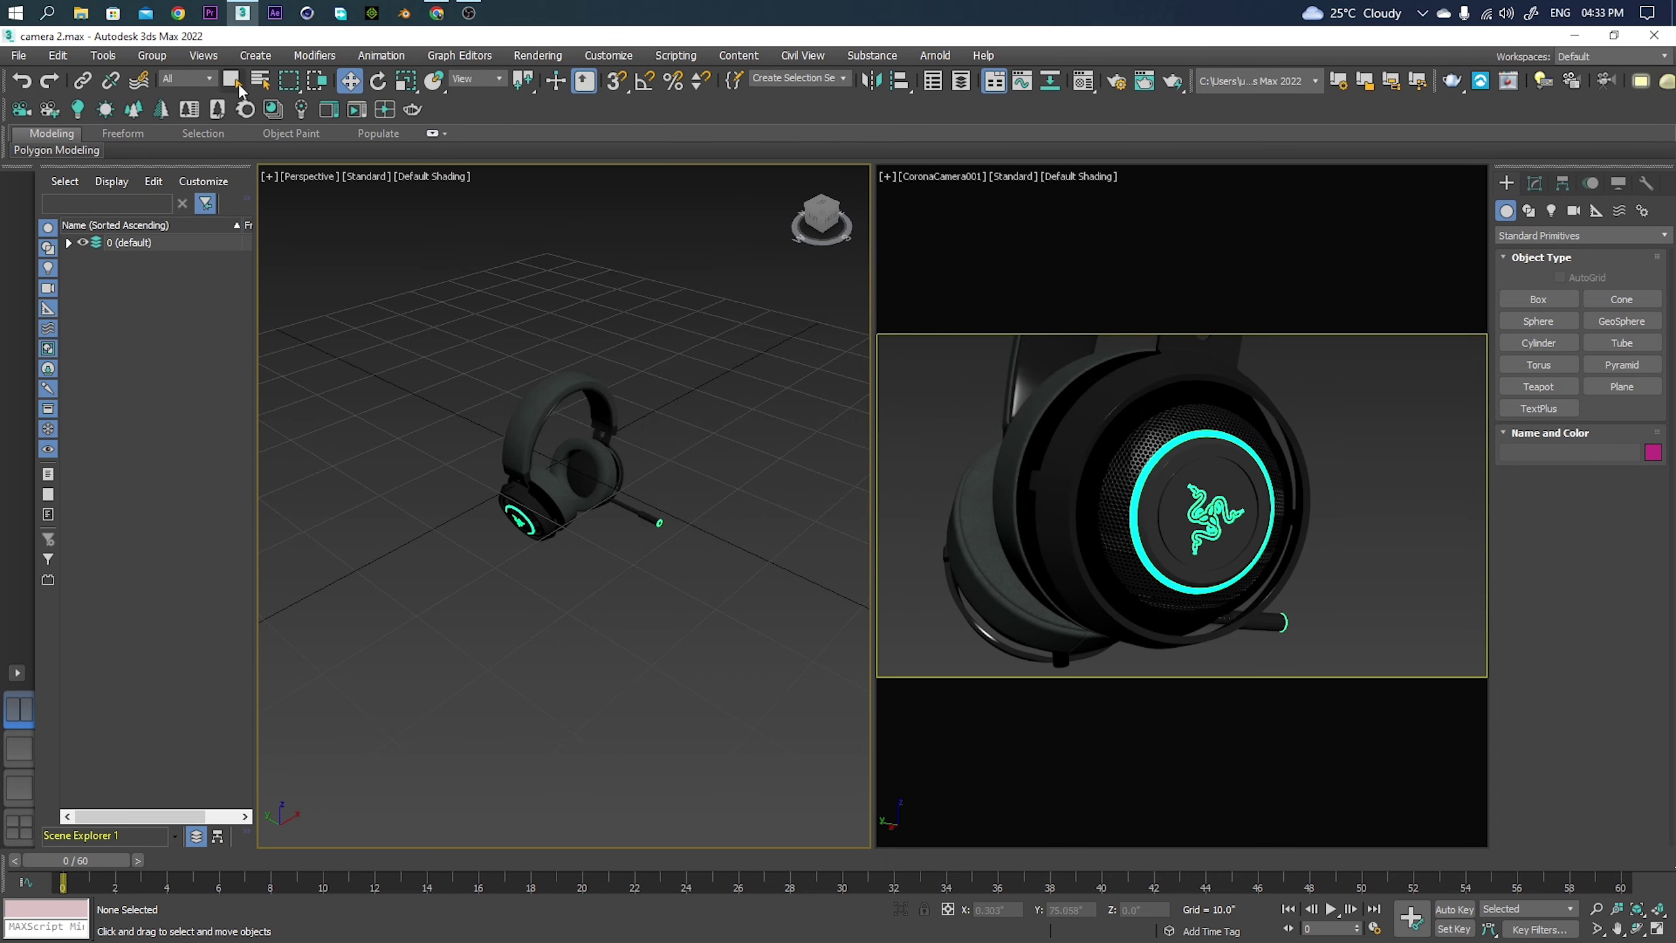
Open Render Setup and review the target mode and chosen renderer.
click(1115, 86)
mouse_move(1086, 194)
mouse_down()
mouse_move(1006, 212)
mouse_move(829, 159)
mouse_up()
click(759, 184)
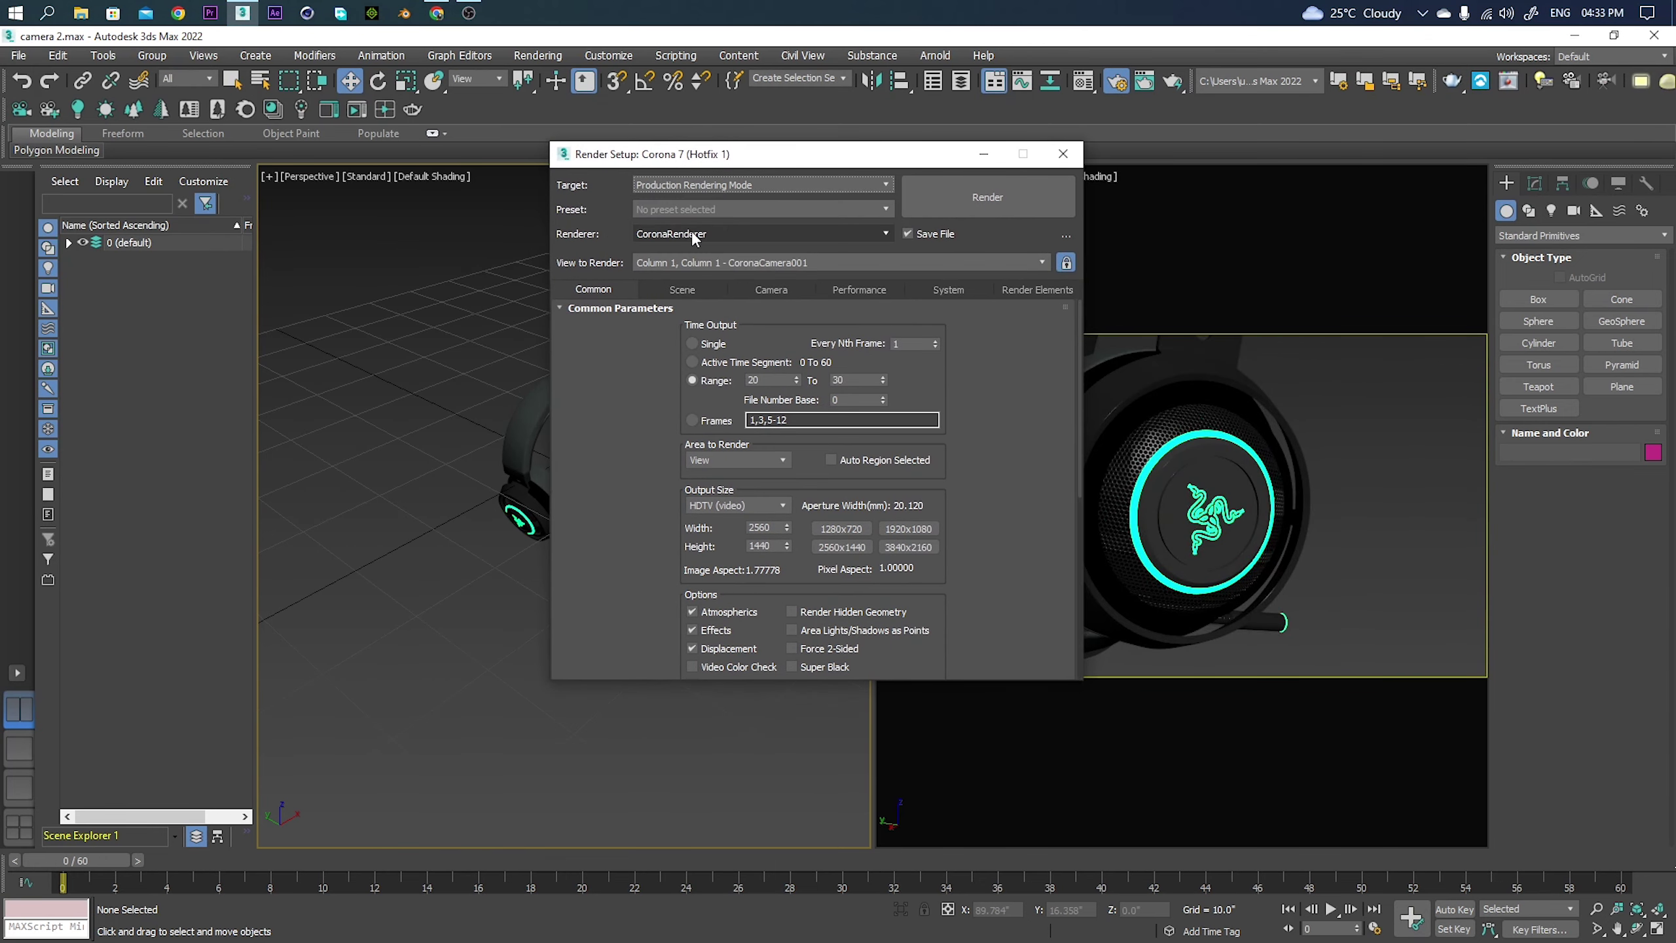
click(694, 233)
click(701, 263)
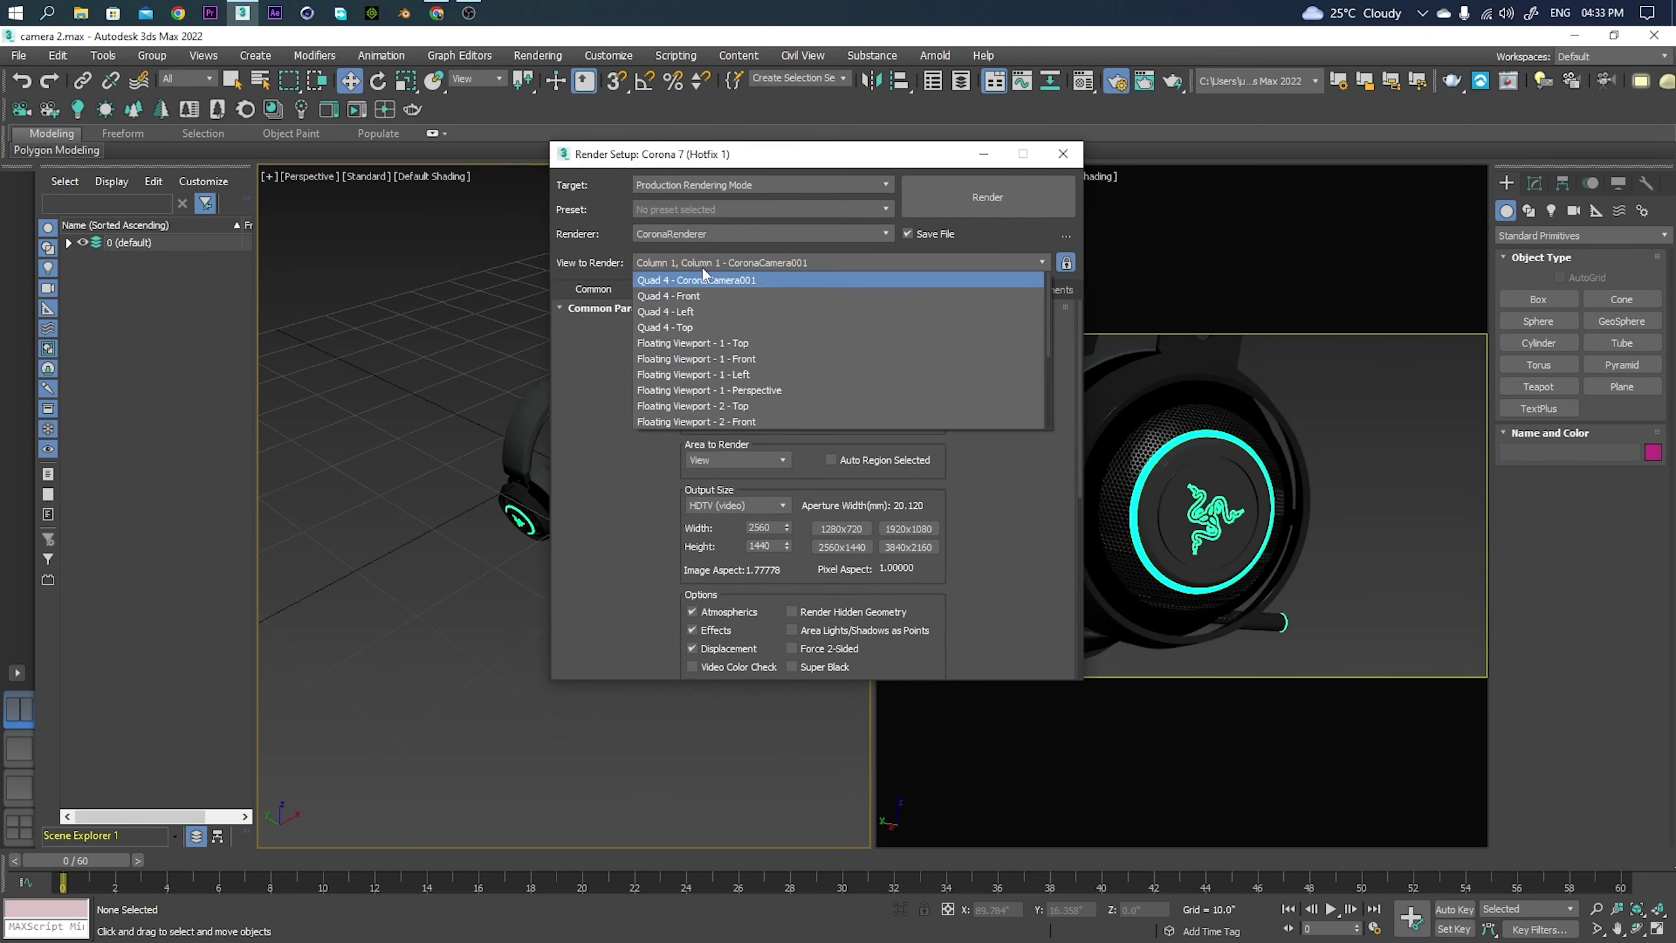
scroll(828, 256, up, 1)
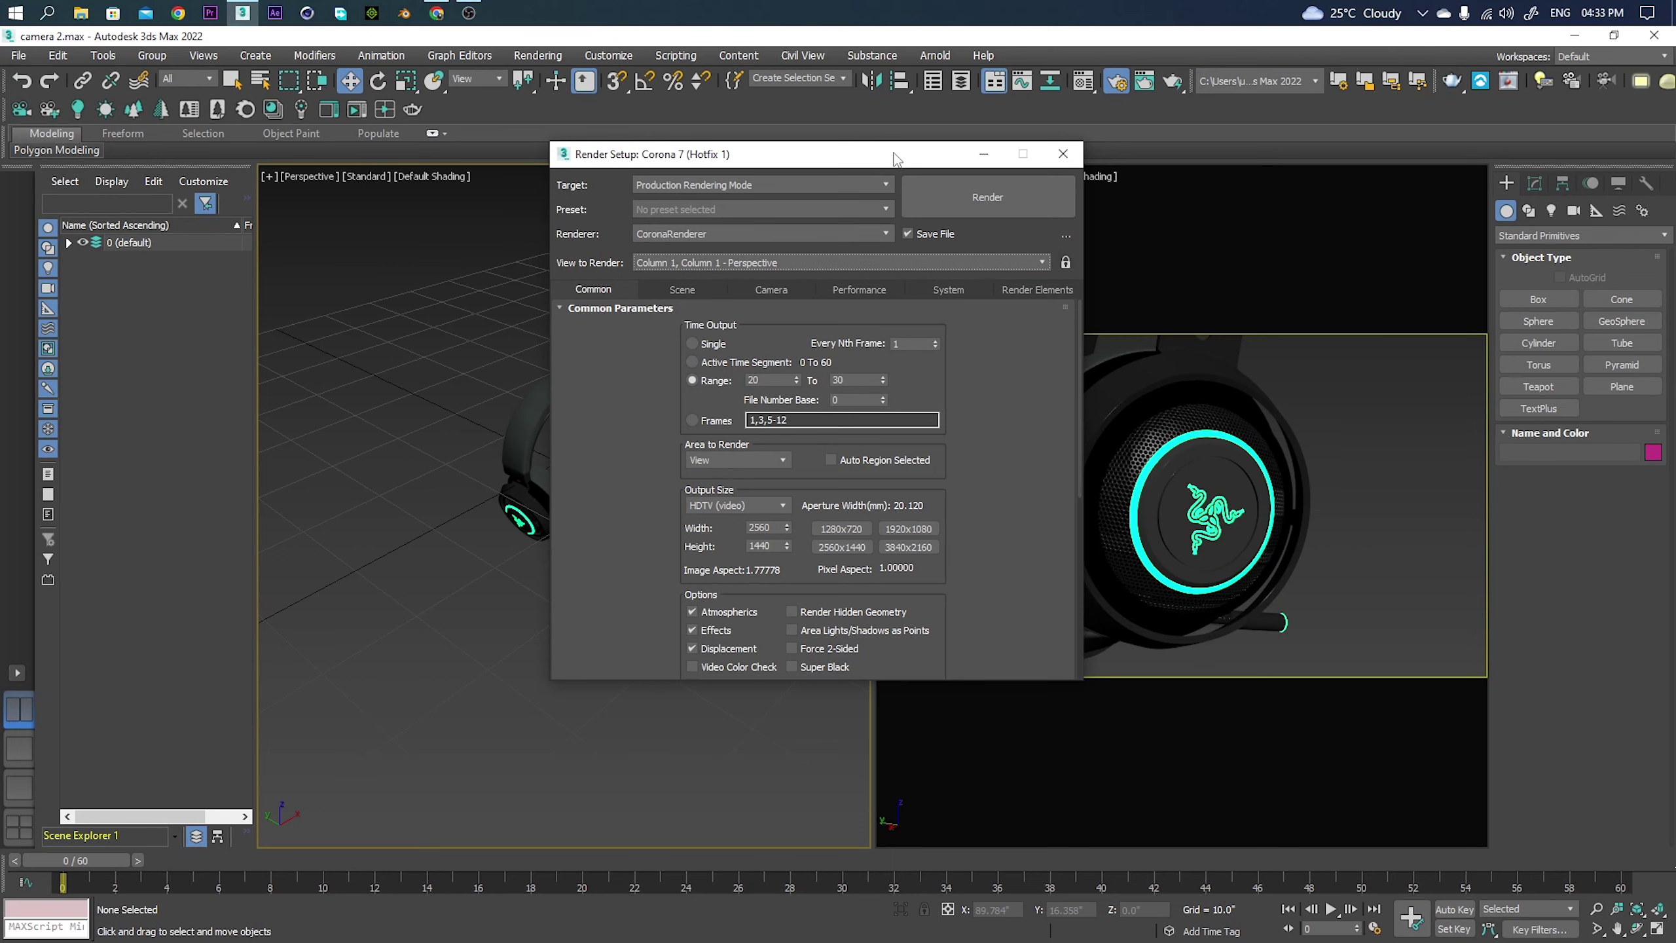
drag(896, 159, 655, 180)
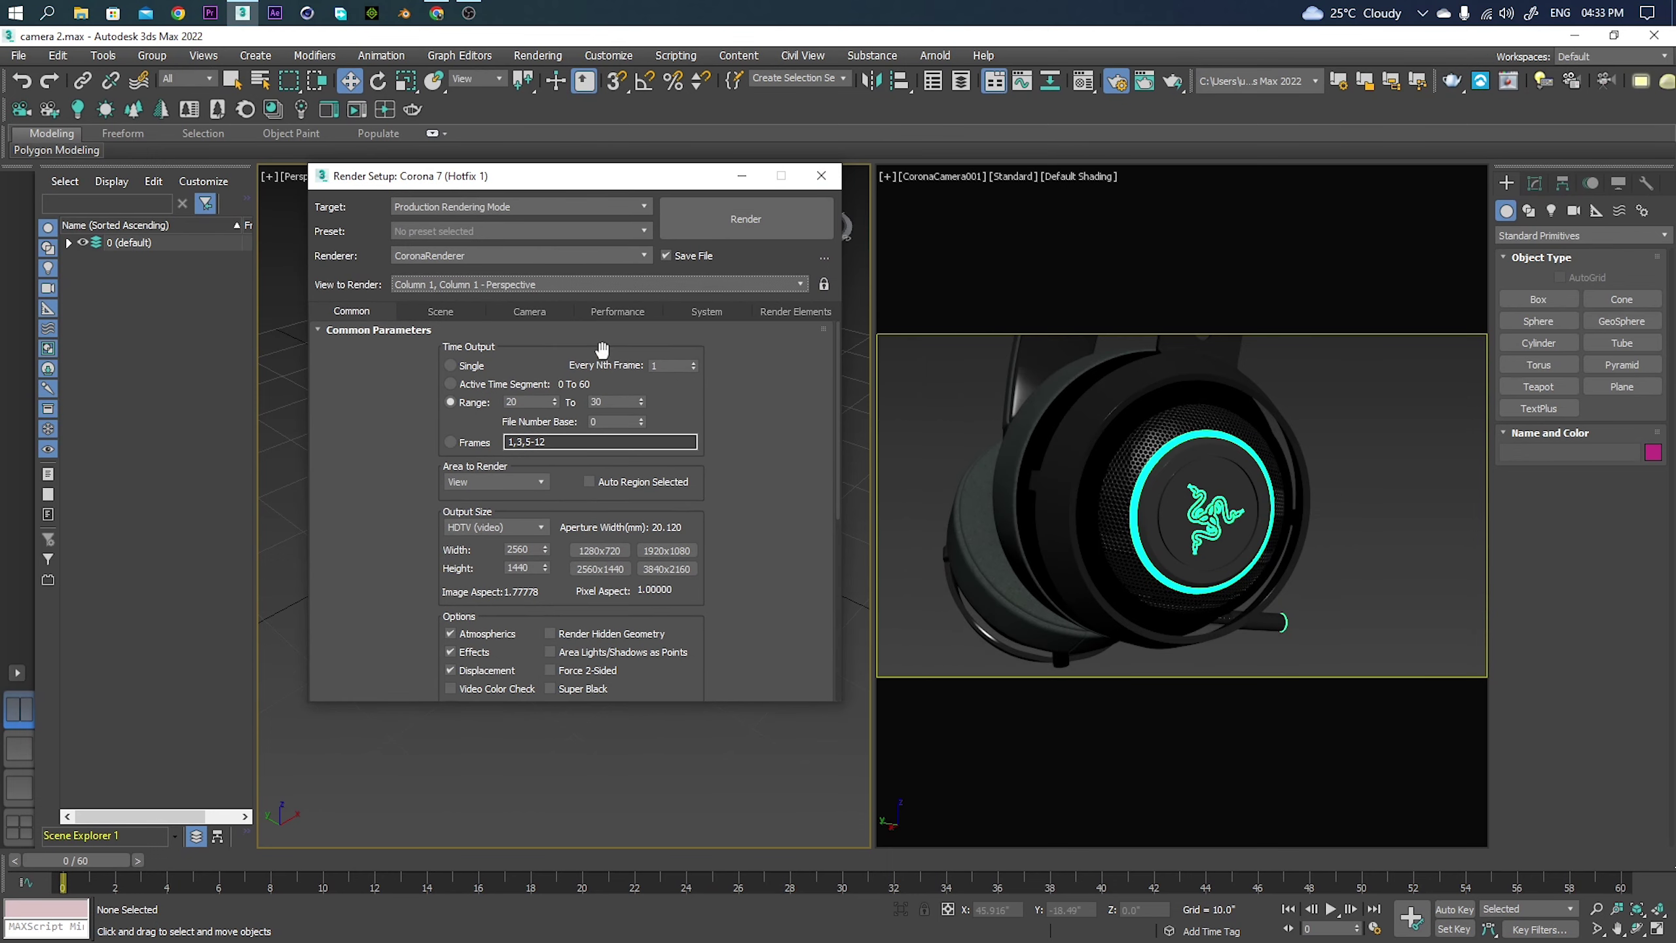
Set View to Render to CoronaCamera001 and lock rendering to that view.
click(558, 285)
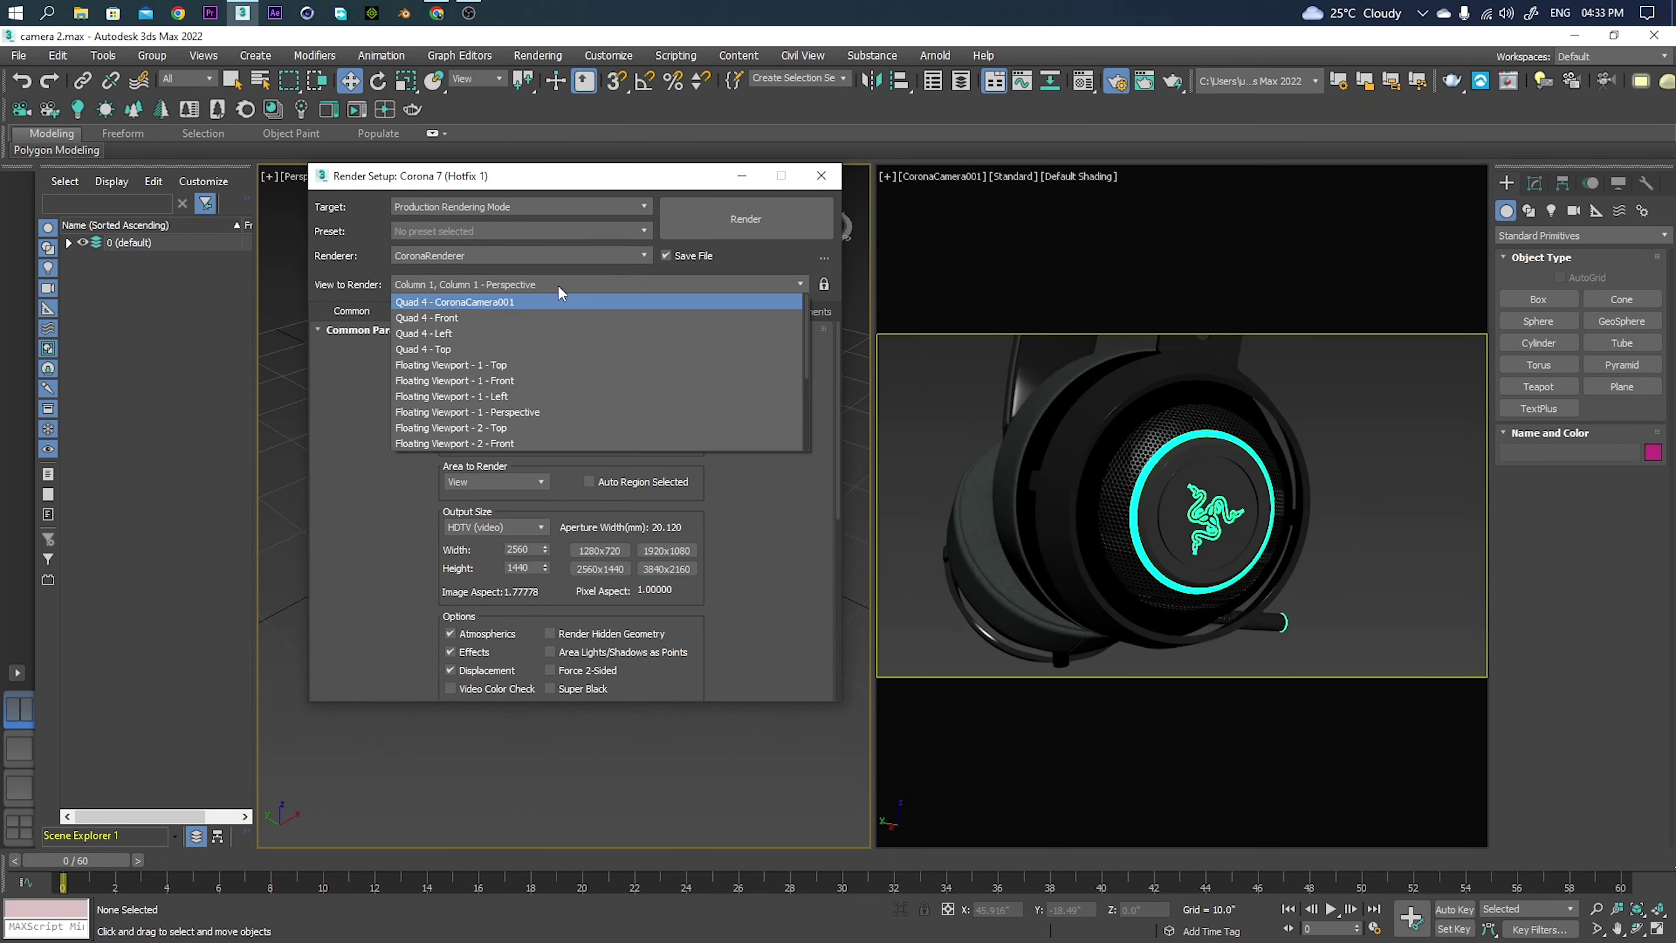
click(497, 303)
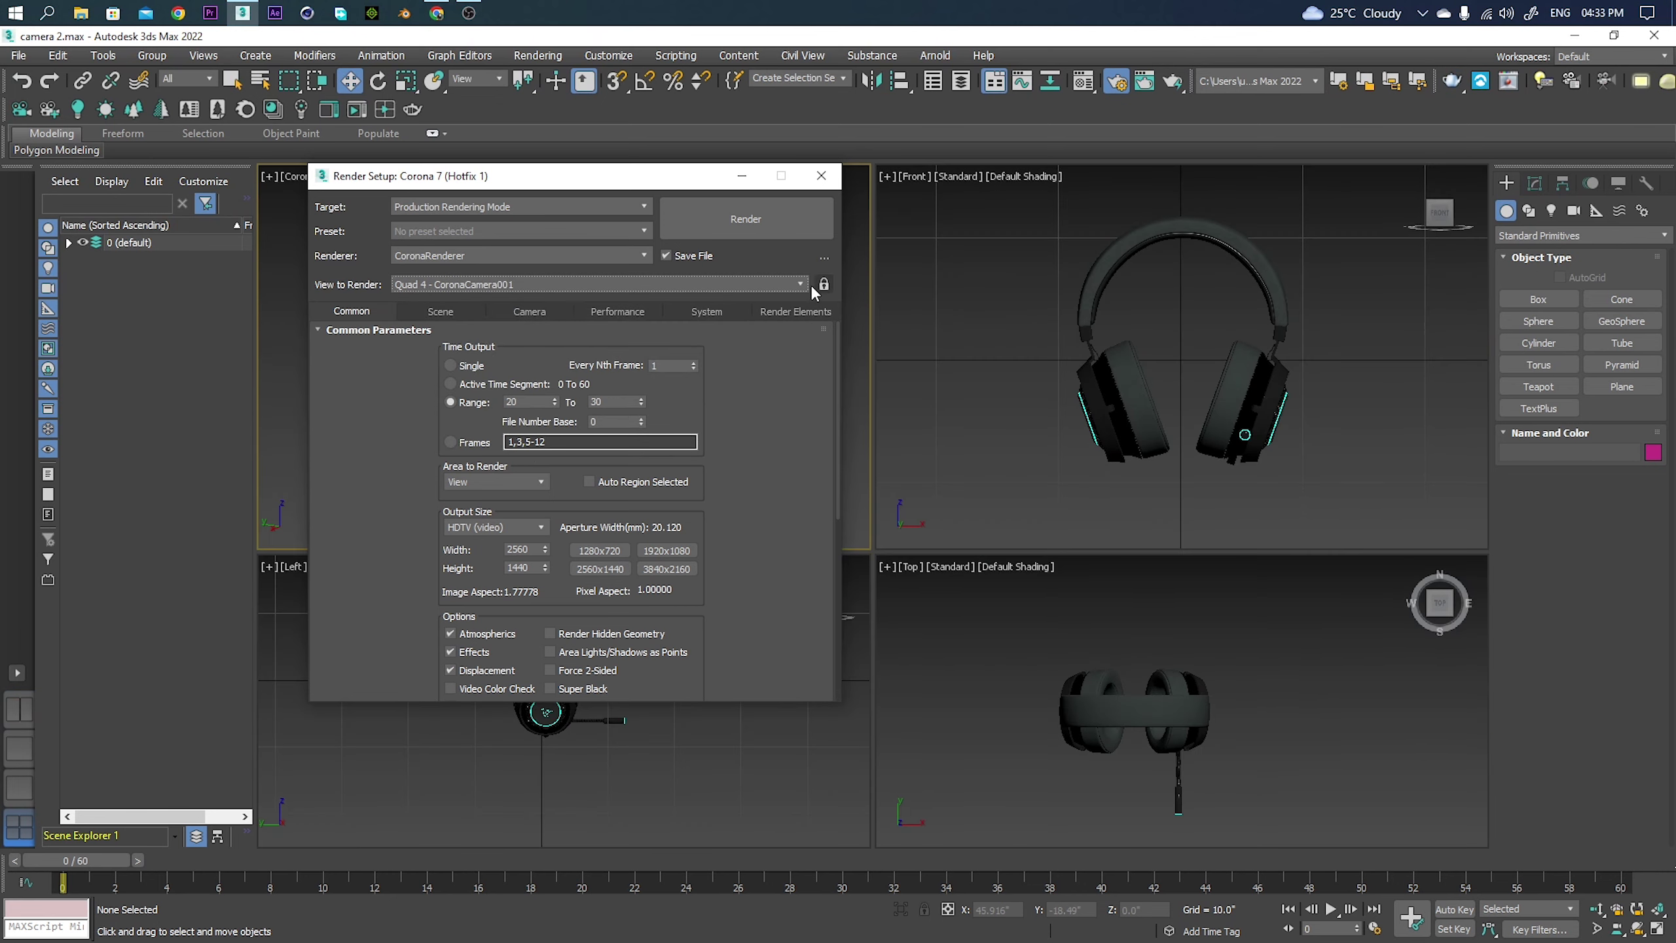
click(542, 286)
scroll(558, 367, down, 5)
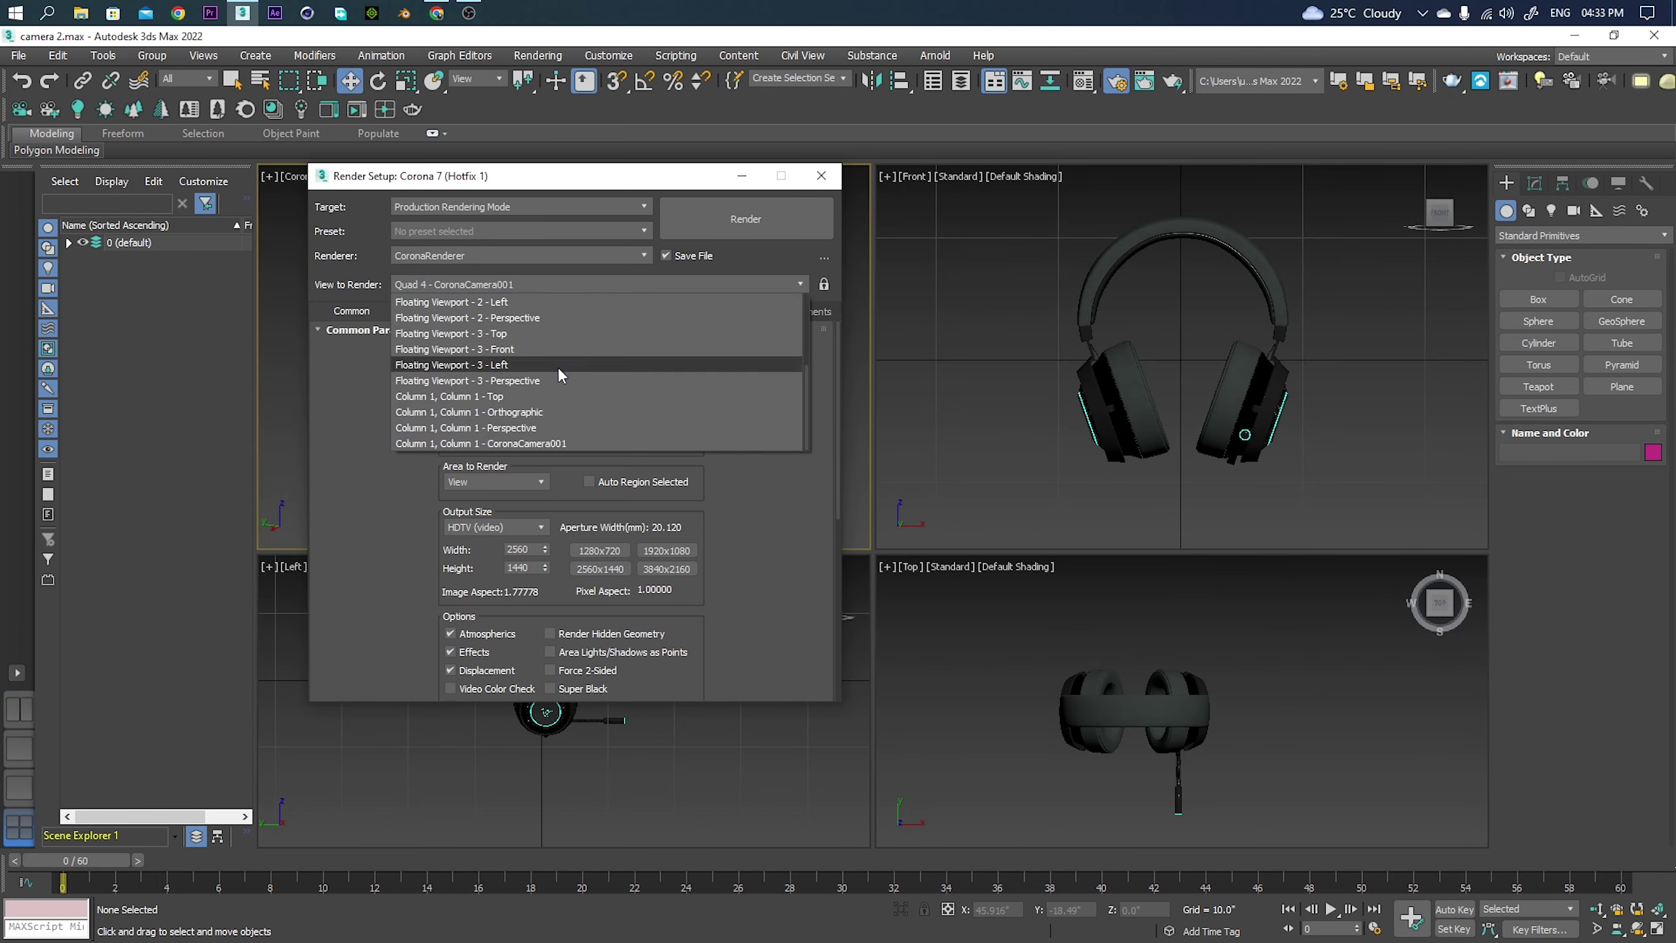
click(479, 445)
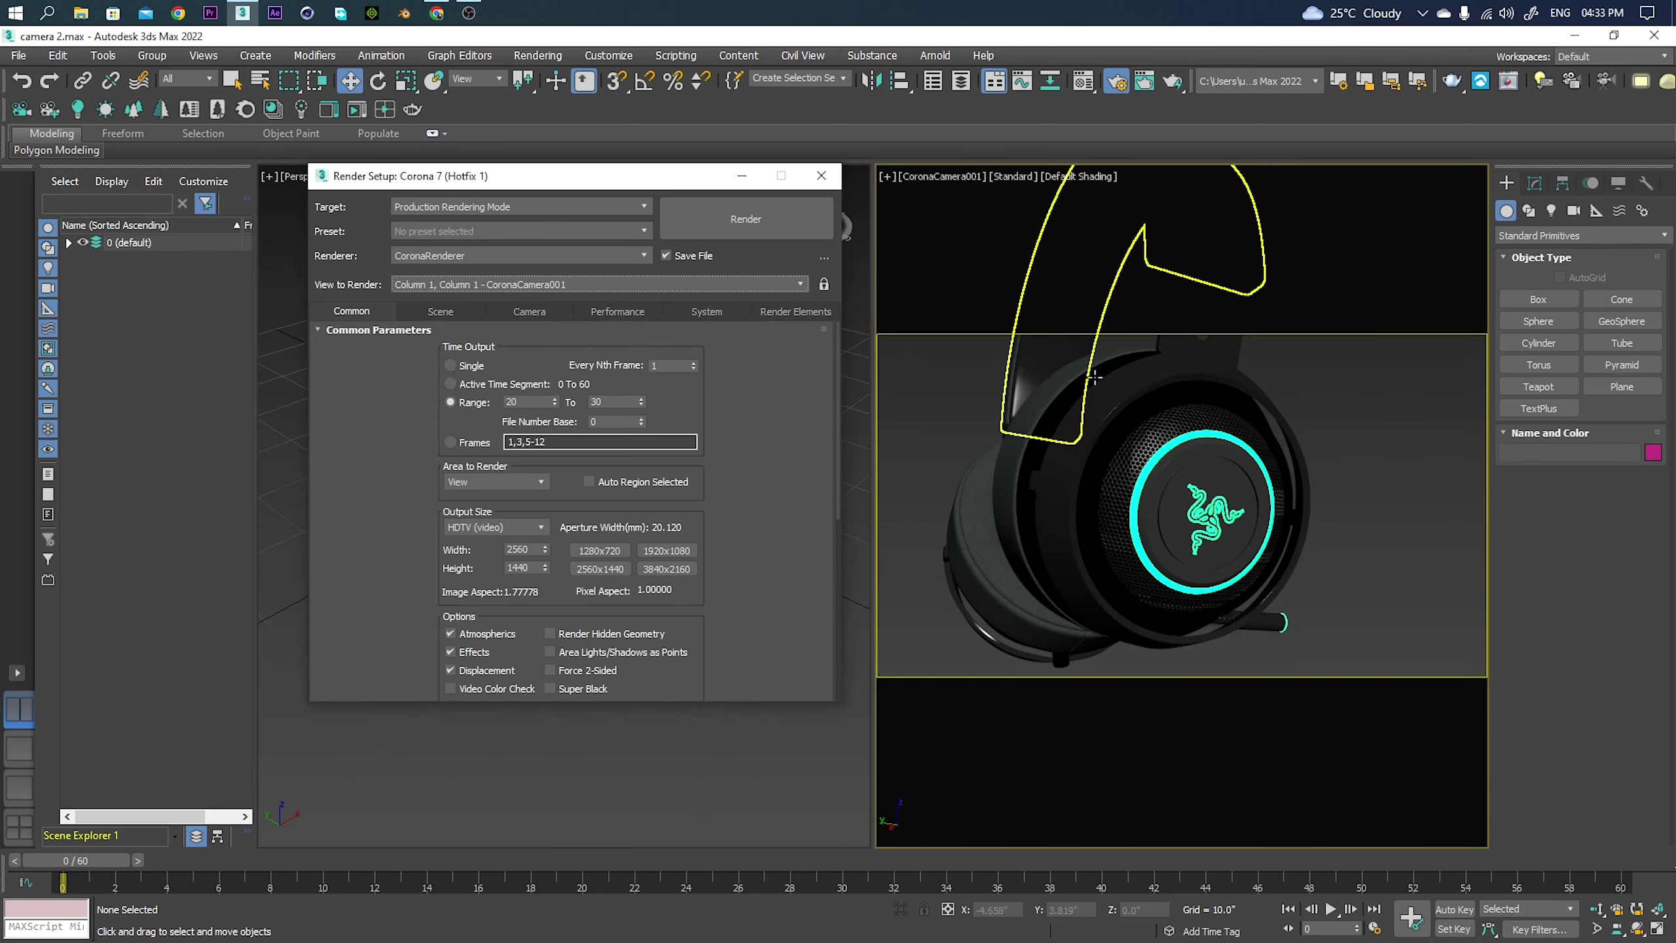
click(825, 284)
drag(617, 190, 1138, 136)
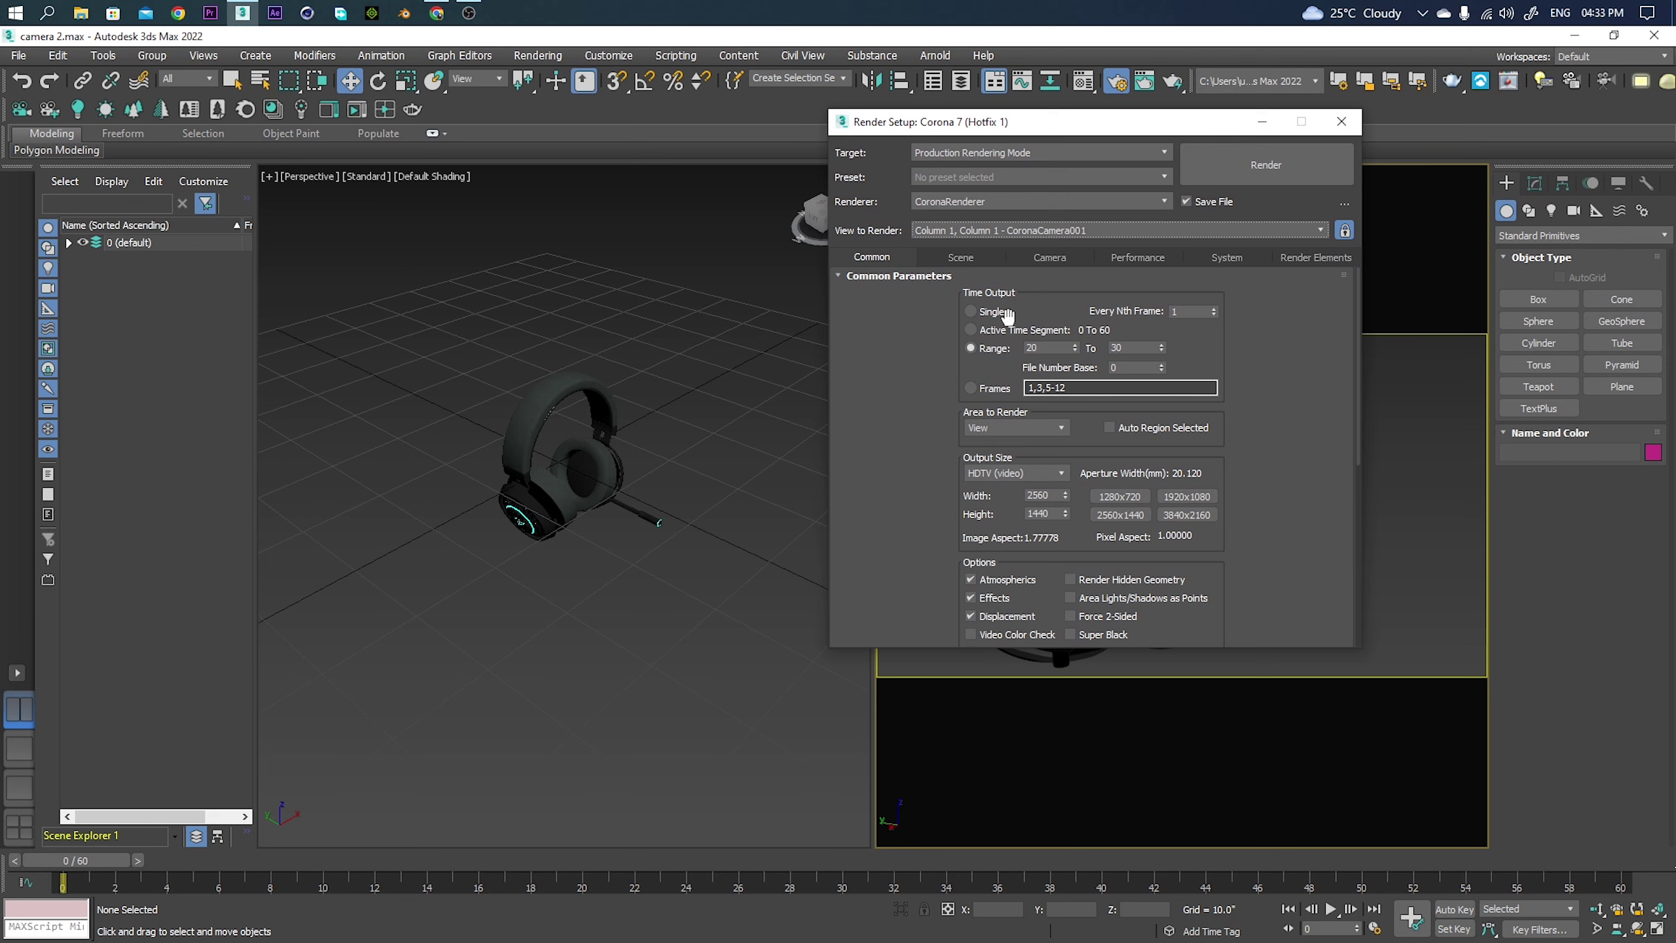
Set Time Output to Active Time Segment after trying Single and Range.
click(971, 311)
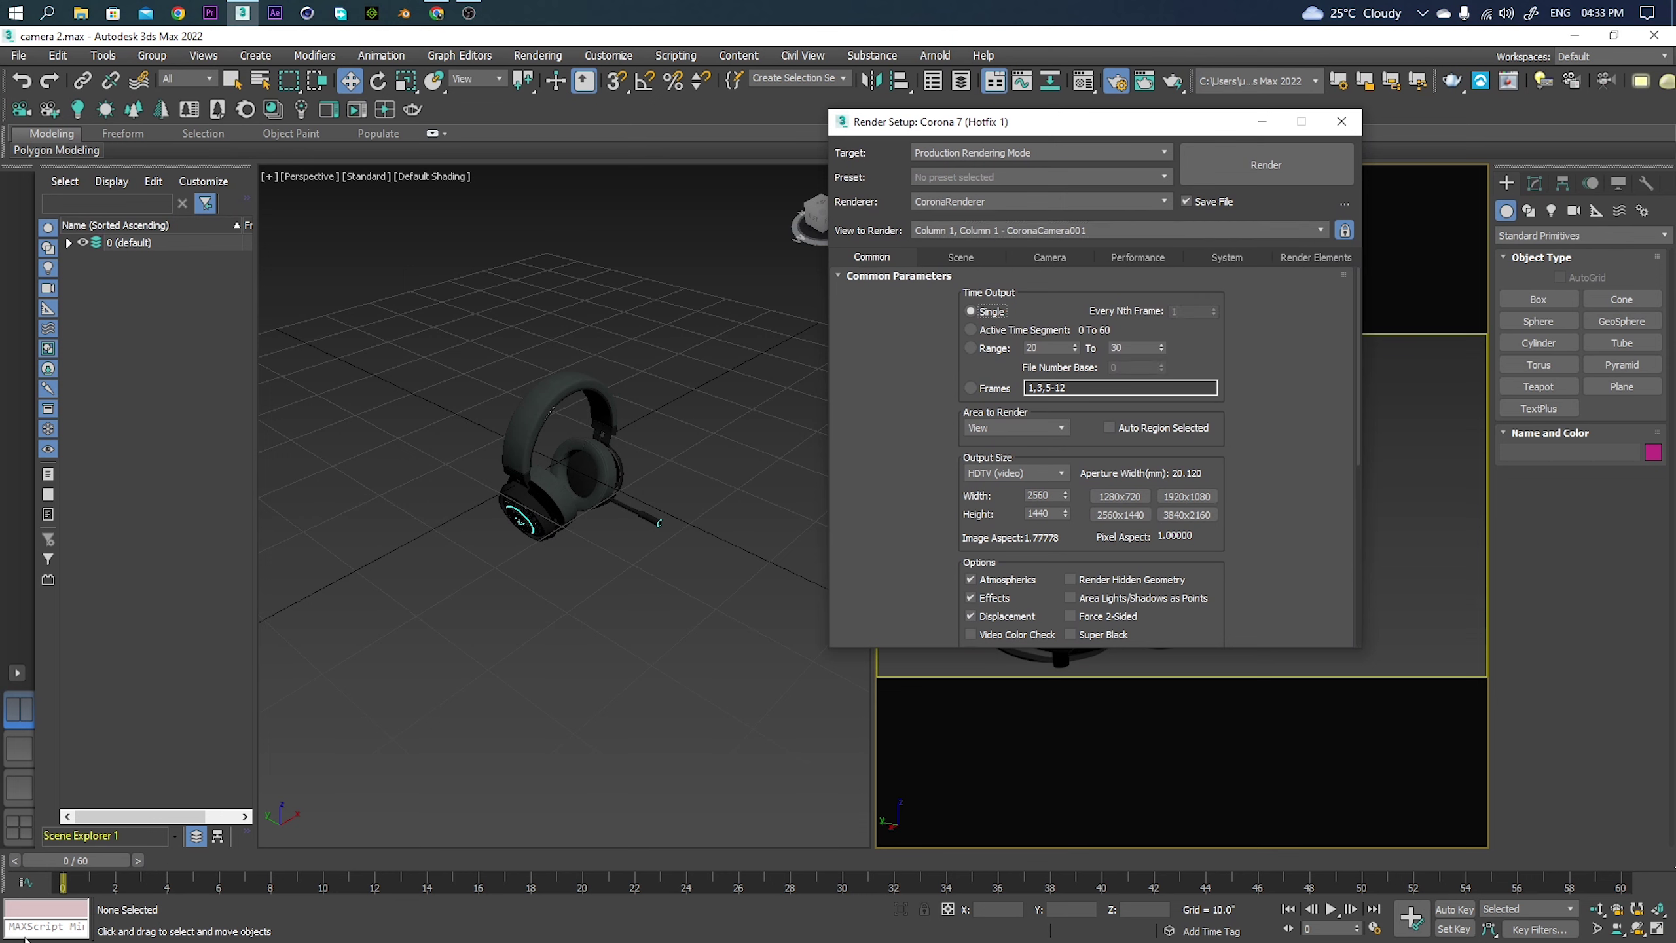
click(253, 881)
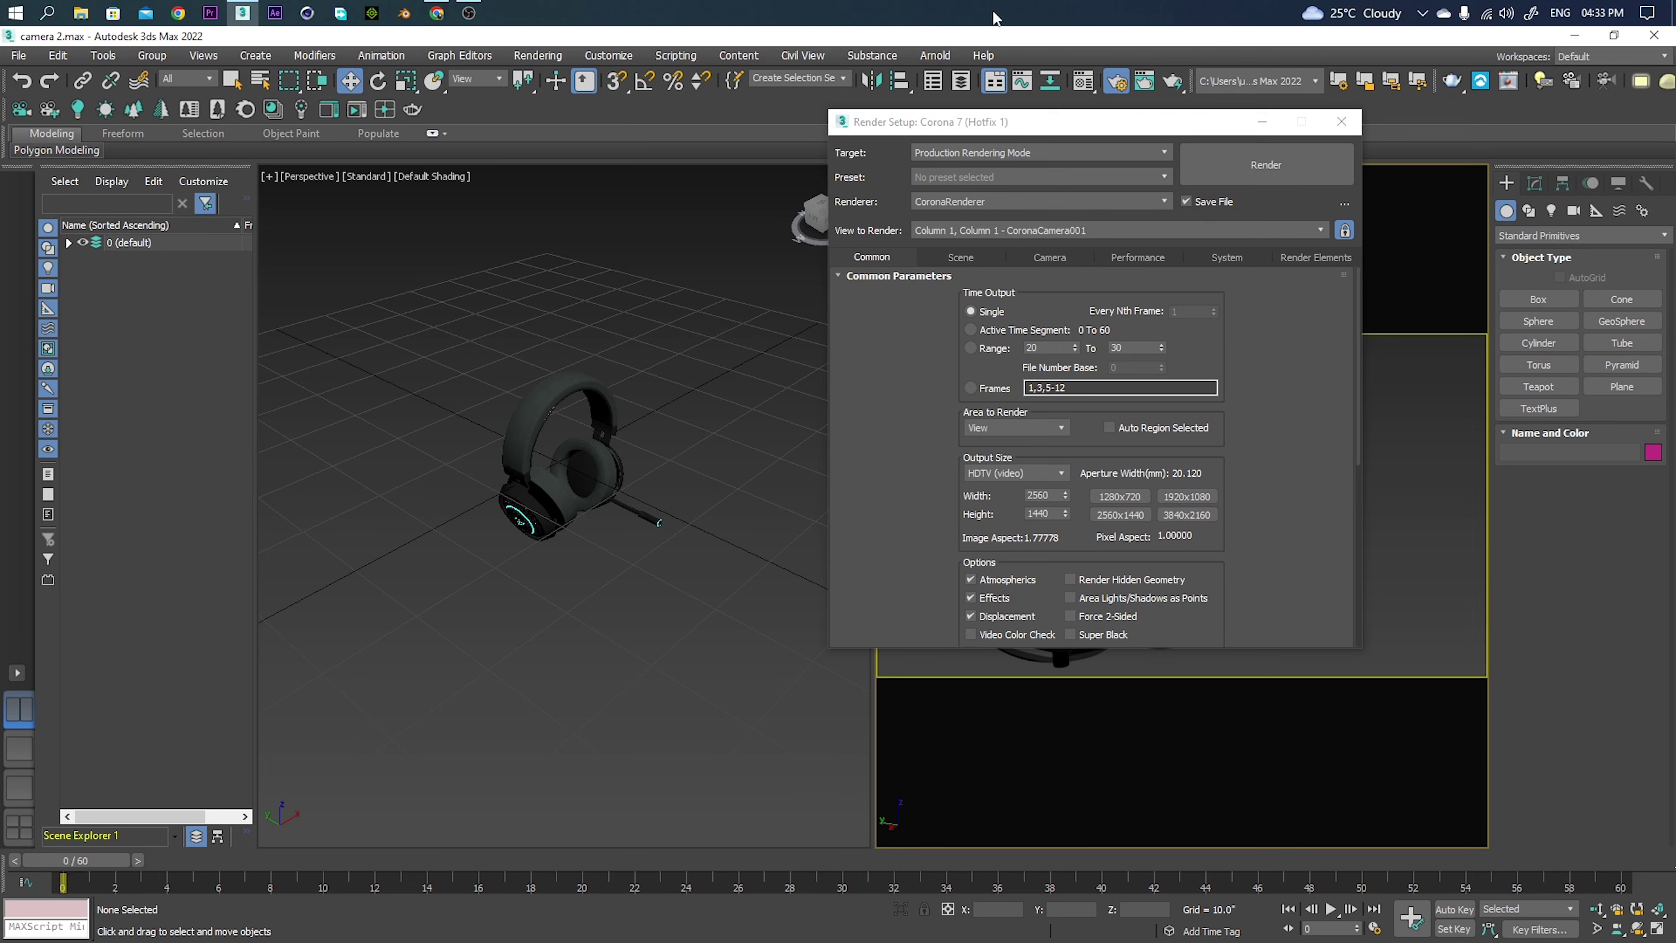
click(1009, 332)
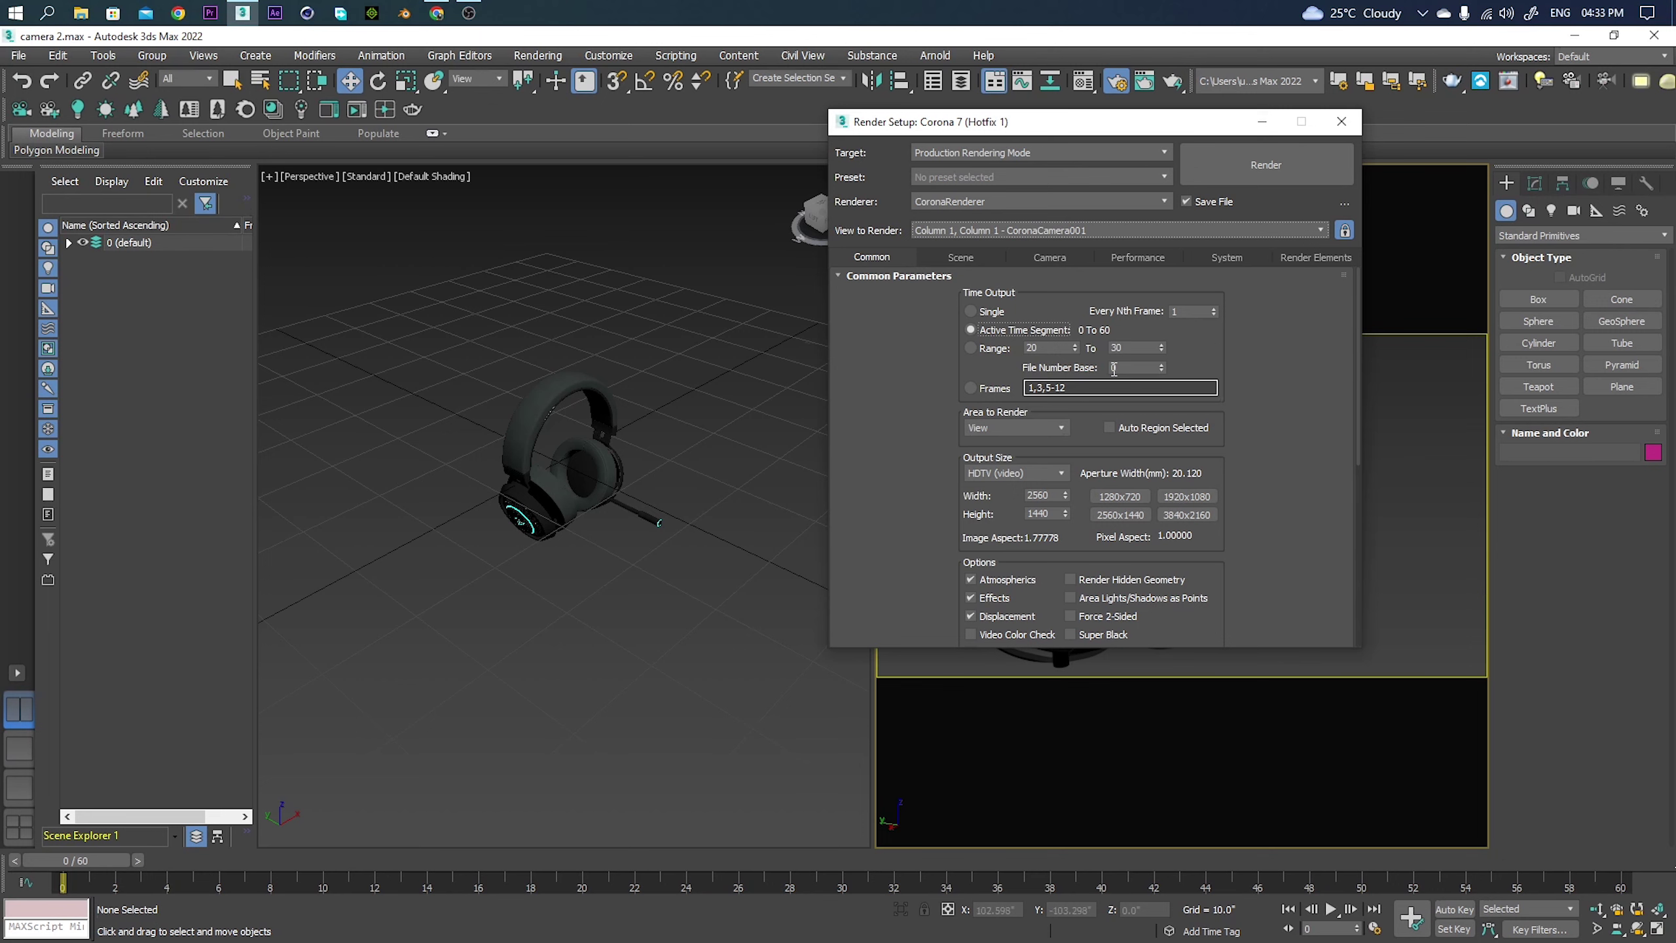
click(972, 348)
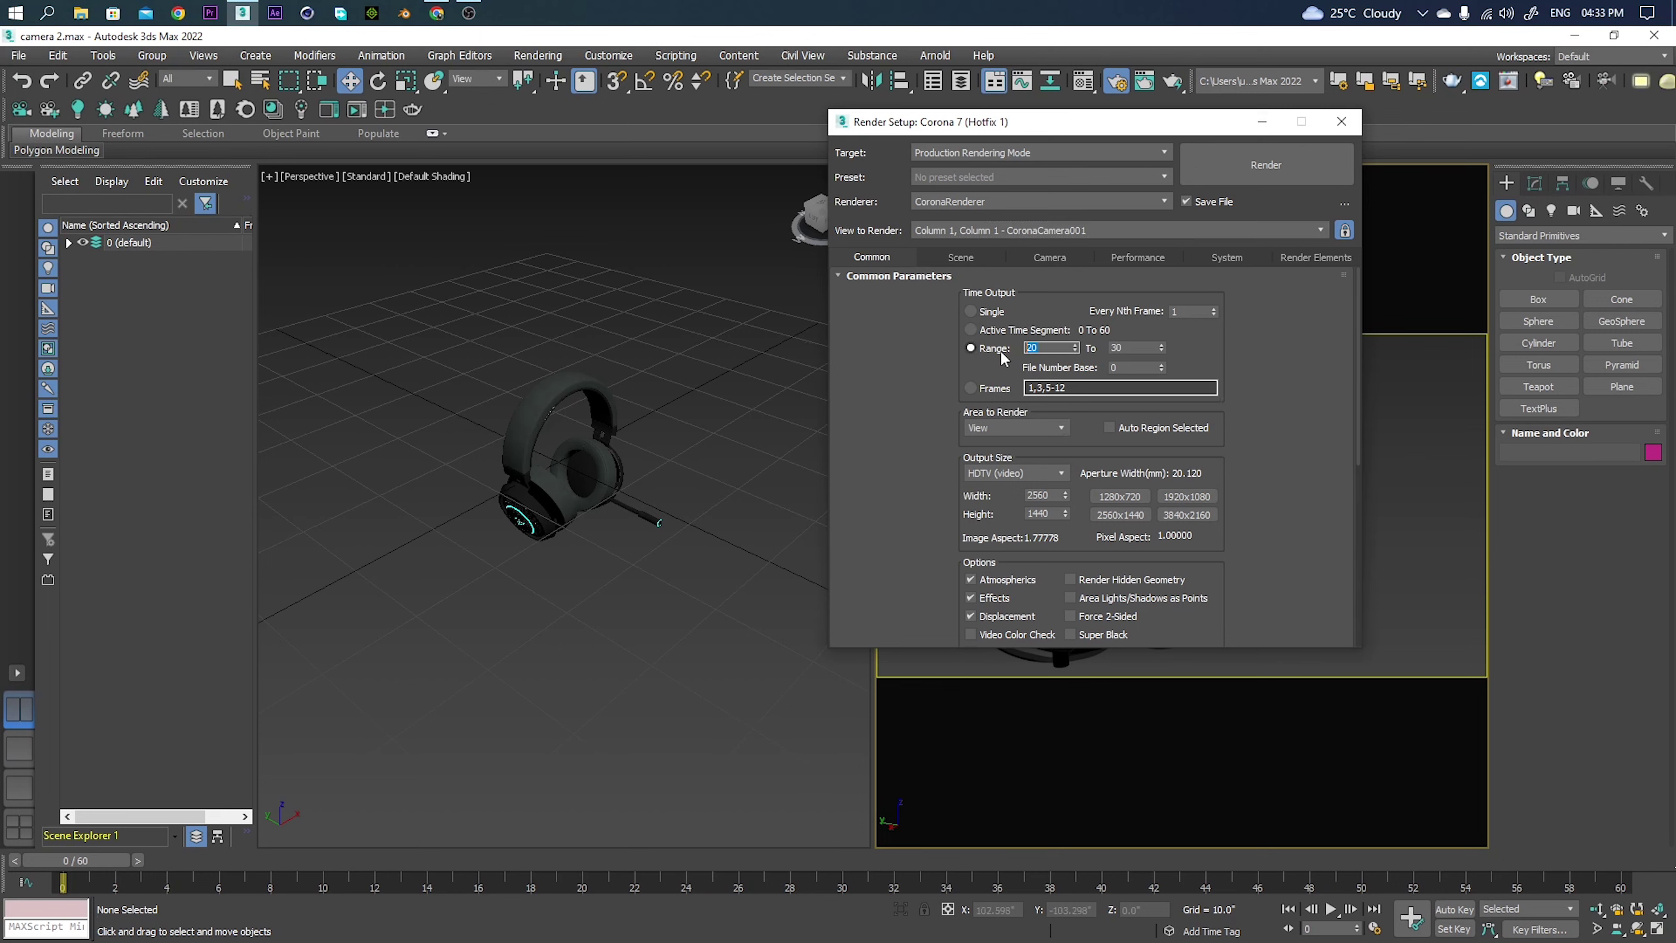
click(1051, 348)
text(0)
key(Tab)
click(999, 333)
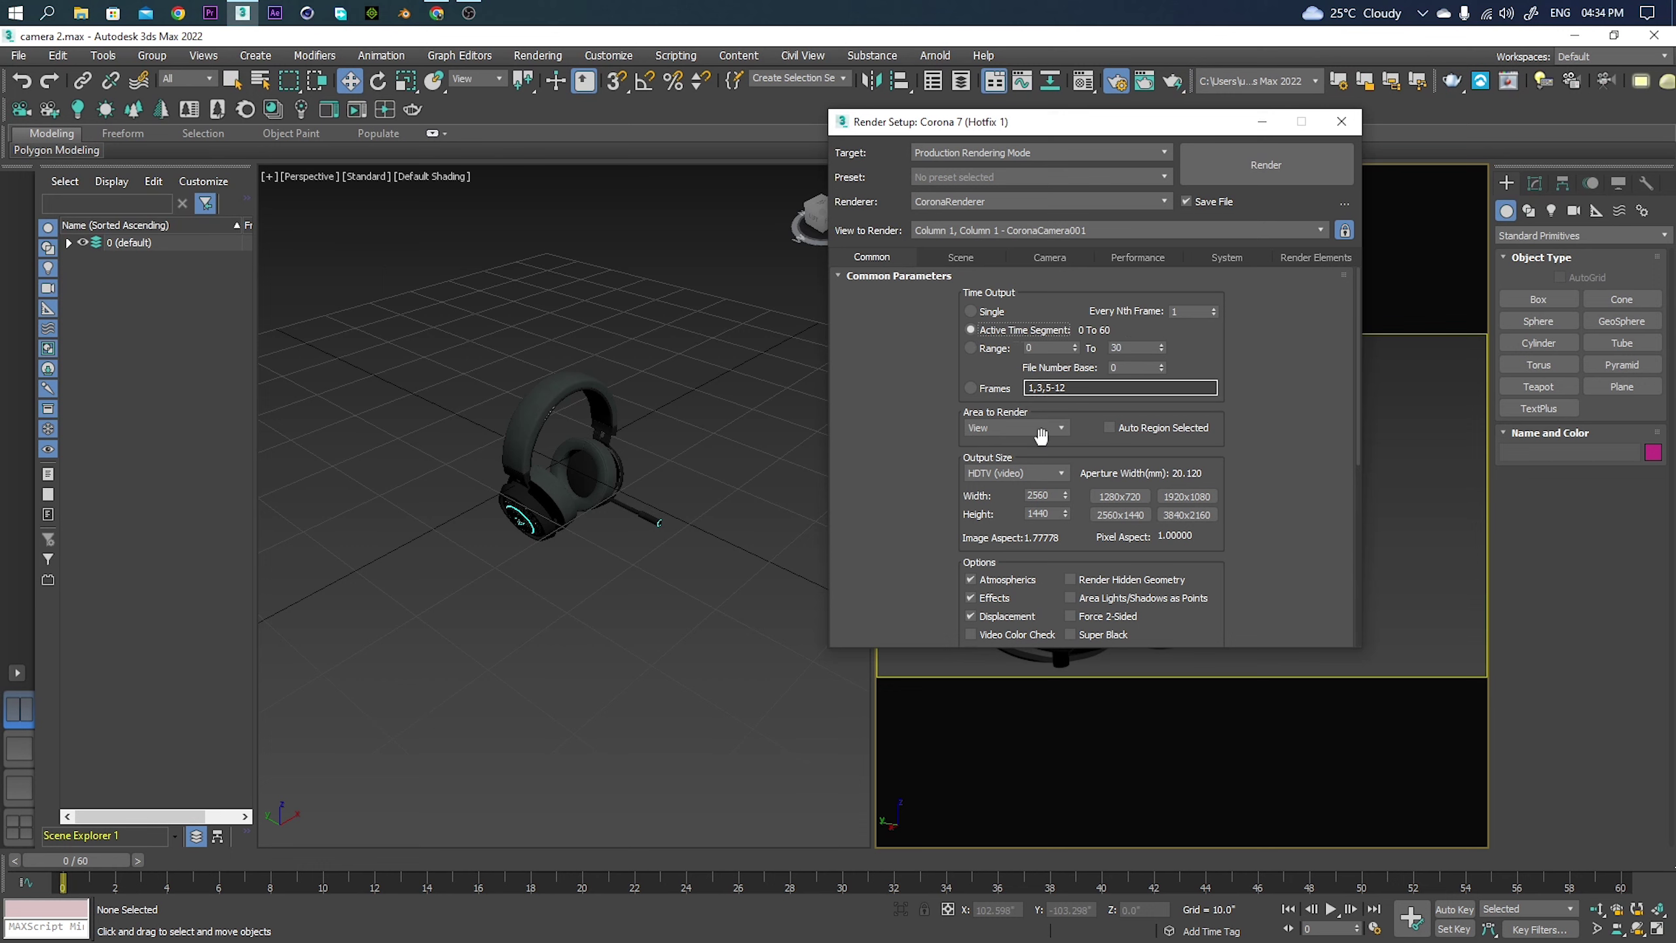
Try Selected objects as the render area, then set Area to Render back to View.
click(1016, 429)
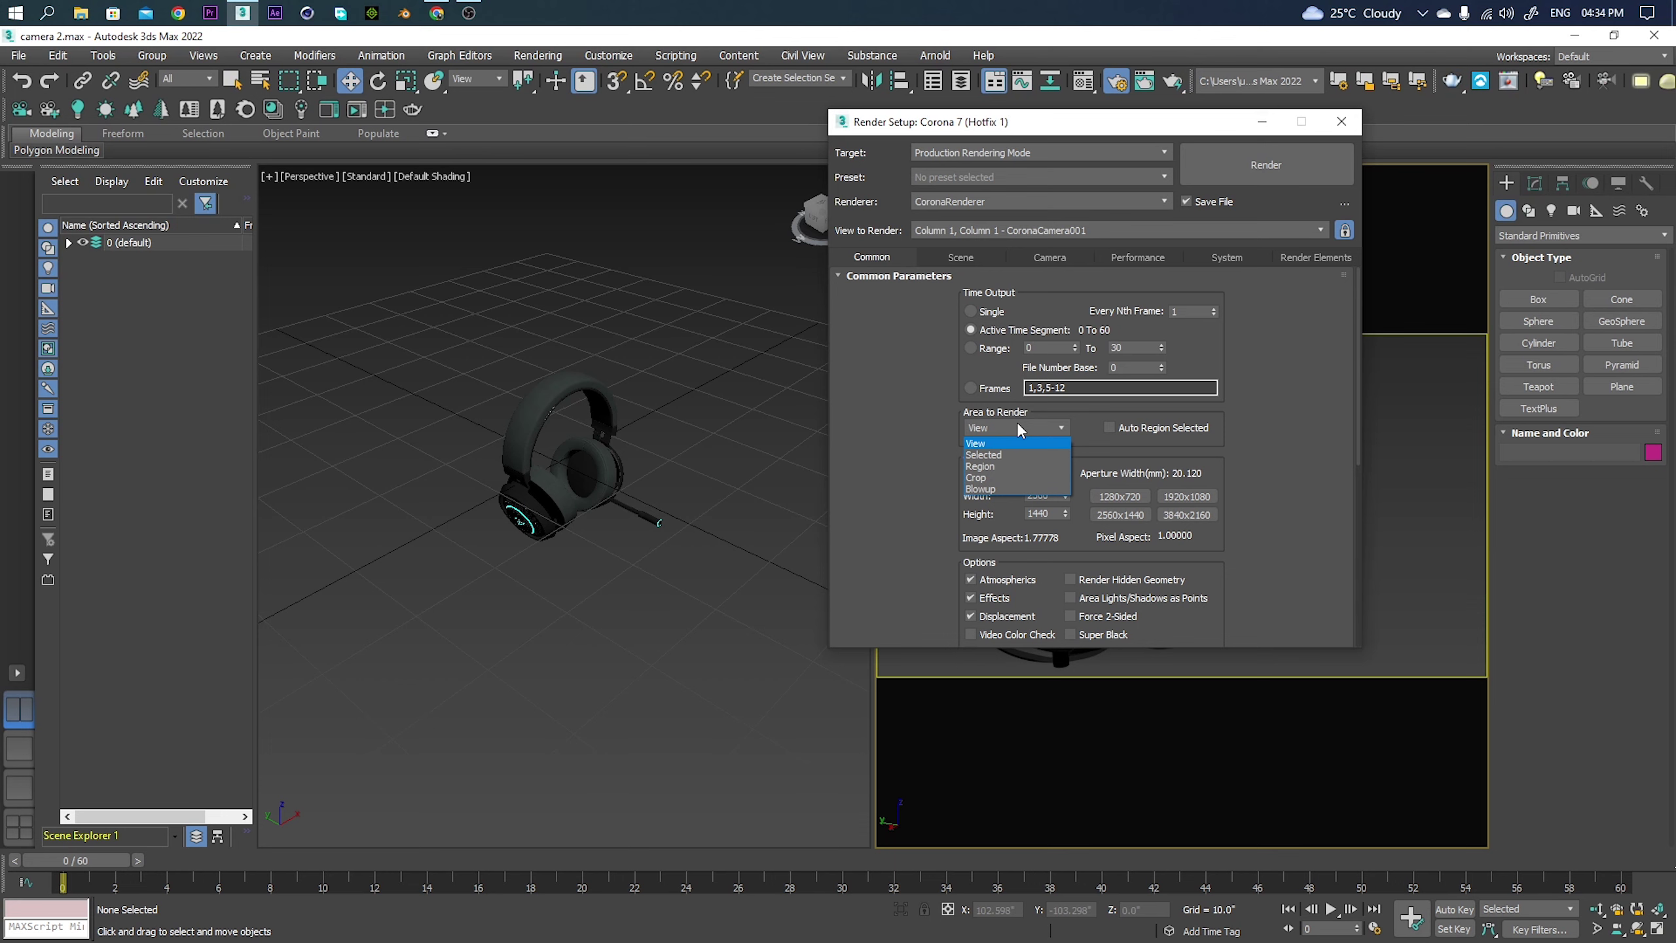
click(1019, 425)
click(1040, 430)
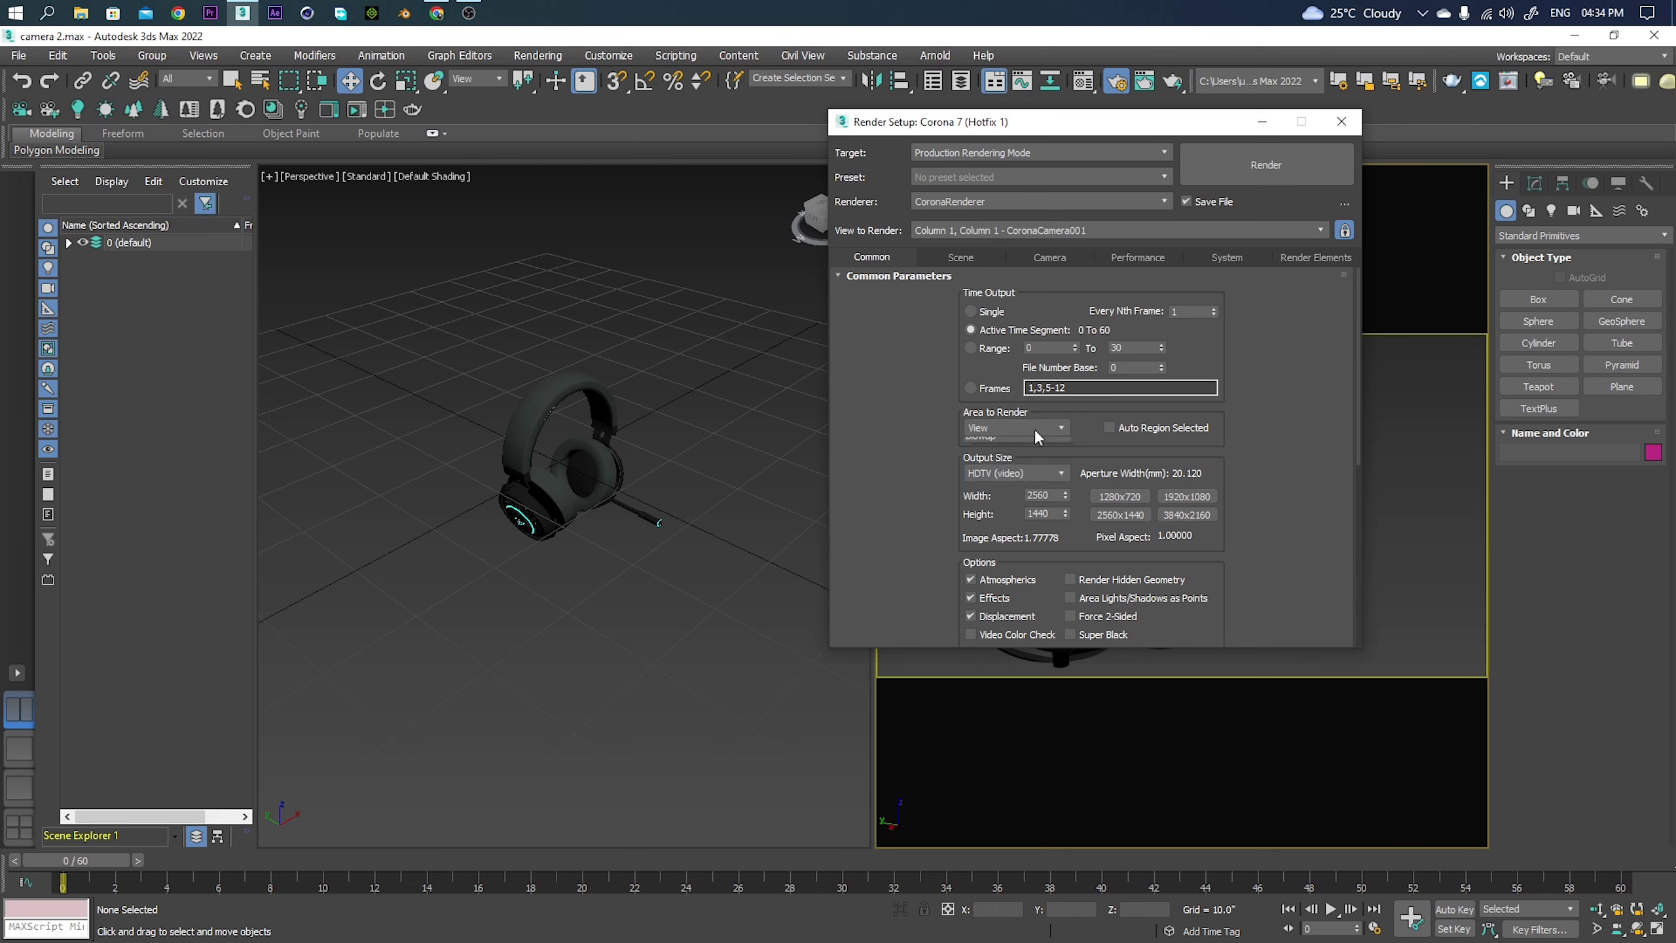
click(997, 453)
click(571, 469)
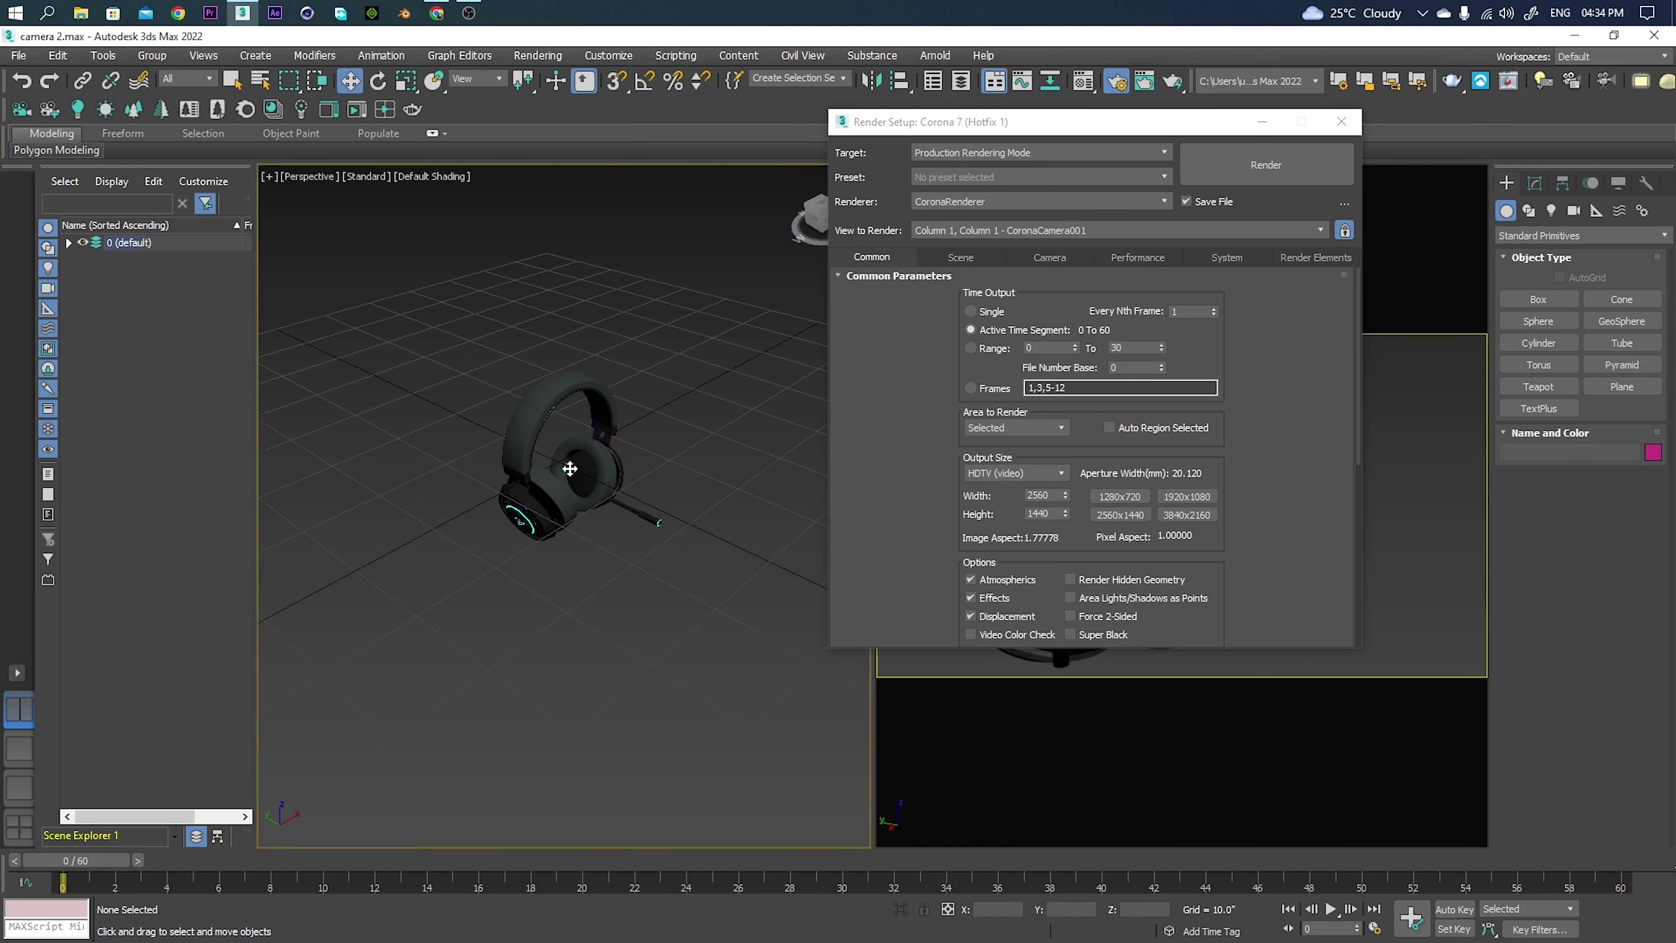
click(991, 429)
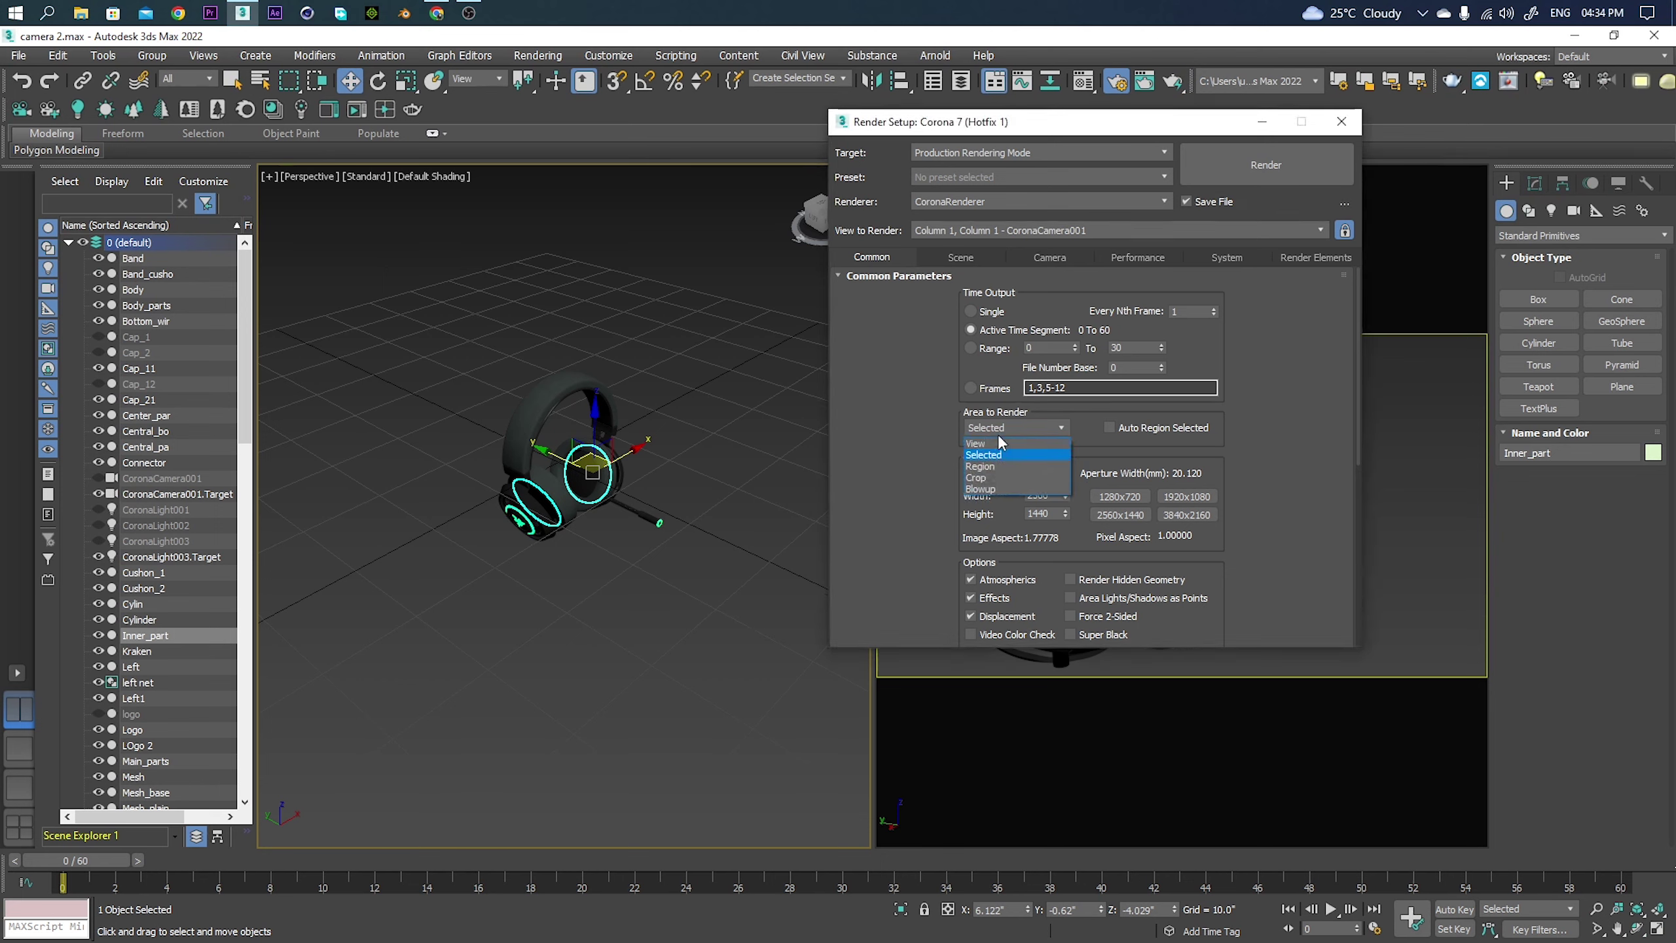
click(680, 562)
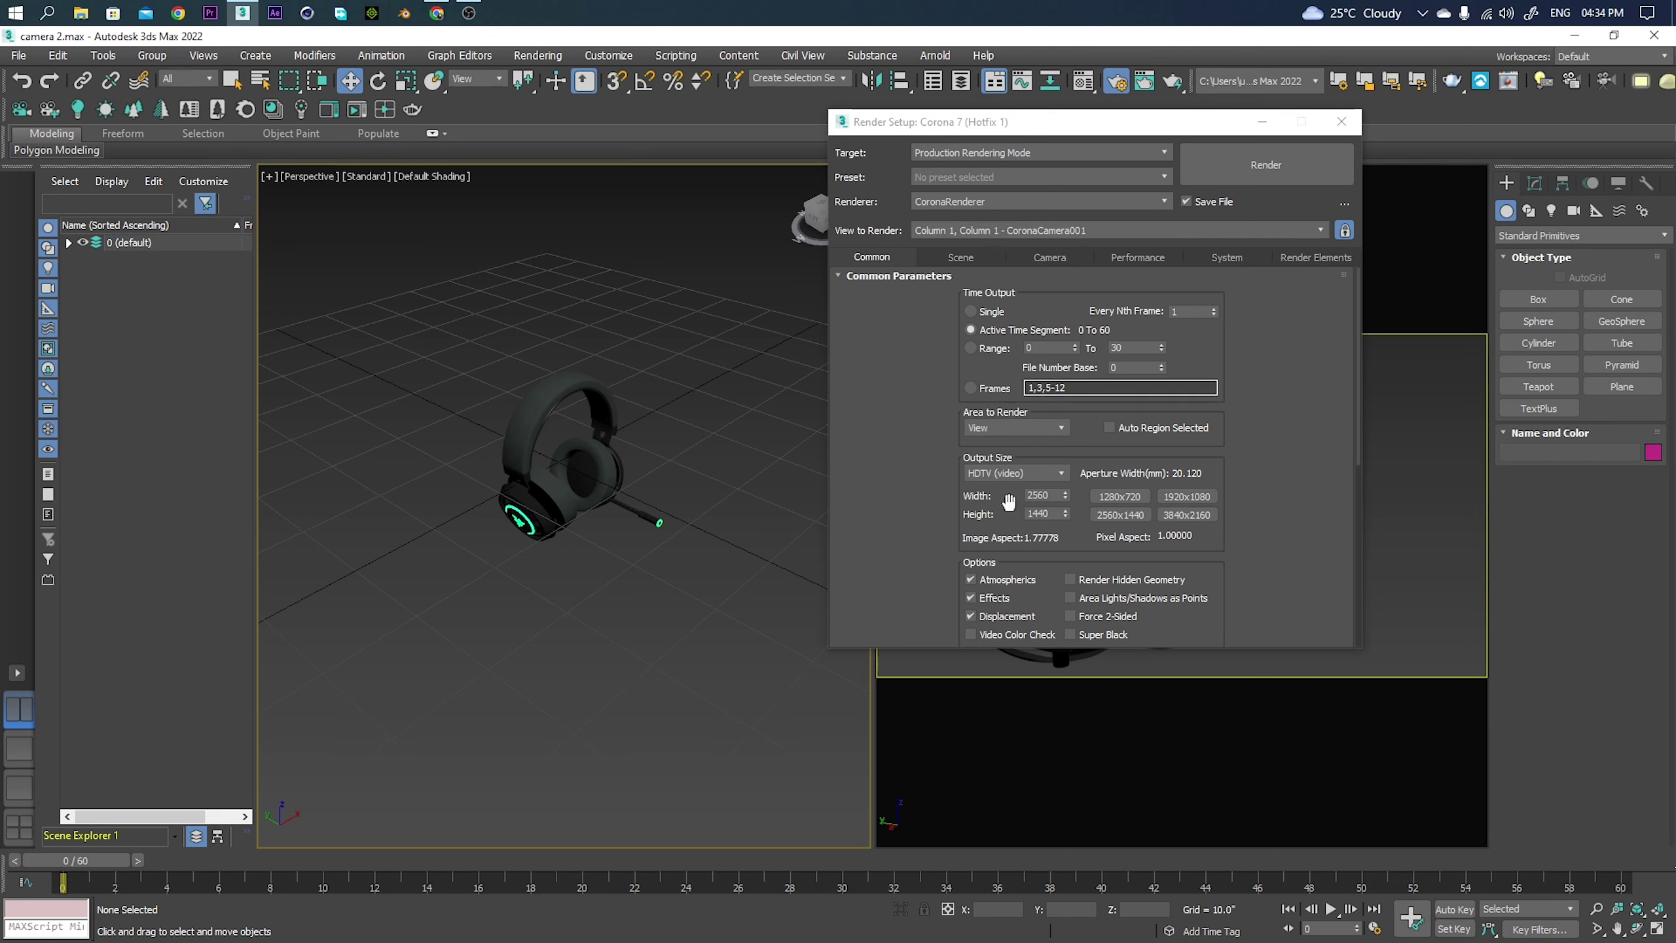
Choose the HDTV (video) output preset at 2560 × 1440.
click(1029, 474)
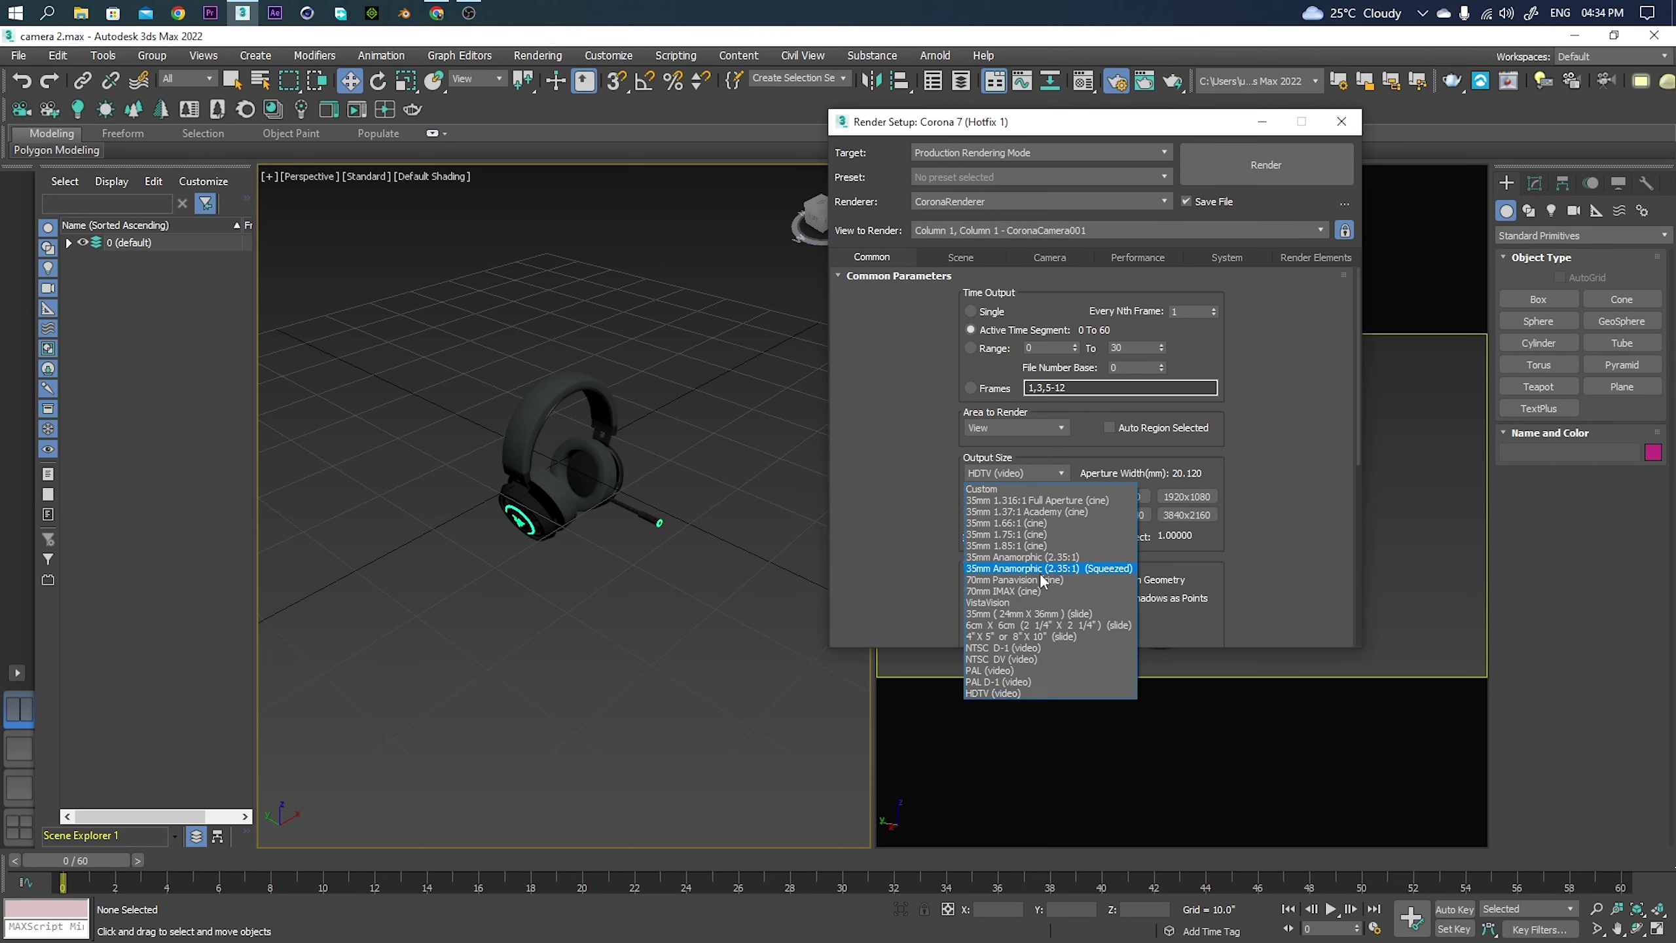
click(1017, 474)
click(996, 695)
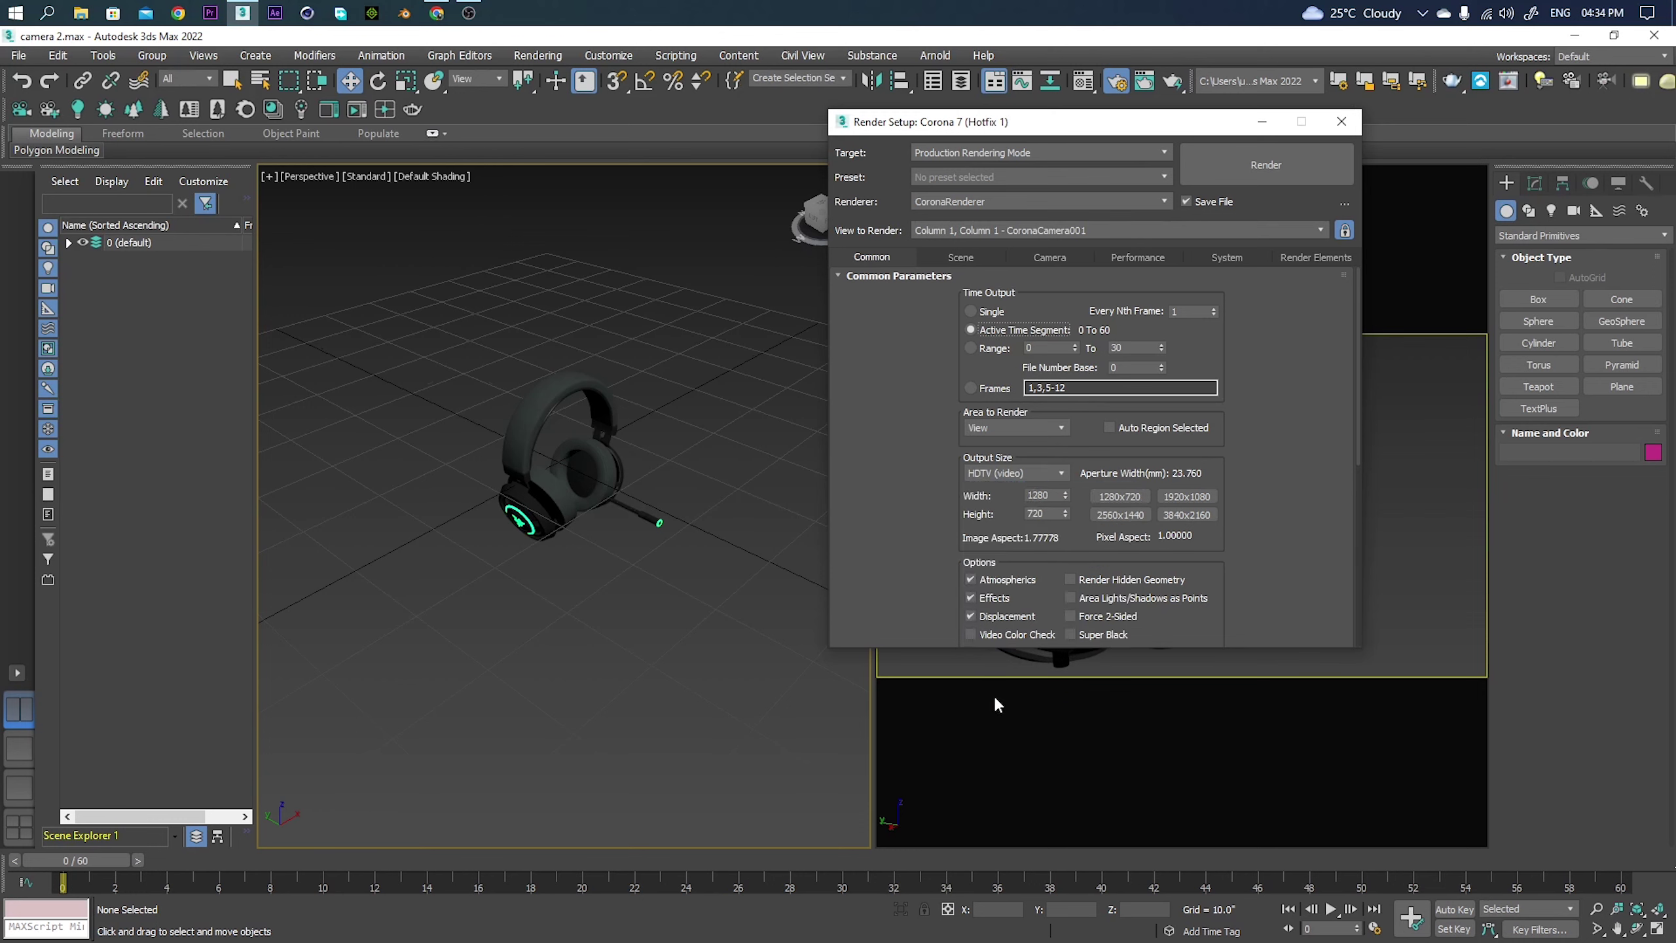
double_click(1055, 496)
text(256)
click(1052, 514)
Try a 1920 × 1080 output size, then restore 2560 × 1440.
double_click(1052, 494)
text(1440)
click(1283, 536)
drag(1056, 495, 1003, 493)
text(25)
click(1244, 492)
scroll(1026, 633, down, 2)
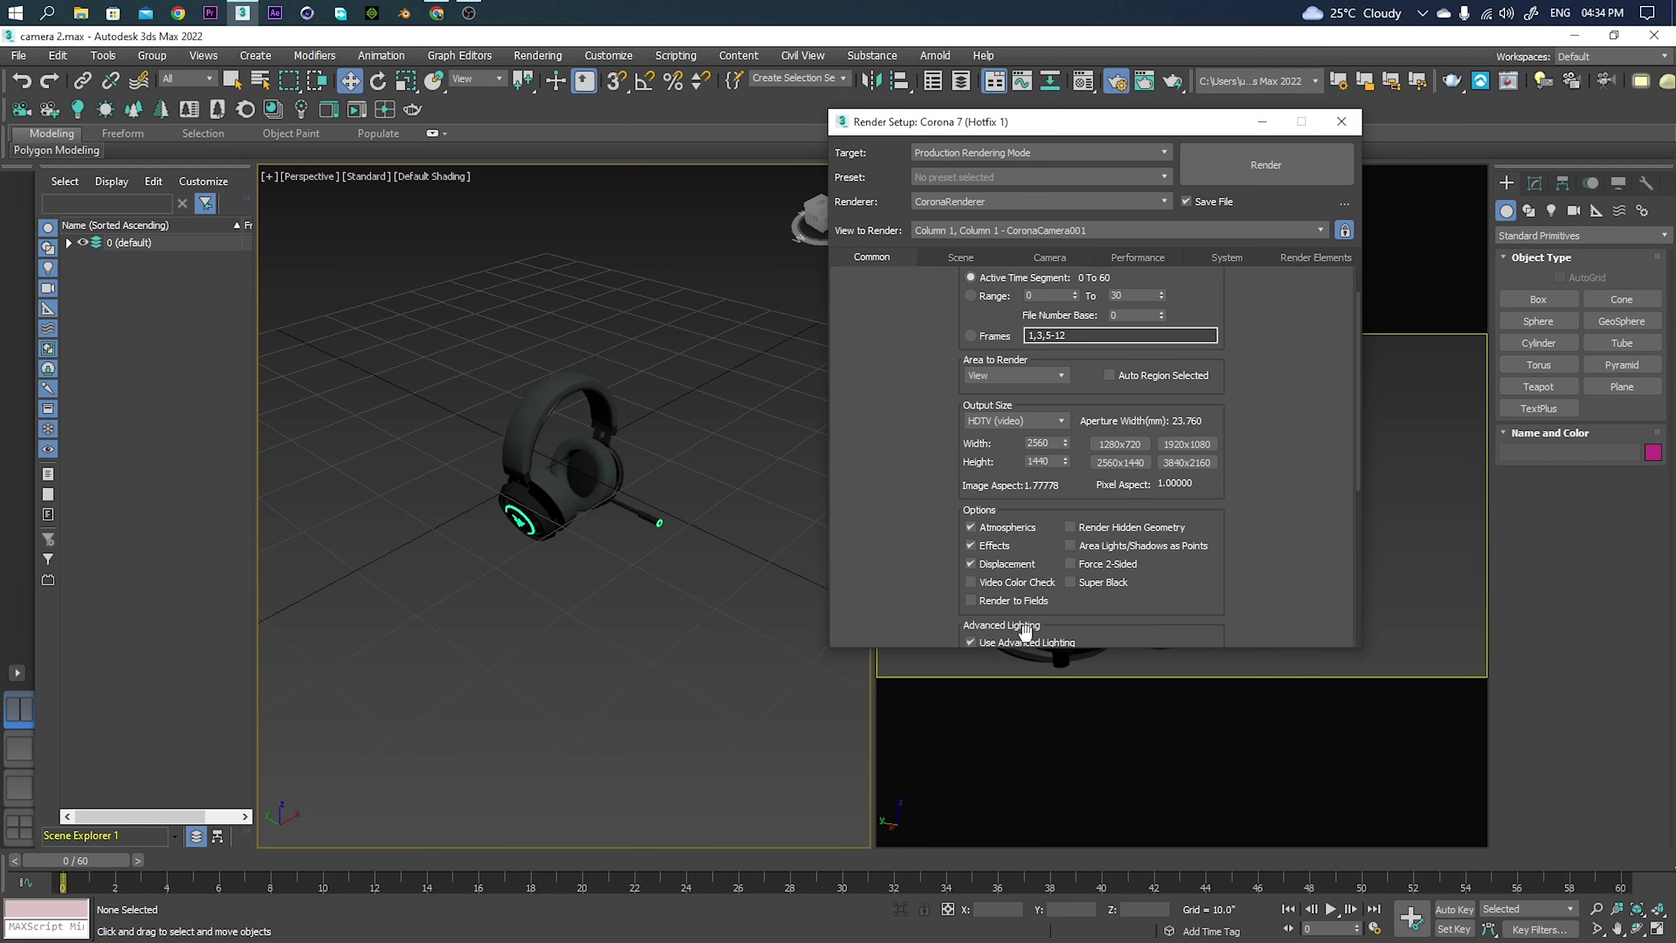
scroll(1026, 632, down, 2)
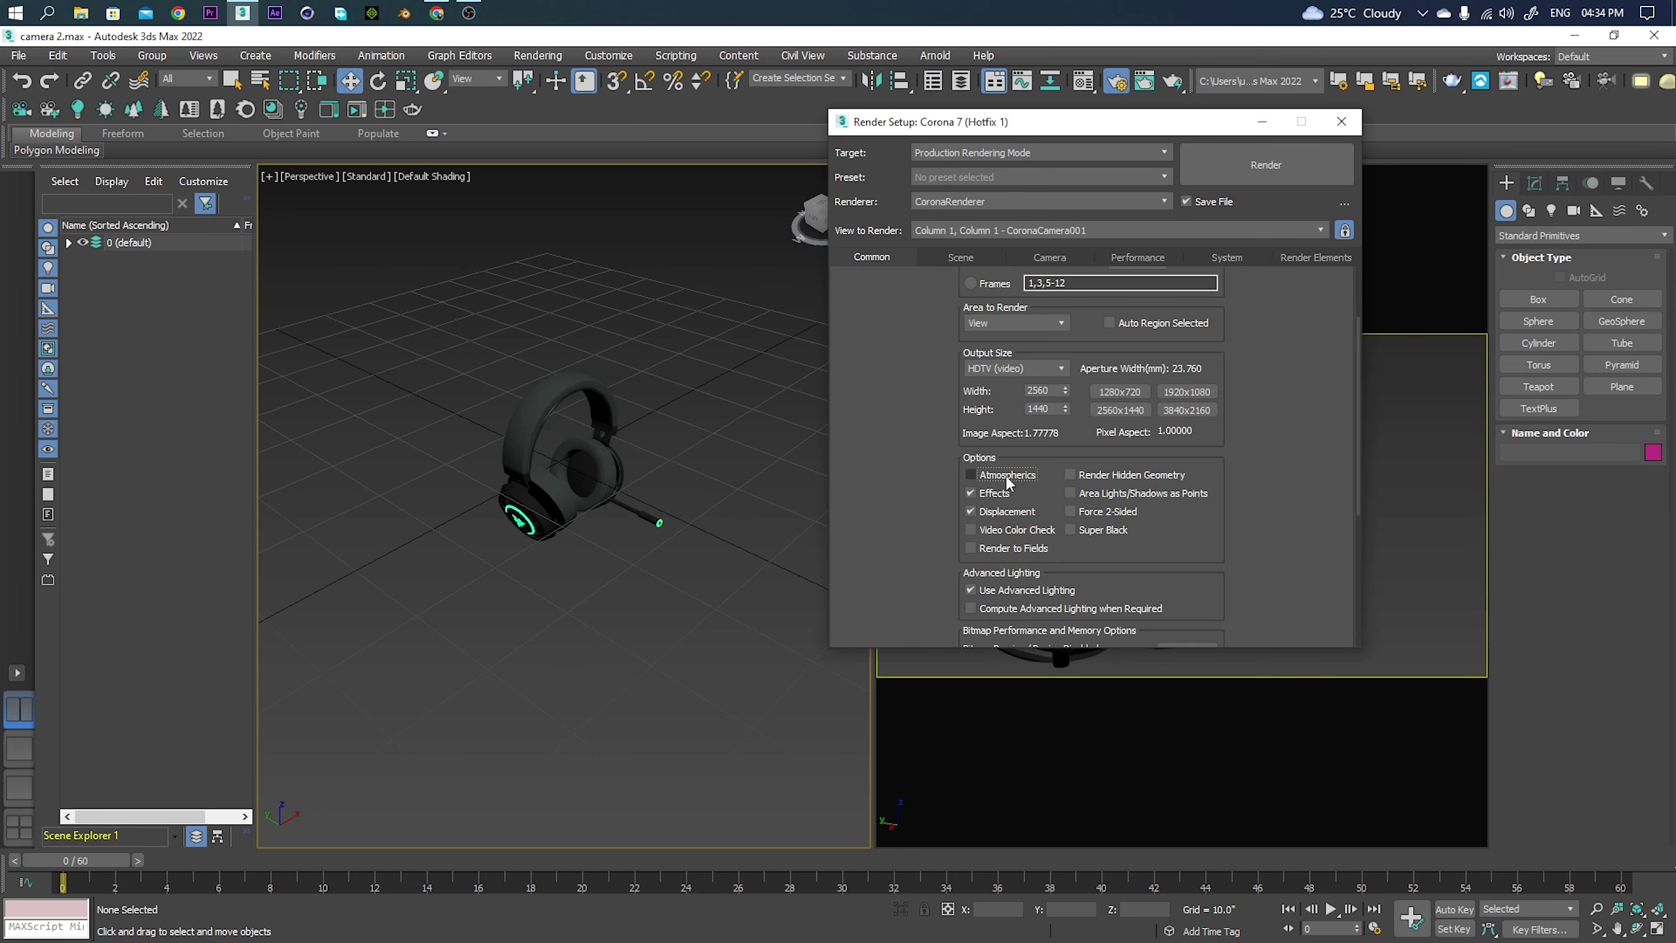
scroll(1000, 528, down, 4)
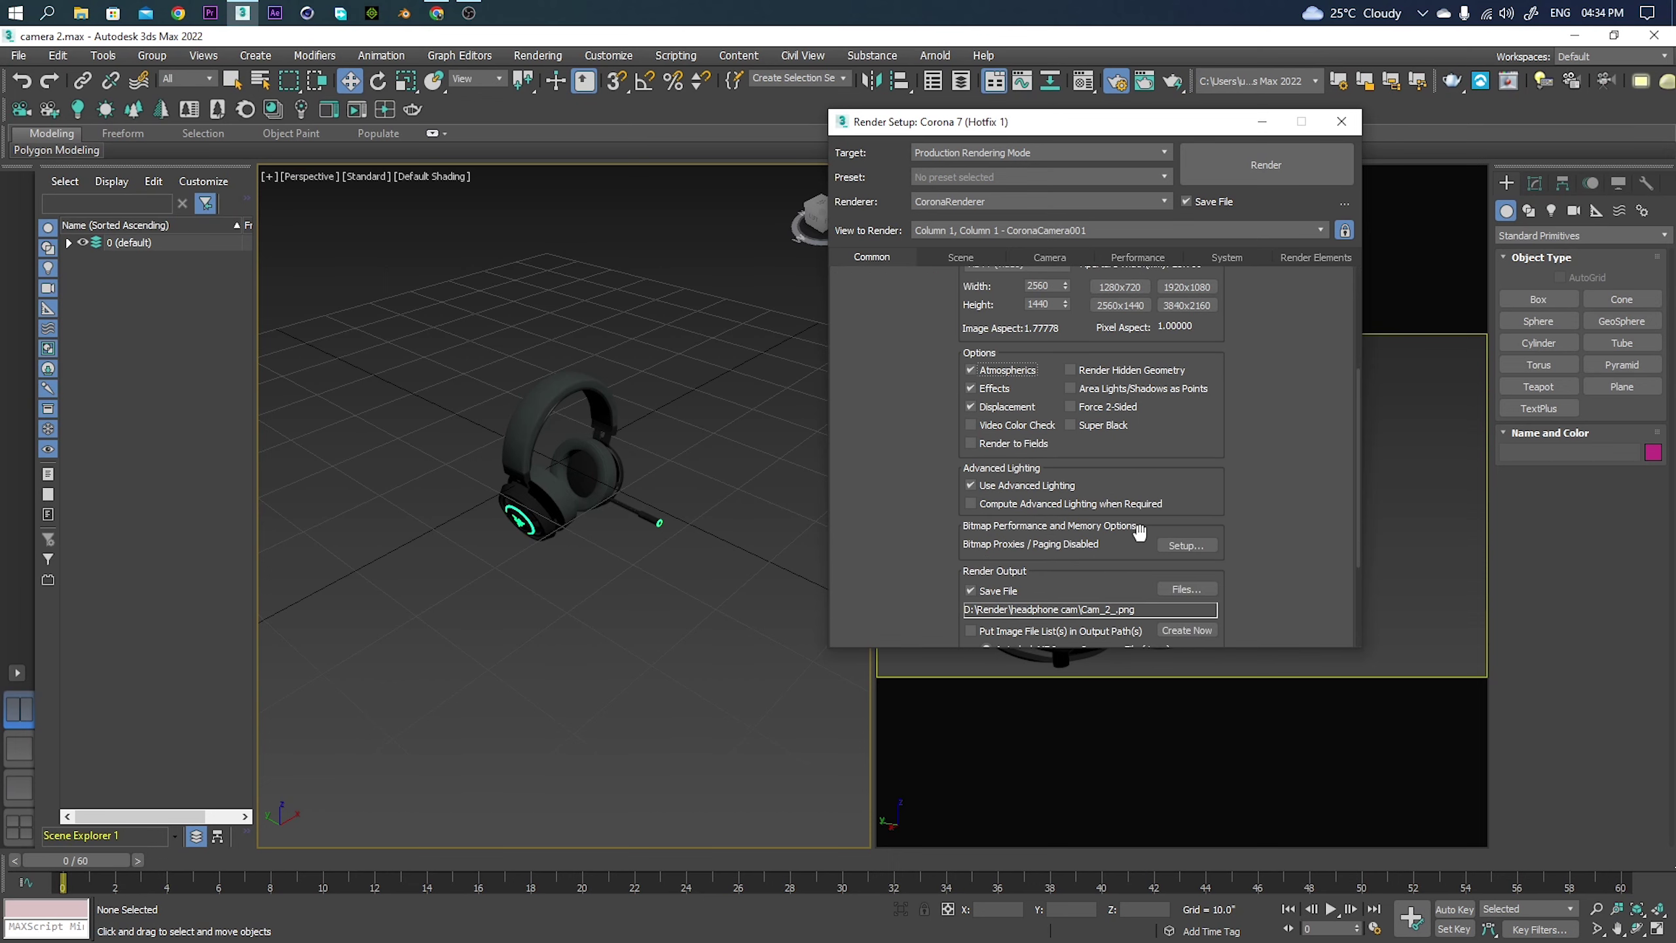
scroll(974, 534, down, 3)
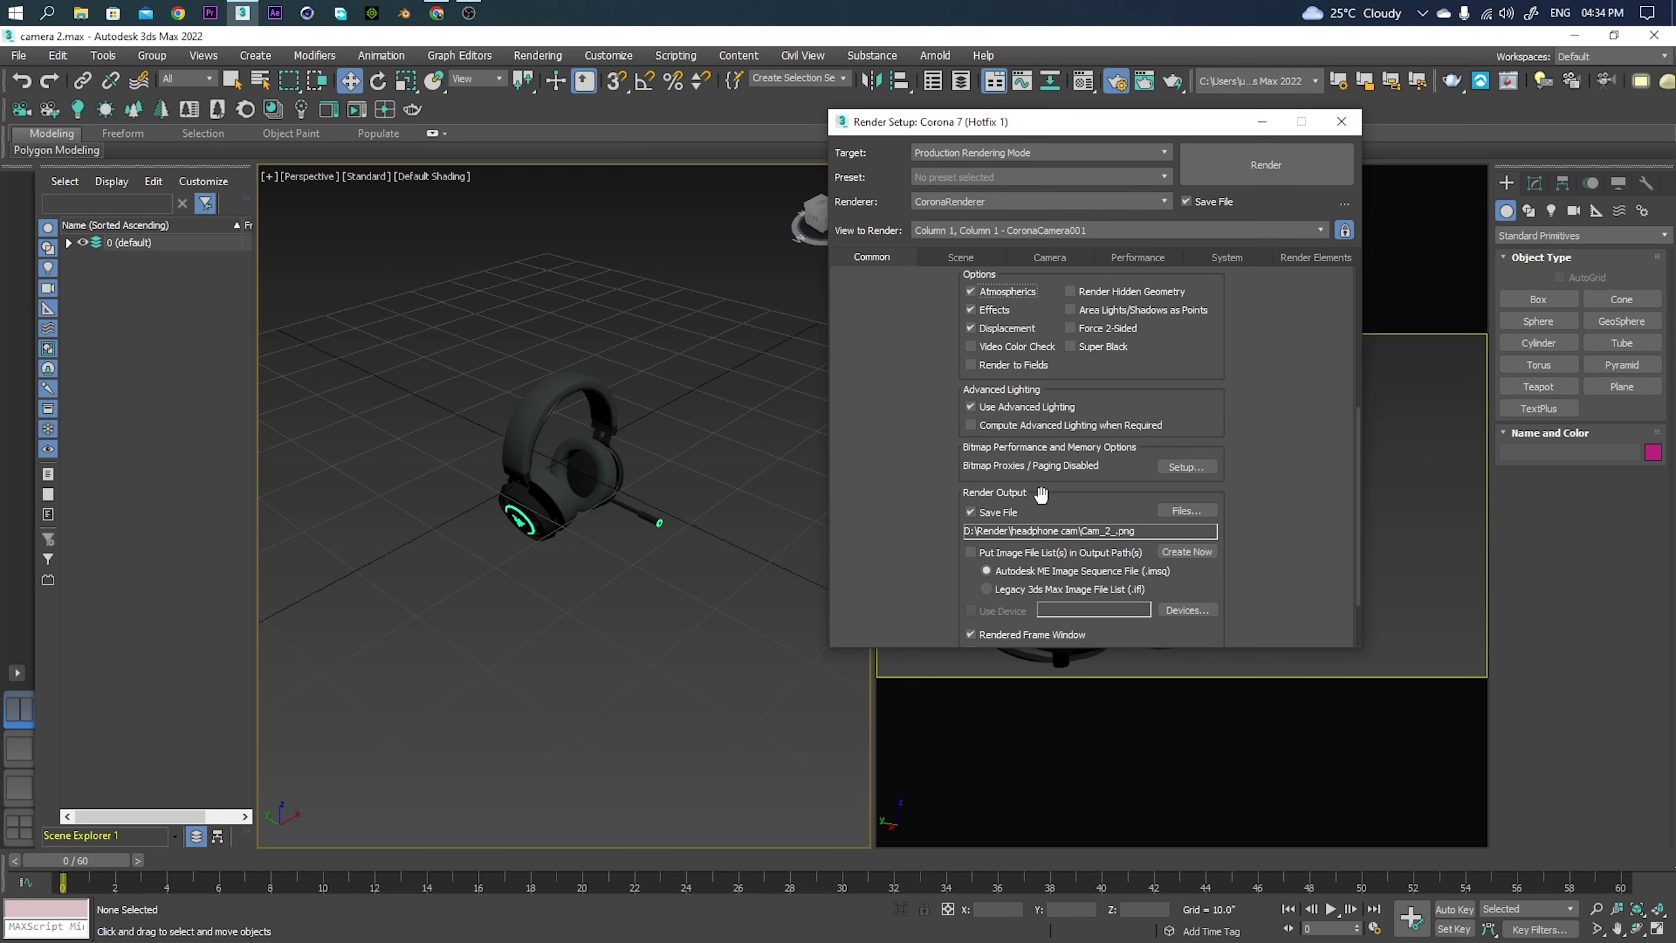
scroll(1157, 520, down, 2)
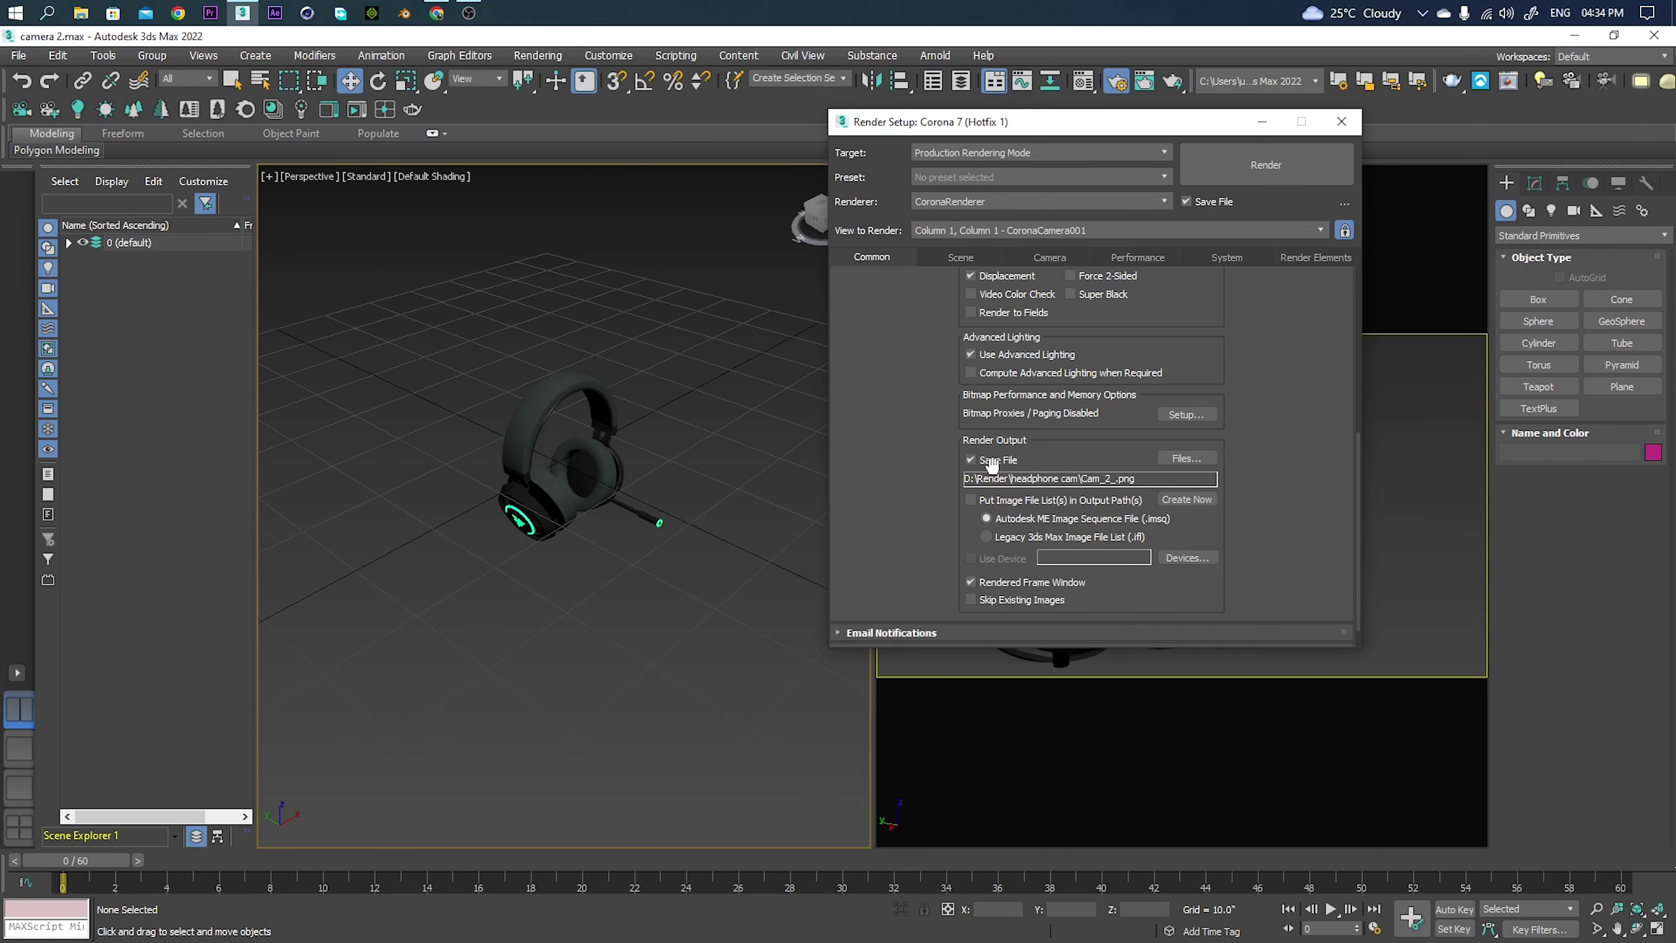
click(1185, 458)
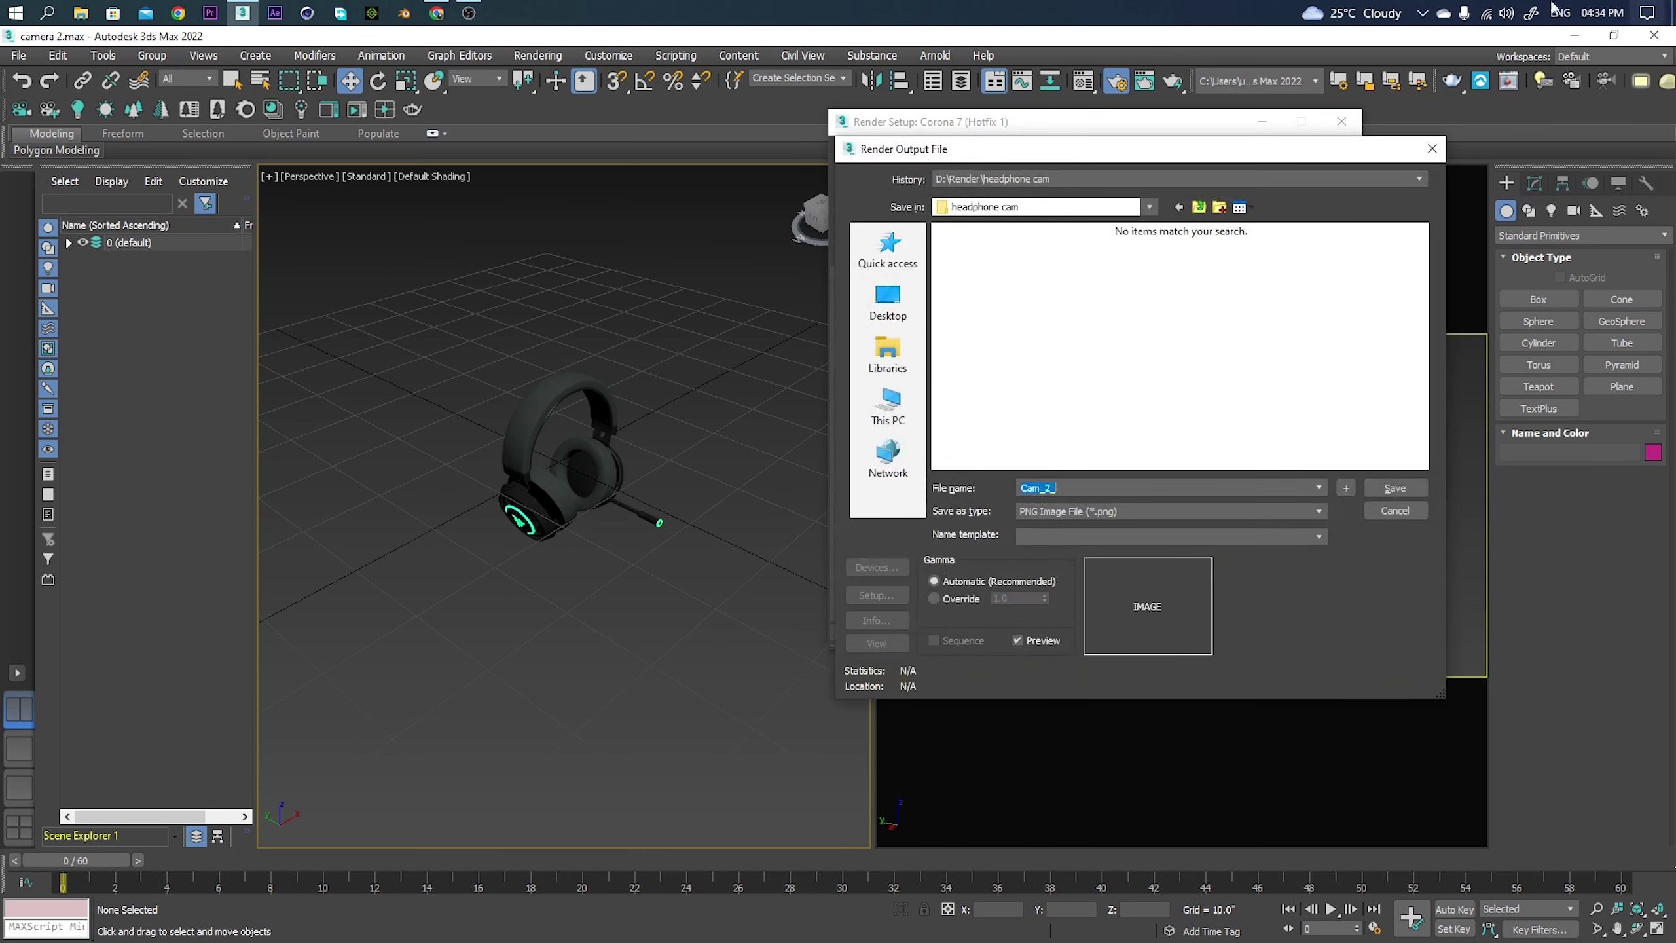
click(888, 355)
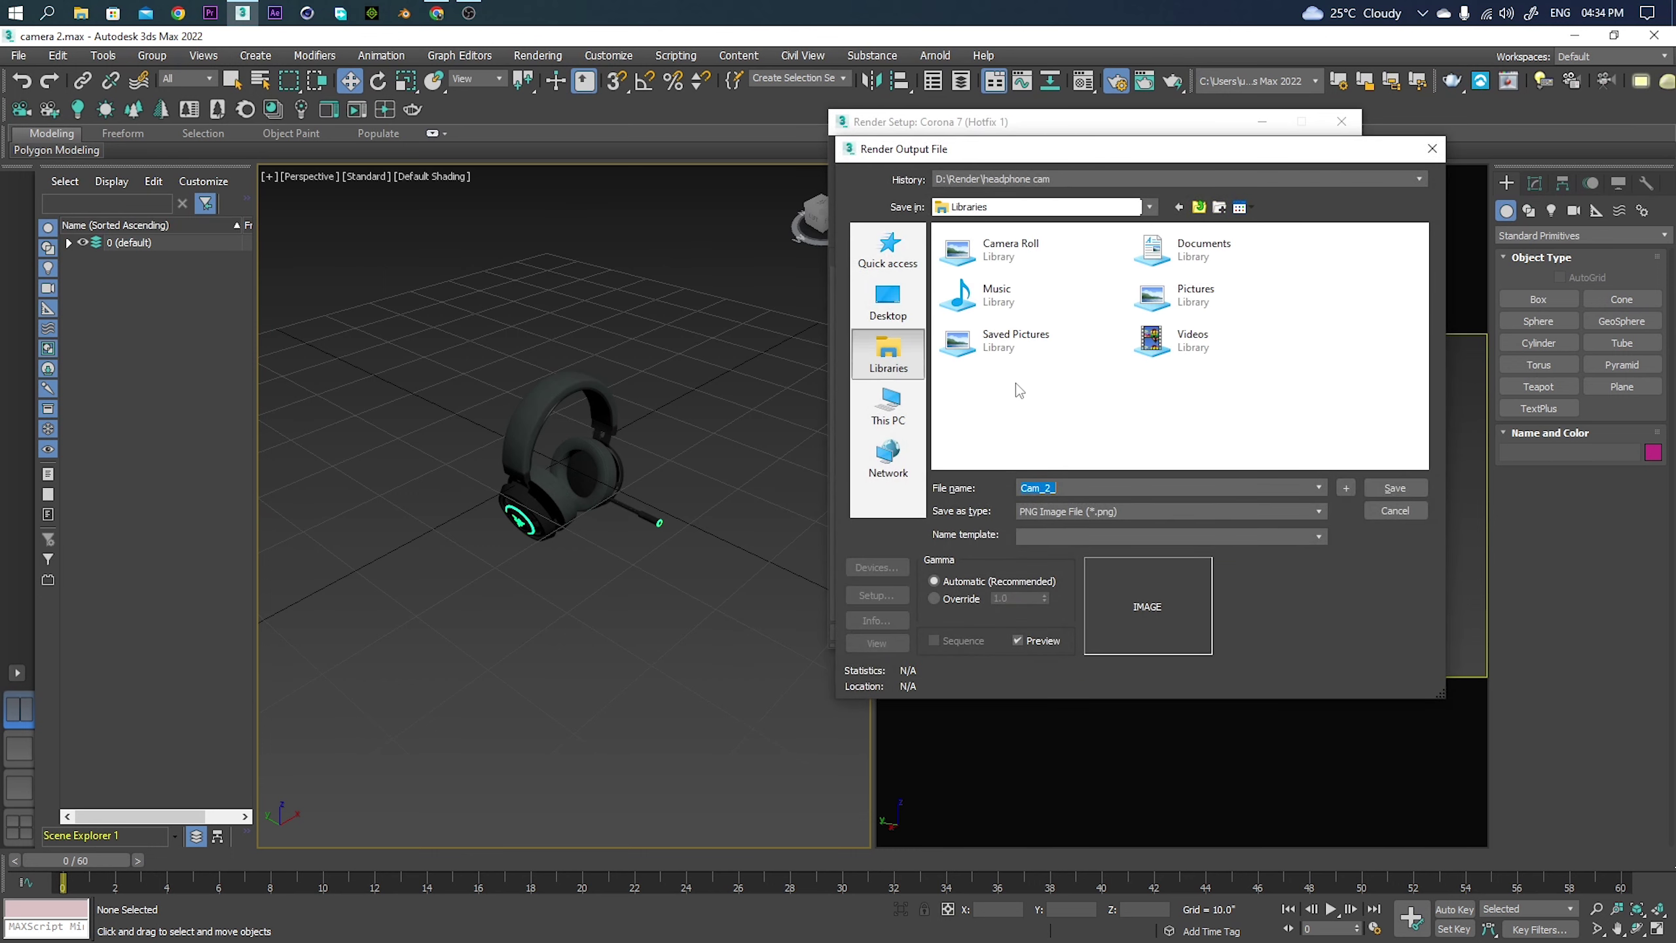
click(888, 406)
scroll(1019, 422, down, 2)
double_click(1238, 392)
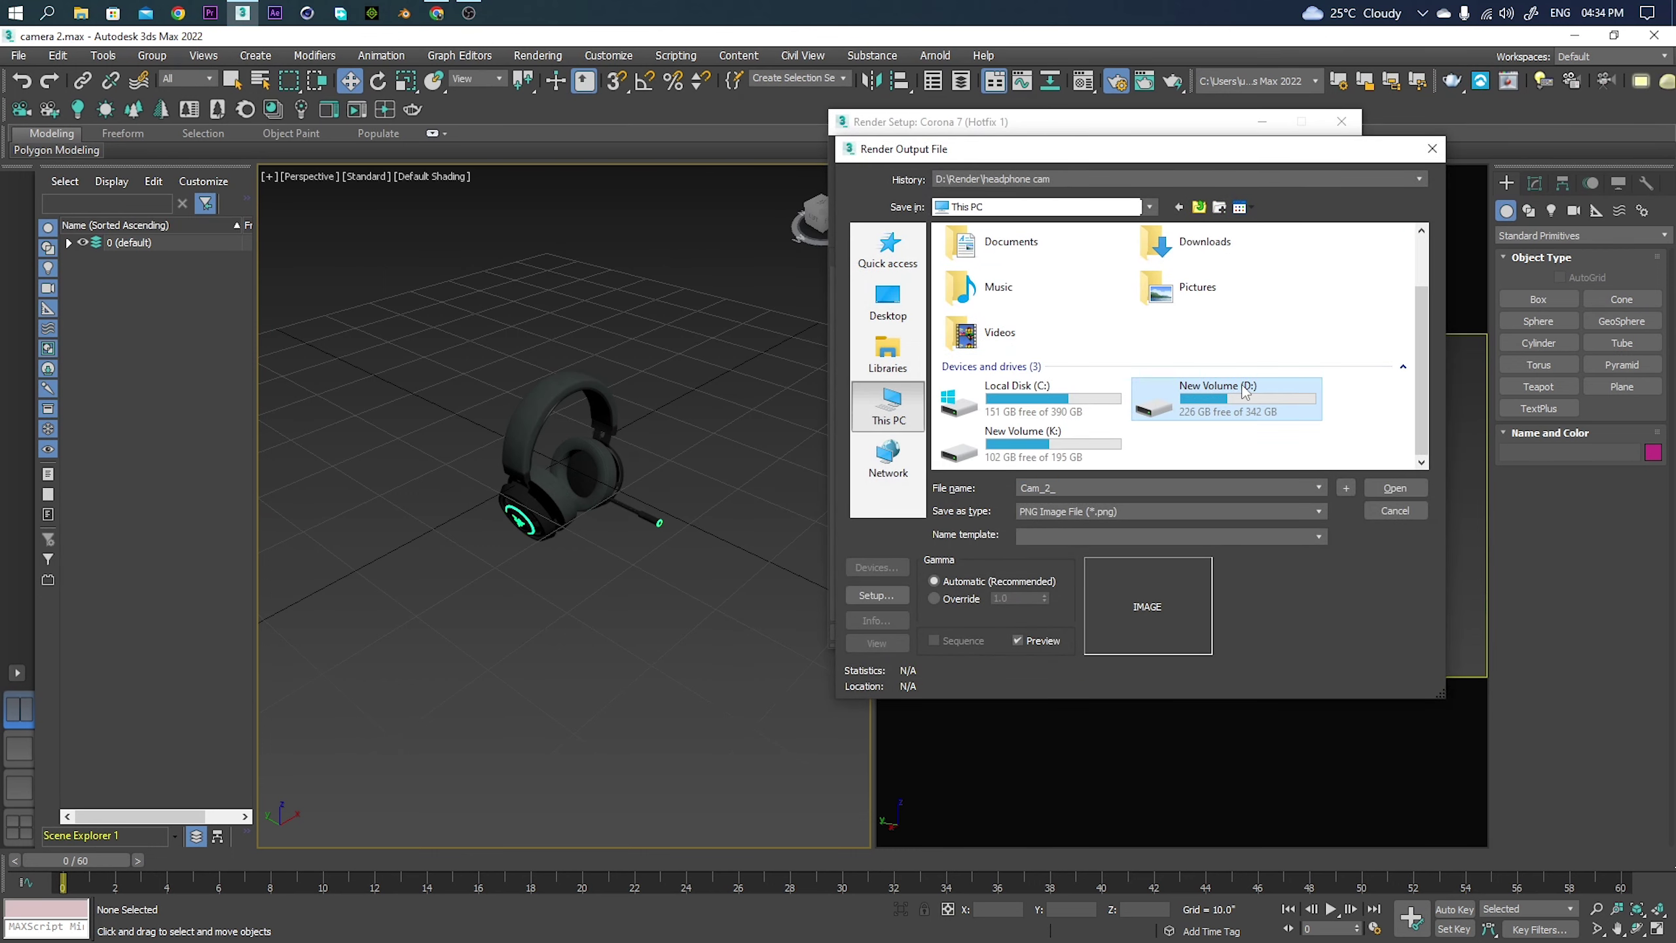
scroll(1046, 404, down, 5)
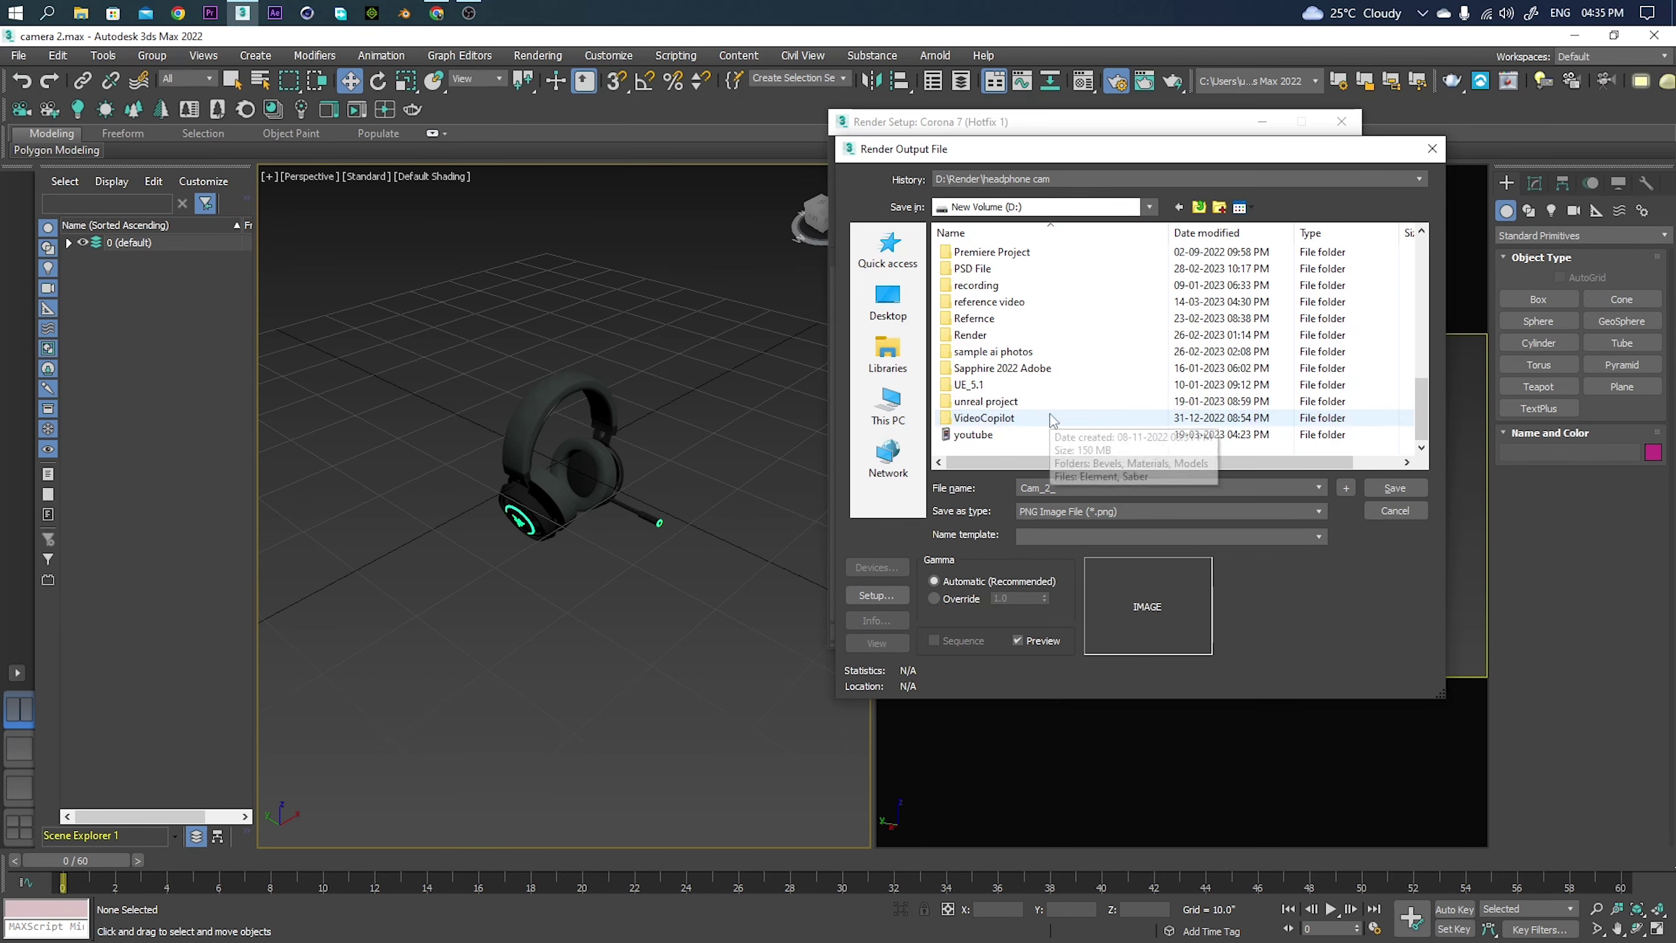
click(1433, 150)
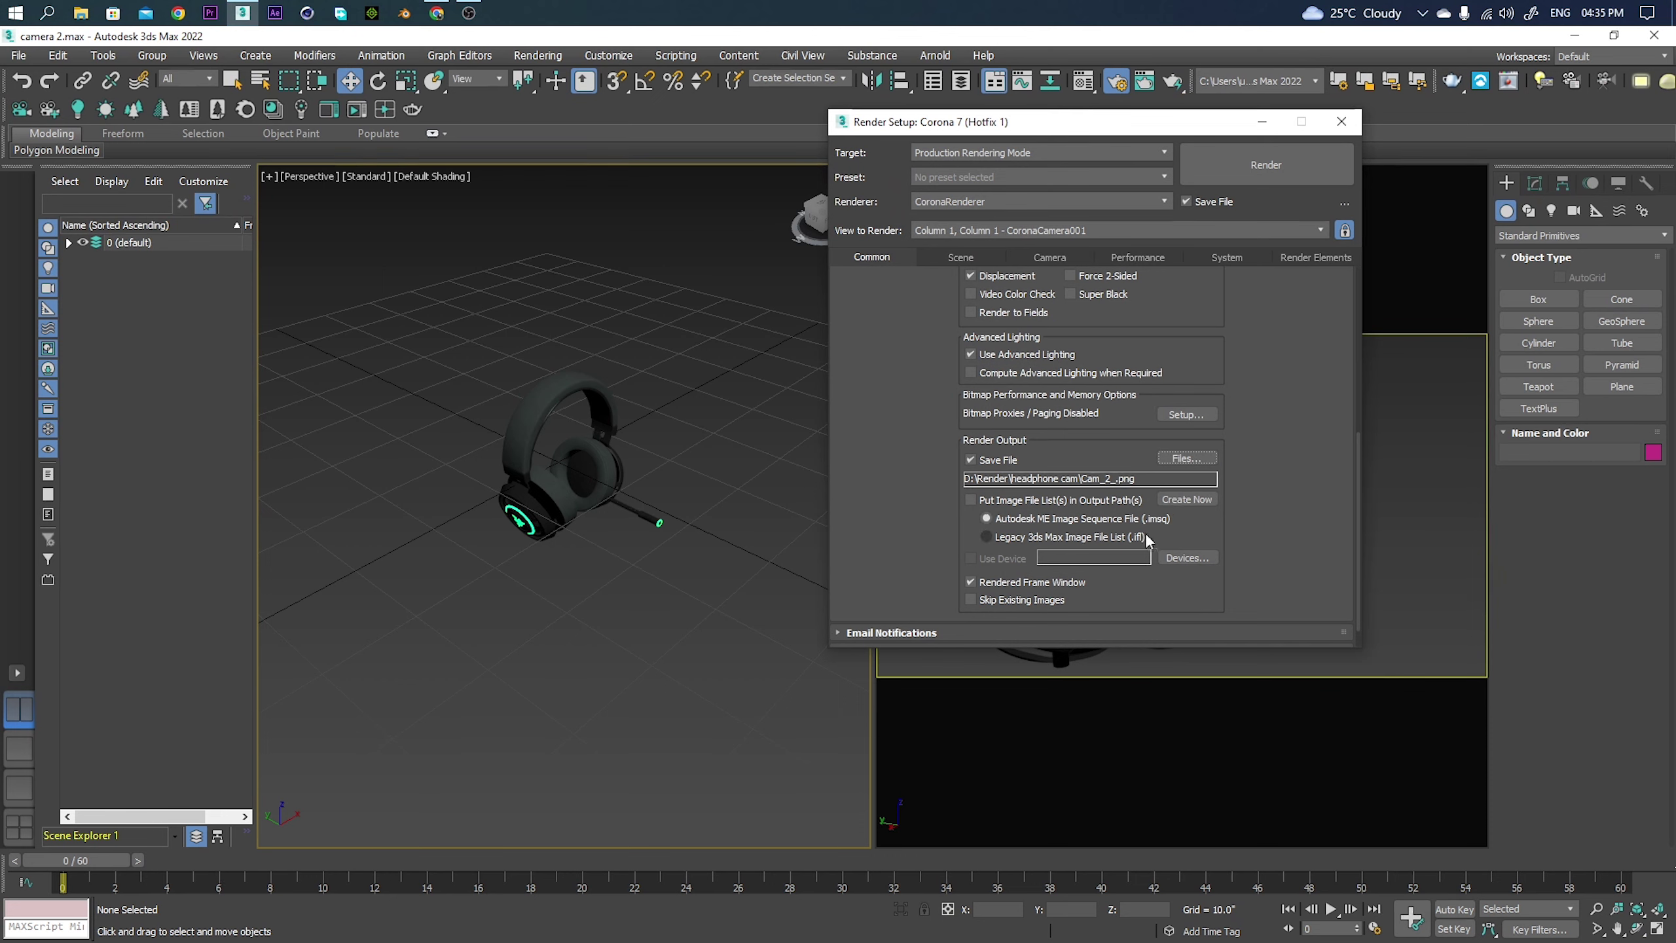
Check the output file chooser and the Email Notifications, Scripts and Assign Renderer rollouts.
click(1344, 203)
click(1430, 152)
scroll(1257, 519, down, 1)
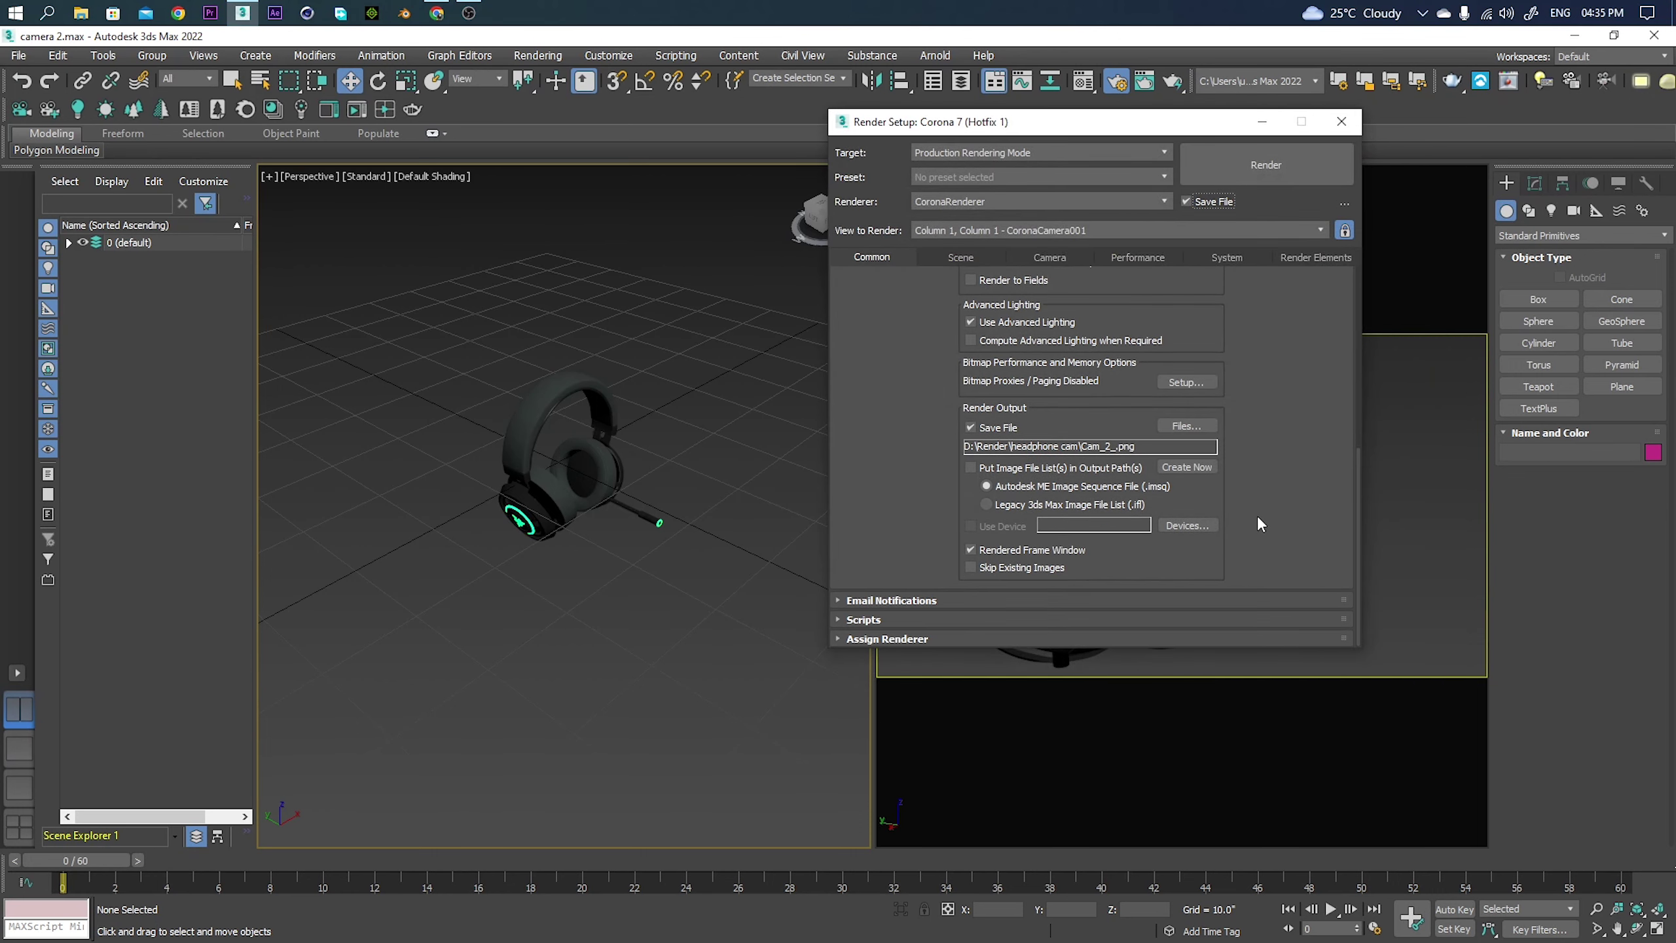
click(857, 601)
click(869, 382)
click(870, 621)
click(870, 474)
click(885, 639)
click(888, 535)
Show the Corona frame buffer from the Scene tab.
scroll(924, 552, up, 2)
click(973, 257)
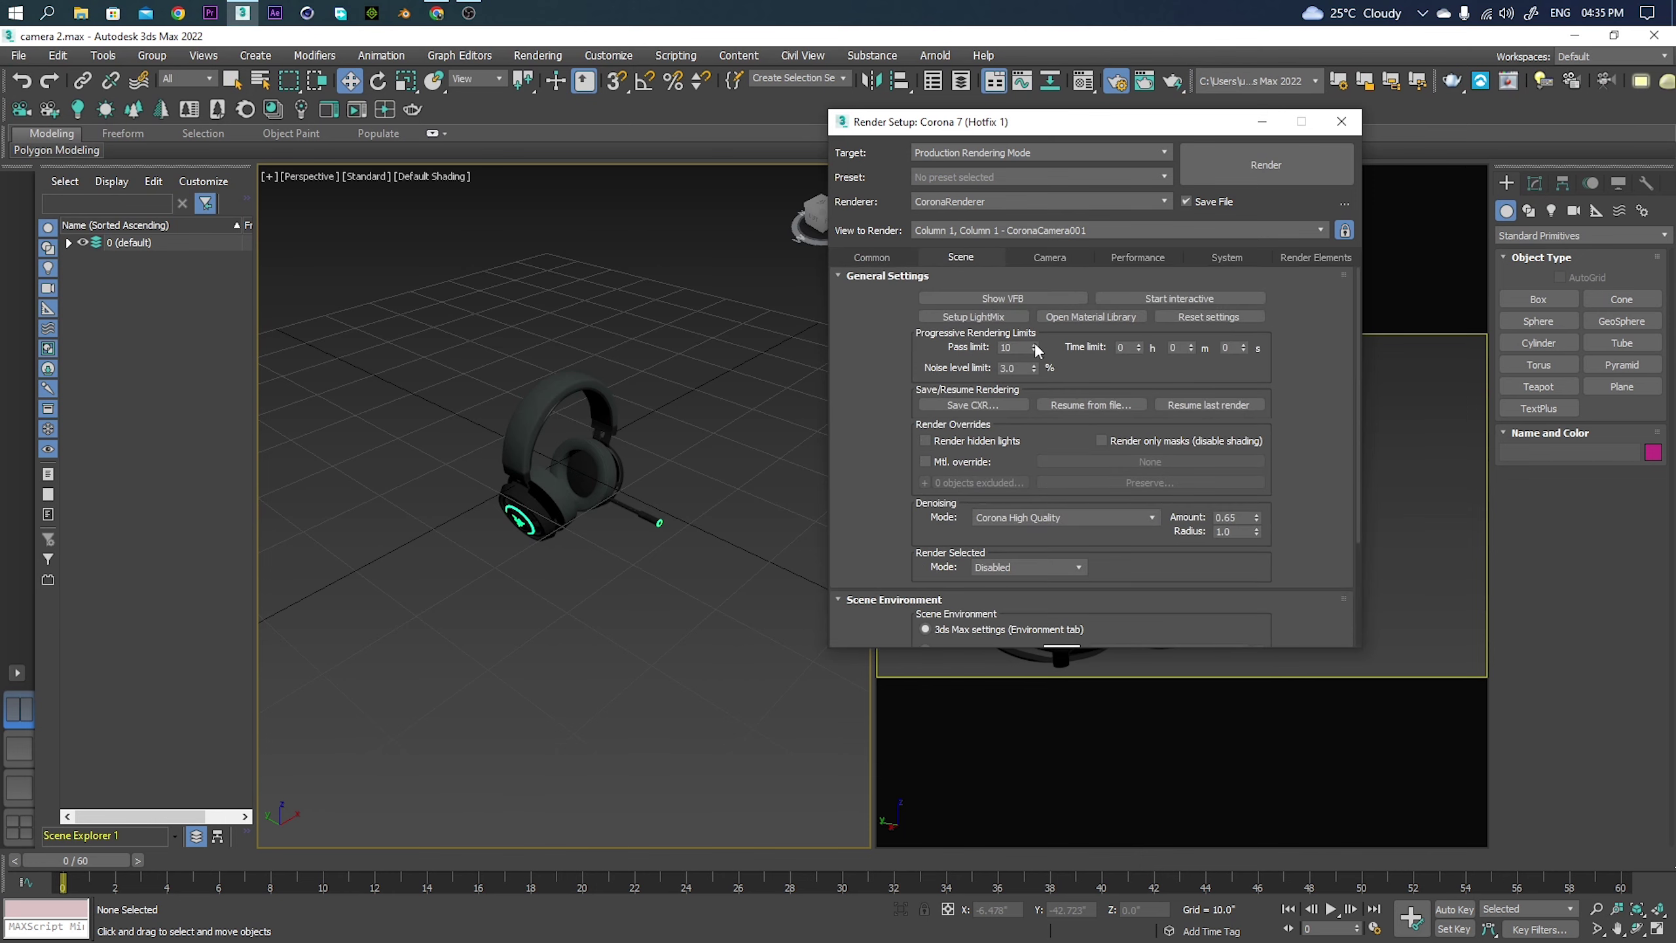
click(1007, 300)
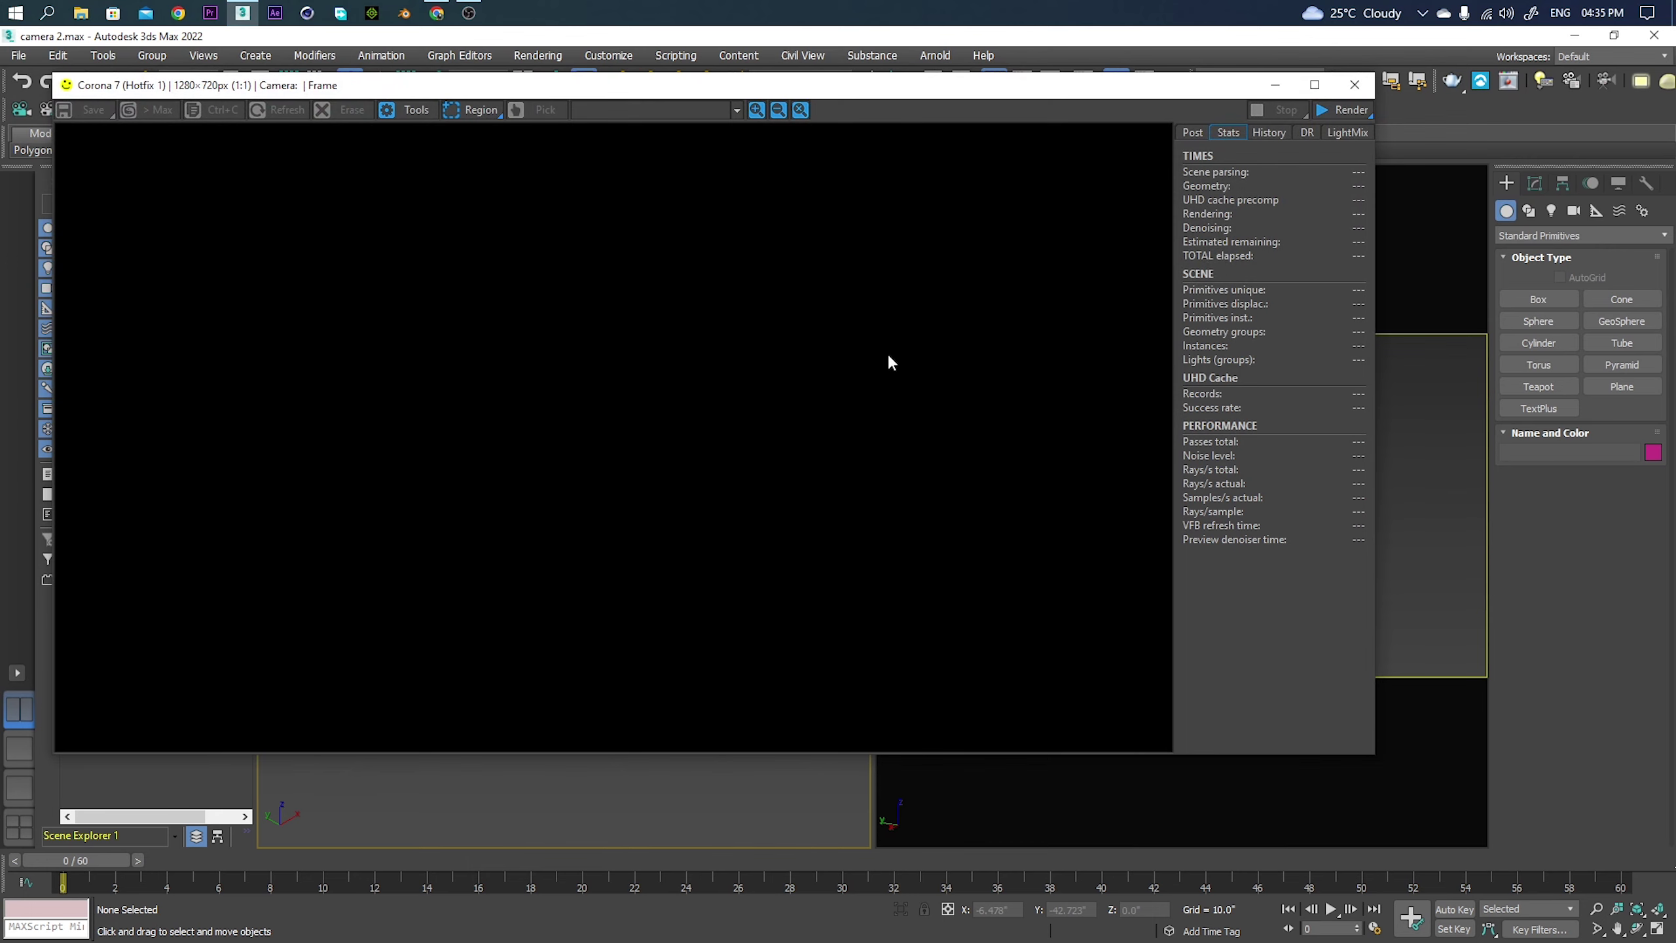
Run an interactive Corona preview, stop it after a few passes, and close the VFB.
click(1356, 86)
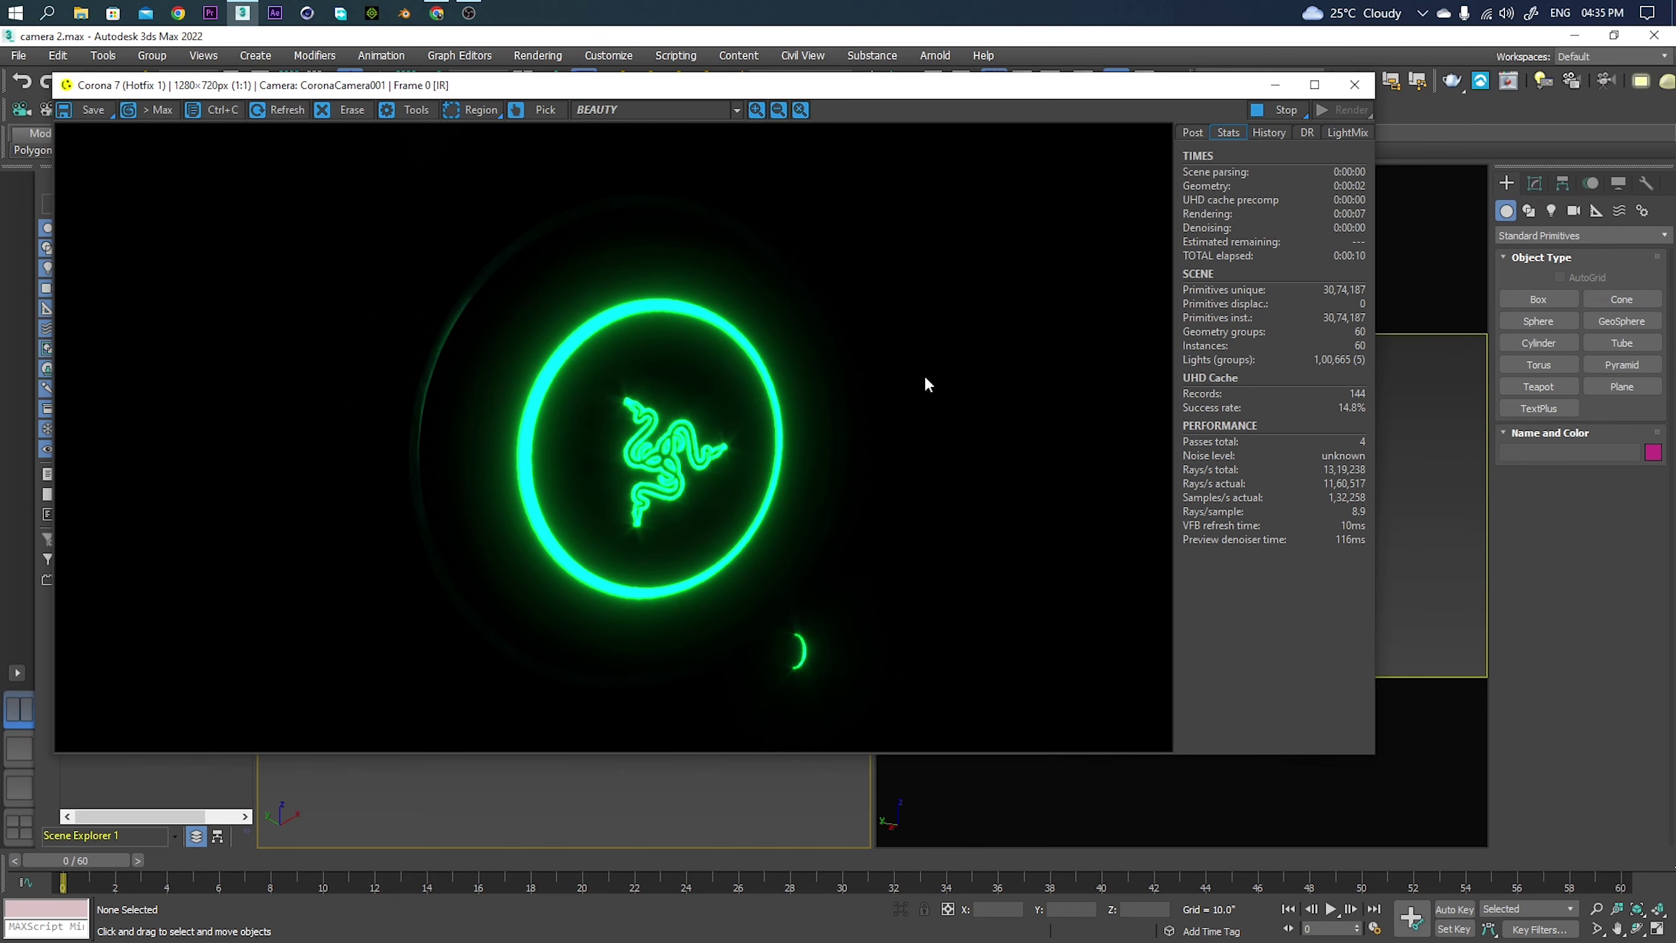
click(1283, 110)
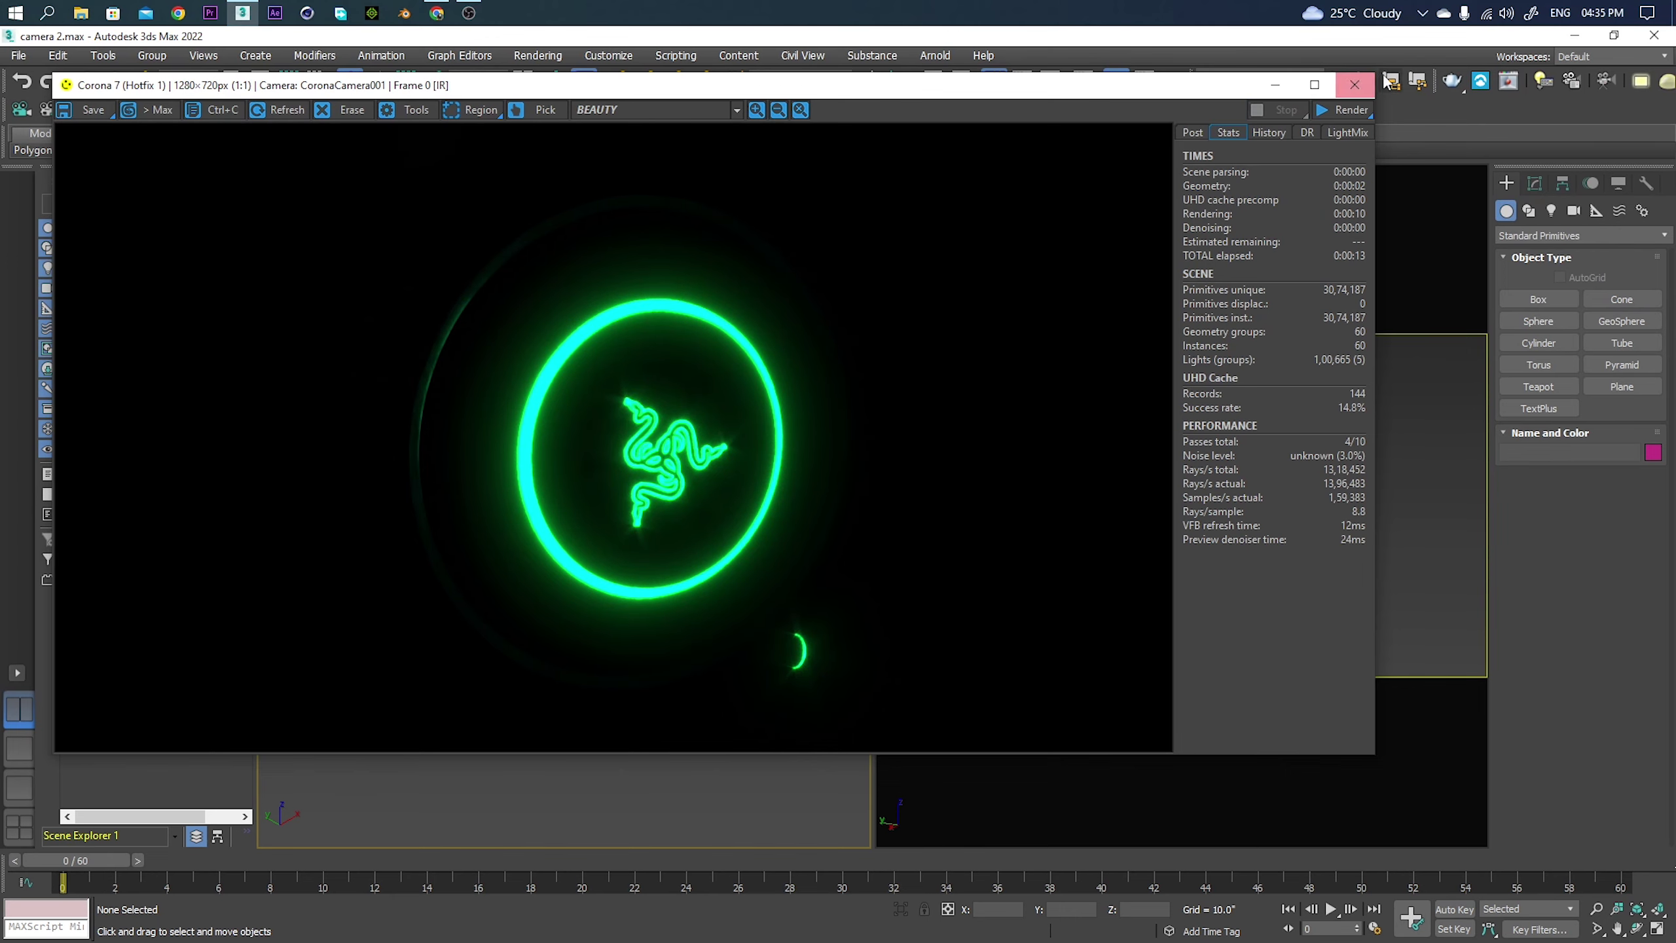
click(1354, 84)
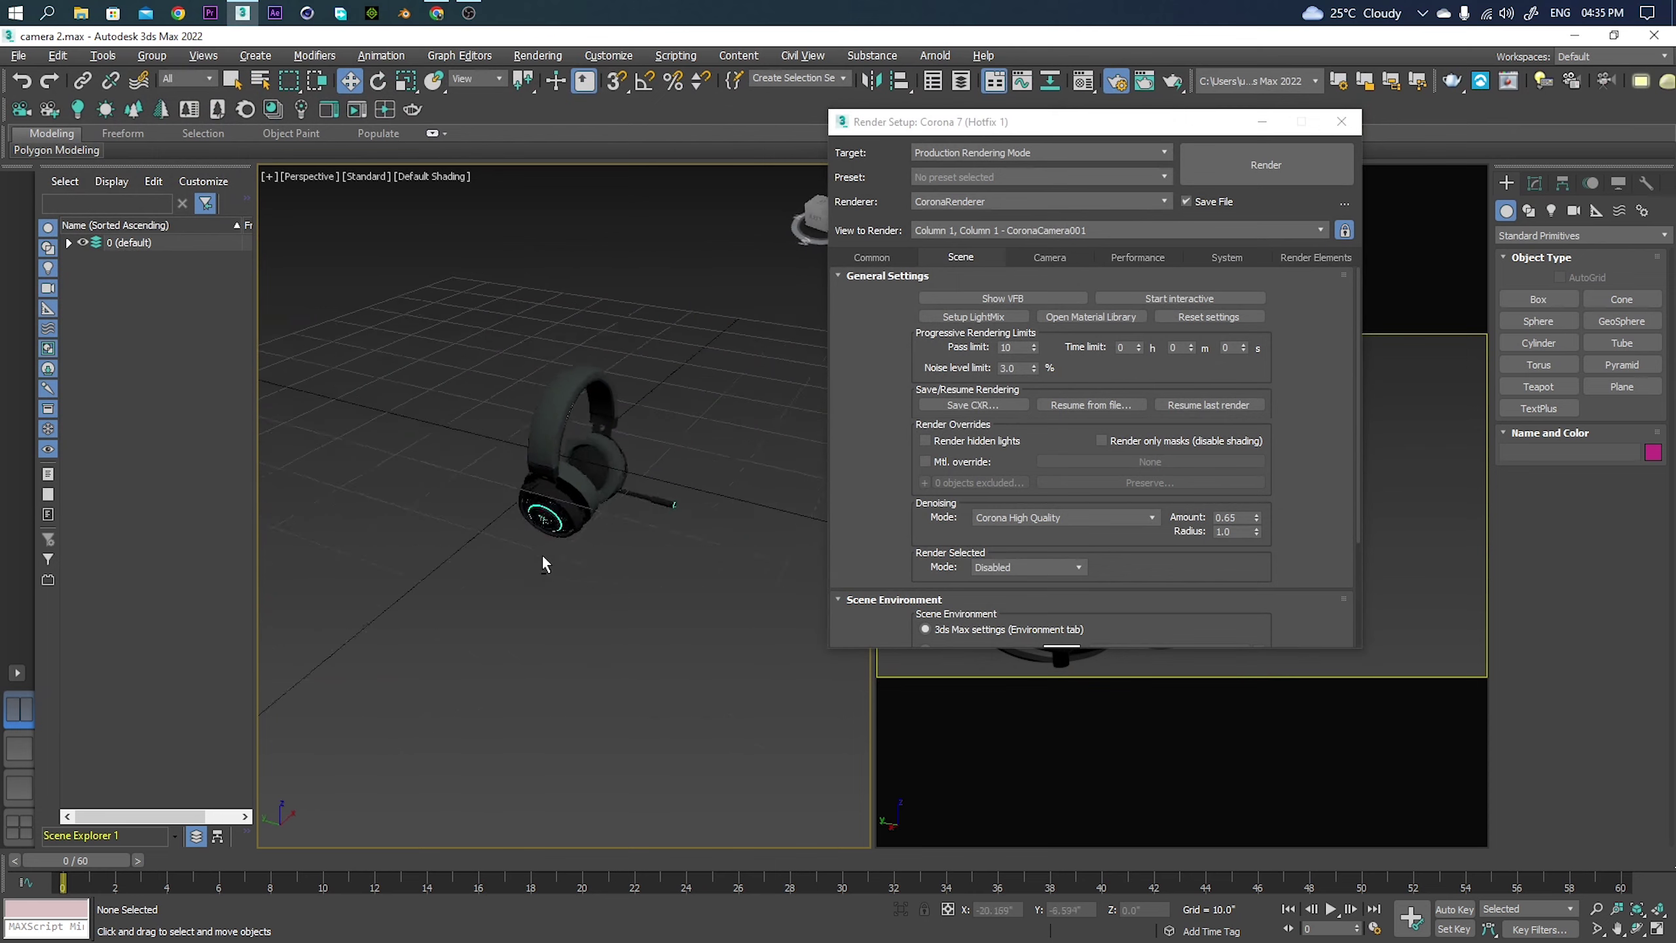
Unhide CoronaLight003, CoronaLight002 and CoronaCamera001, then zoom out to see the lit scene.
scroll(566, 525, up, 3)
alt+middle_drag(566, 524, 428, 516)
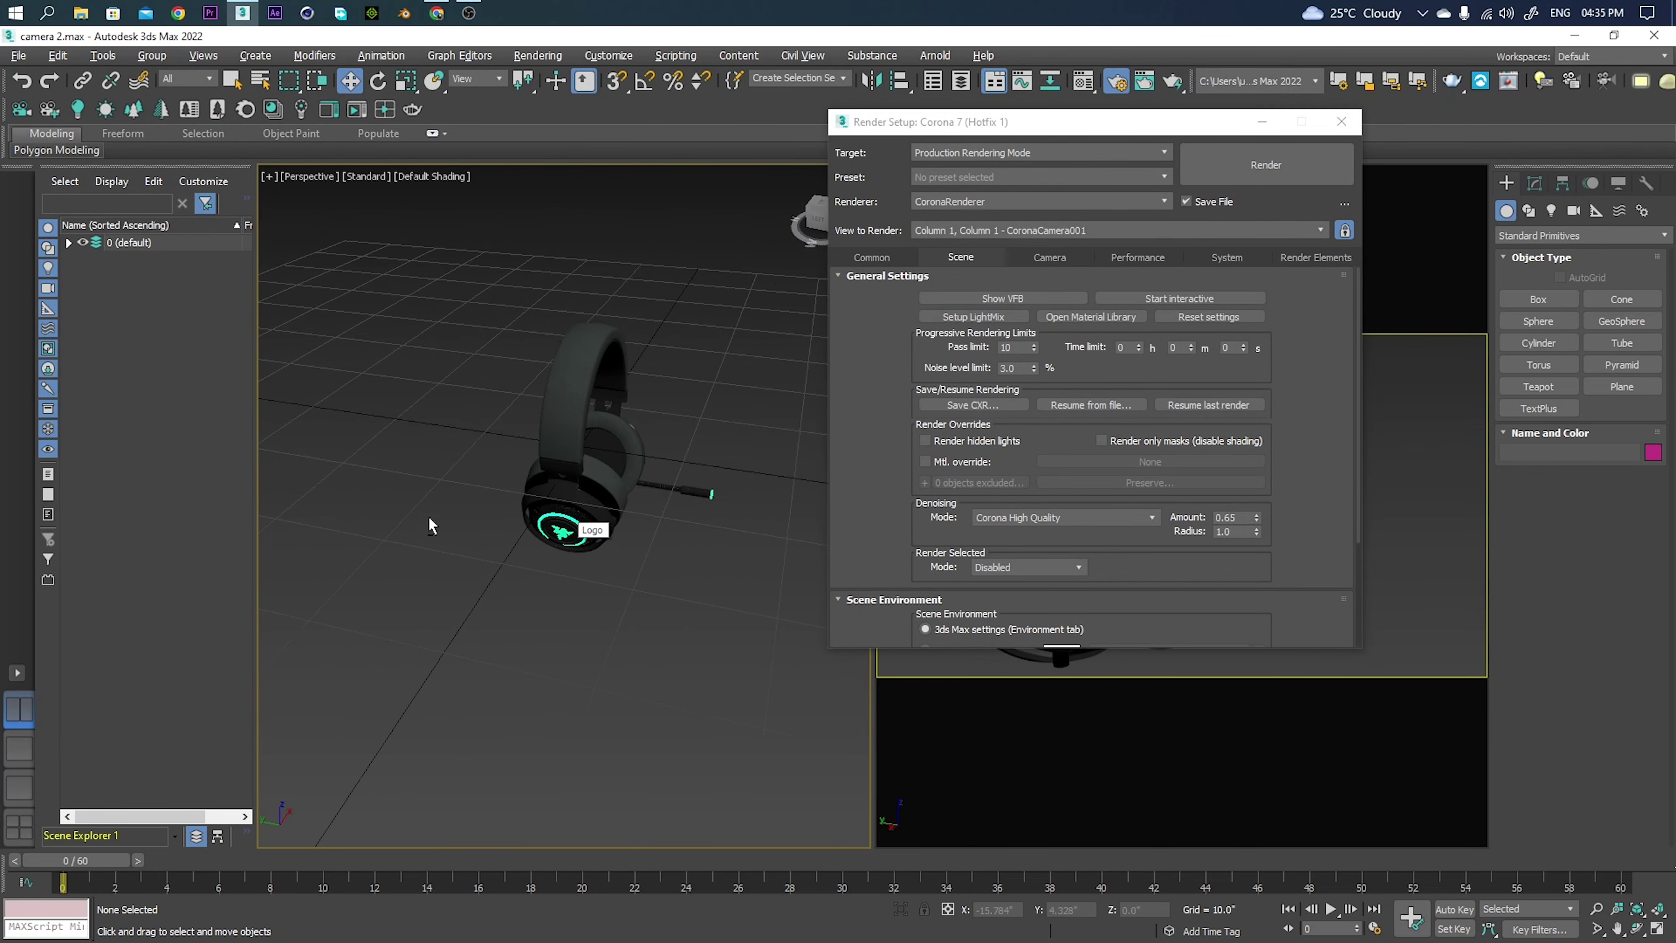
click(68, 243)
click(98, 539)
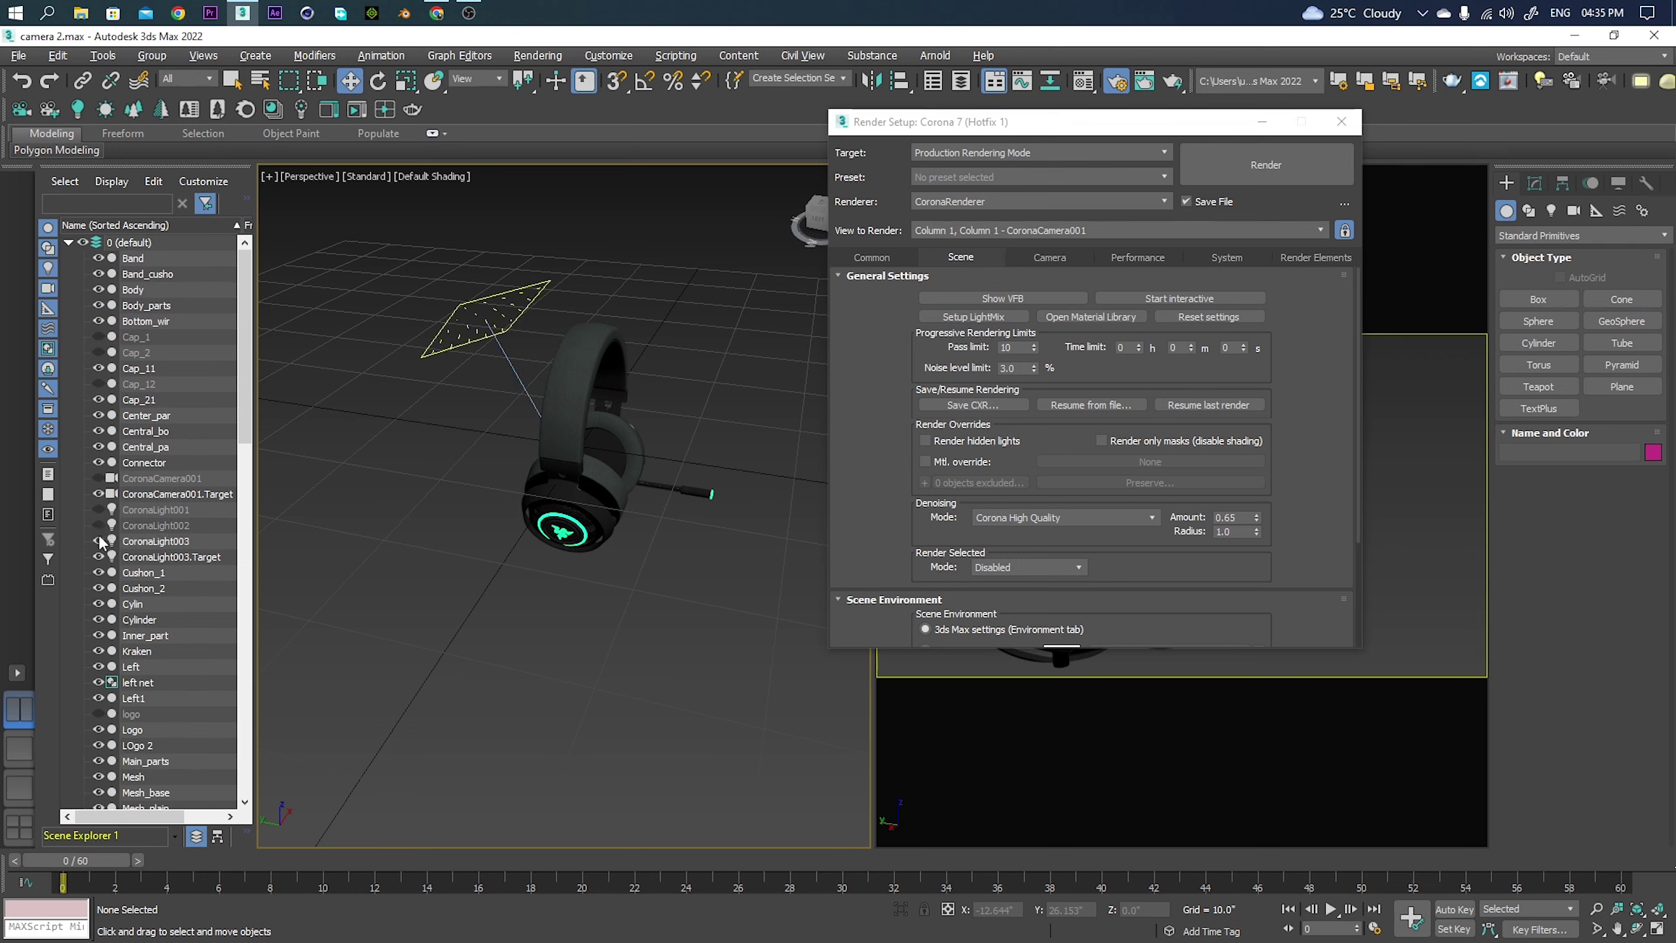
click(98, 524)
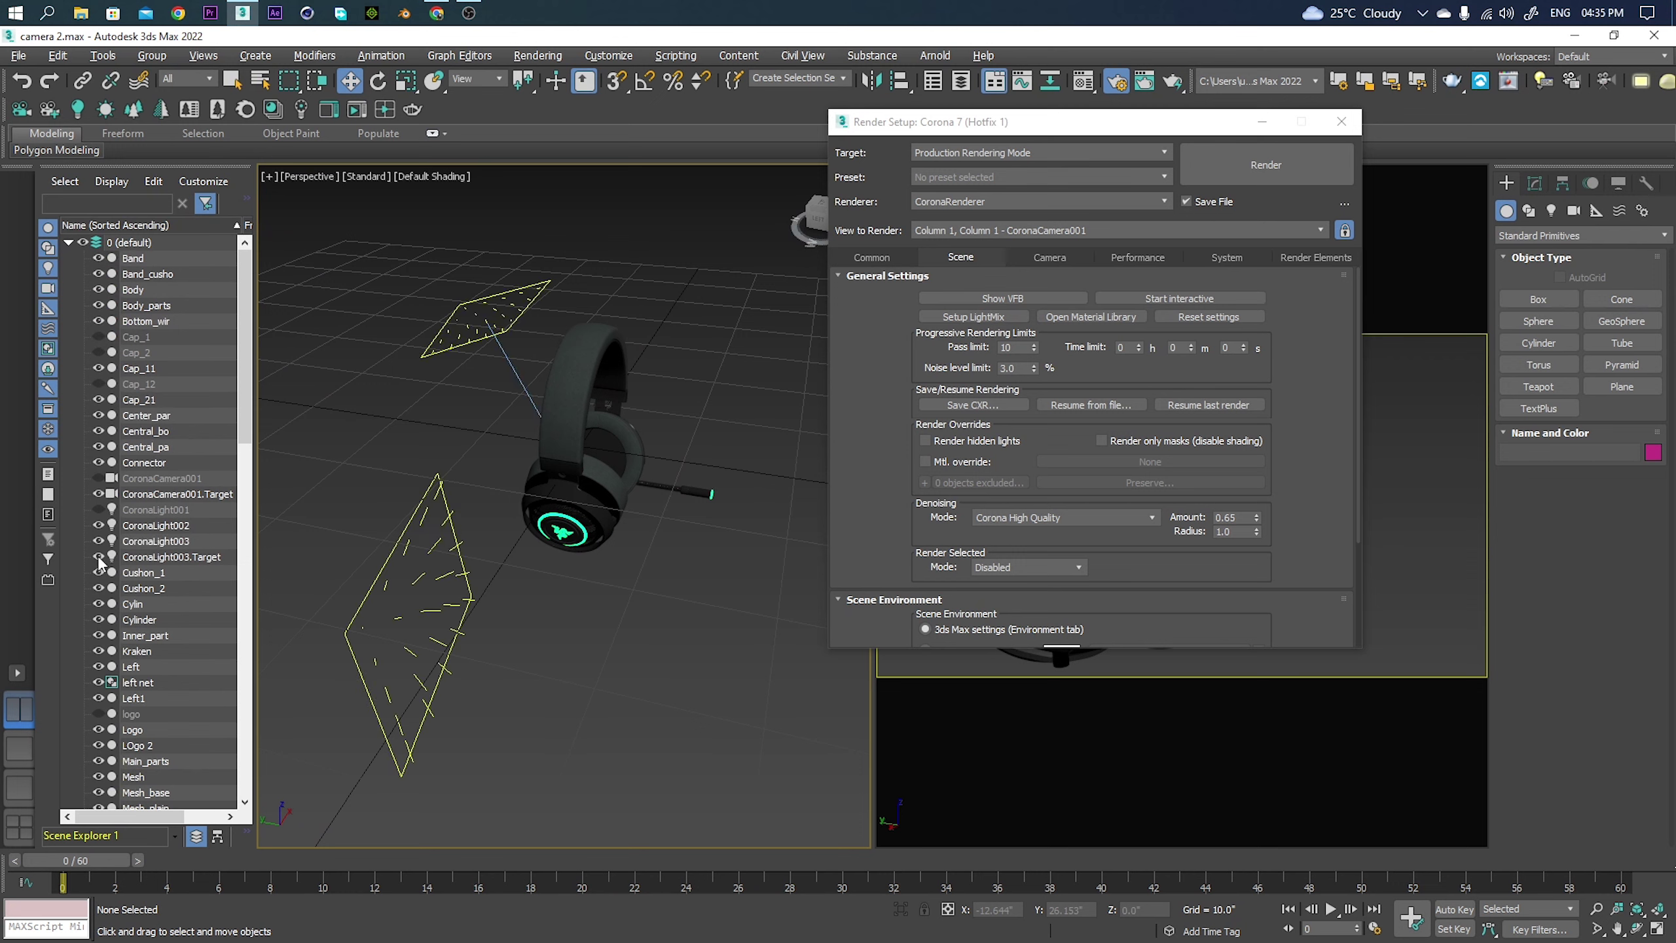
click(98, 478)
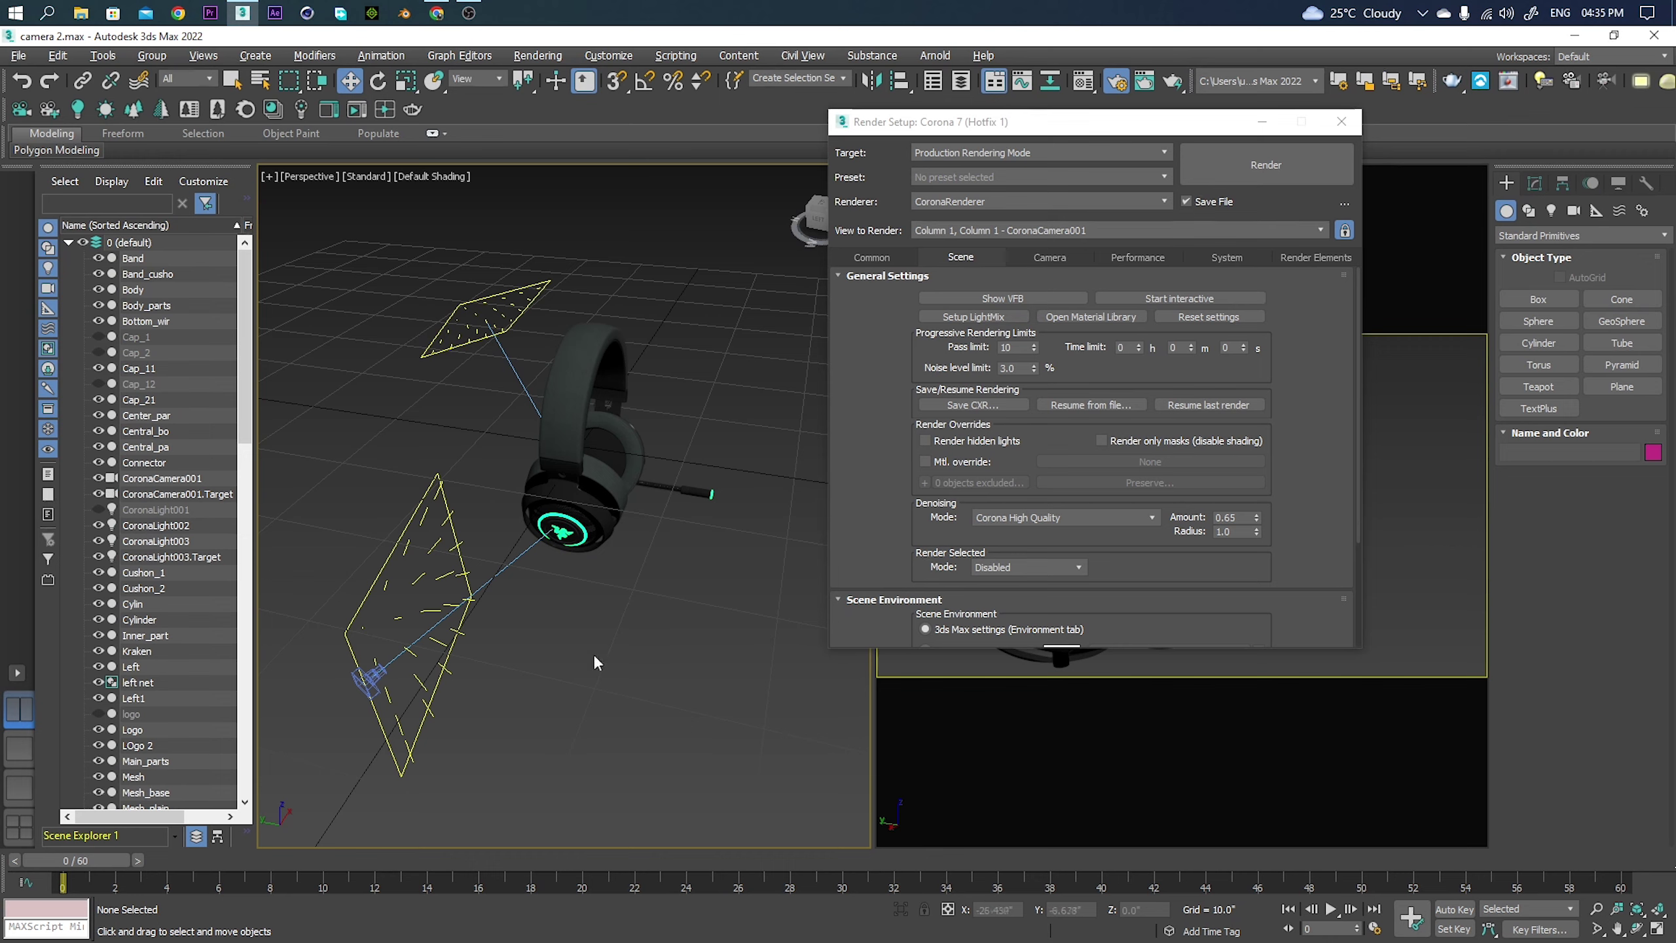
alt+middle_drag(622, 627, 572, 627)
scroll(575, 624, down, 3)
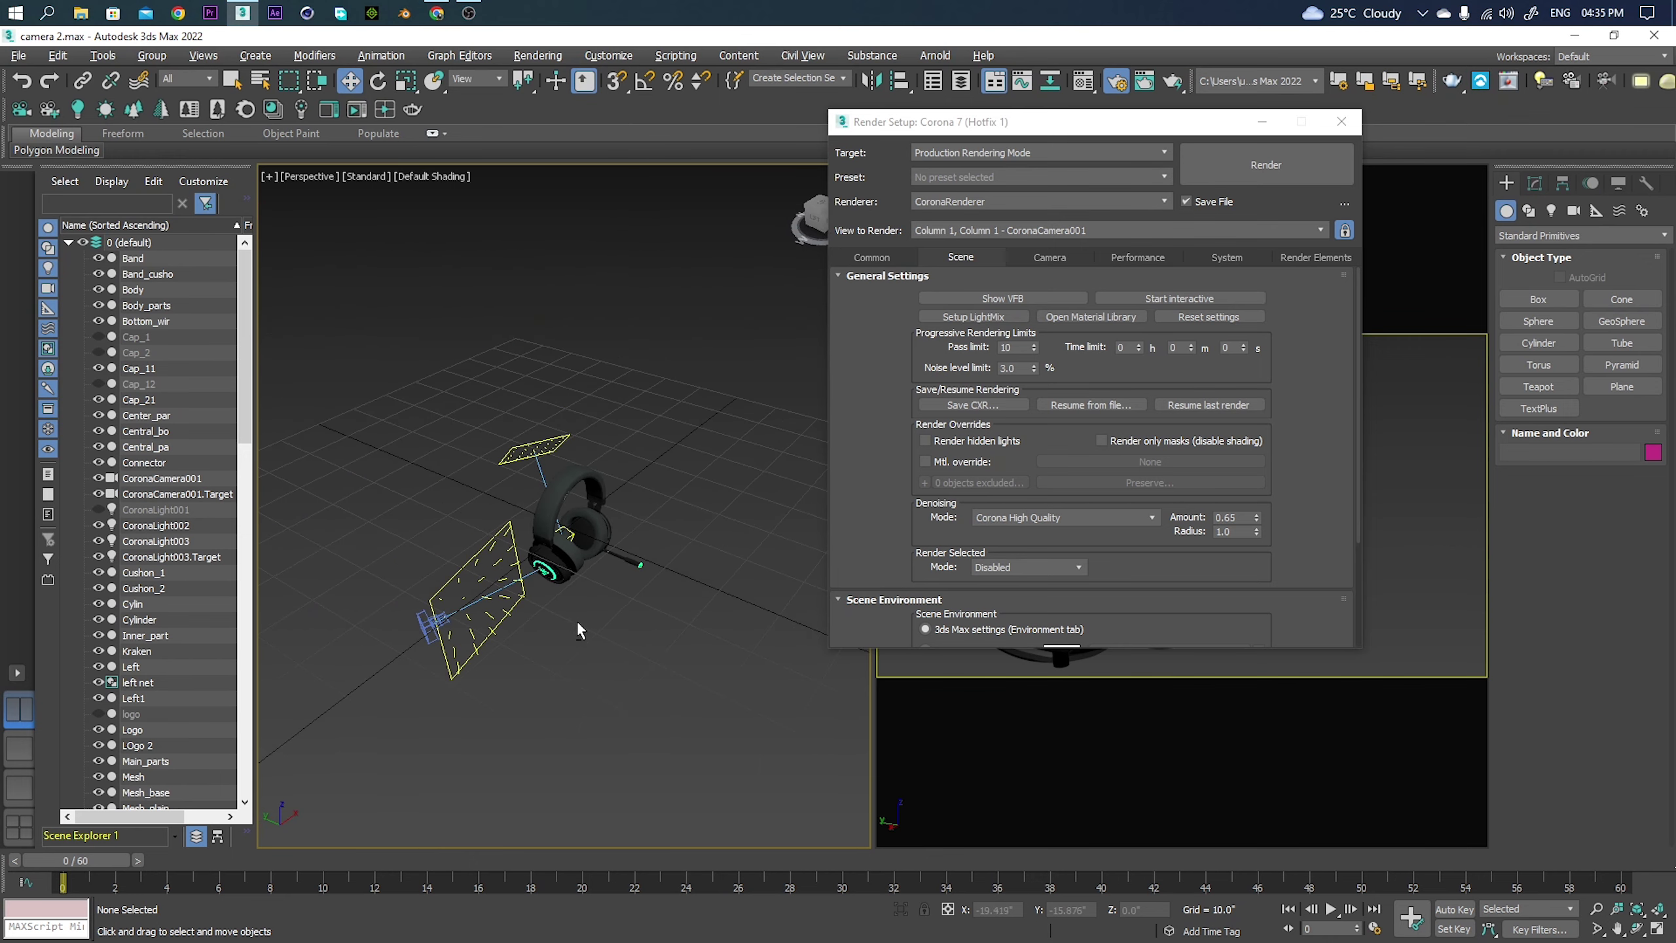
Enable Use Map with studio007.hdr as the environment, then orbit and zoom in on the headset.
key(8)
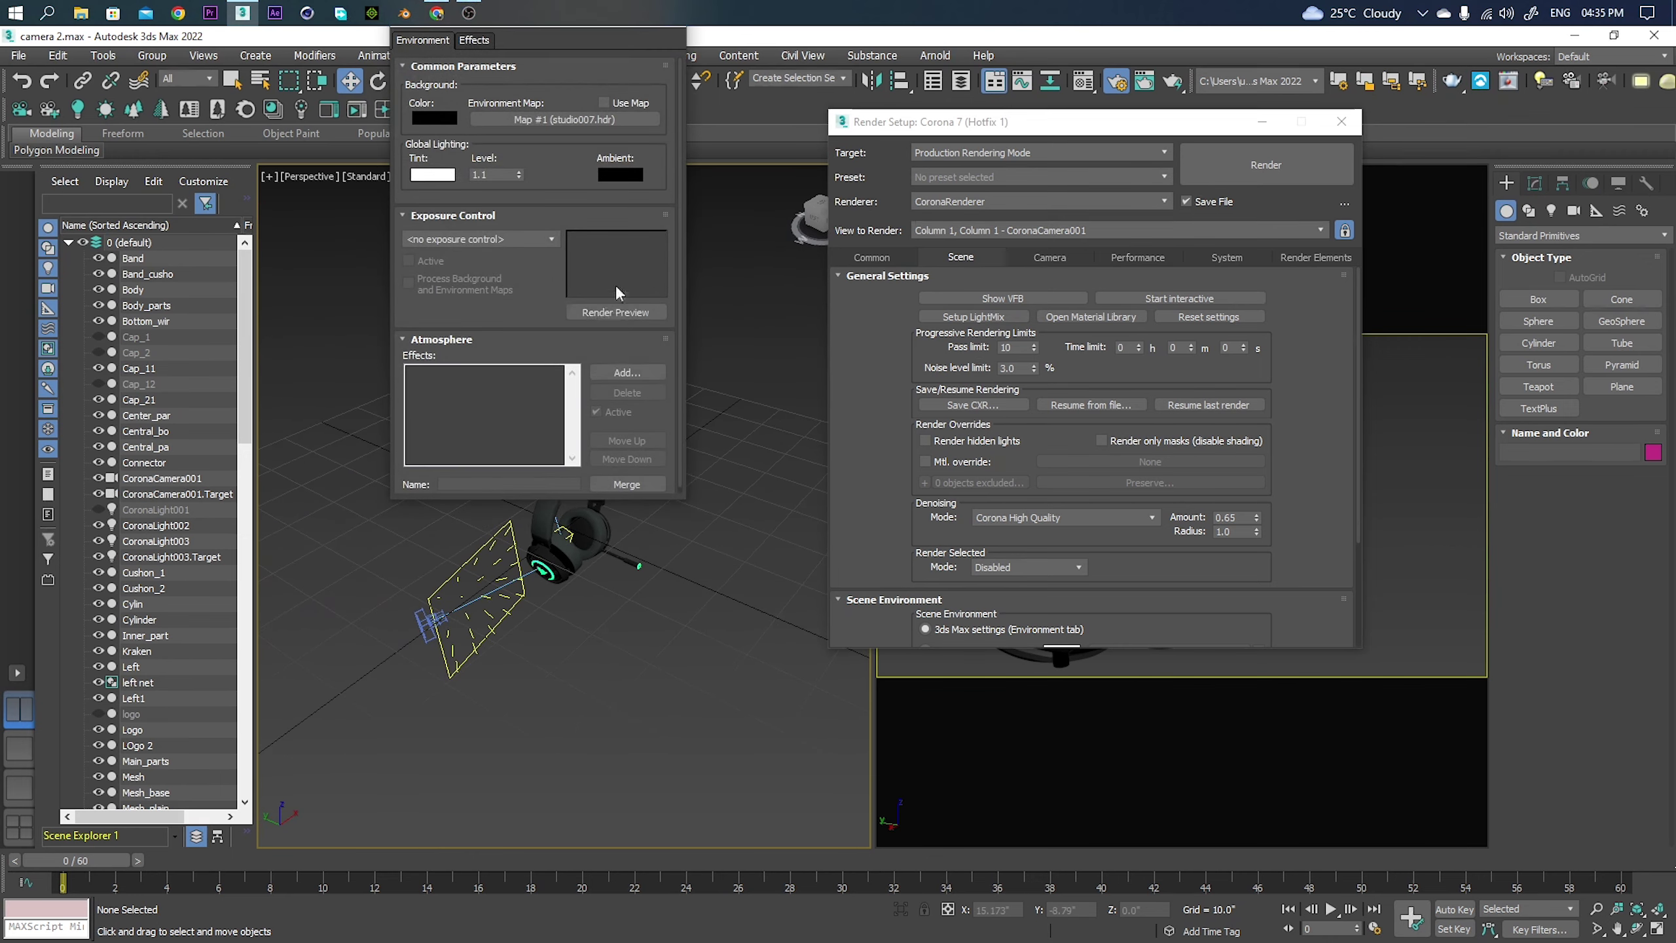
click(604, 103)
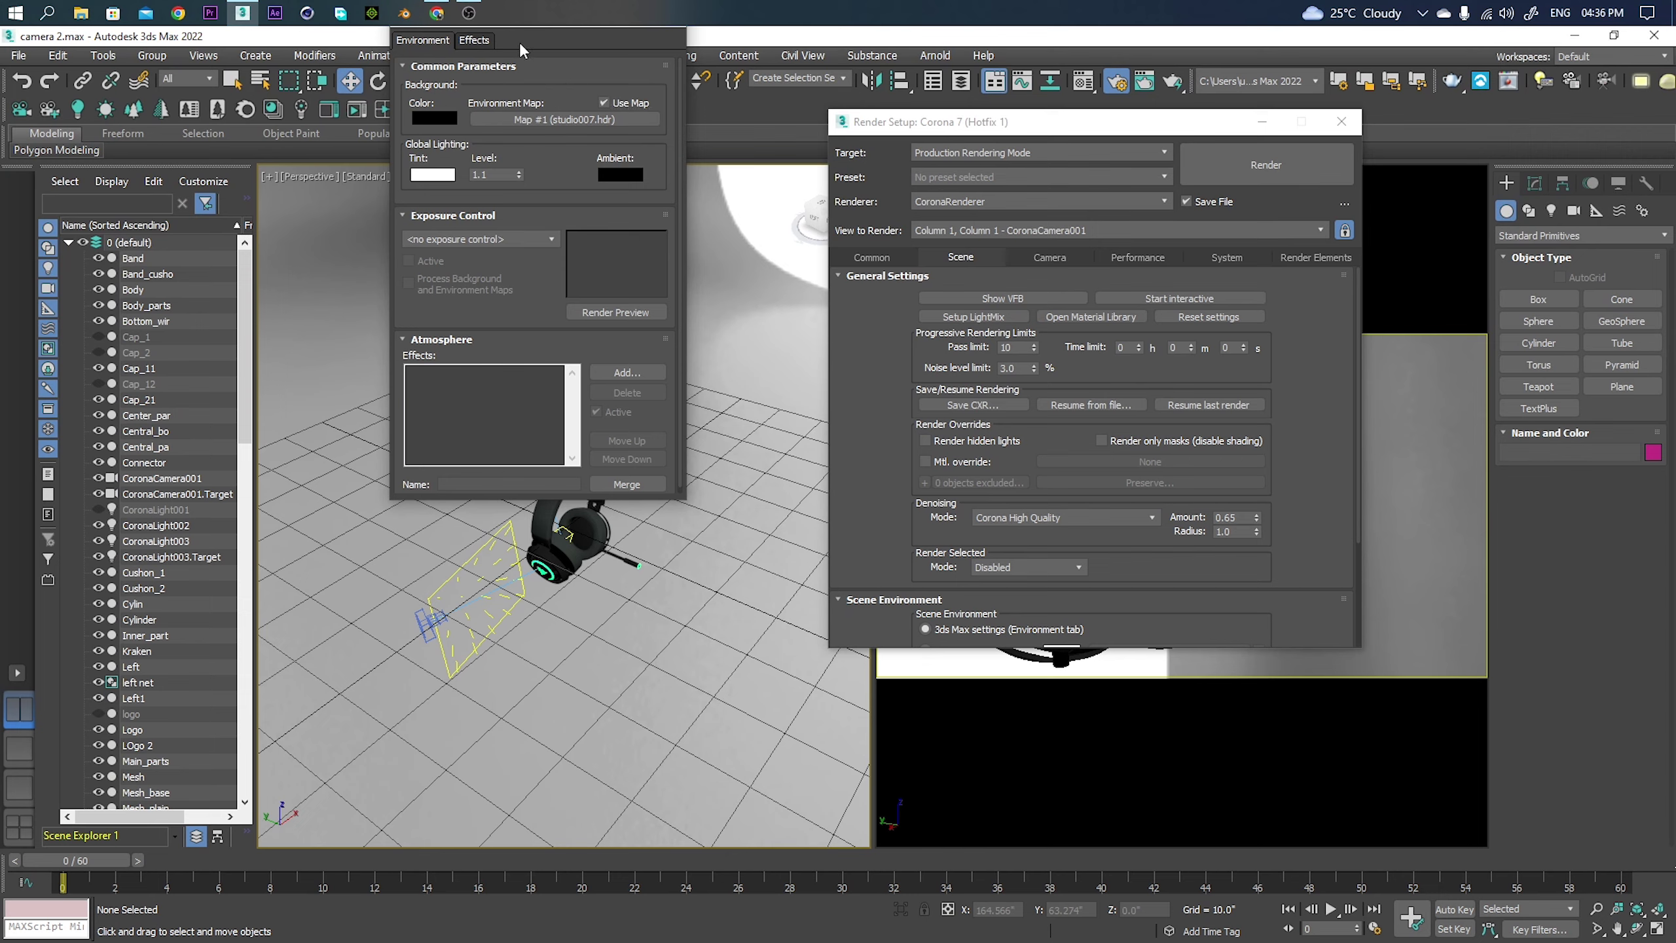
key(8)
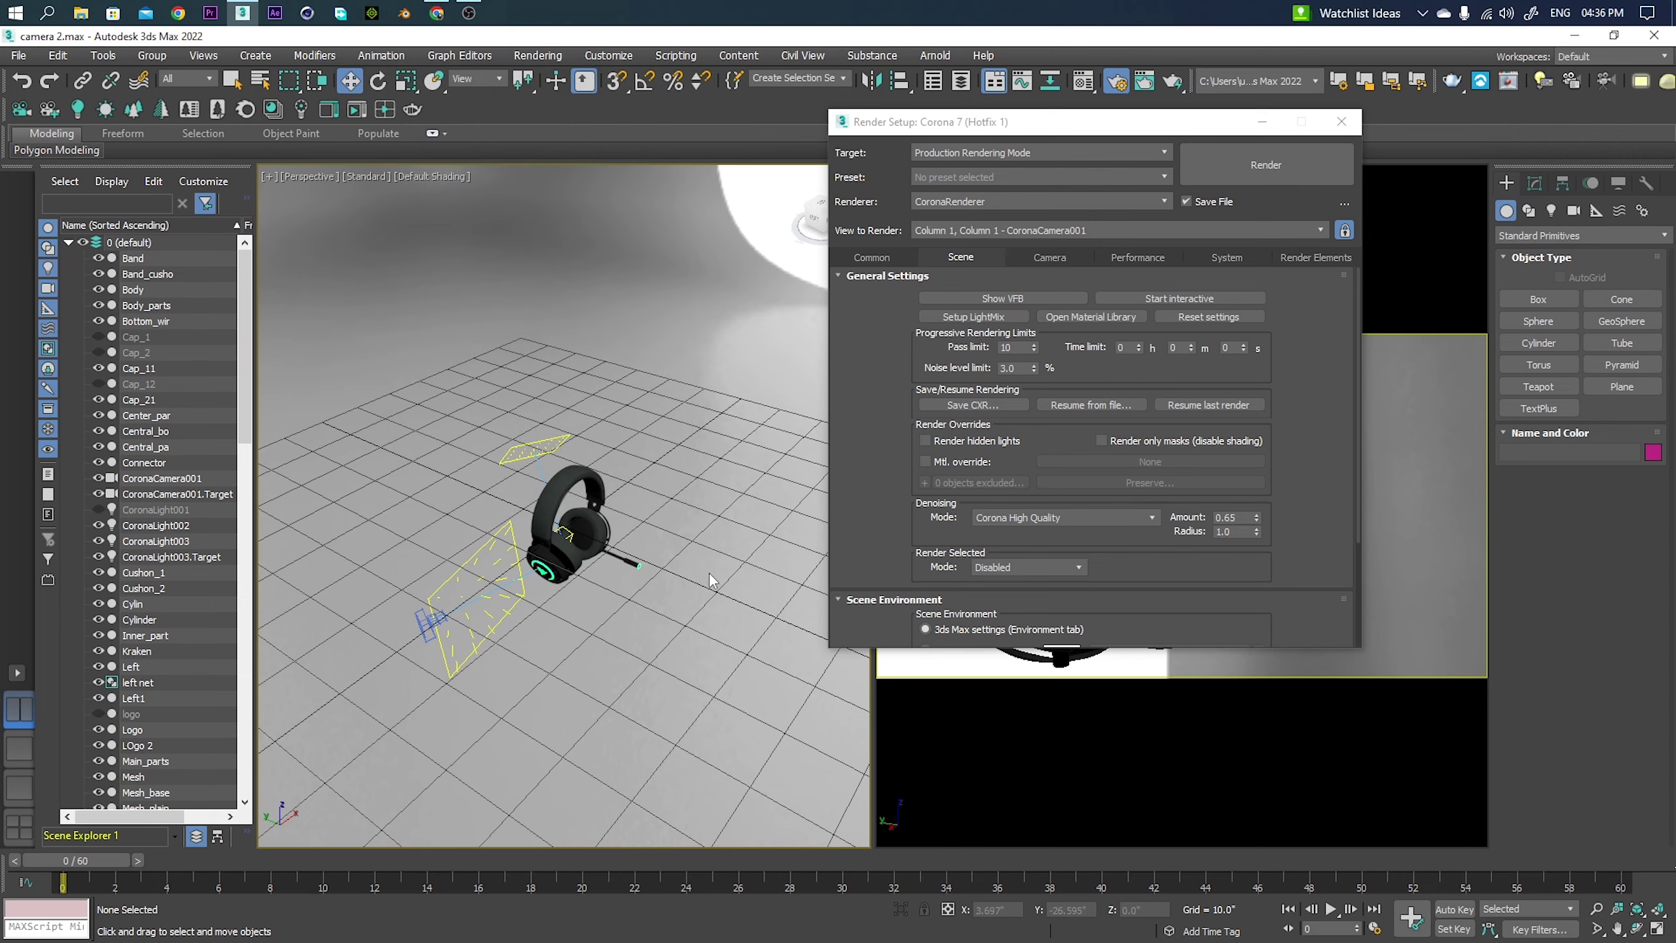
mouse_move(639, 613)
alt+middle_down()
mouse_move(707, 598)
mouse_move(707, 621)
mouse_move(508, 608)
mouse_move(652, 614)
mouse_move(670, 595)
alt+middle_up()
scroll(652, 607, up, 3)
scroll(628, 616, up, 2)
scroll(656, 580, up, 1)
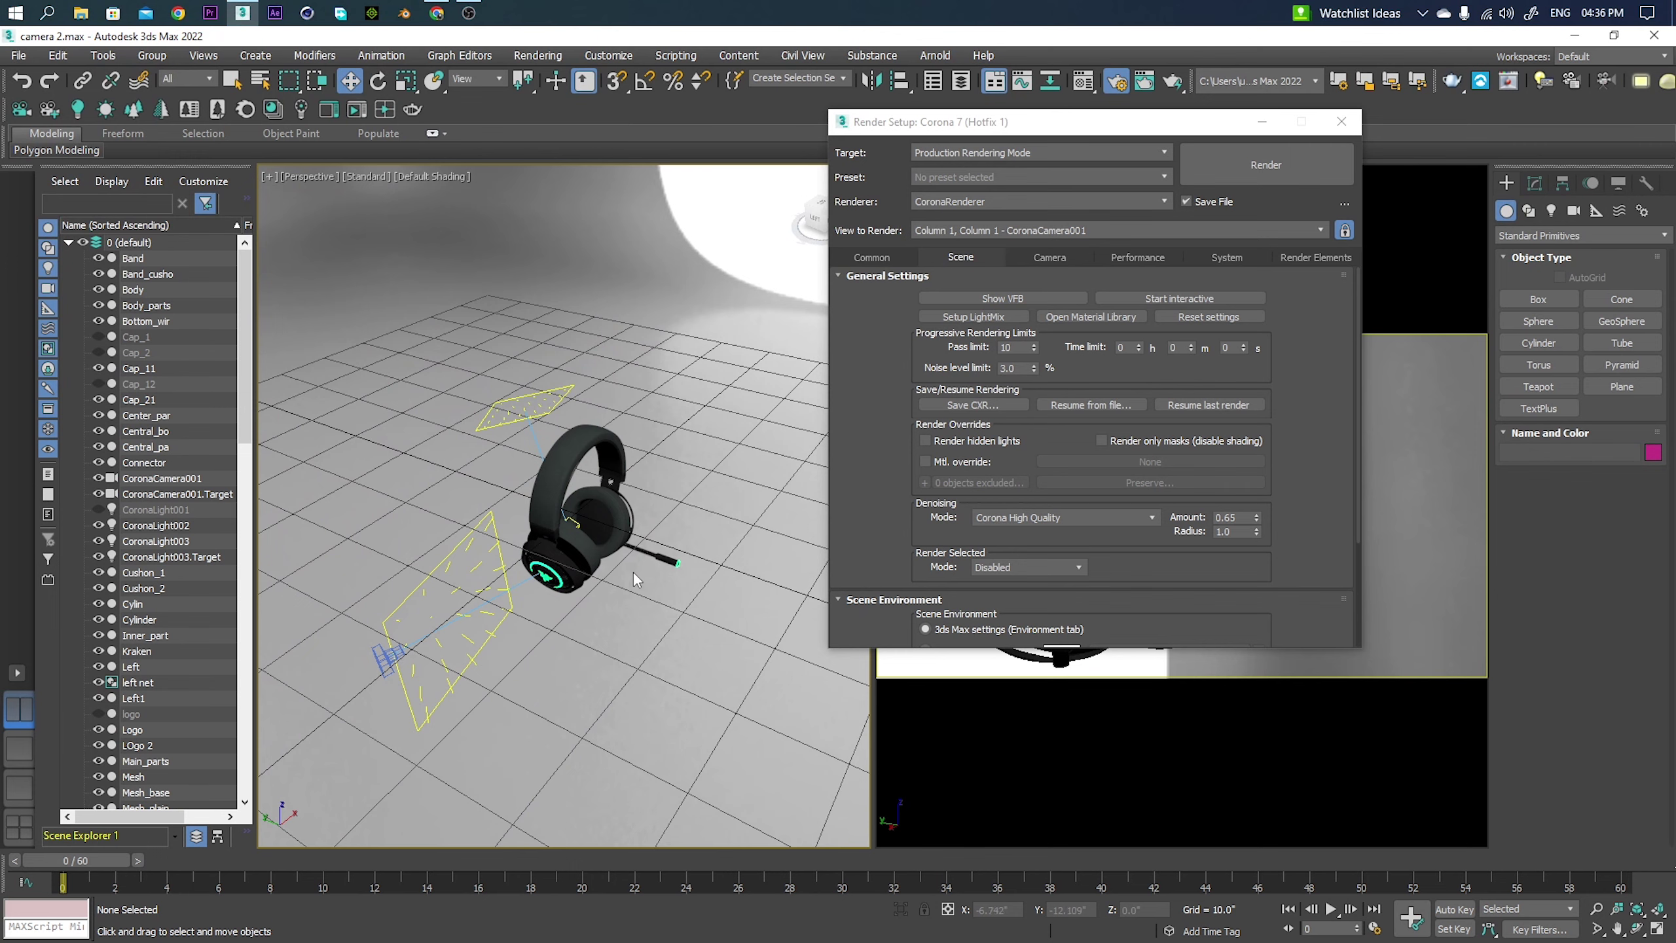
click(1223, 298)
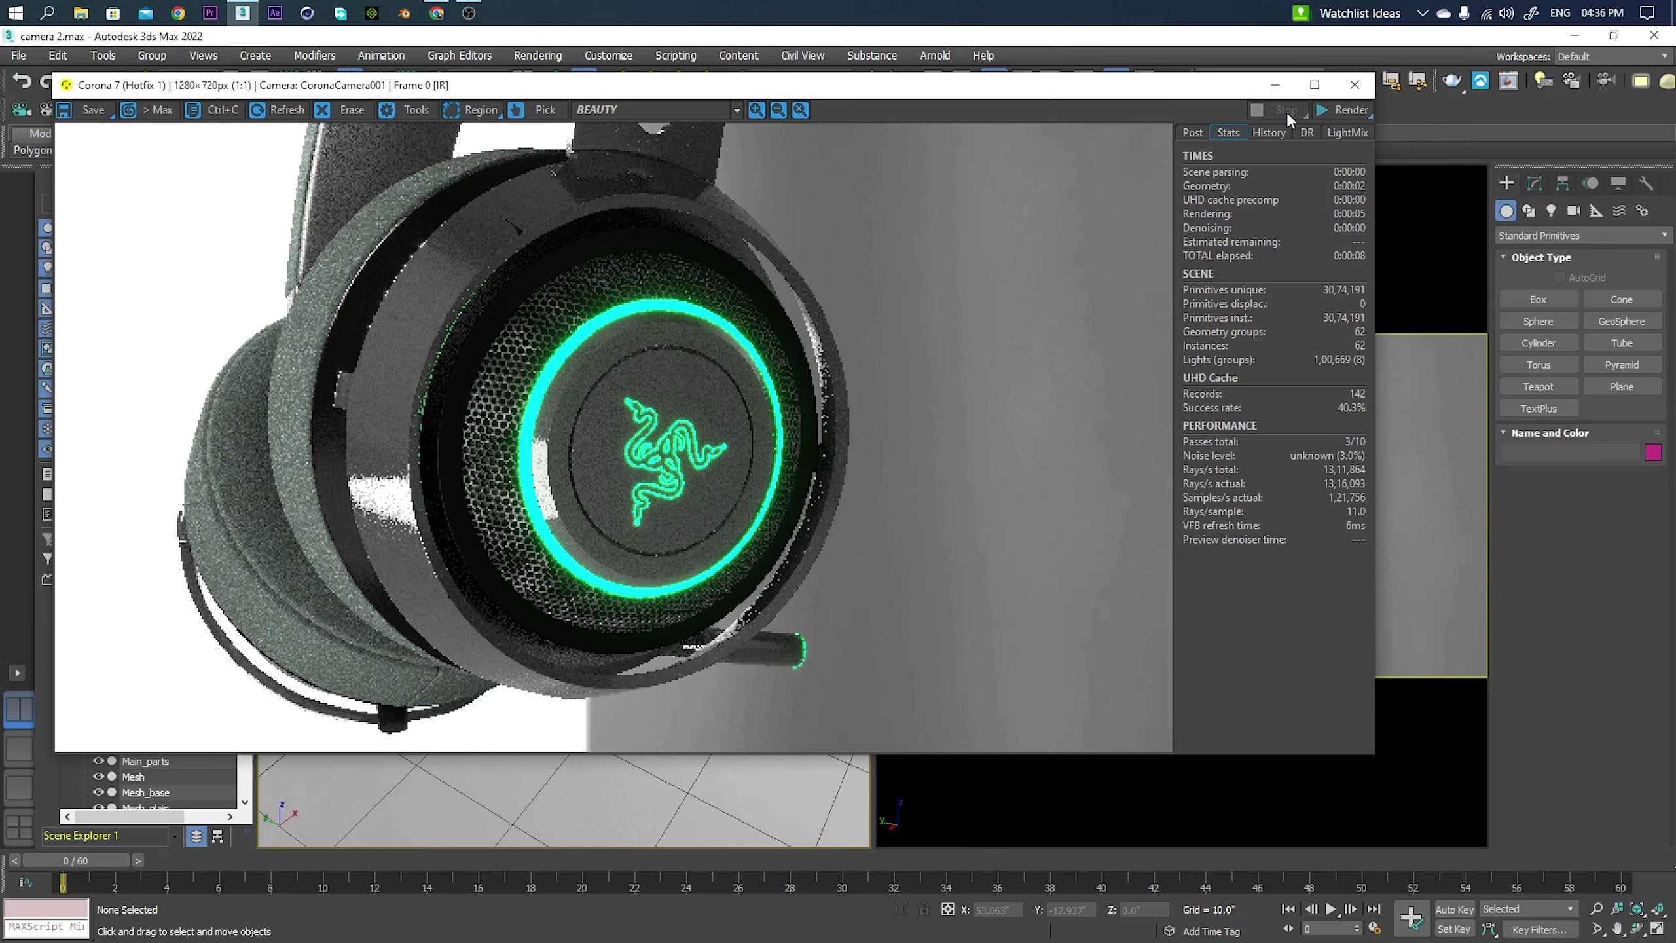
click(1354, 84)
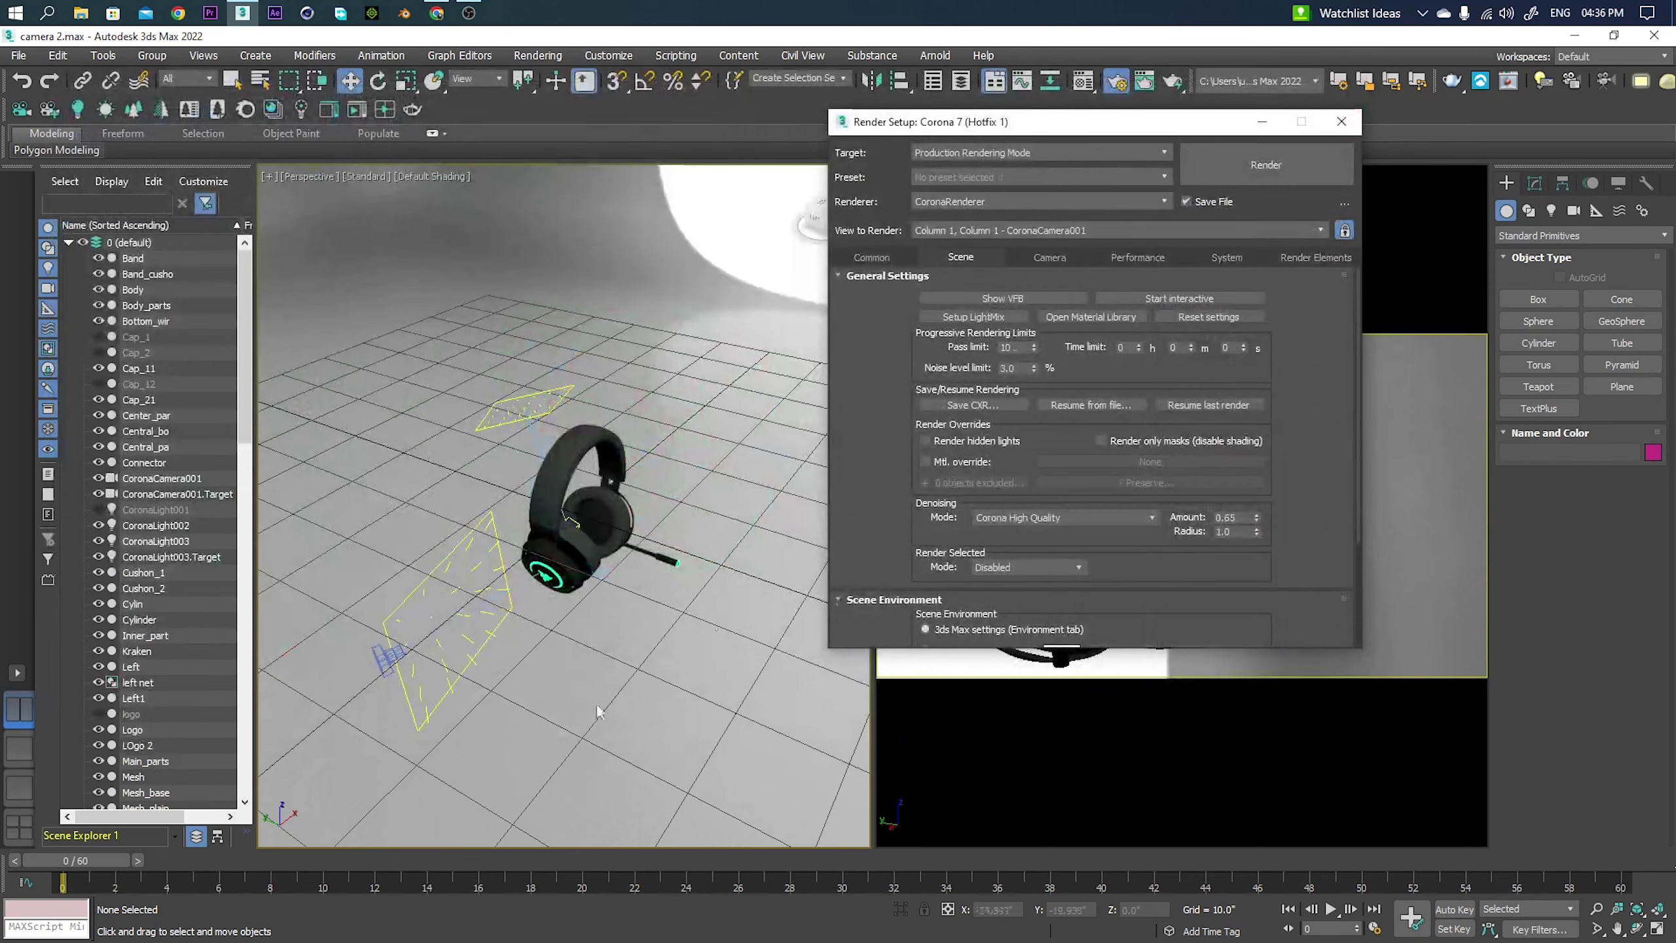
Set the Pass limit to 7 and the Noise level limit to 3.0.
double_click(1022, 346)
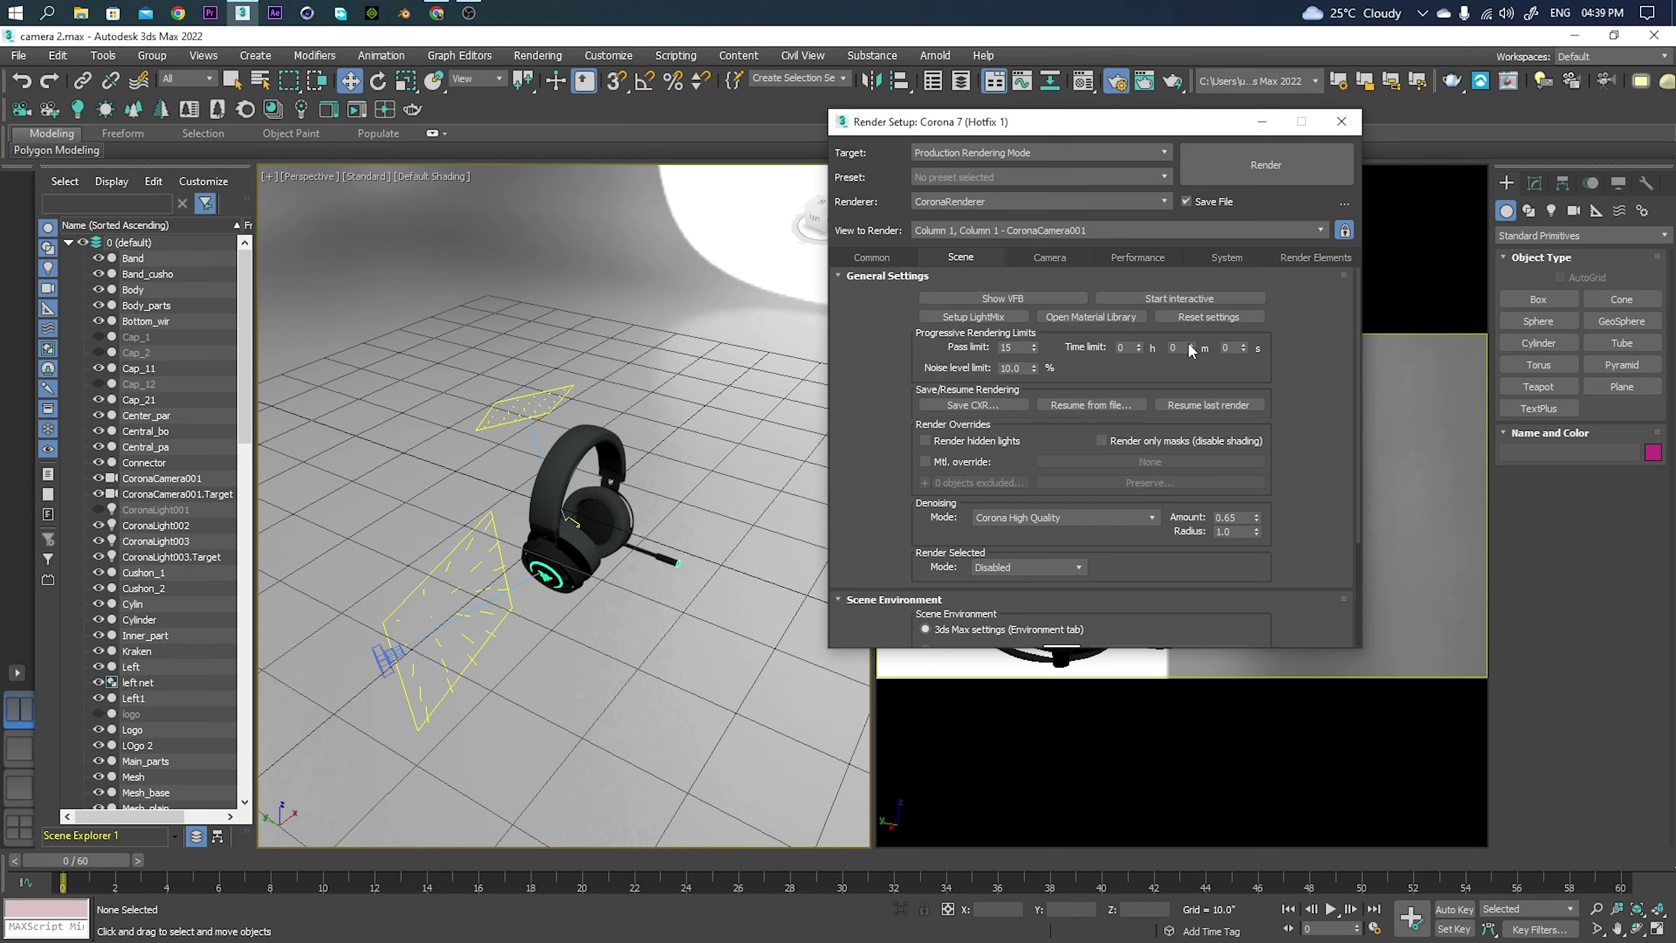
double_click(1019, 348)
double_click(1019, 368)
text(3)
key(Return)
Keep Denoising Mode on Corona High Quality and reopen Environment and Effects.
scroll(984, 508, down, 3)
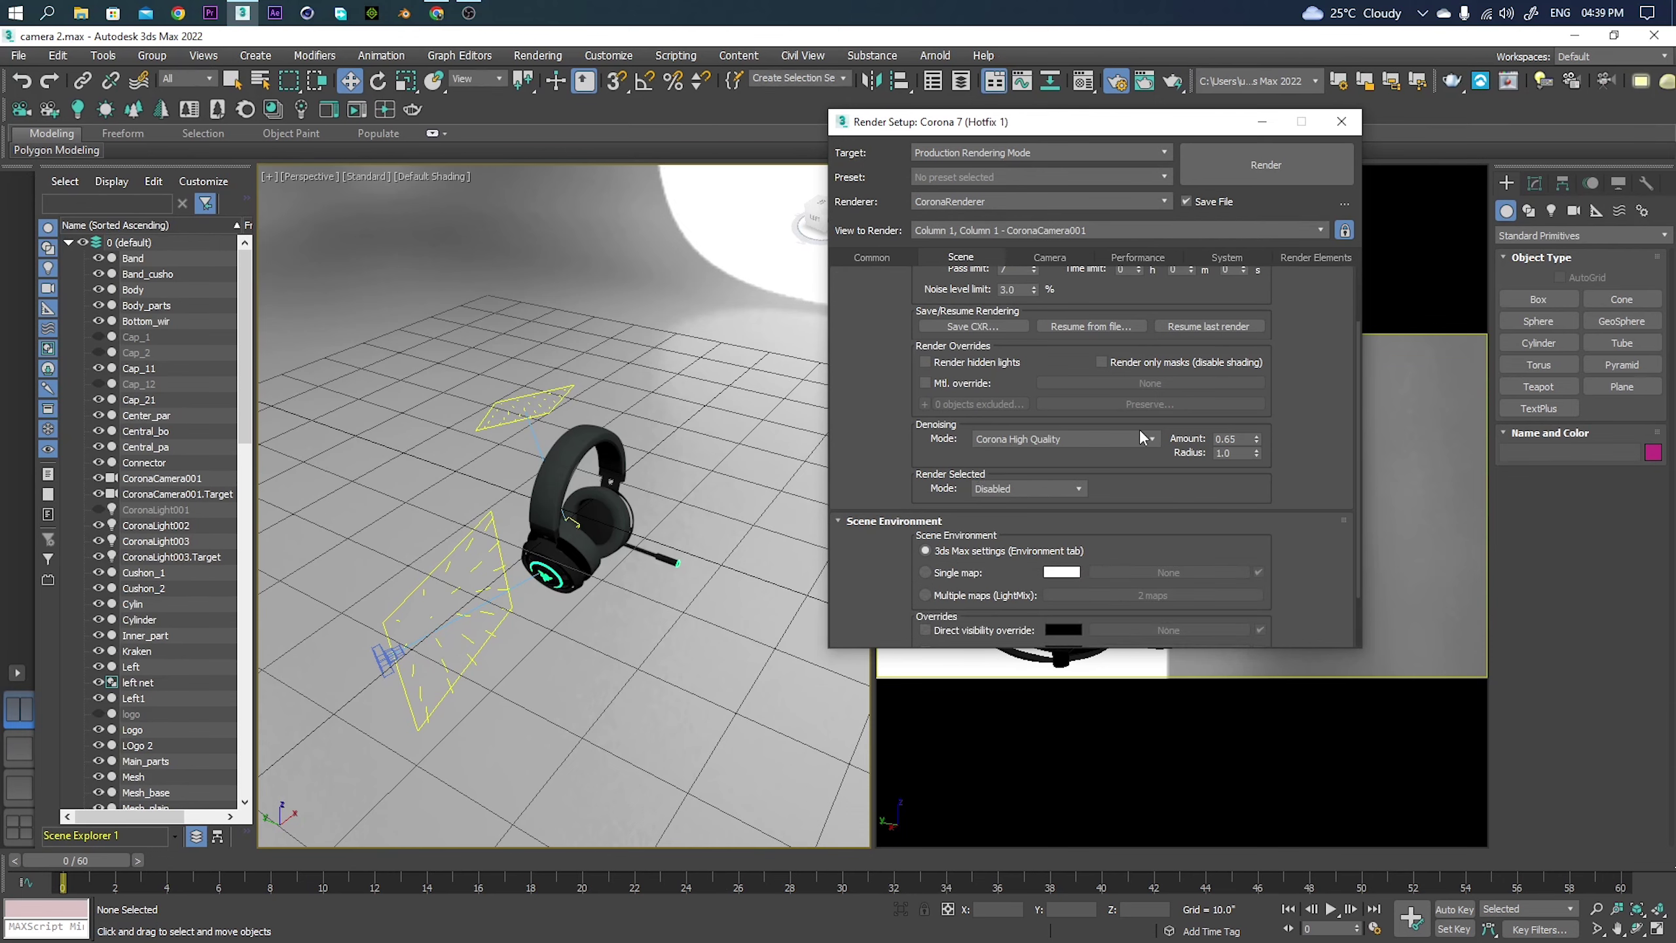
click(1016, 441)
click(1016, 454)
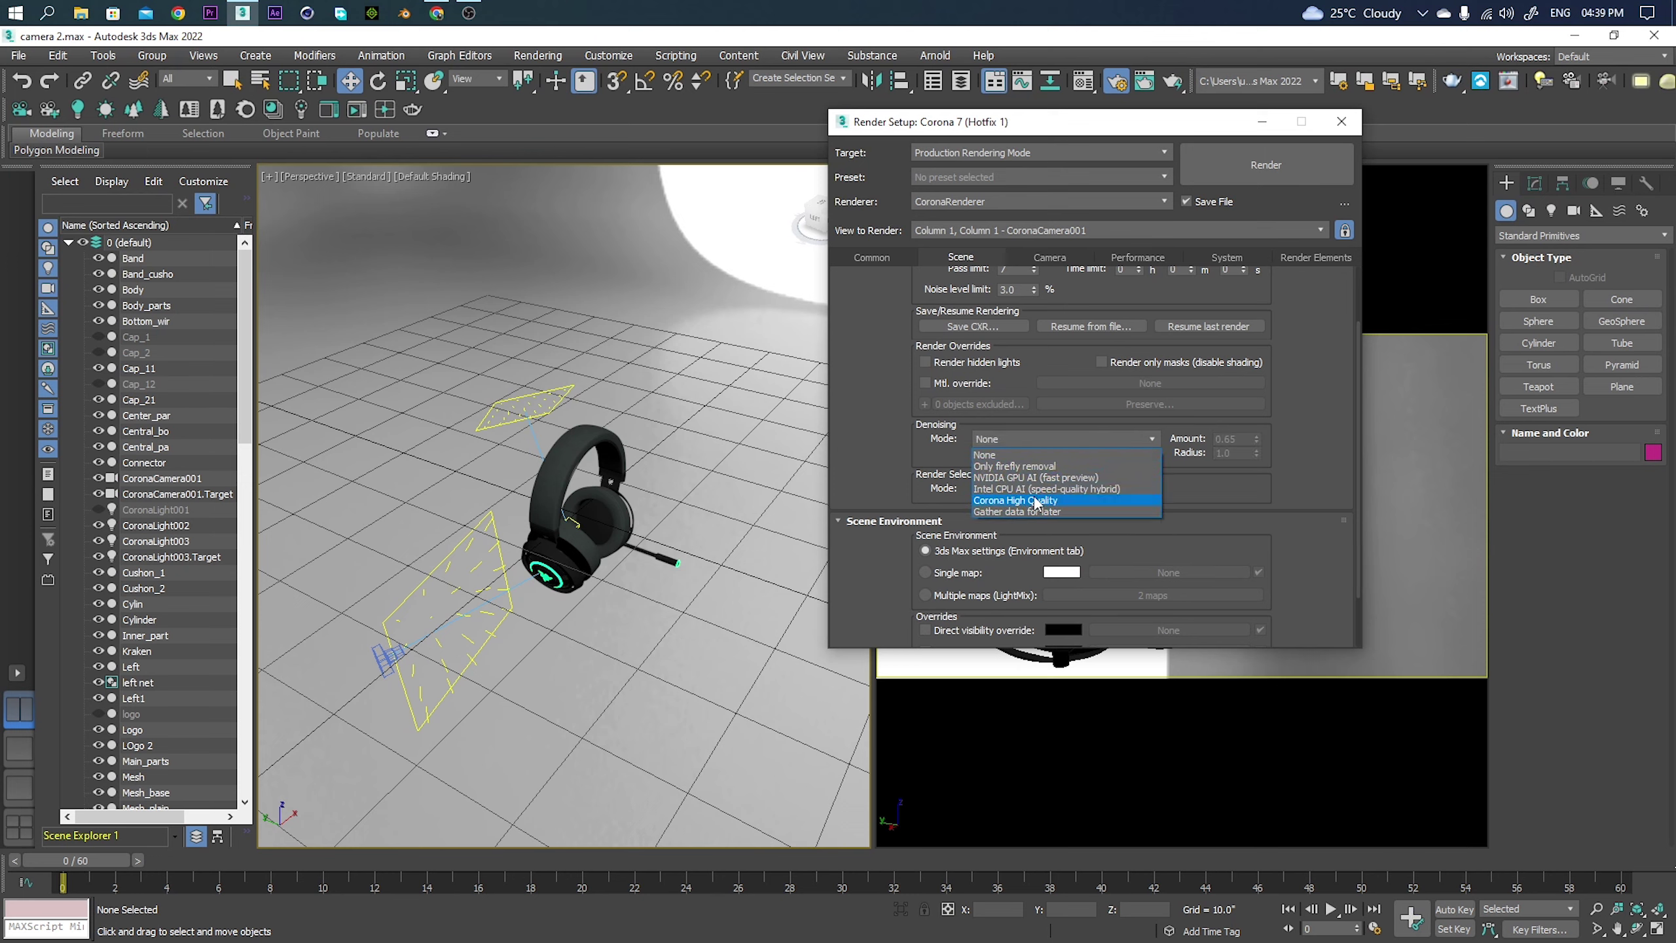
click(1033, 499)
scroll(1098, 498, down, 3)
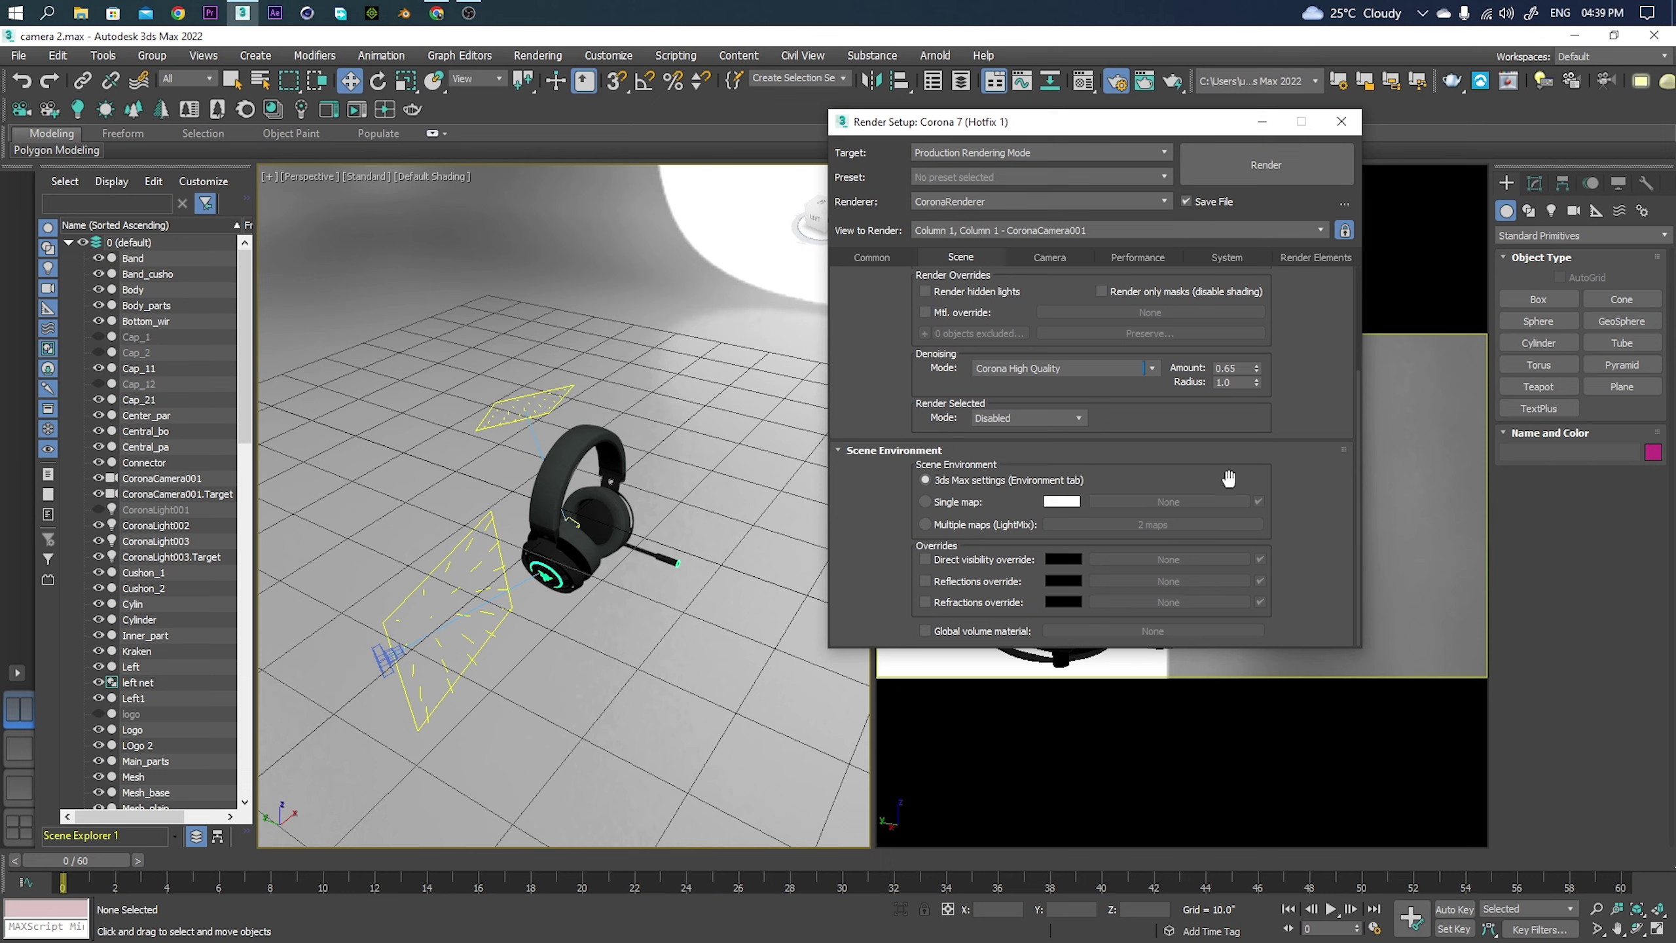
key(8)
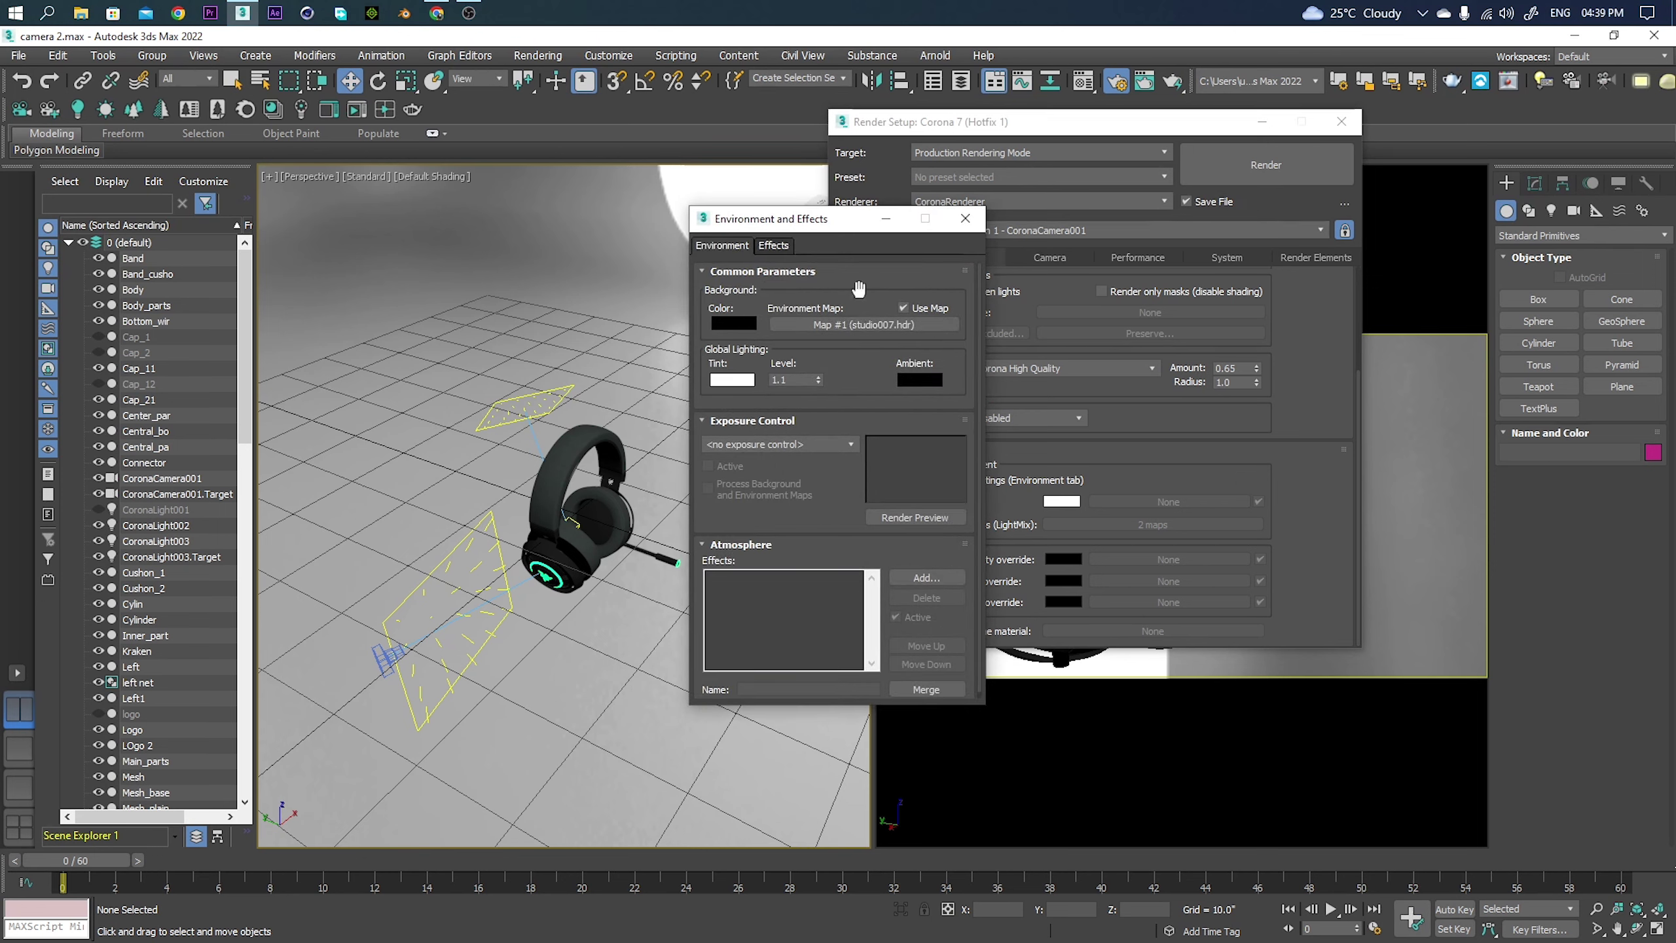
Close Environment and Effects and show Corona camera postprocessing with simple exposure 0.0.
drag(851, 220, 697, 207)
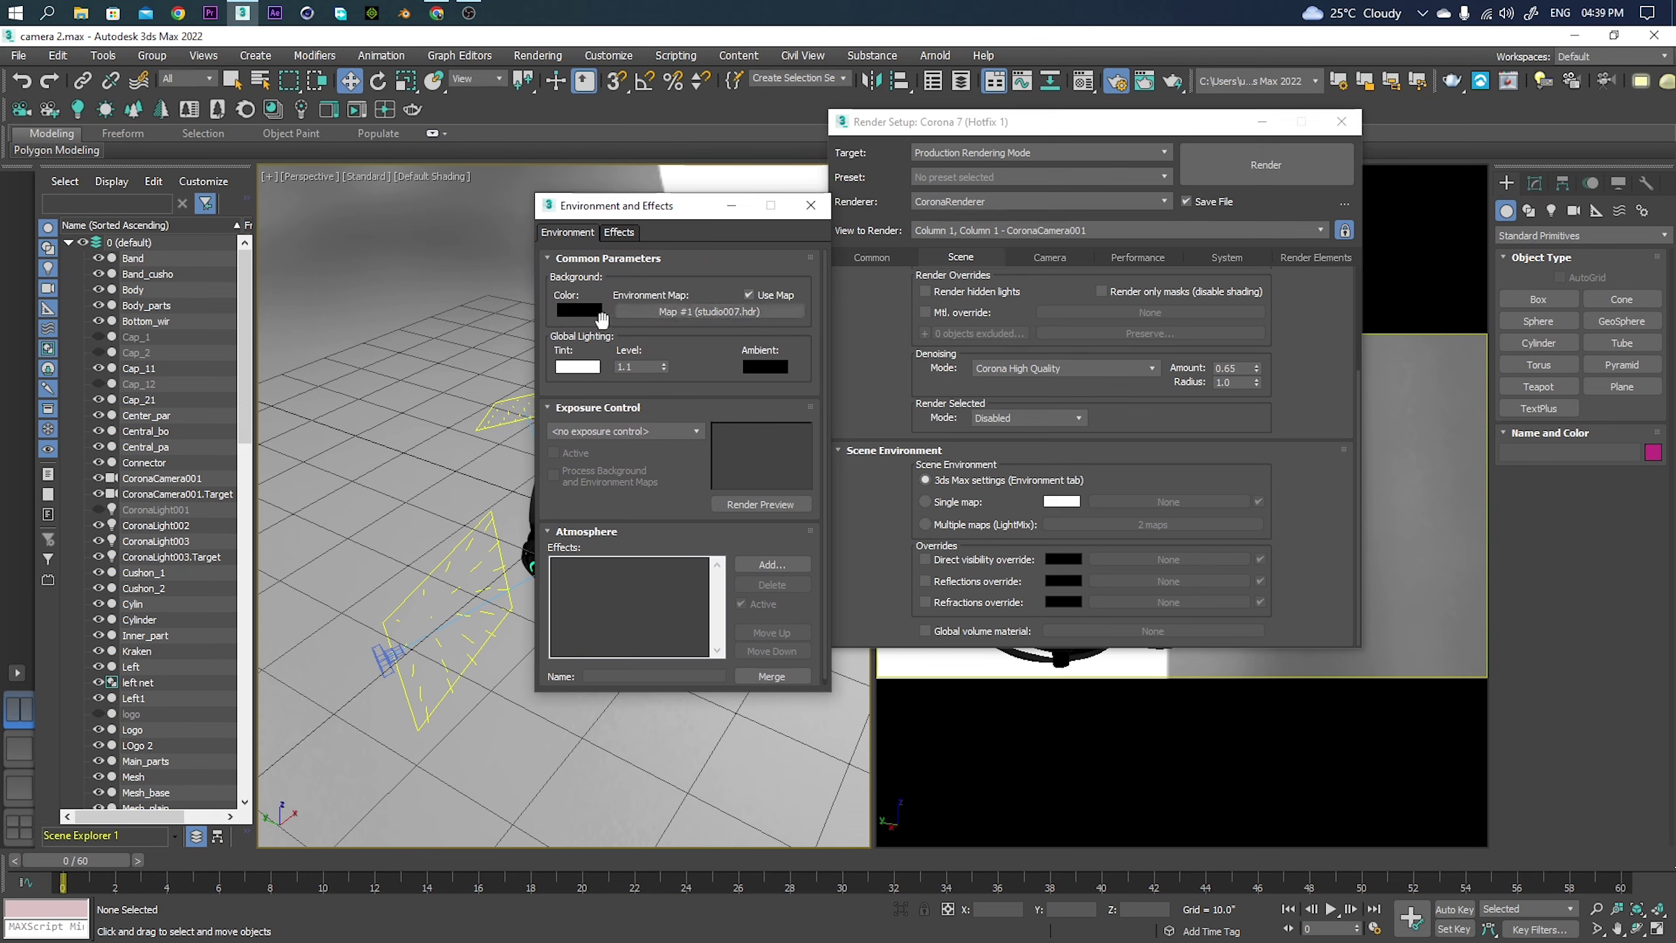
click(810, 206)
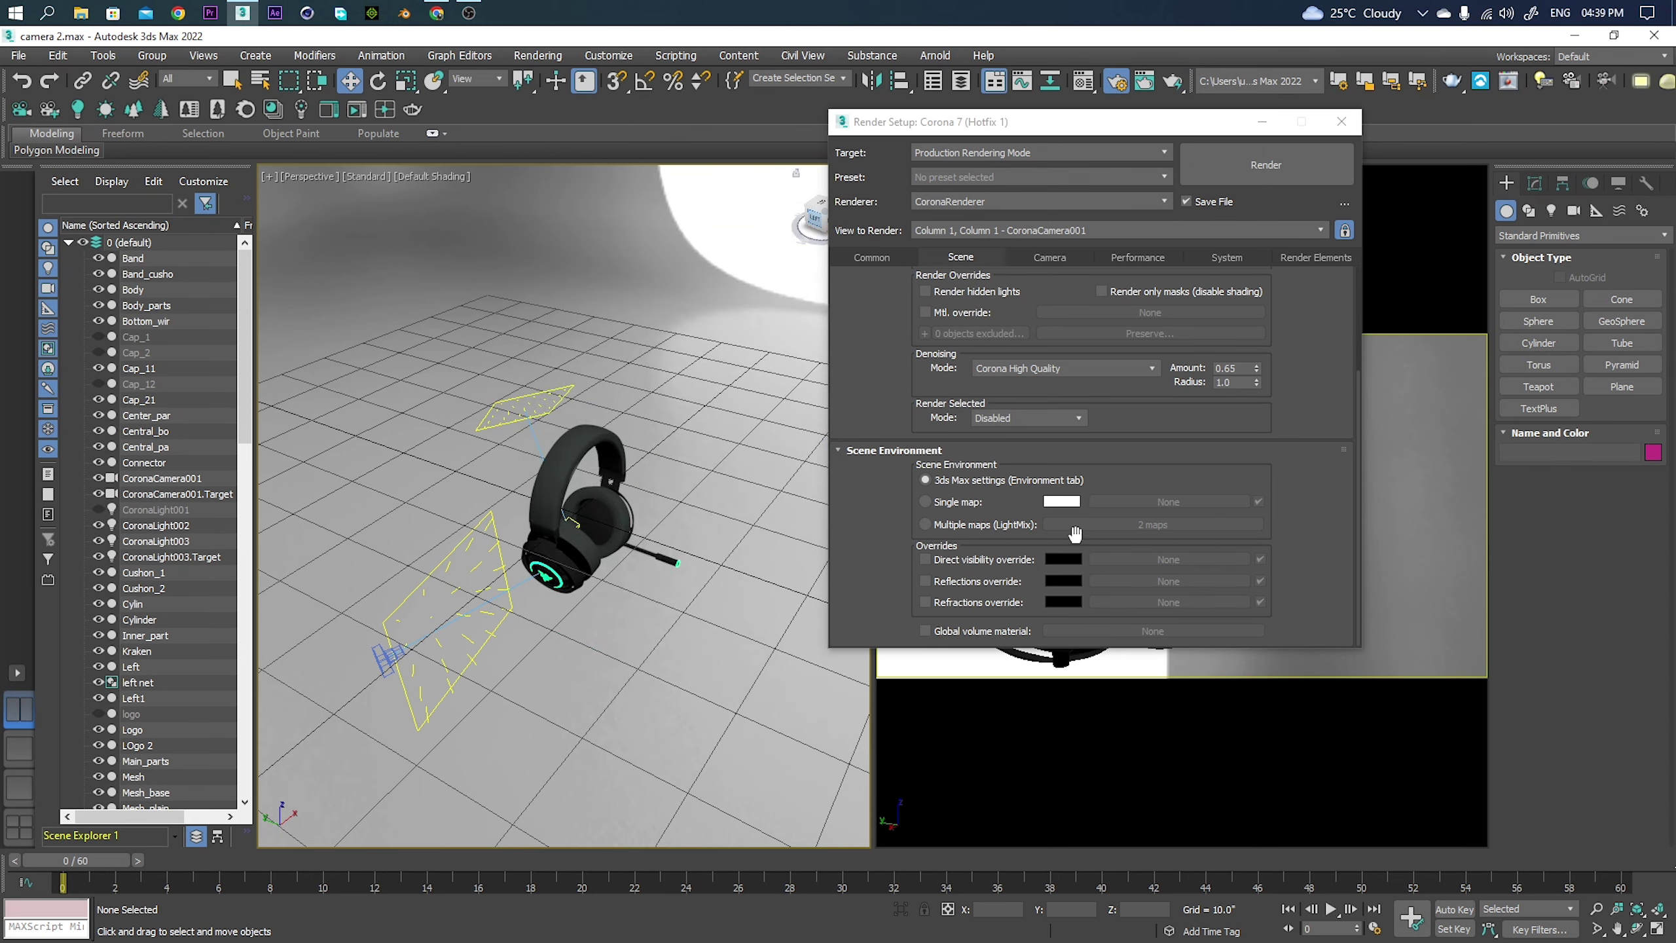
click(1059, 255)
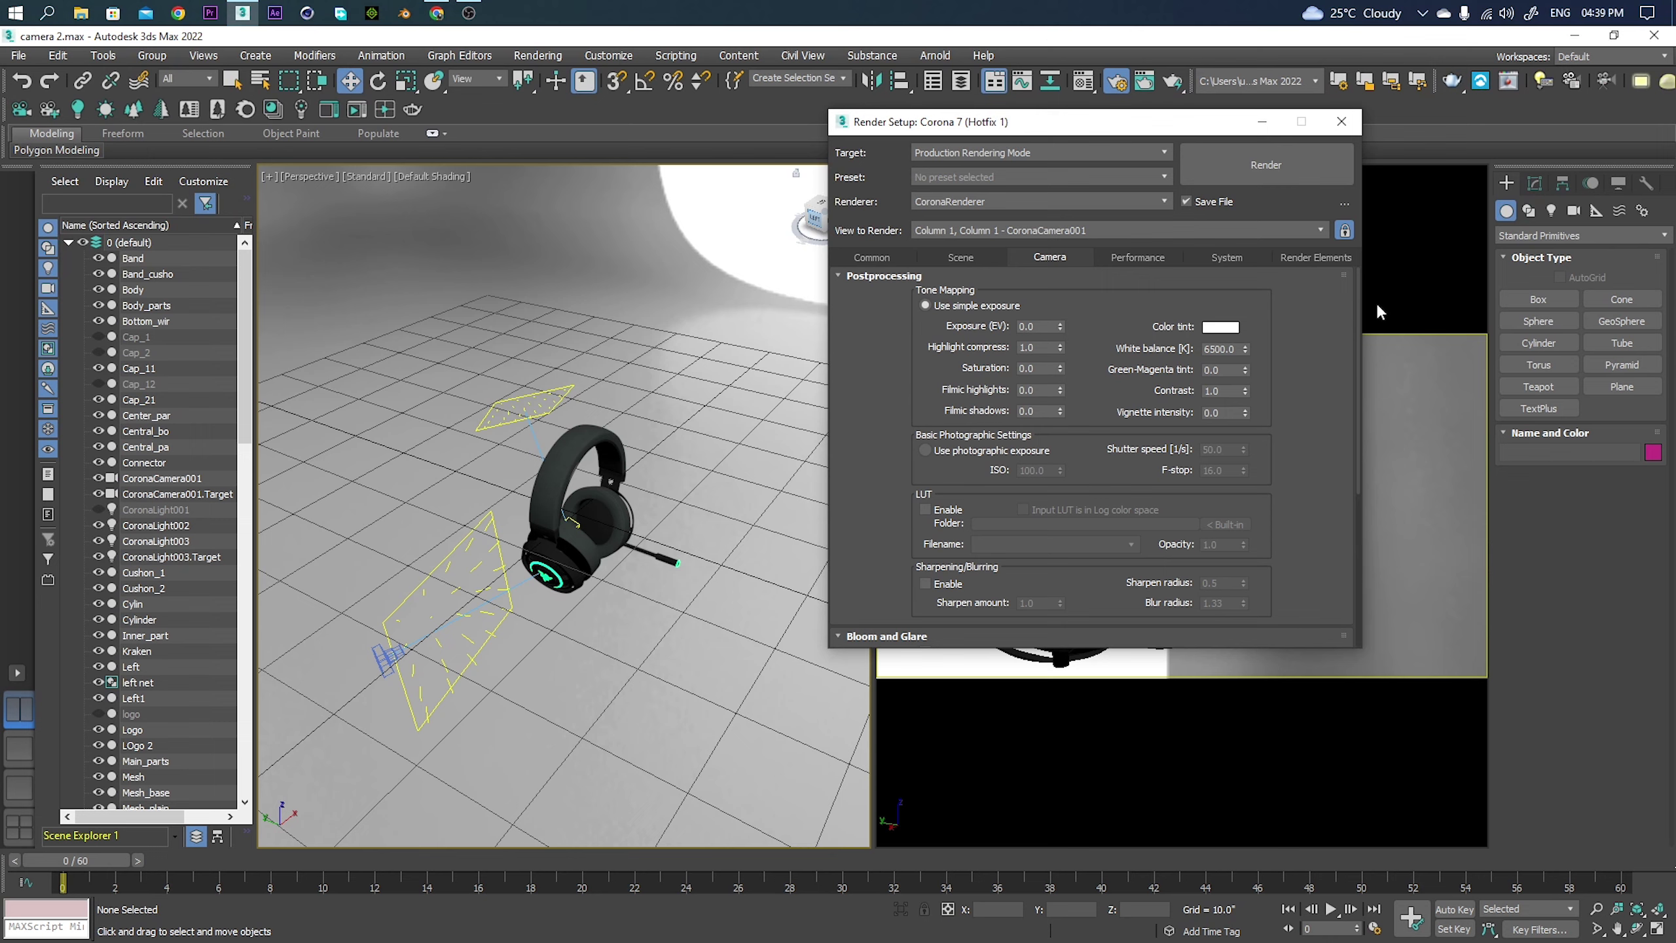
mouse_move(1357, 322)
mouse_down()
mouse_move(1341, 474)
mouse_move(1359, 442)
mouse_up()
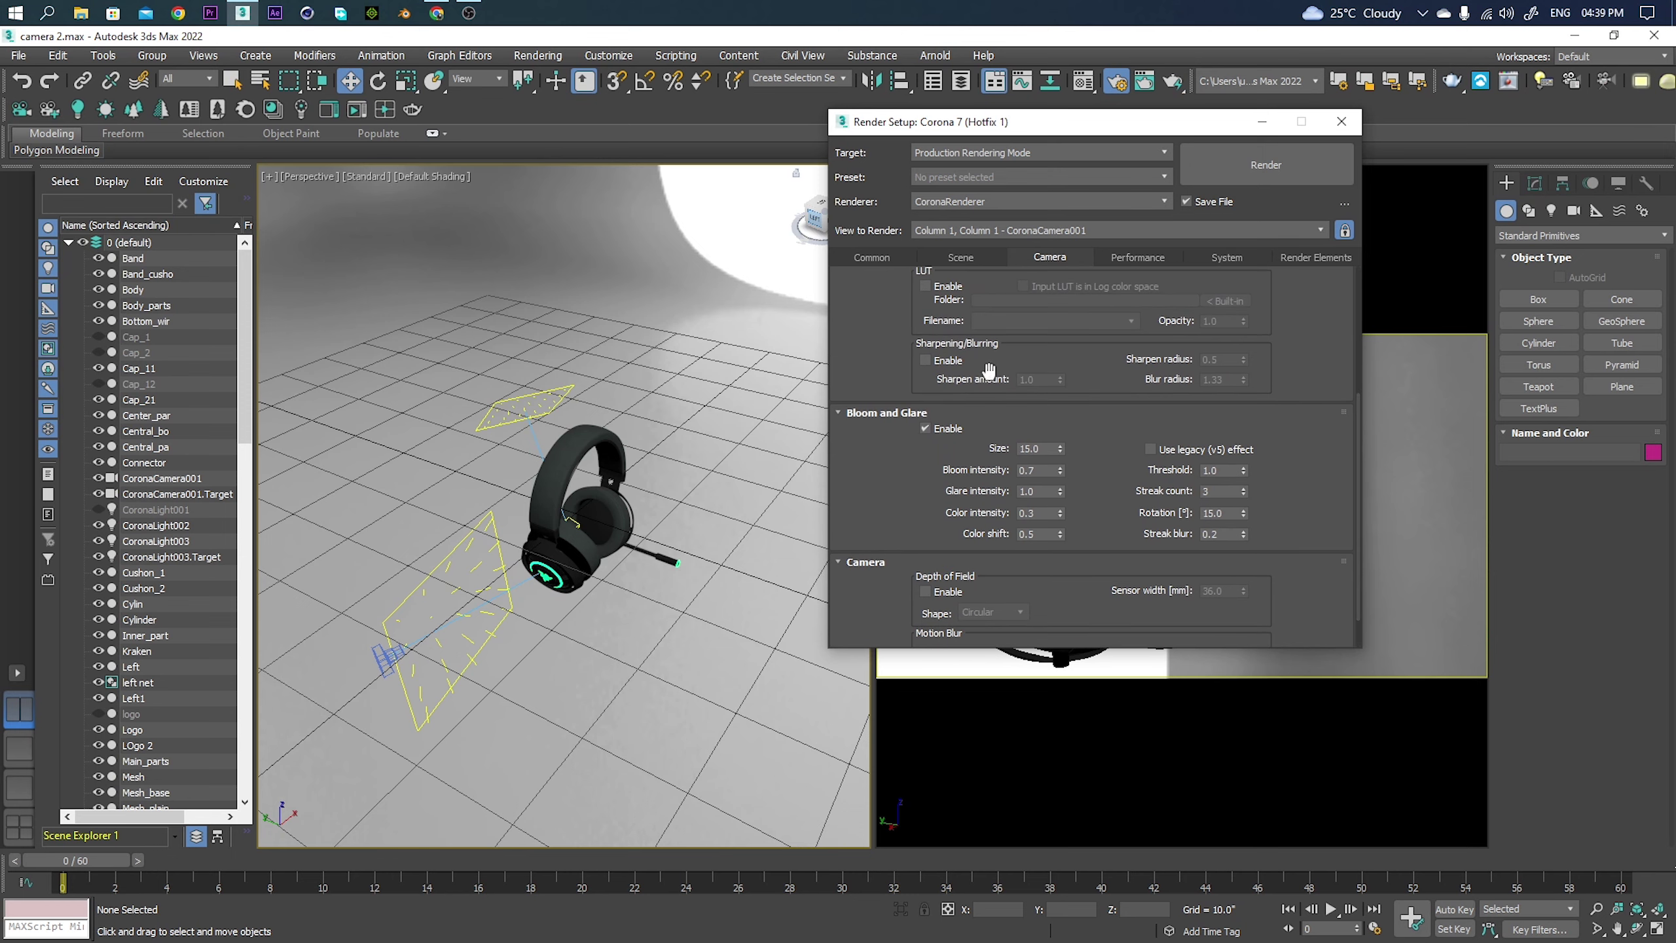
click(925, 360)
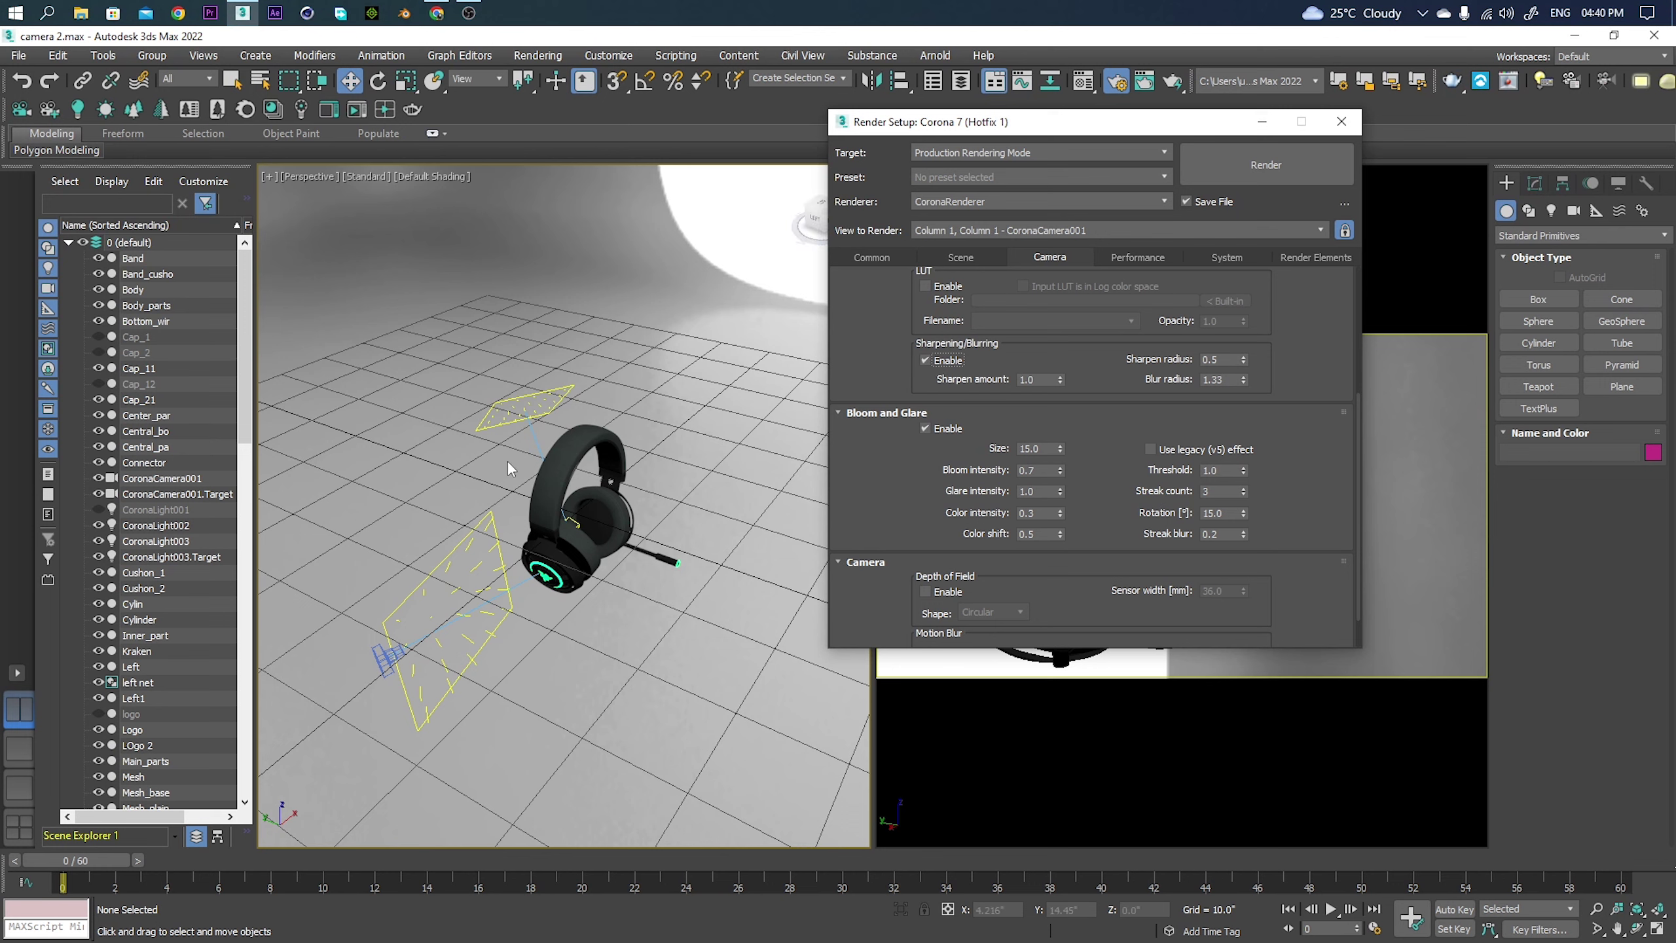
click(931, 363)
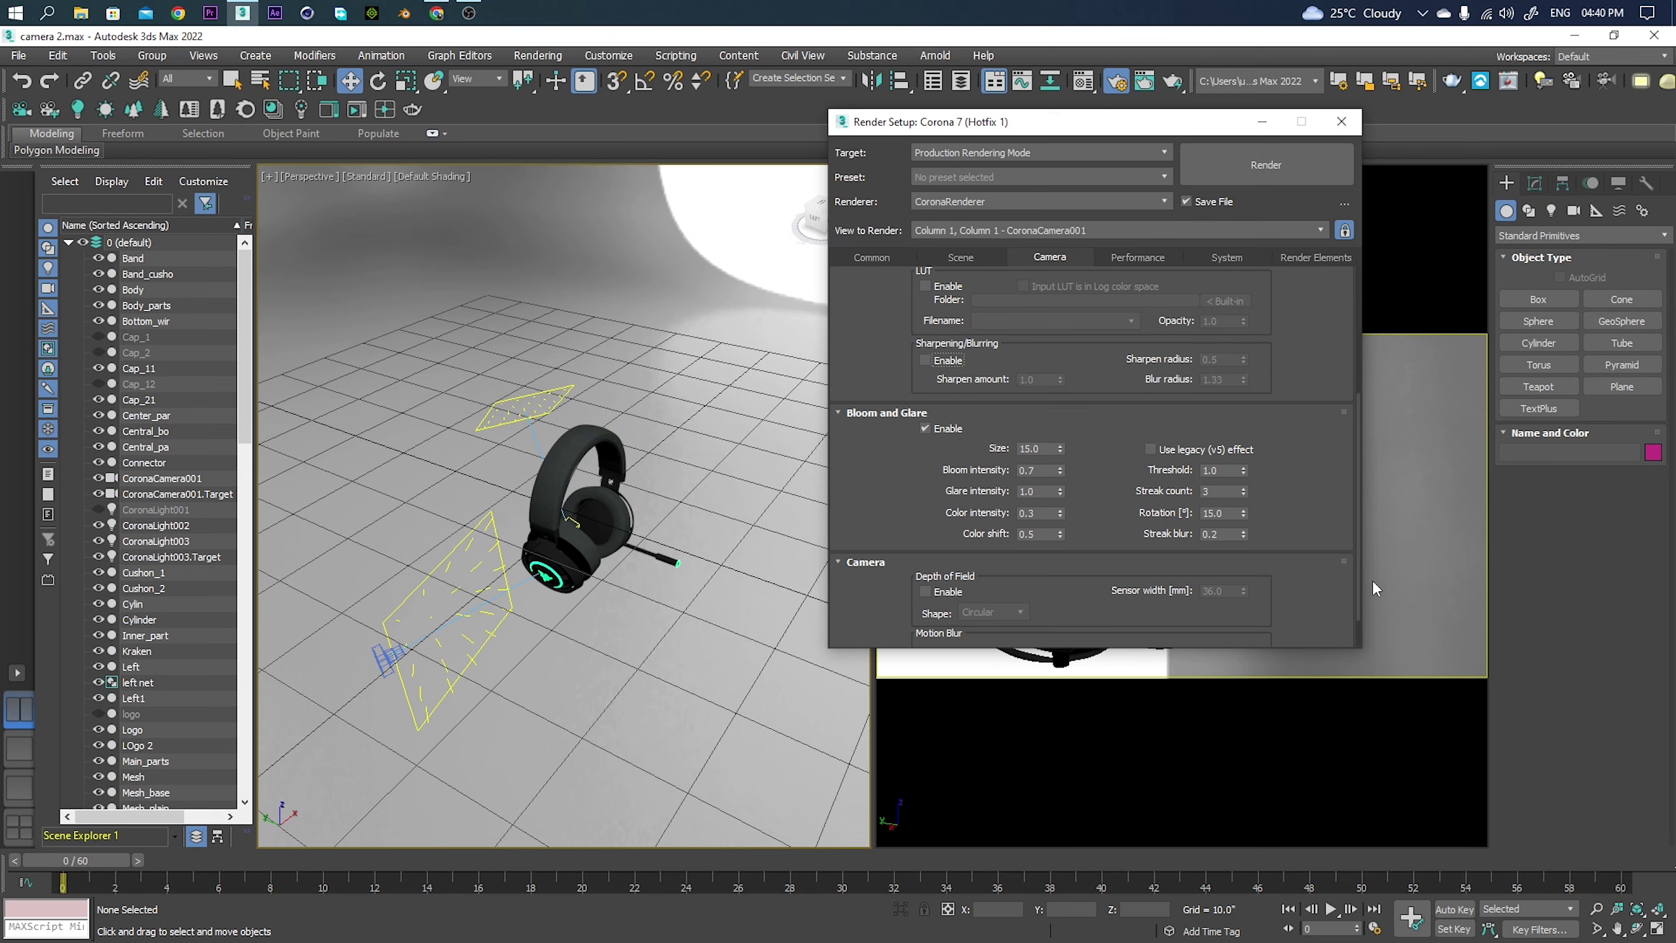
scroll(1361, 427, down, 2)
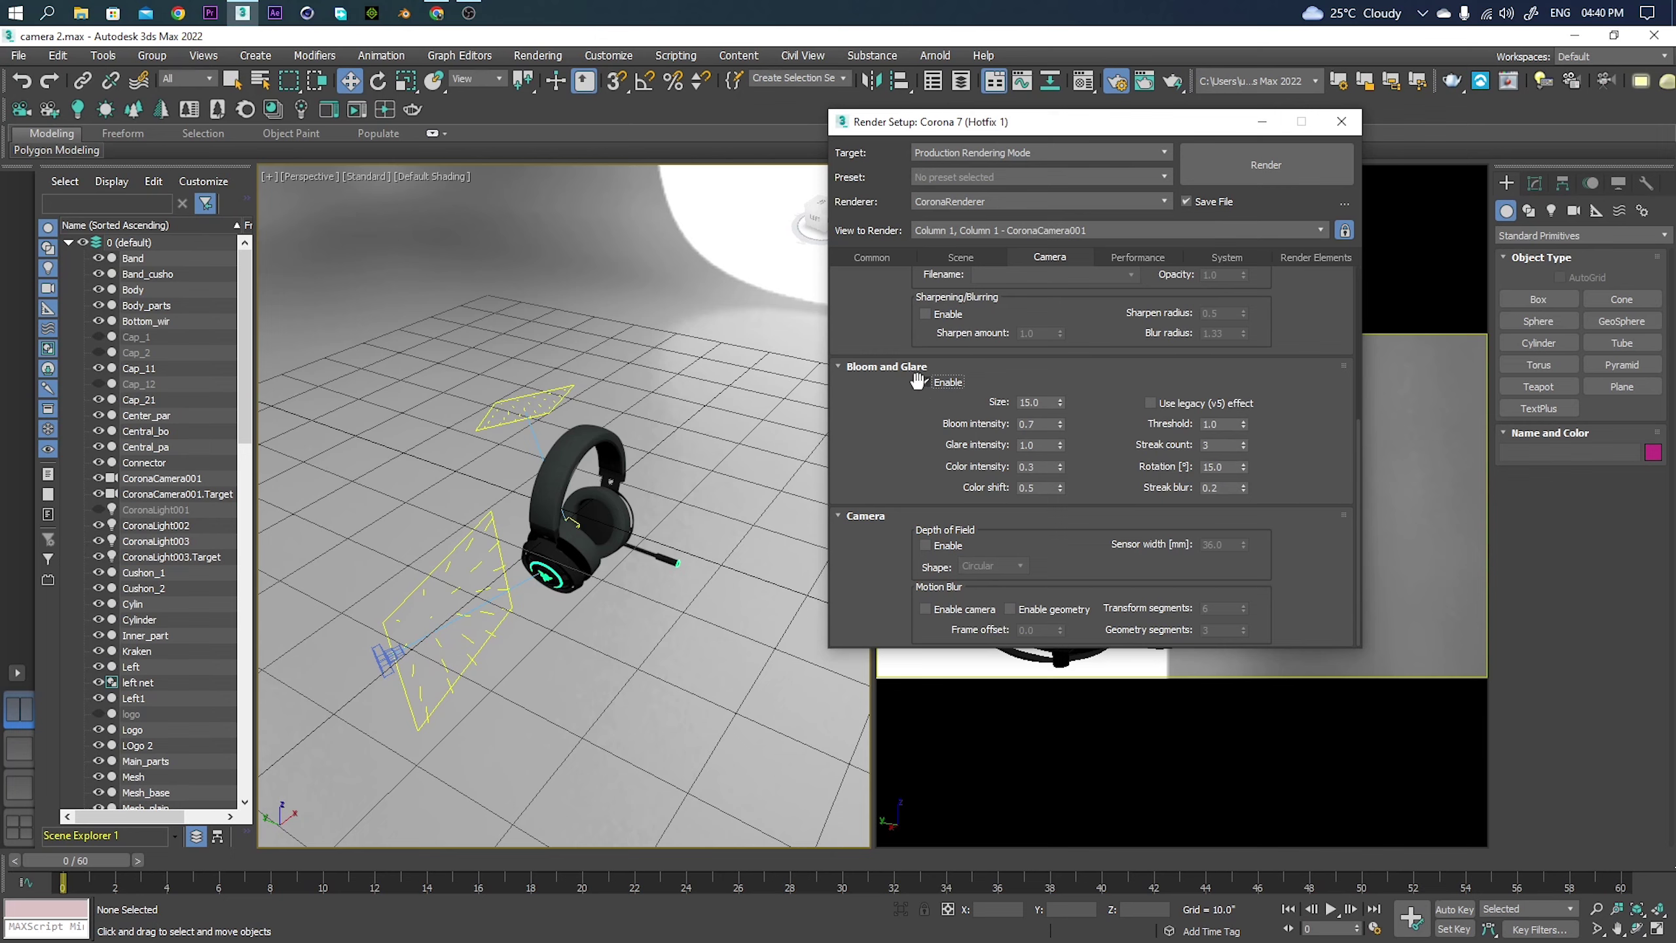
scroll(521, 591, up, 2)
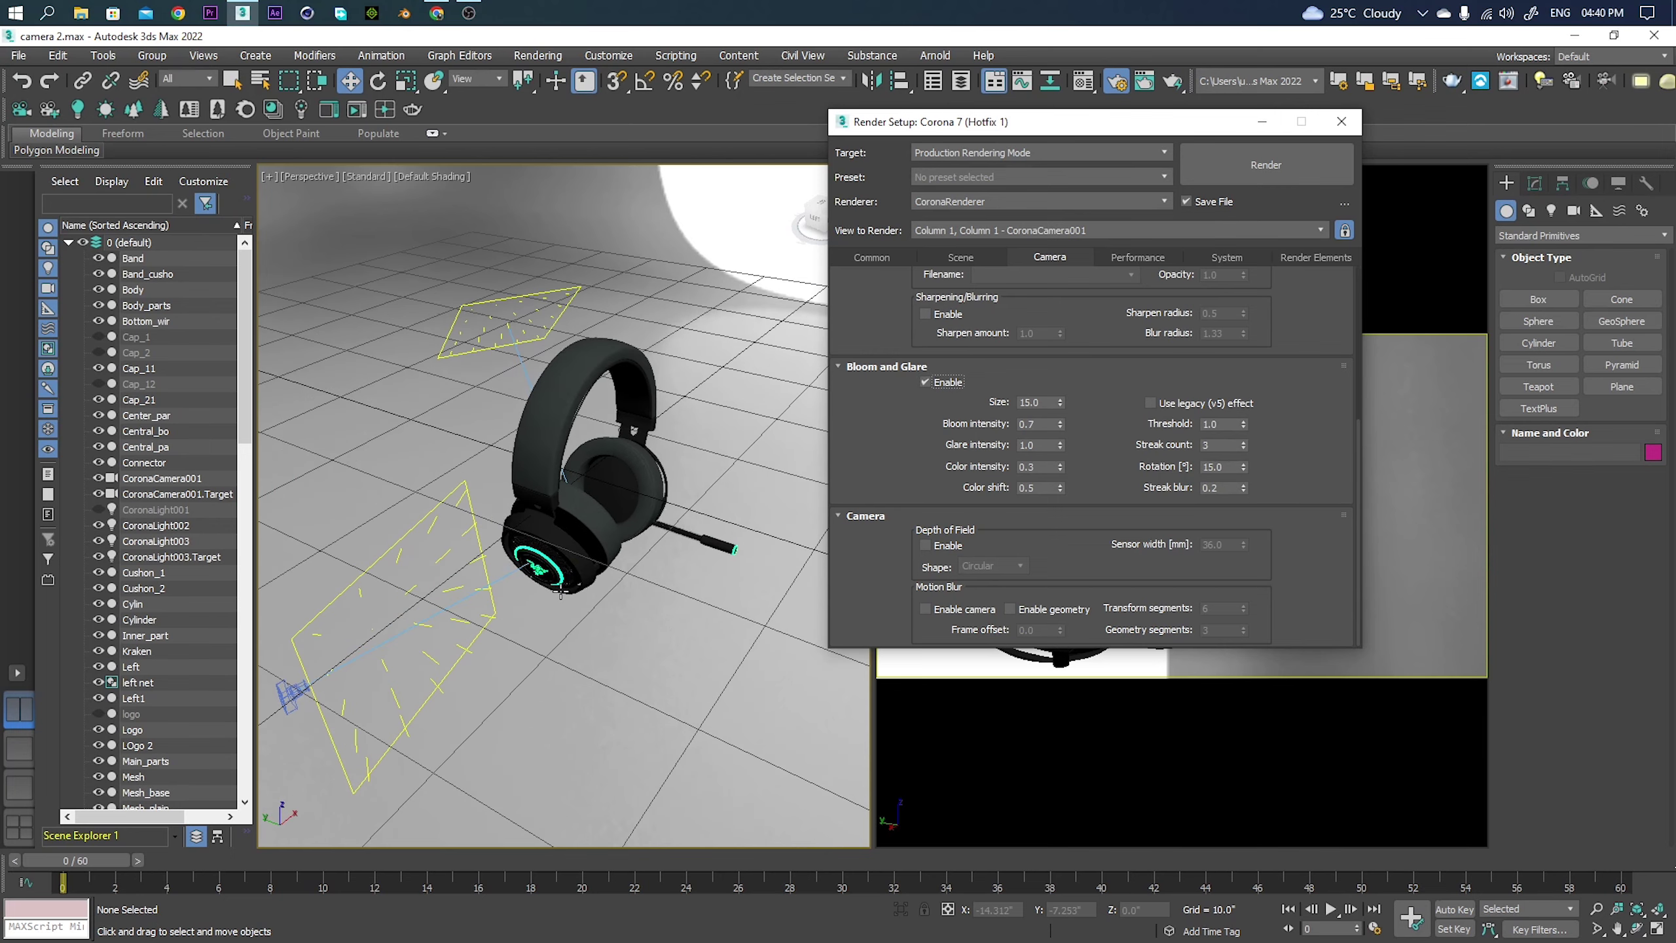
scroll(531, 567, up, 4)
scroll(544, 542, up, 3)
scroll(558, 520, up, 3)
alt+middle_drag(558, 519, 554, 531)
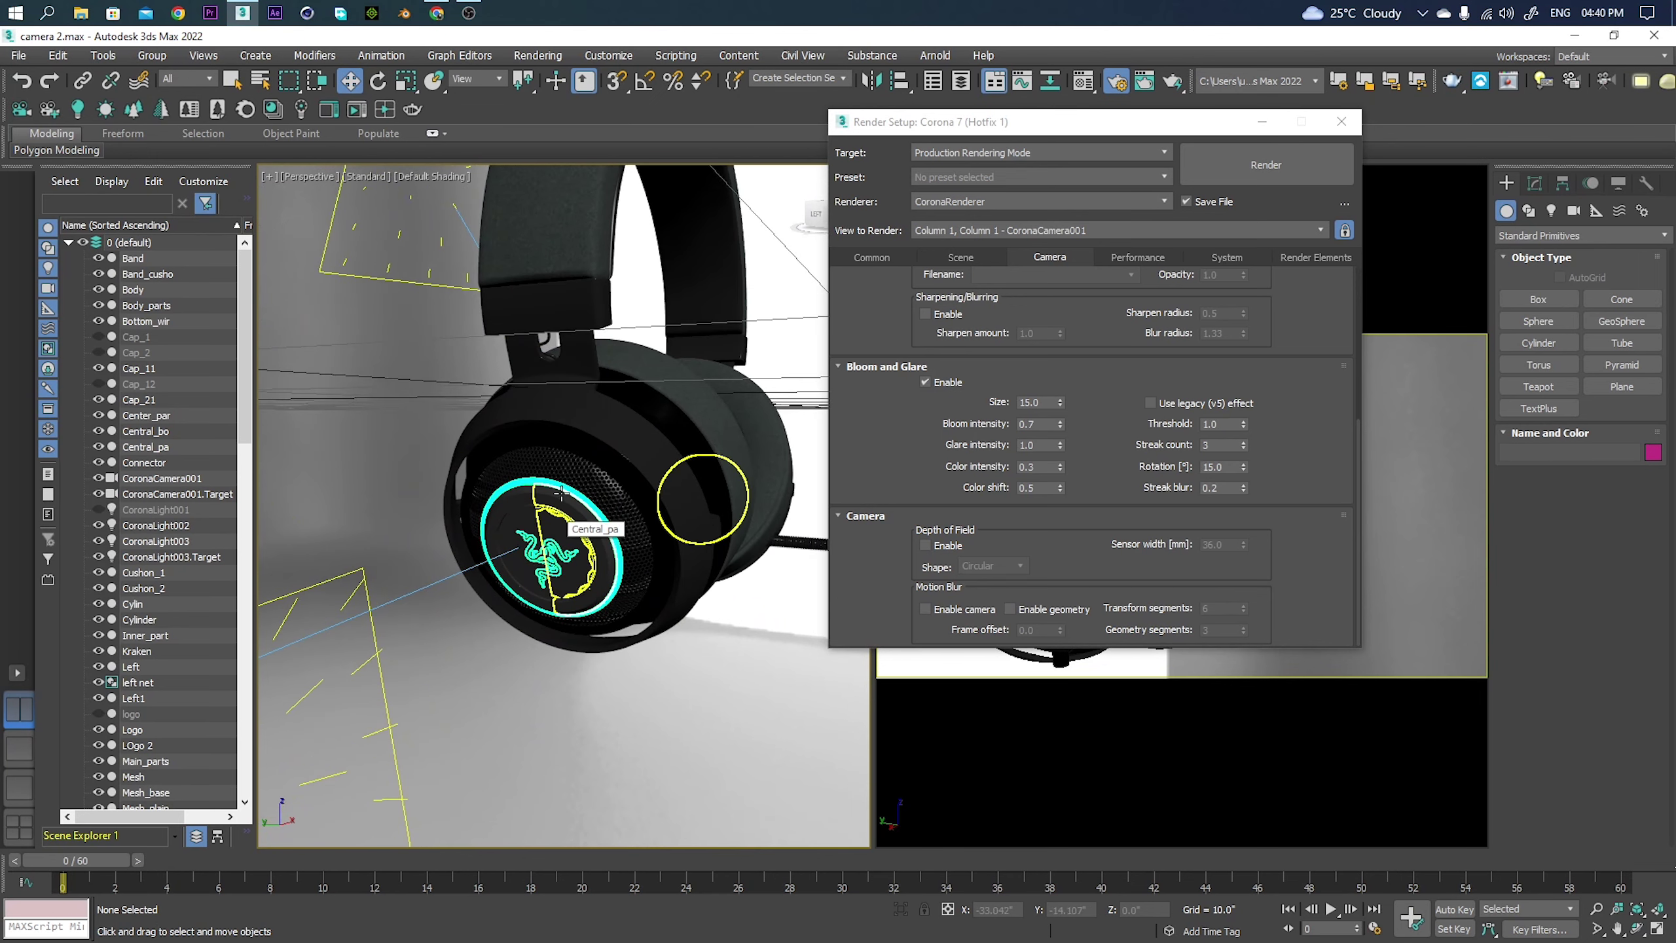
drag(1003, 131, 639, 187)
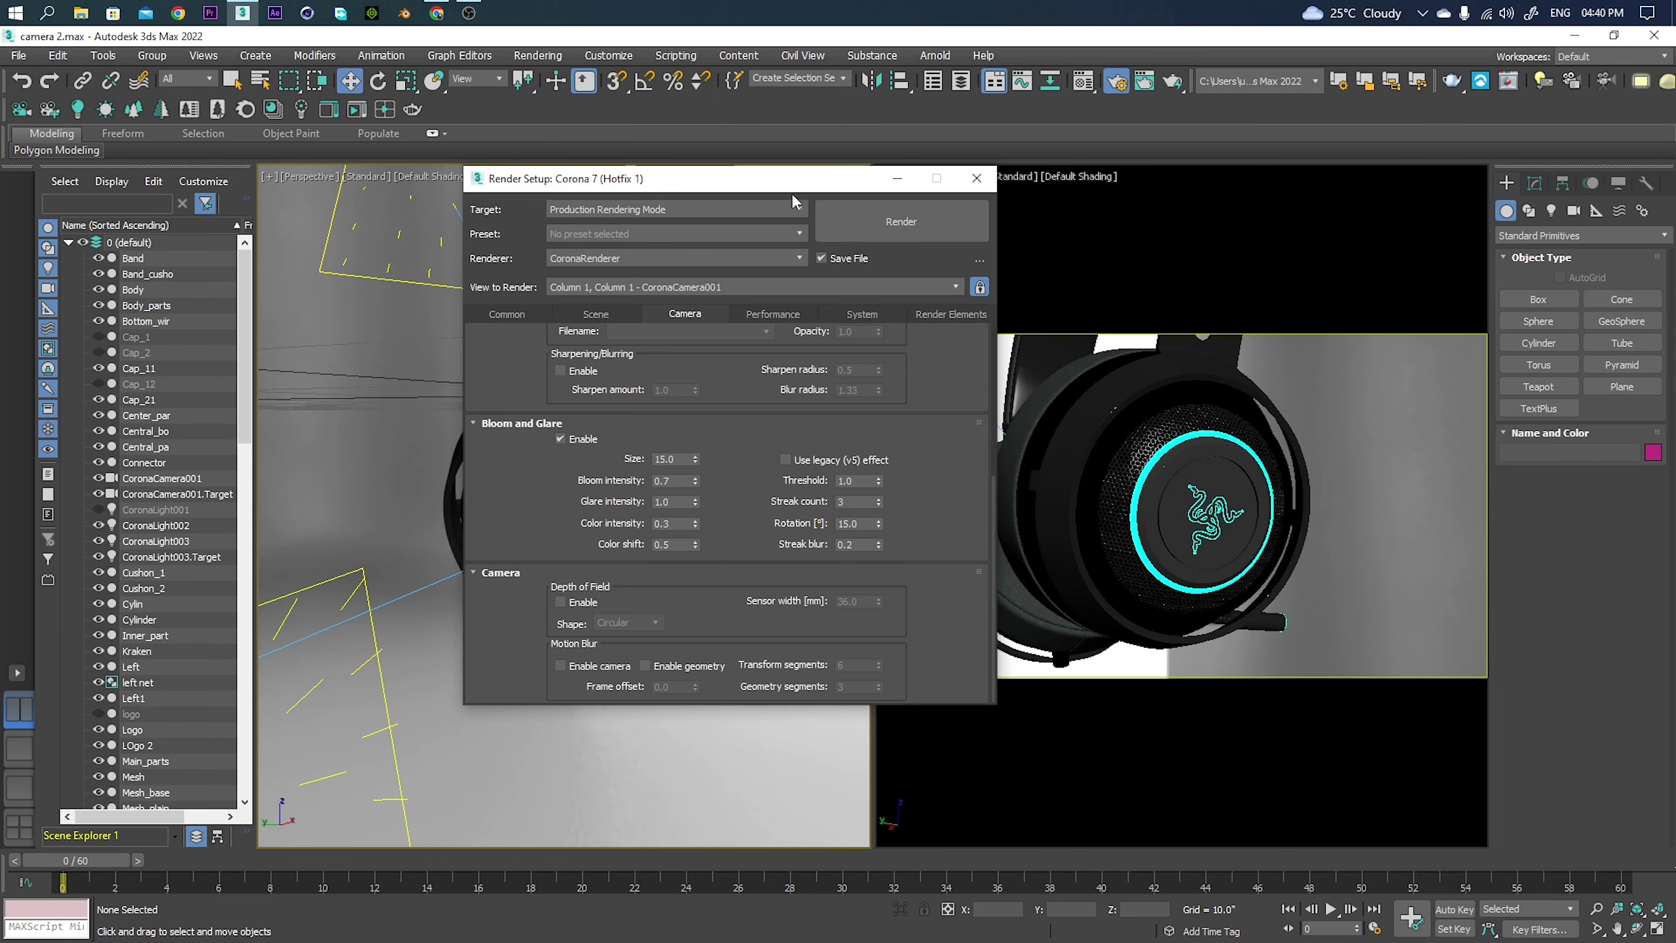
drag(817, 179, 1297, 145)
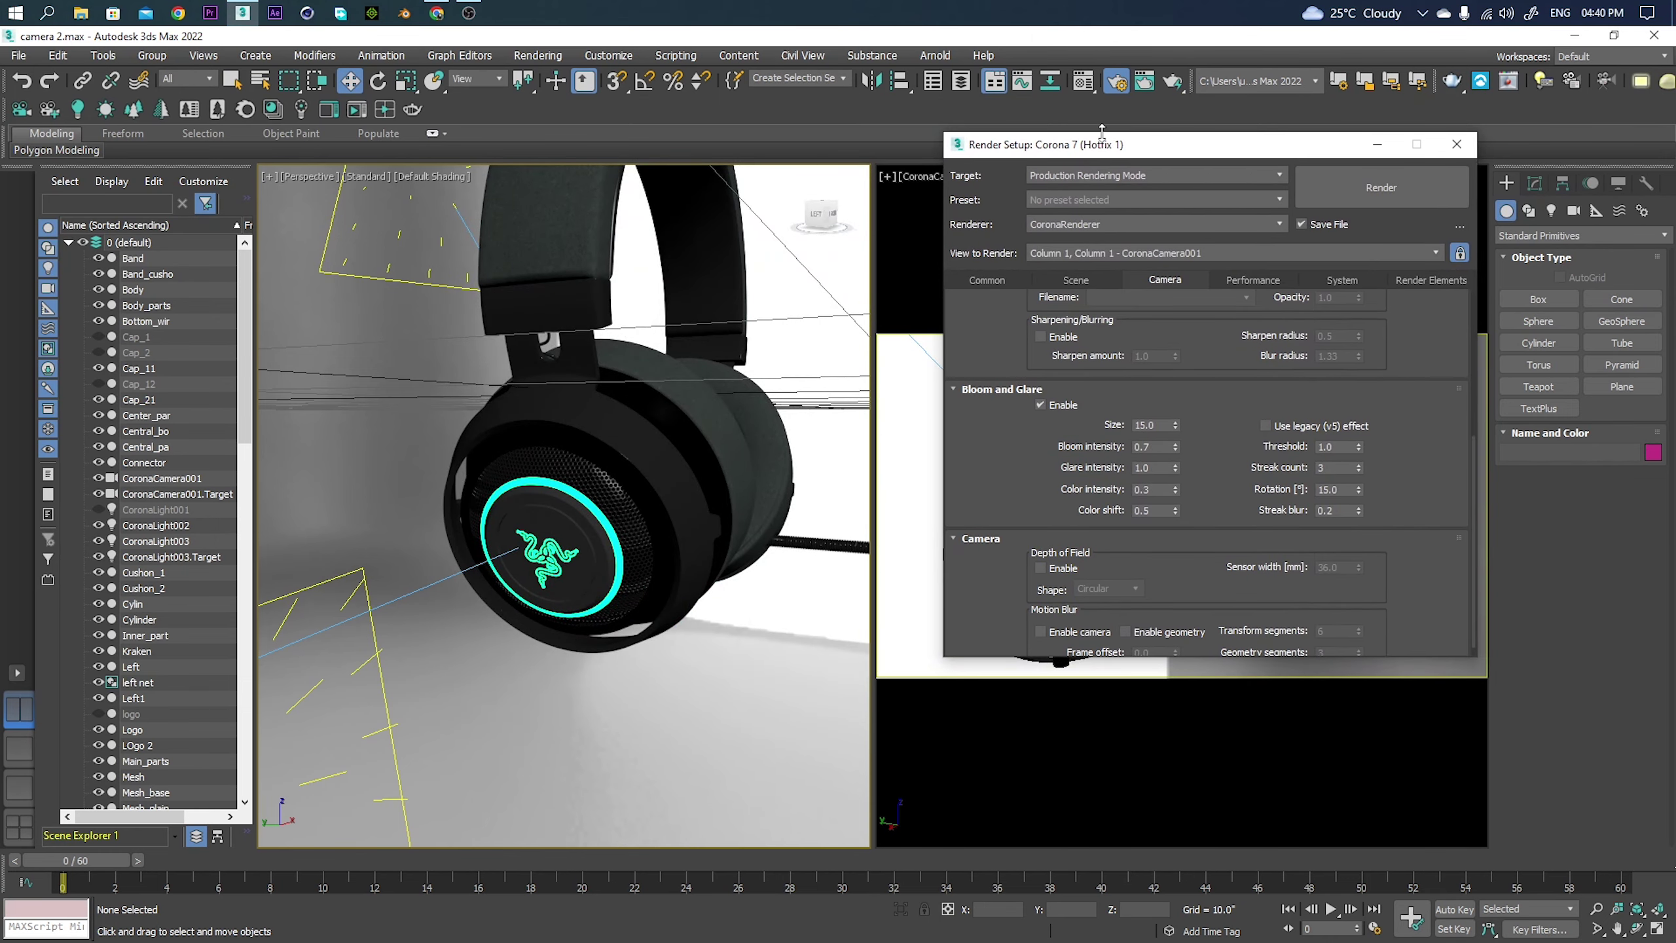
mouse_move(1107, 147)
mouse_down()
mouse_move(1095, 198)
mouse_move(1117, 96)
mouse_up()
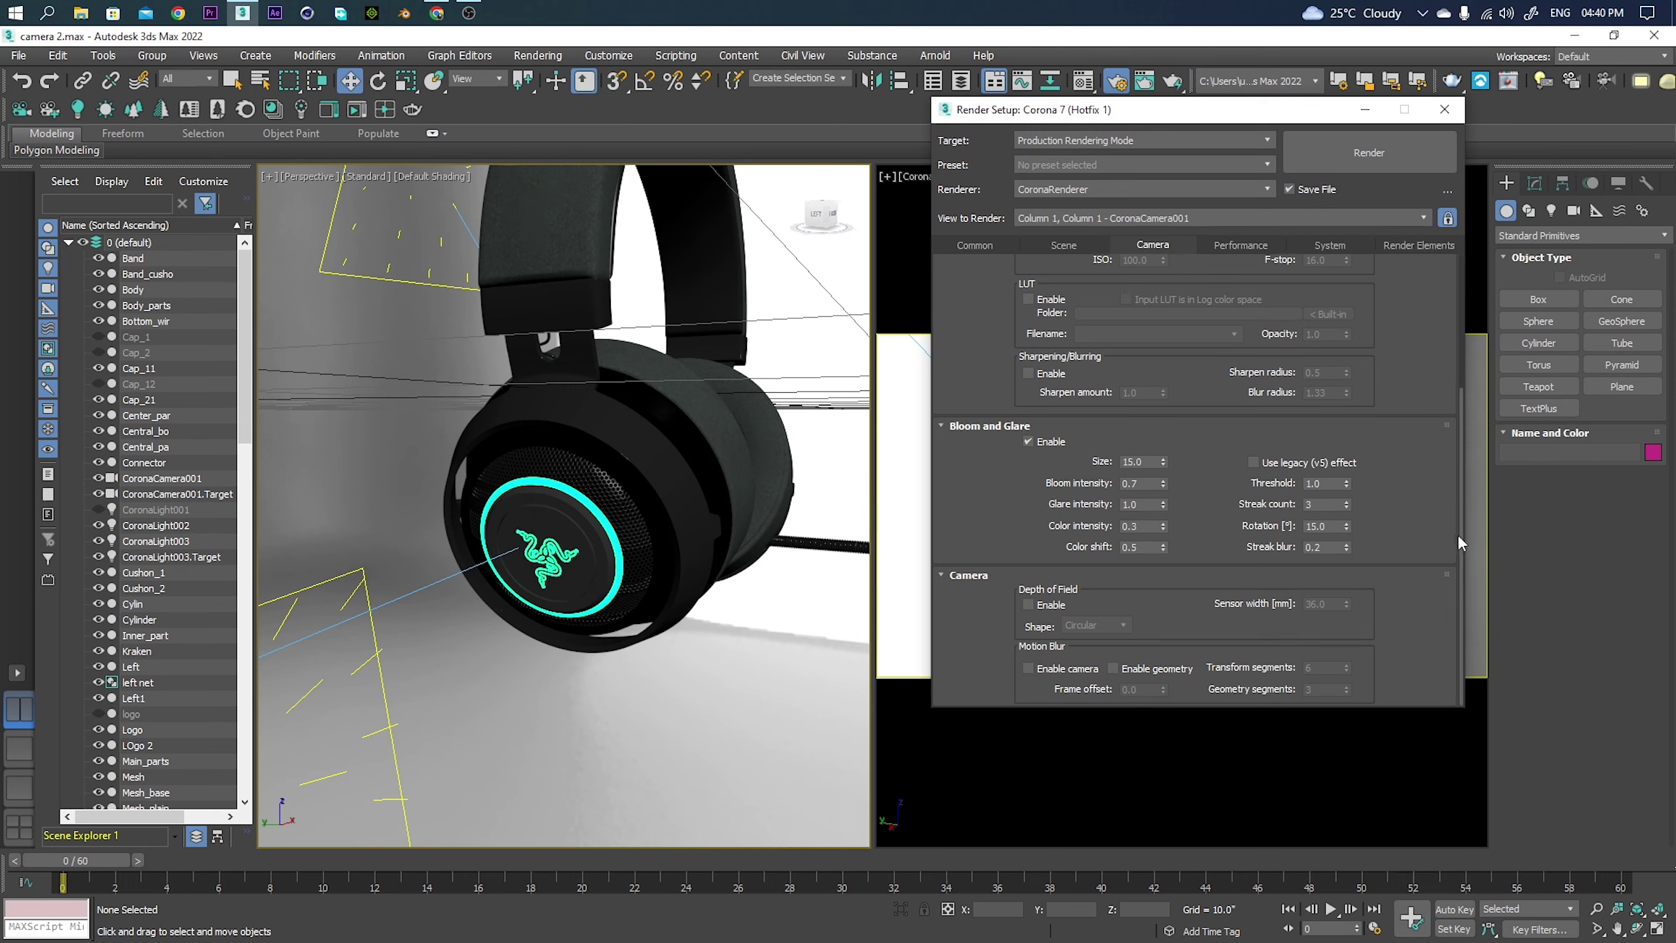
click(1033, 607)
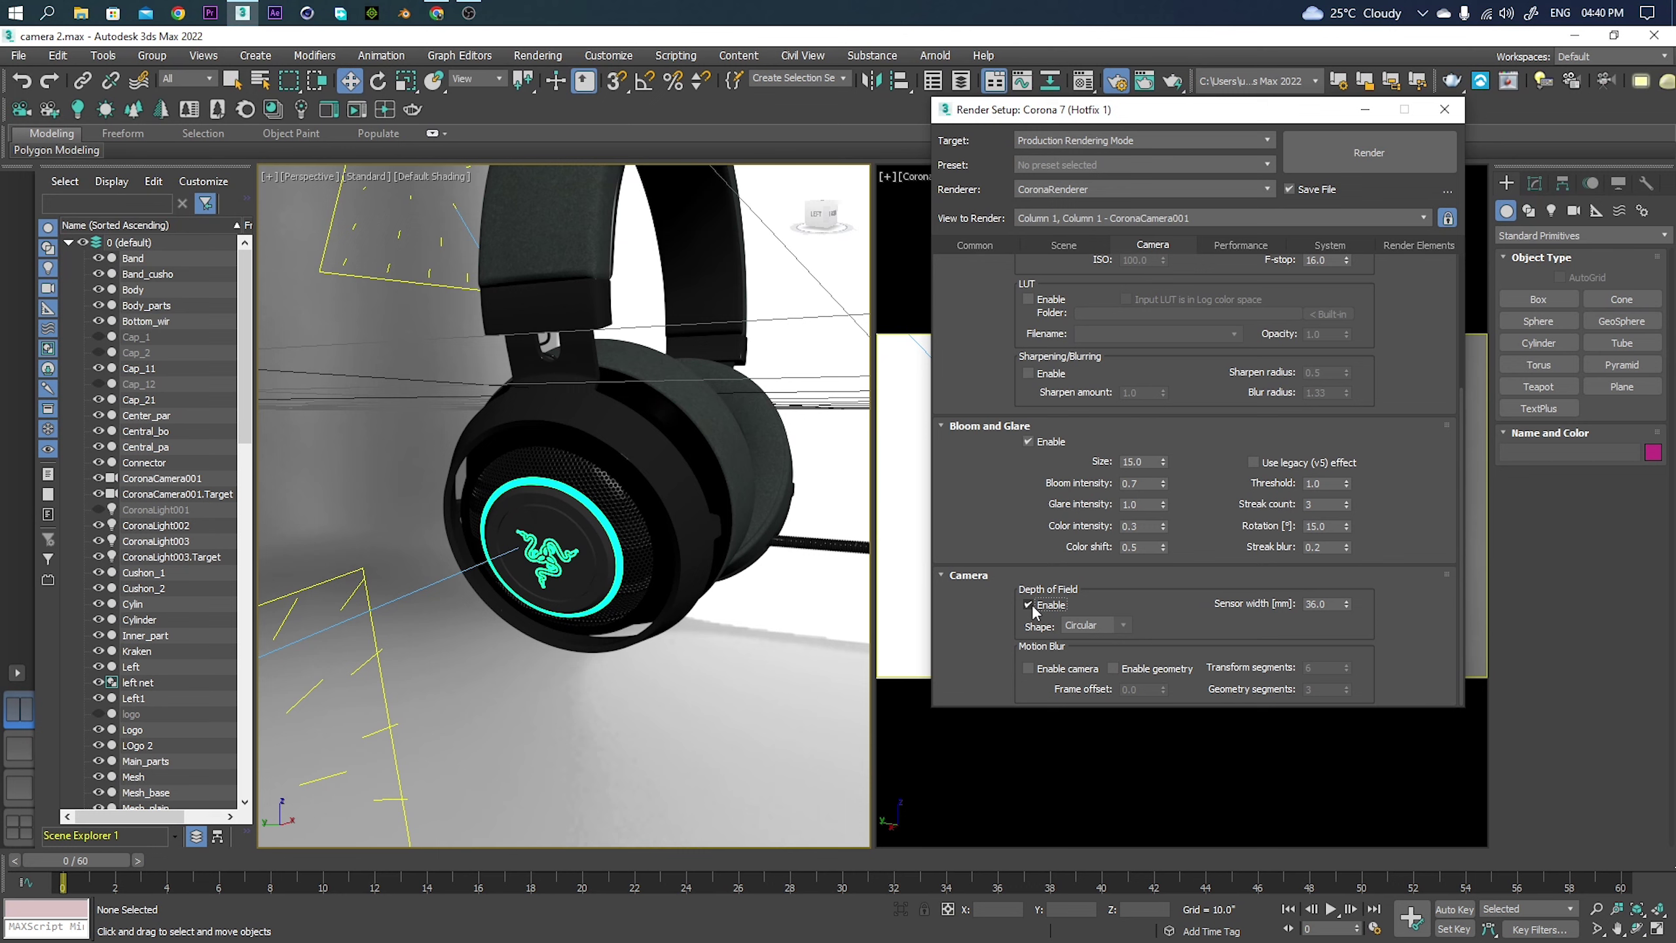
click(1032, 607)
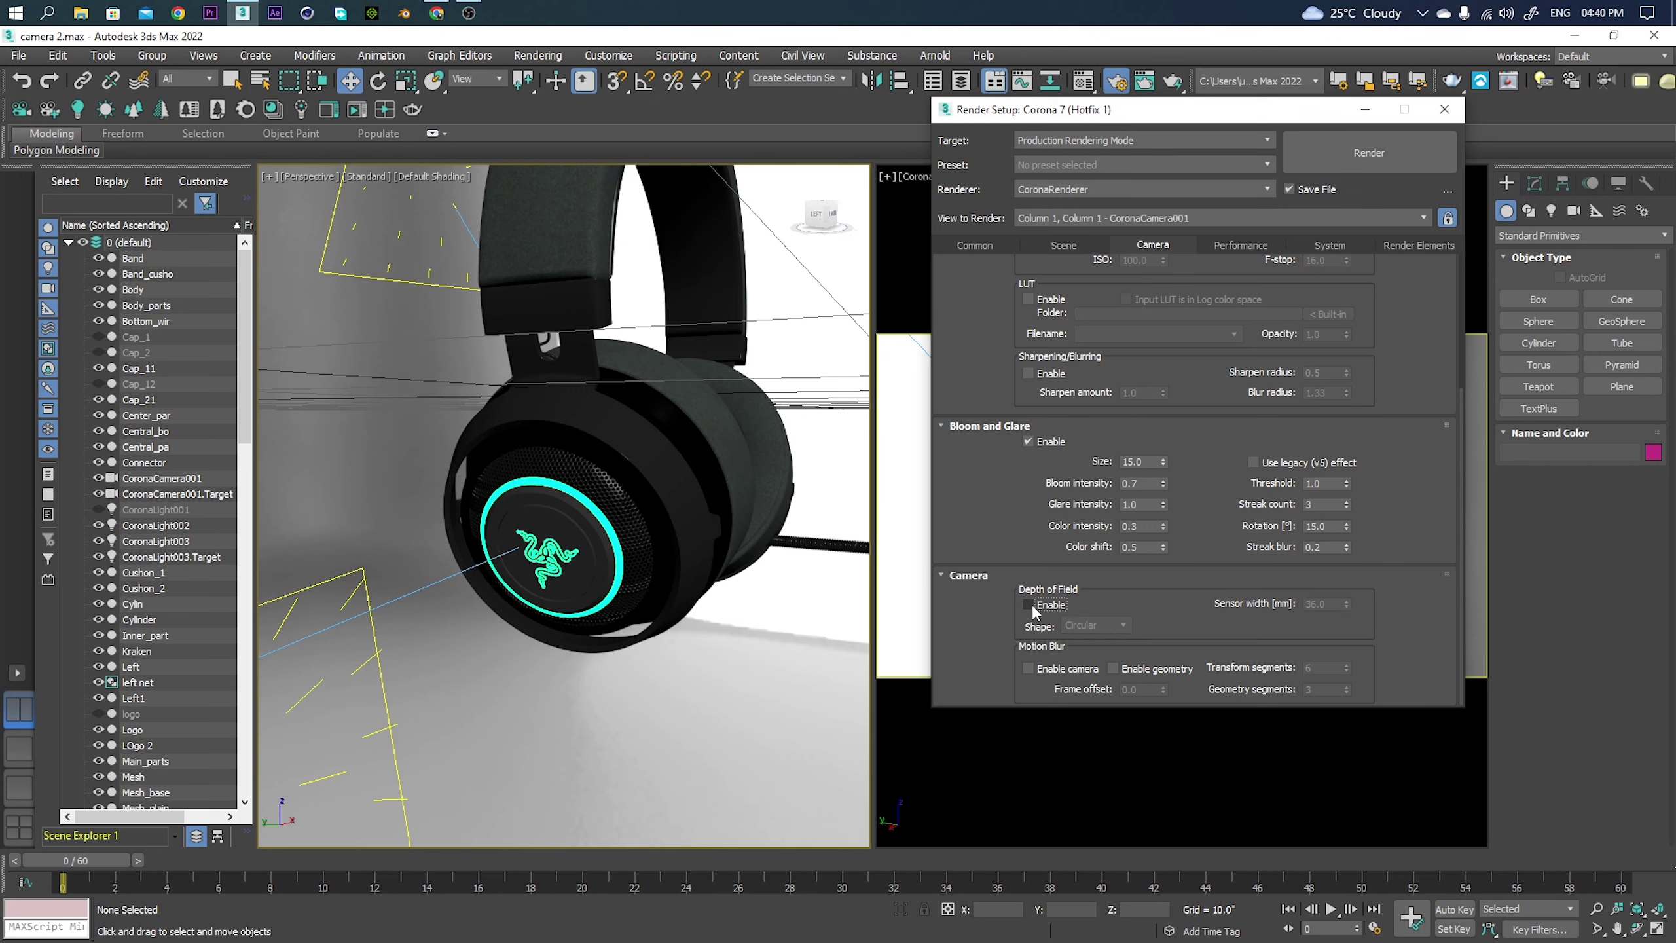
click(1032, 605)
click(1032, 603)
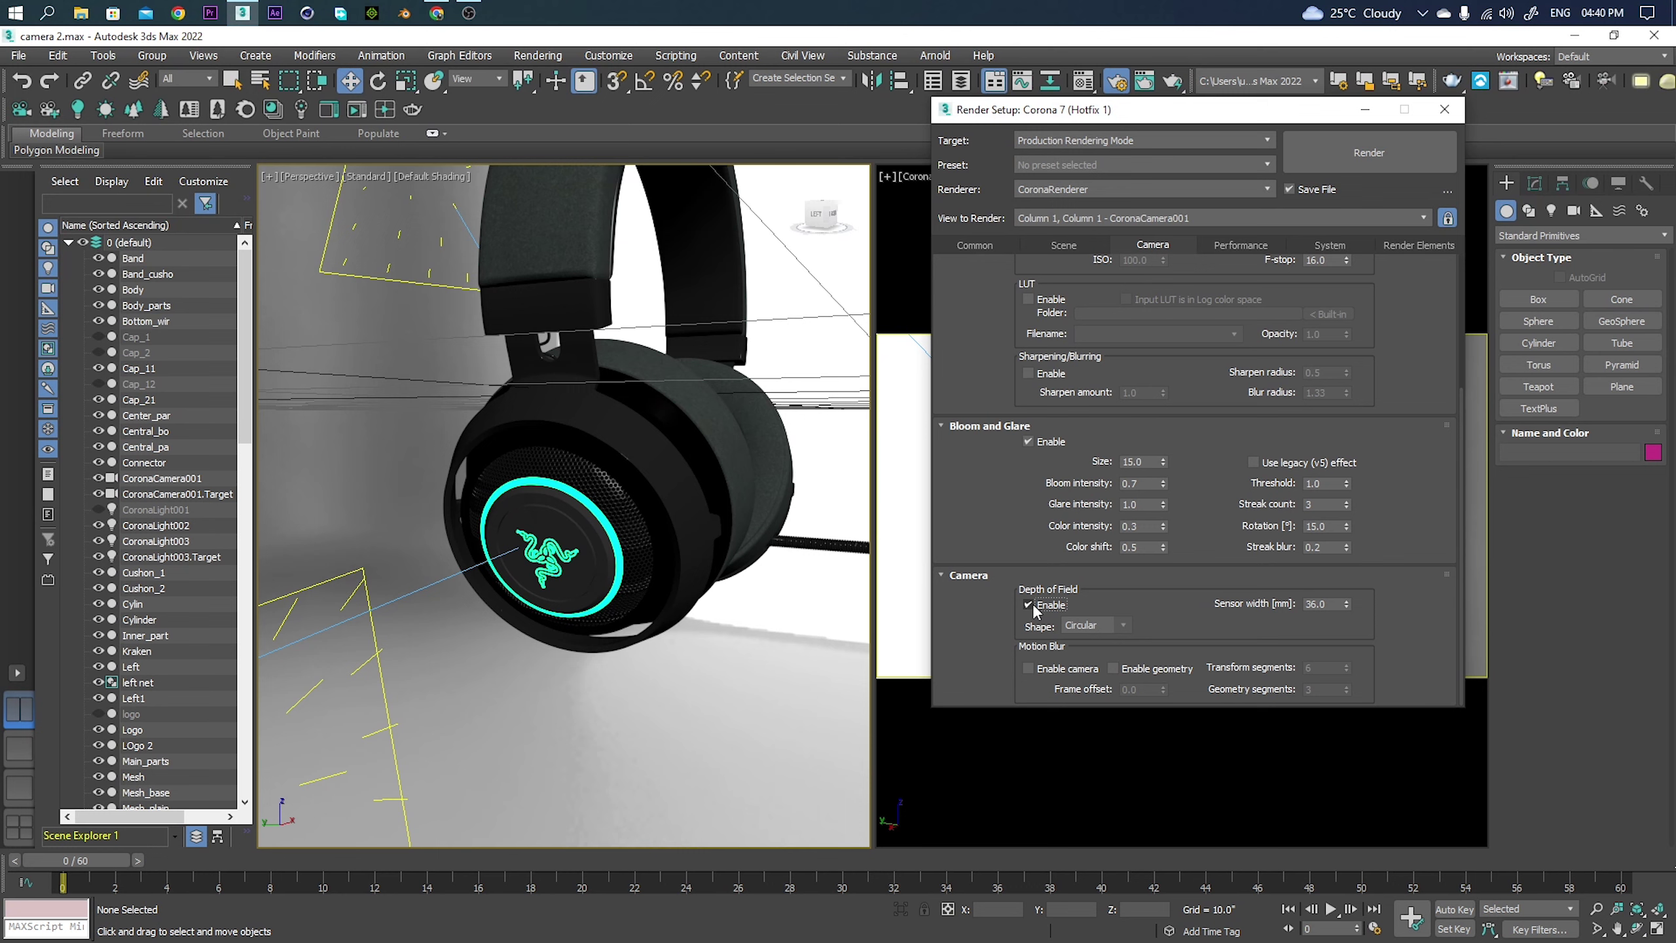
click(1032, 603)
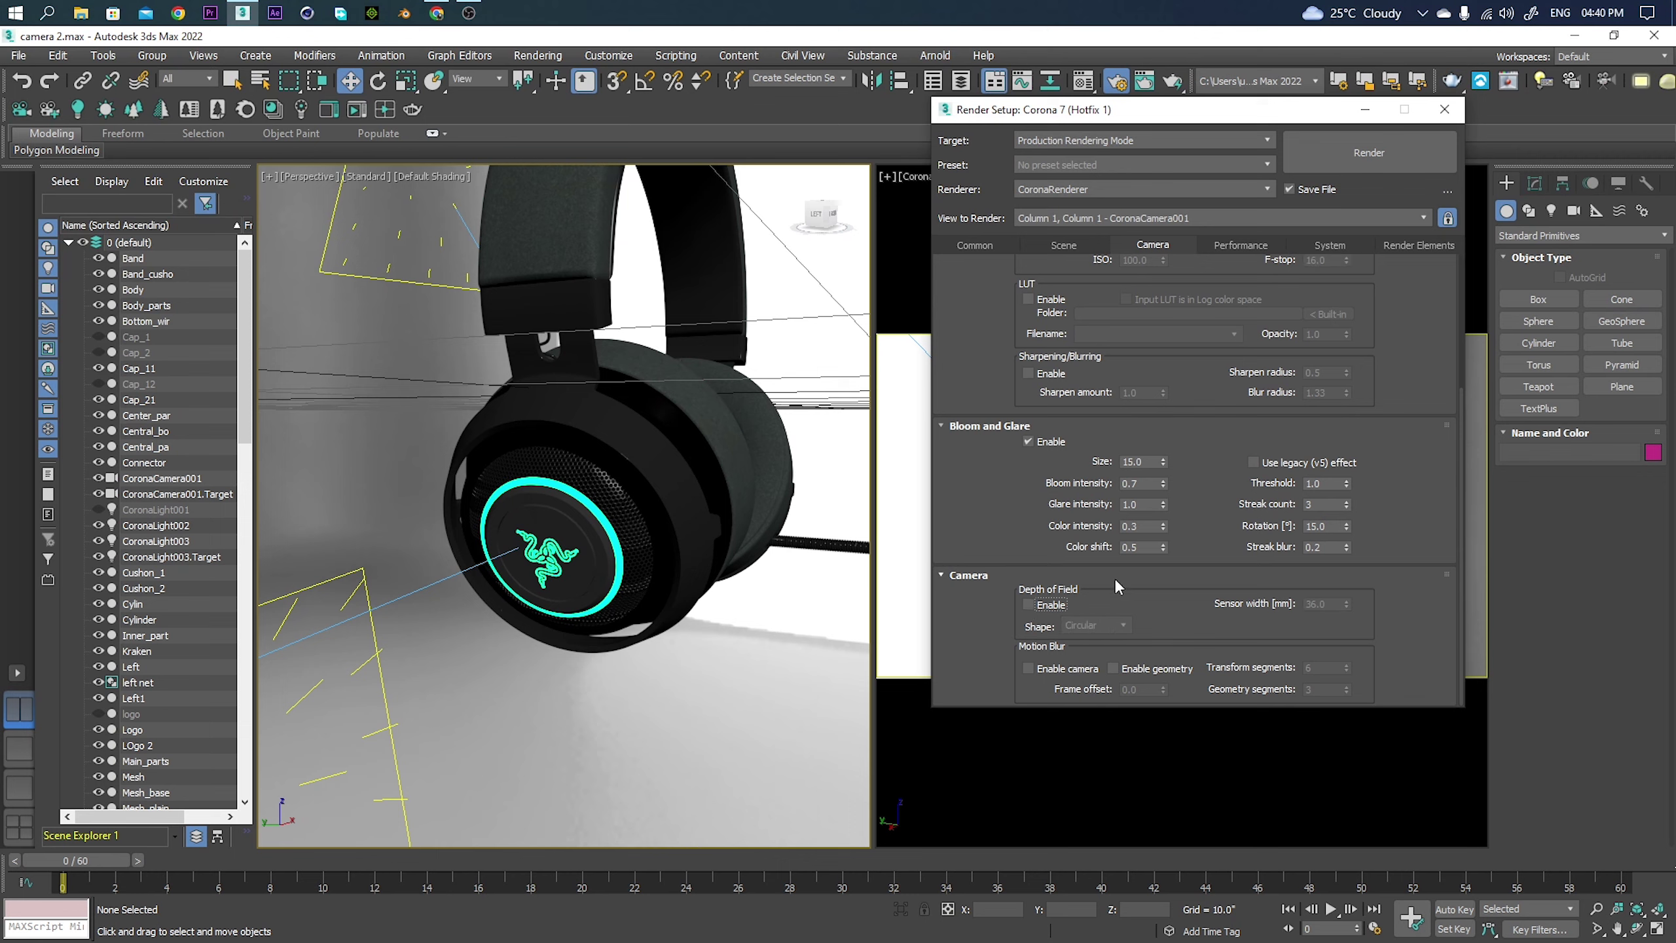
scroll(1461, 490, up, 3)
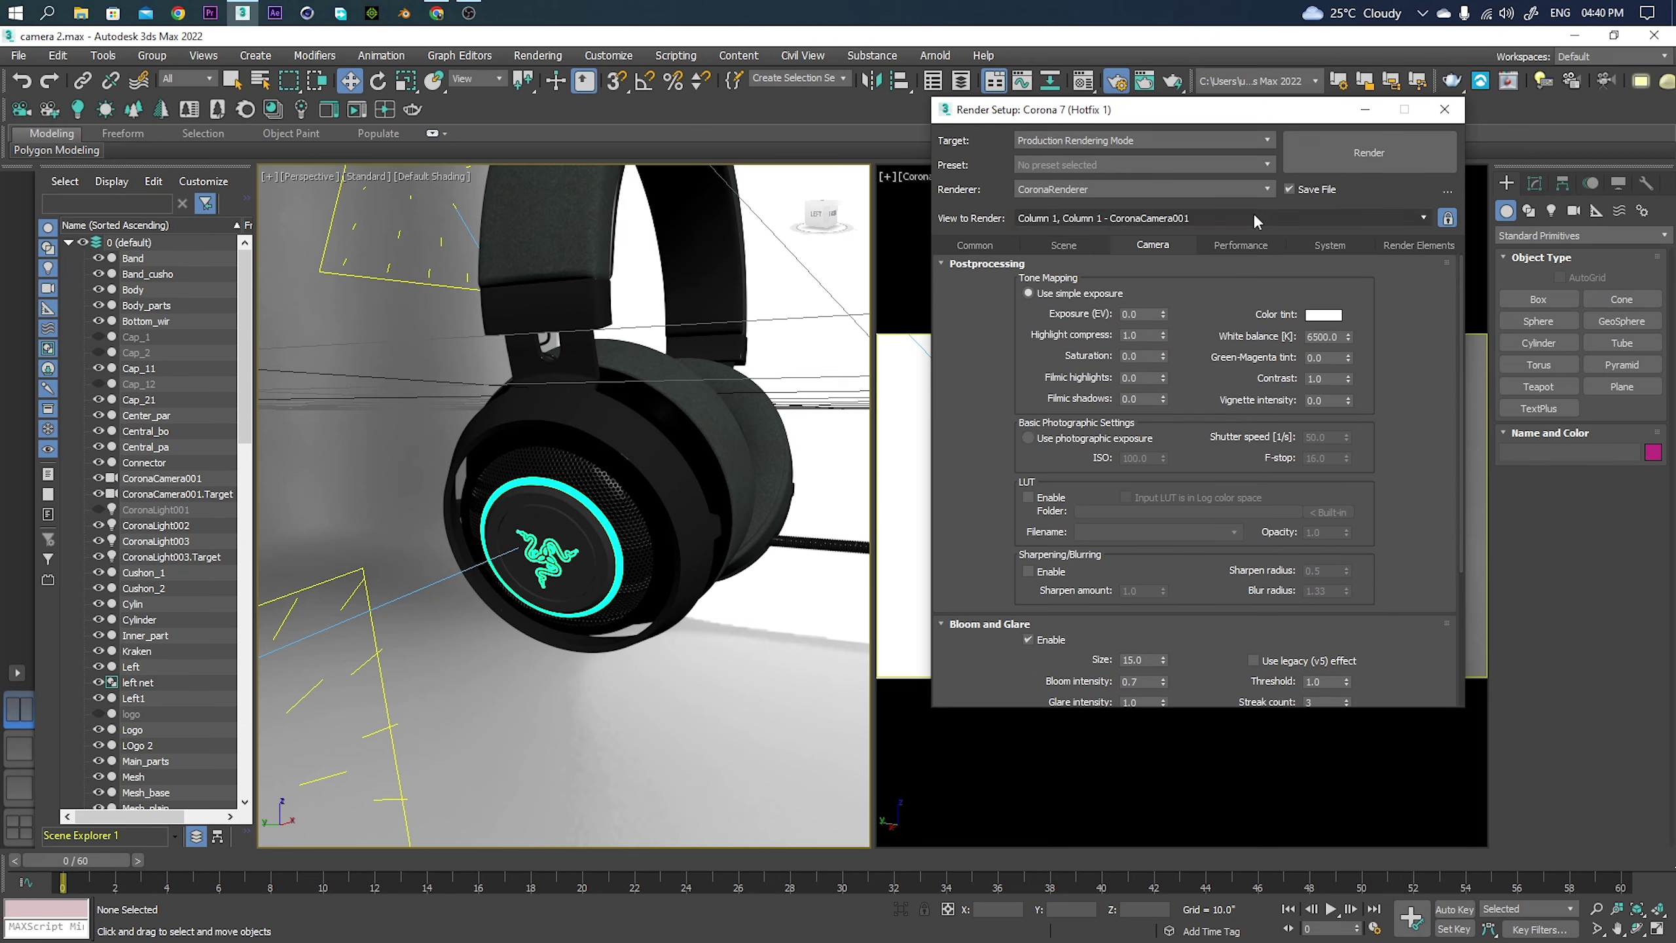
Confirm the System tab Image Filter Type stays High Quality, then show the nine Corona render elements.
click(1245, 244)
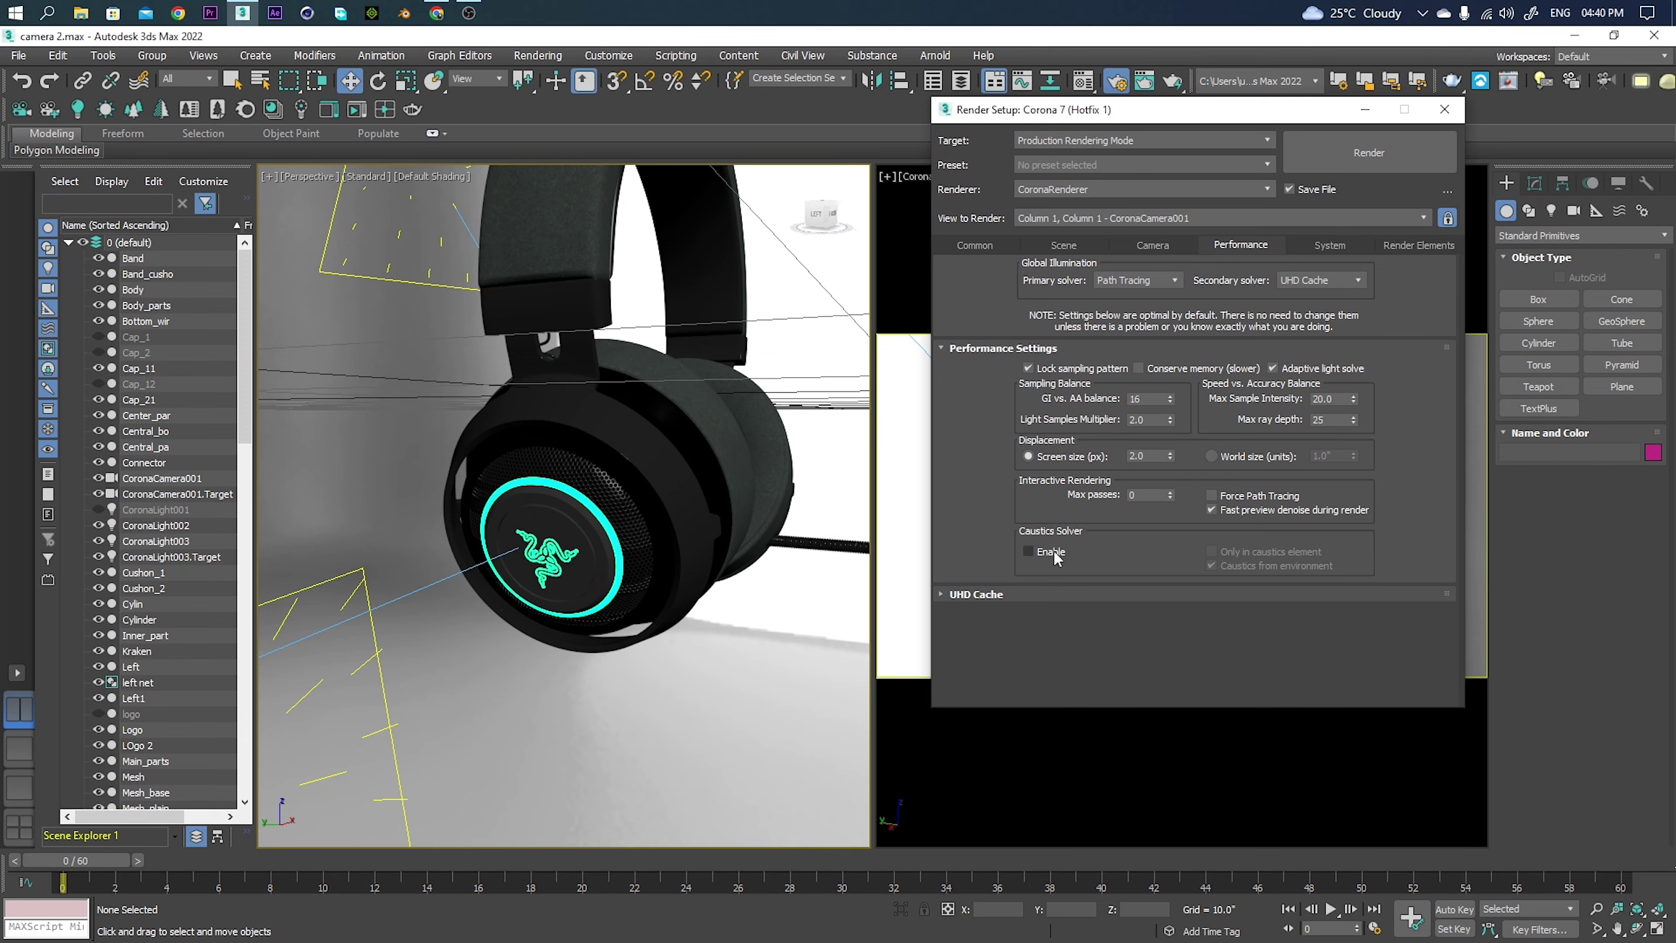
click(1330, 245)
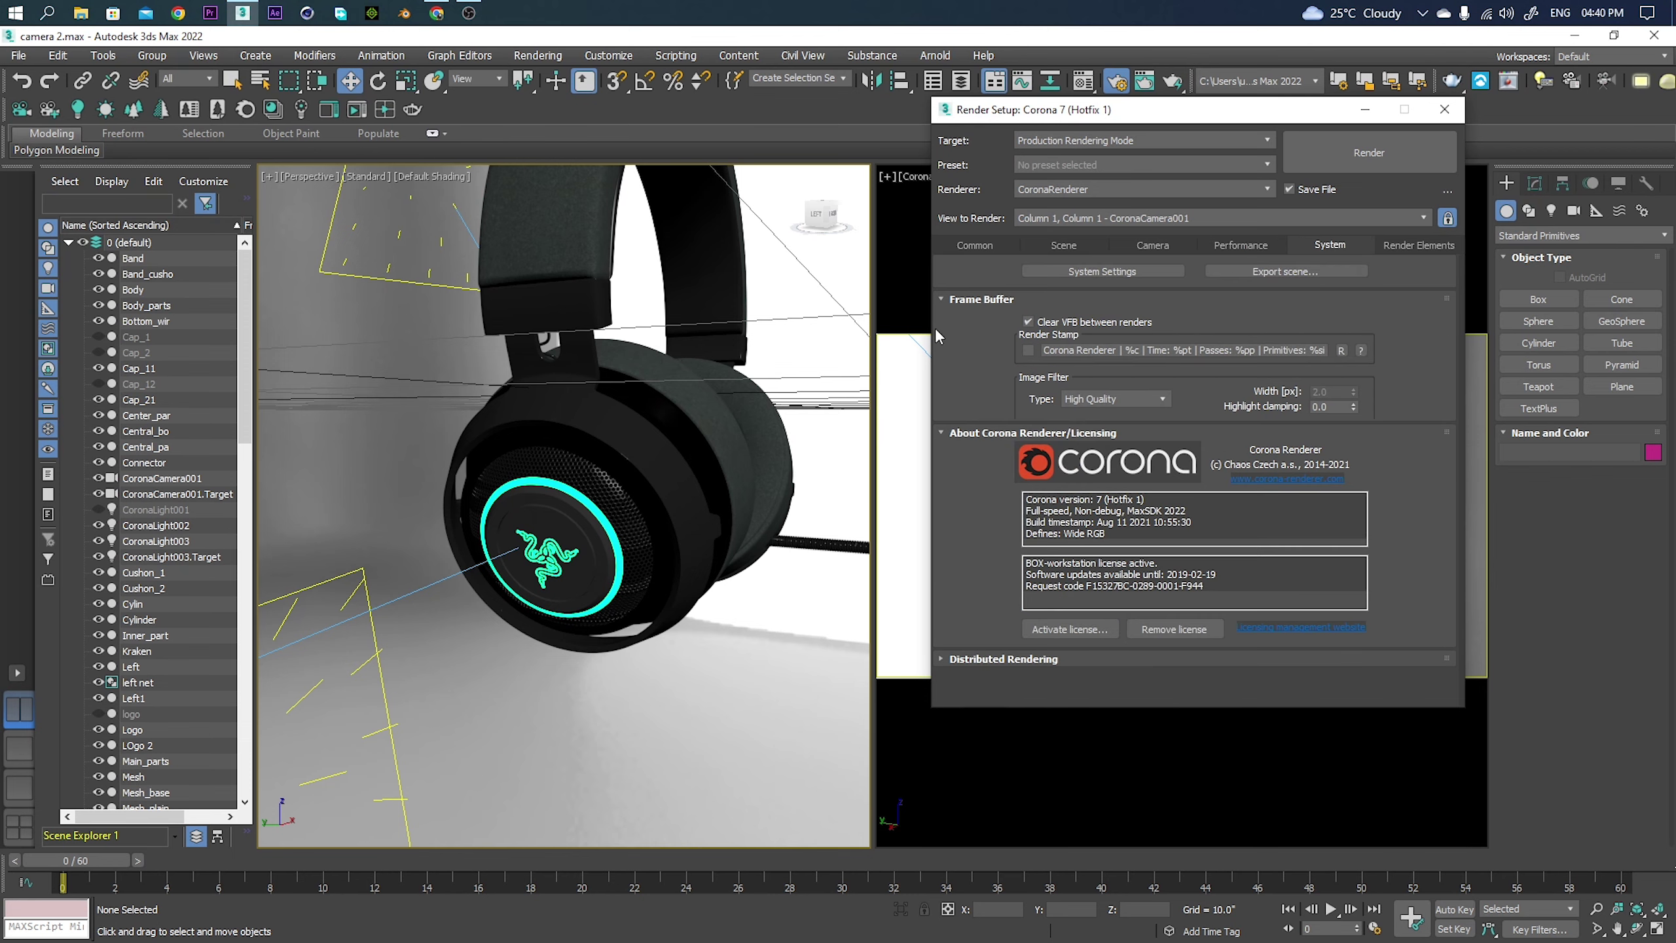
click(1131, 397)
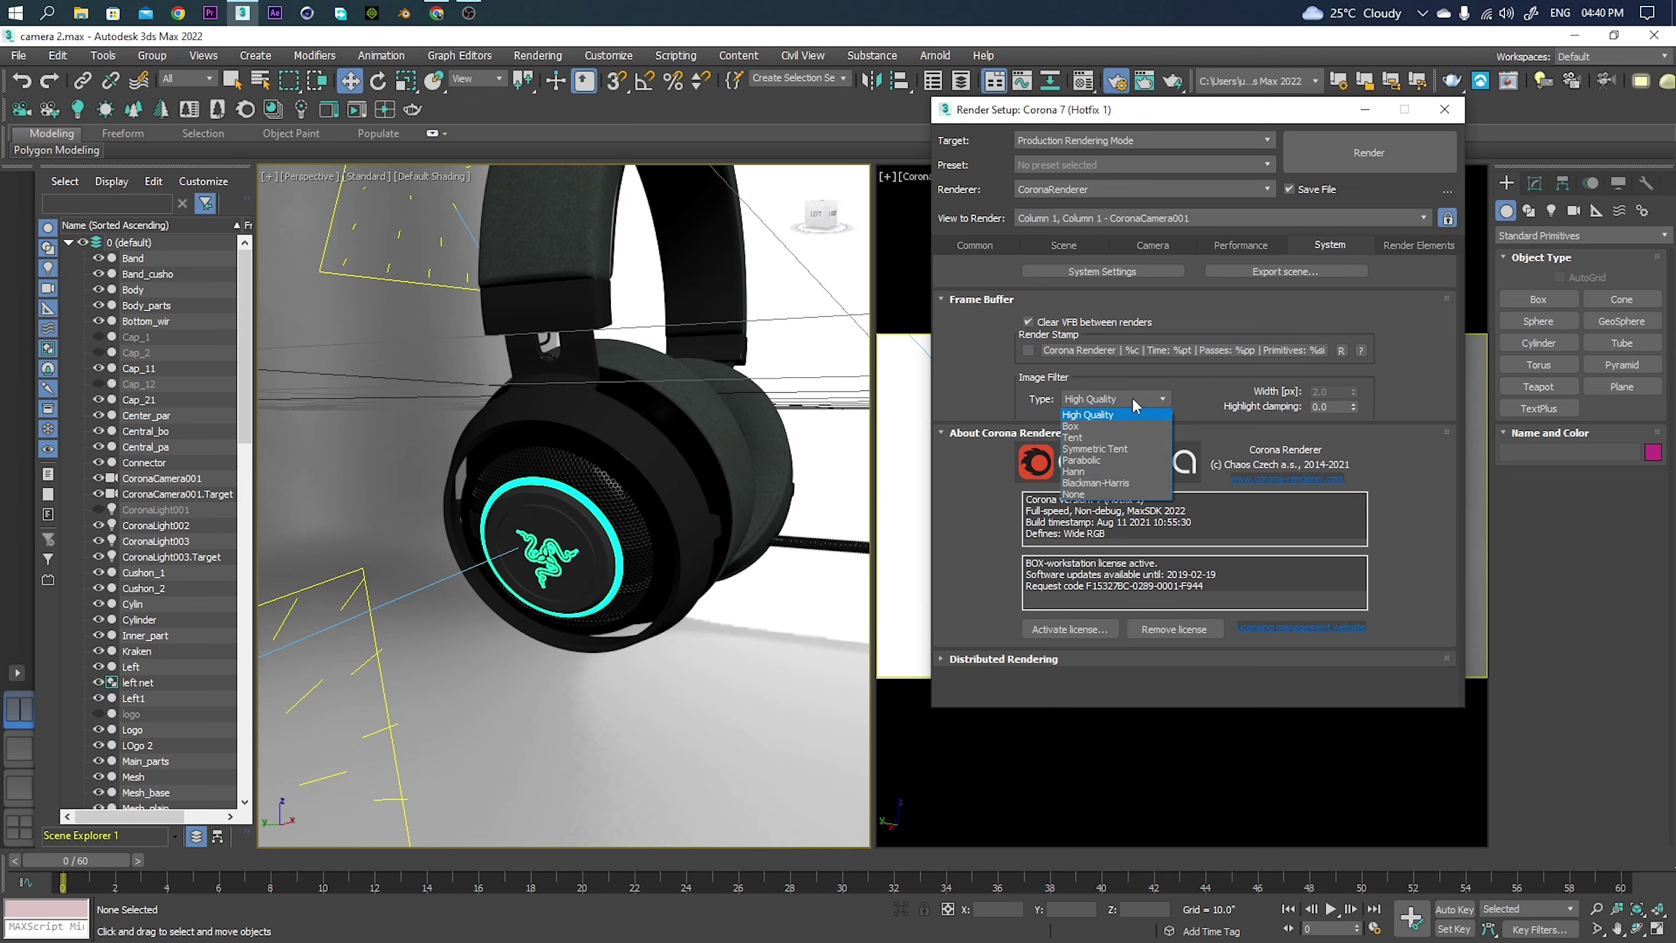
click(1403, 243)
click(1325, 245)
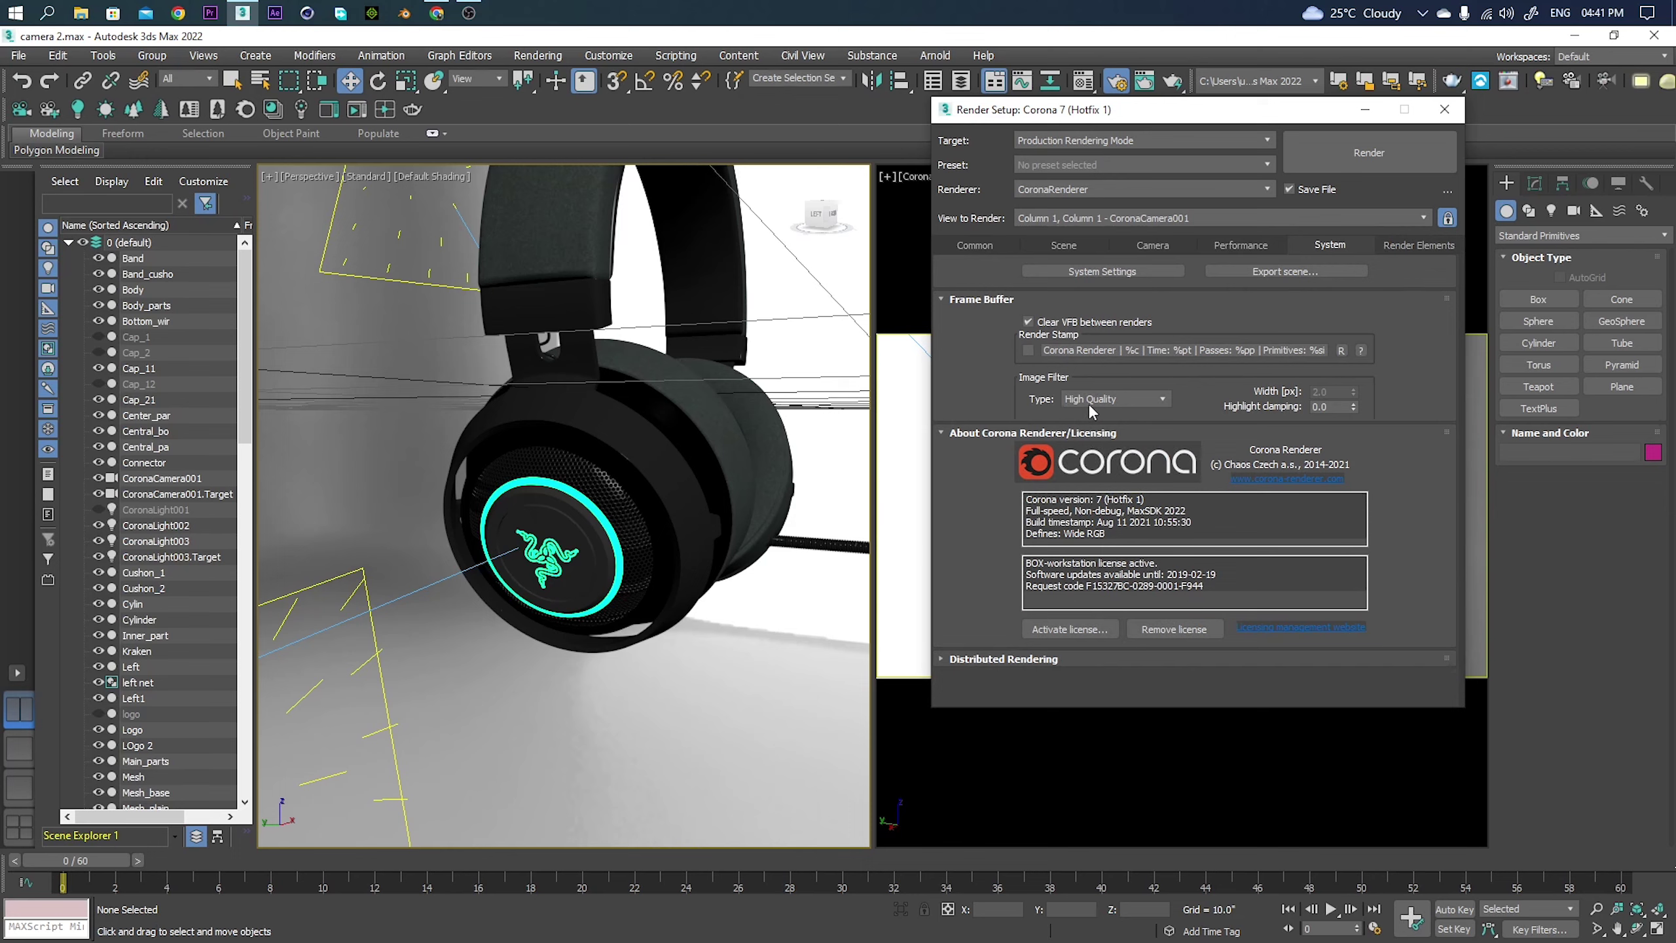
click(1089, 402)
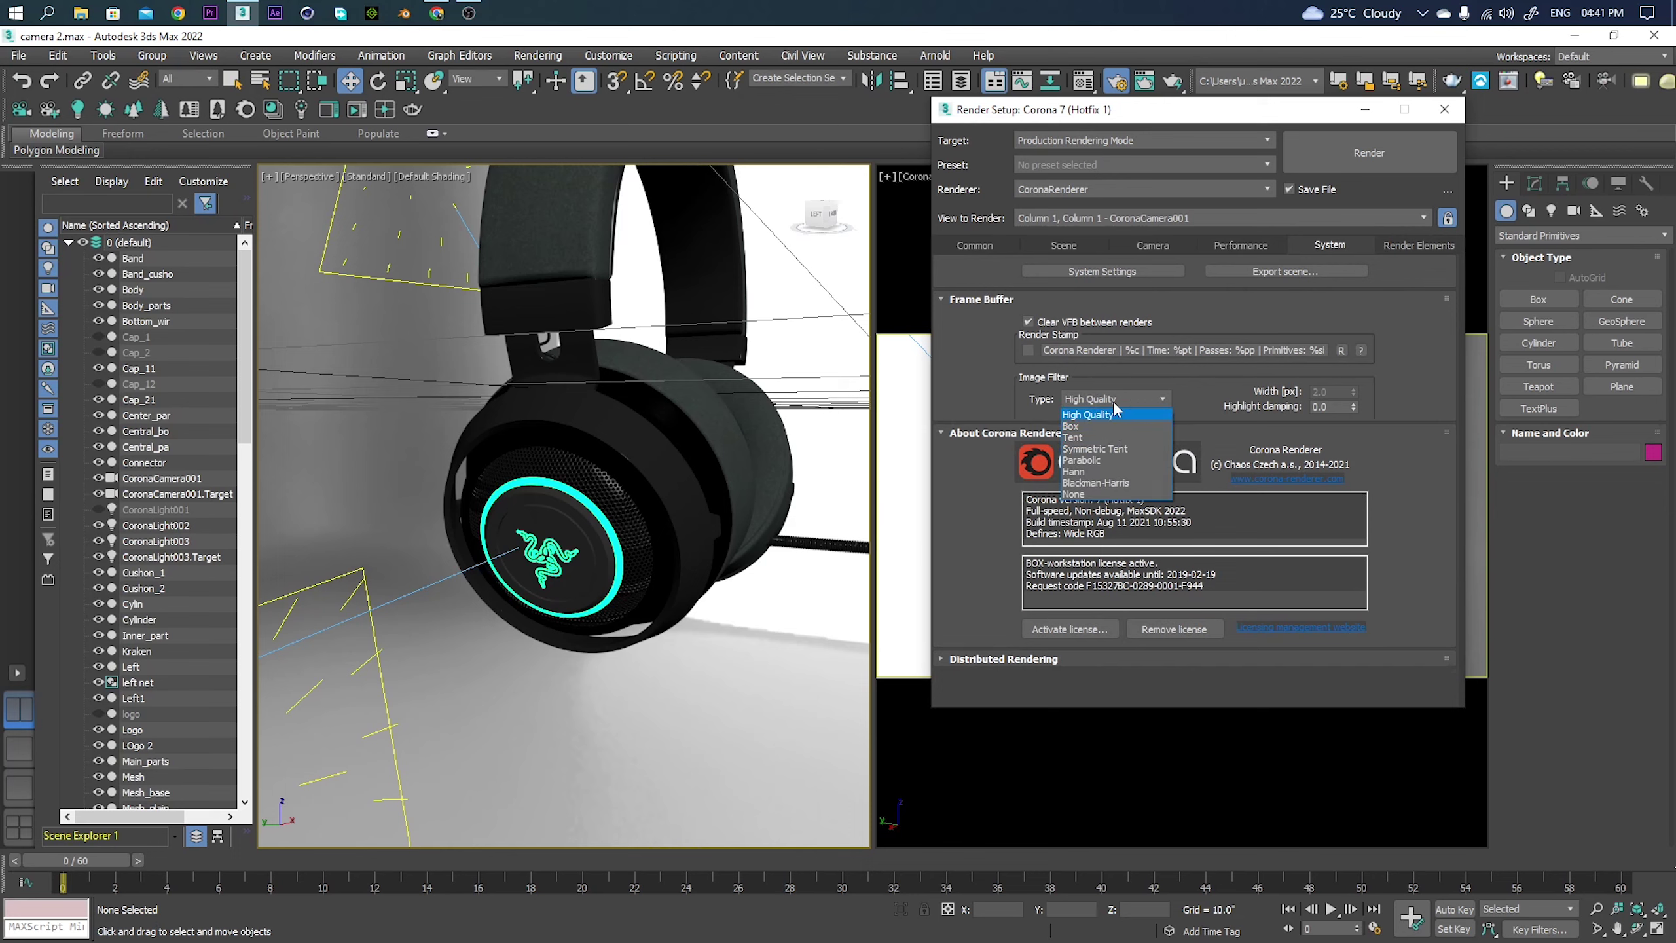
click(1114, 412)
click(1422, 246)
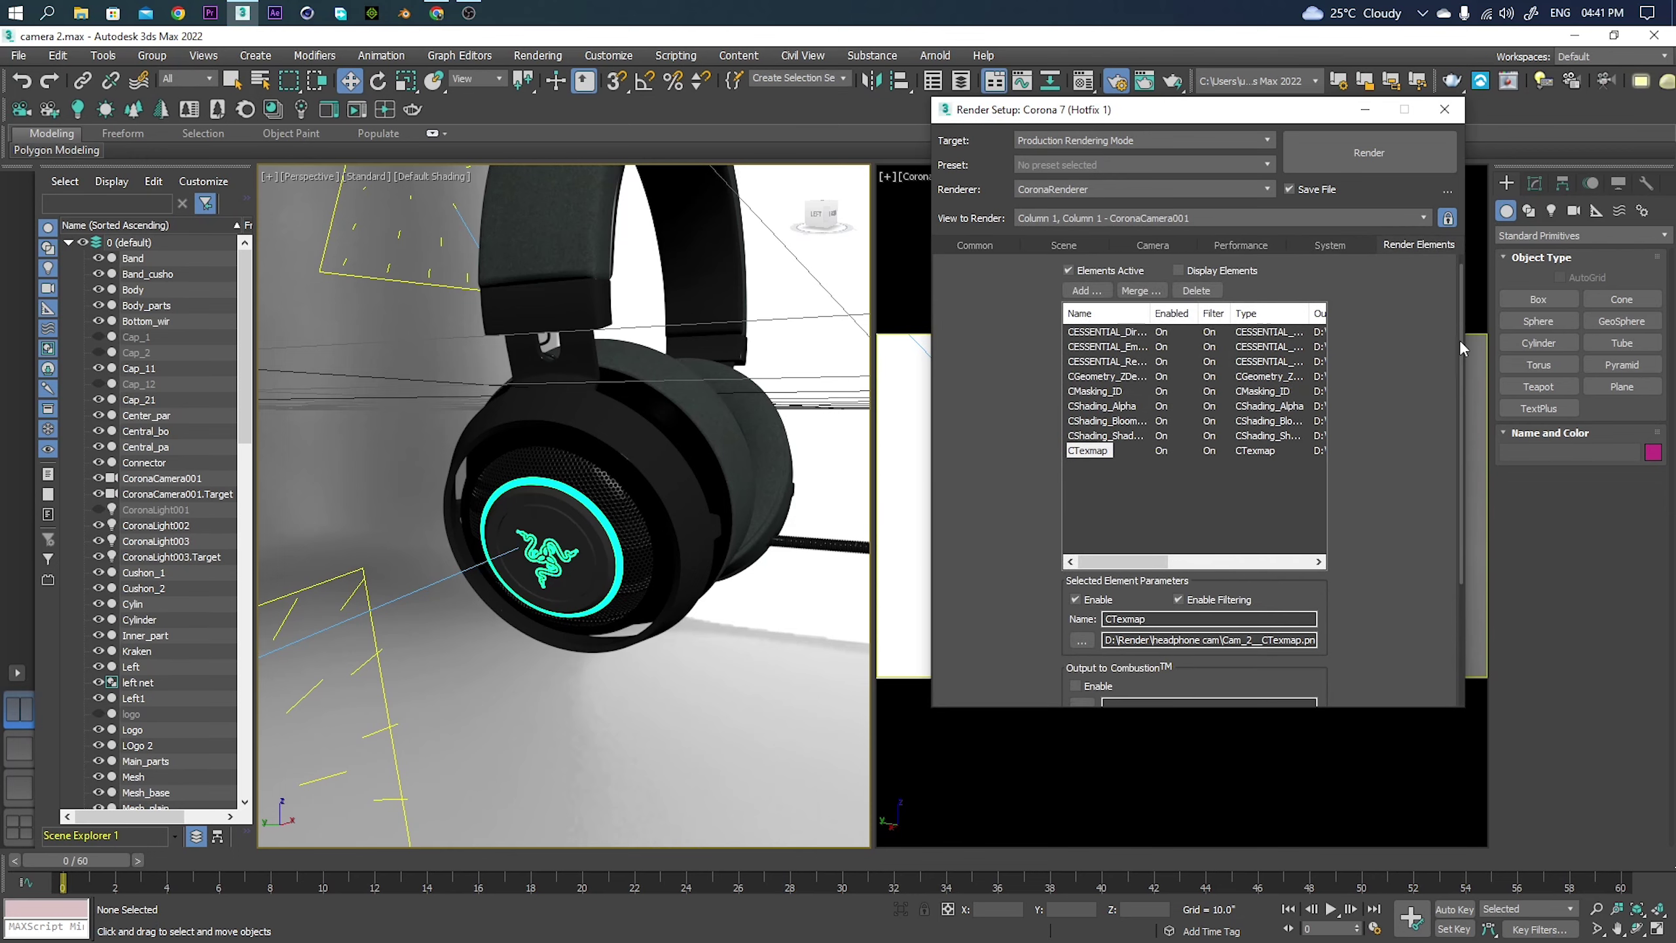
Open the Add render elements list and scroll through the available elements.
scroll(1459, 339, down, 5)
drag(1460, 474, 1453, 291)
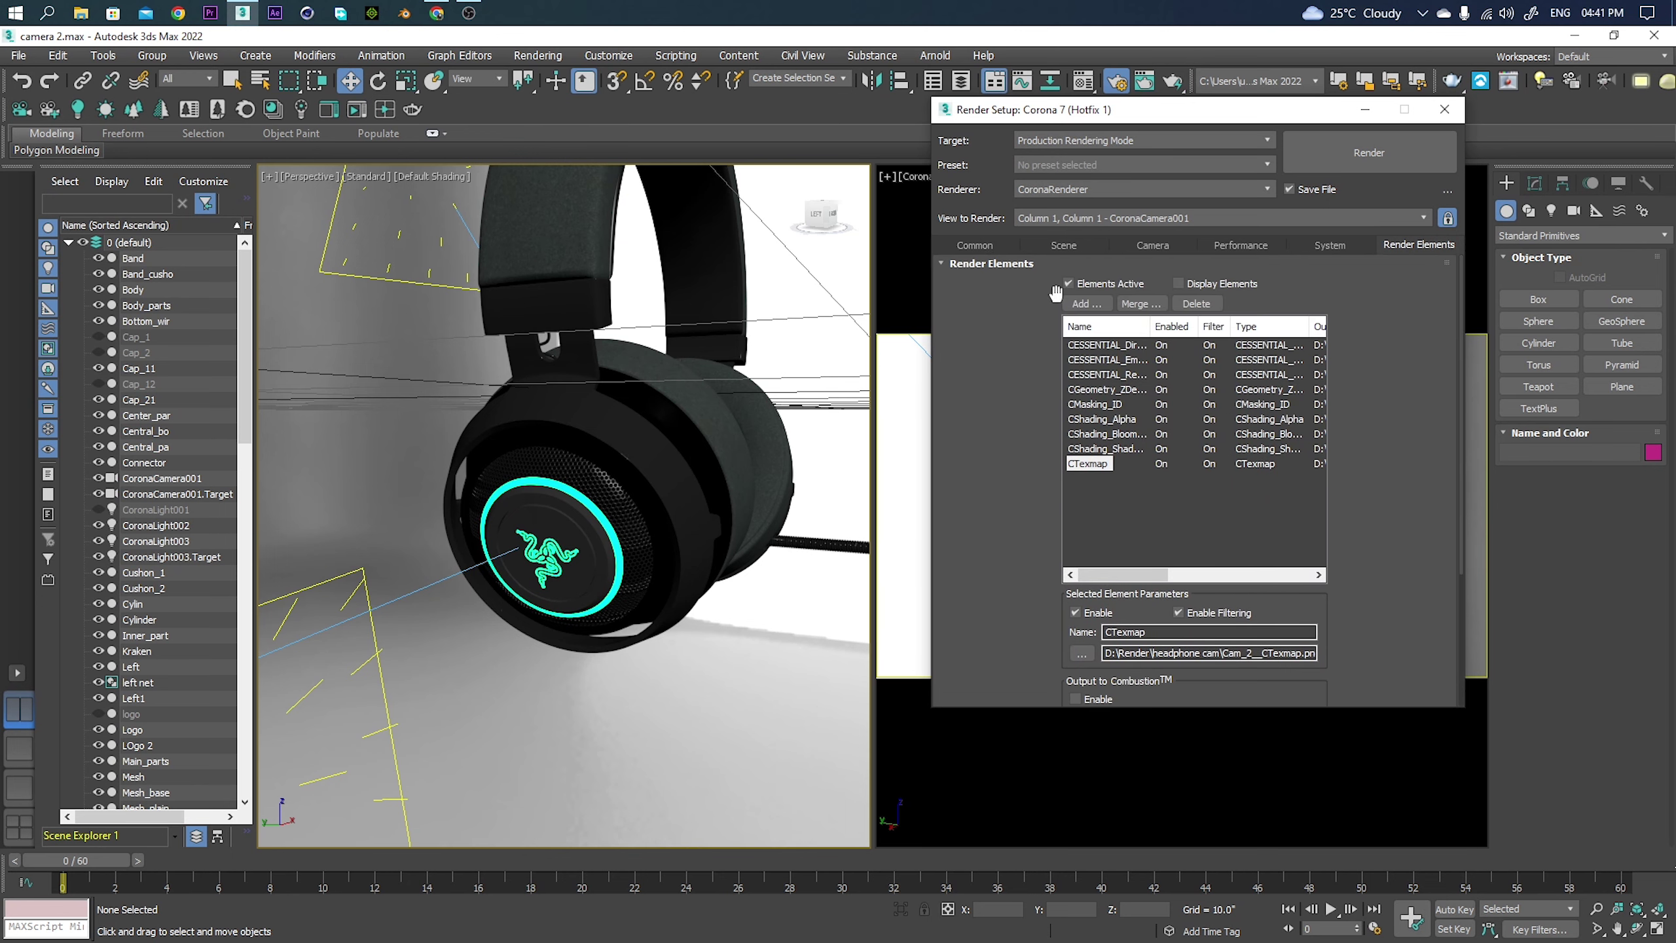
click(1070, 300)
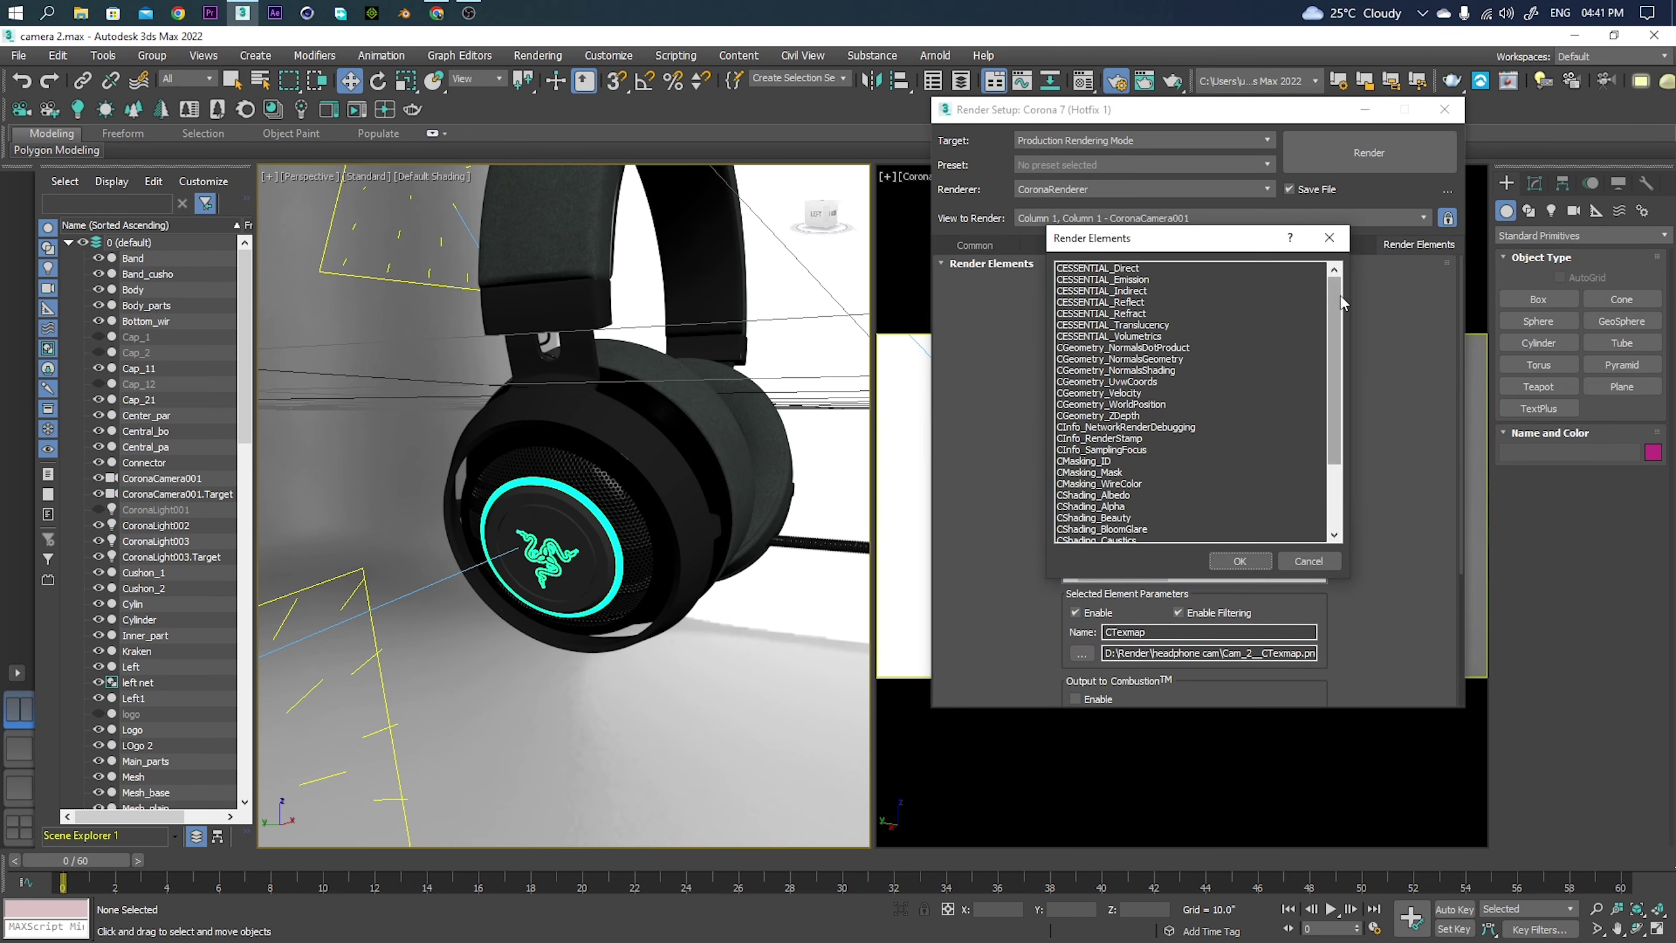
drag(1341, 296, 1338, 363)
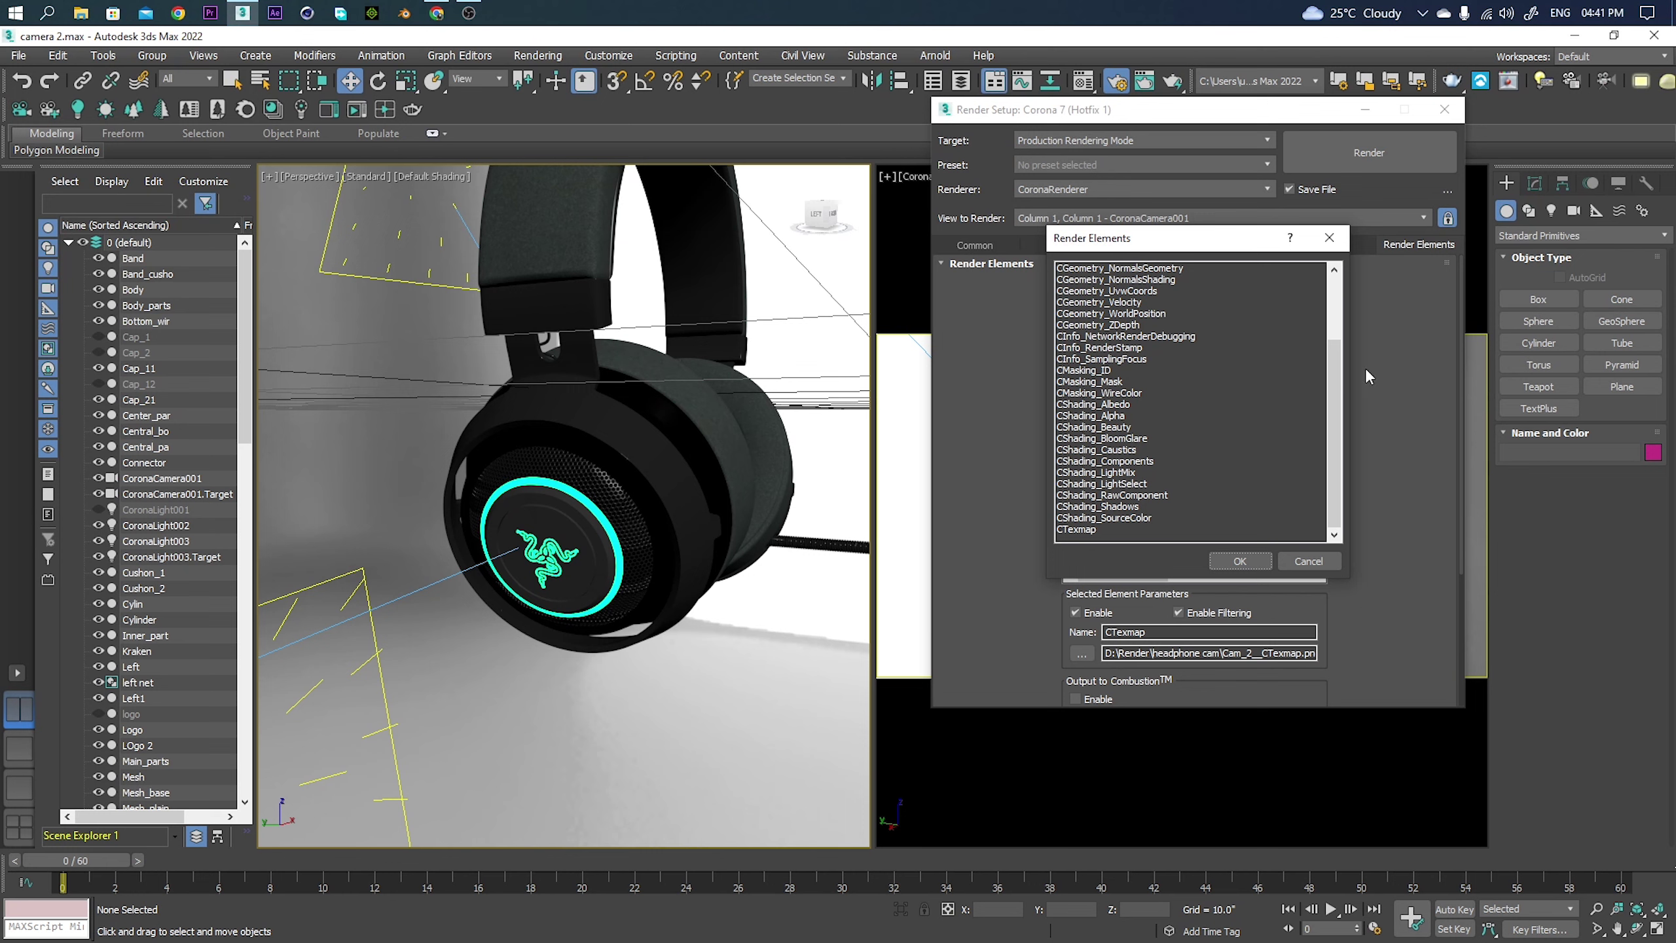
scroll(1335, 370, up, 3)
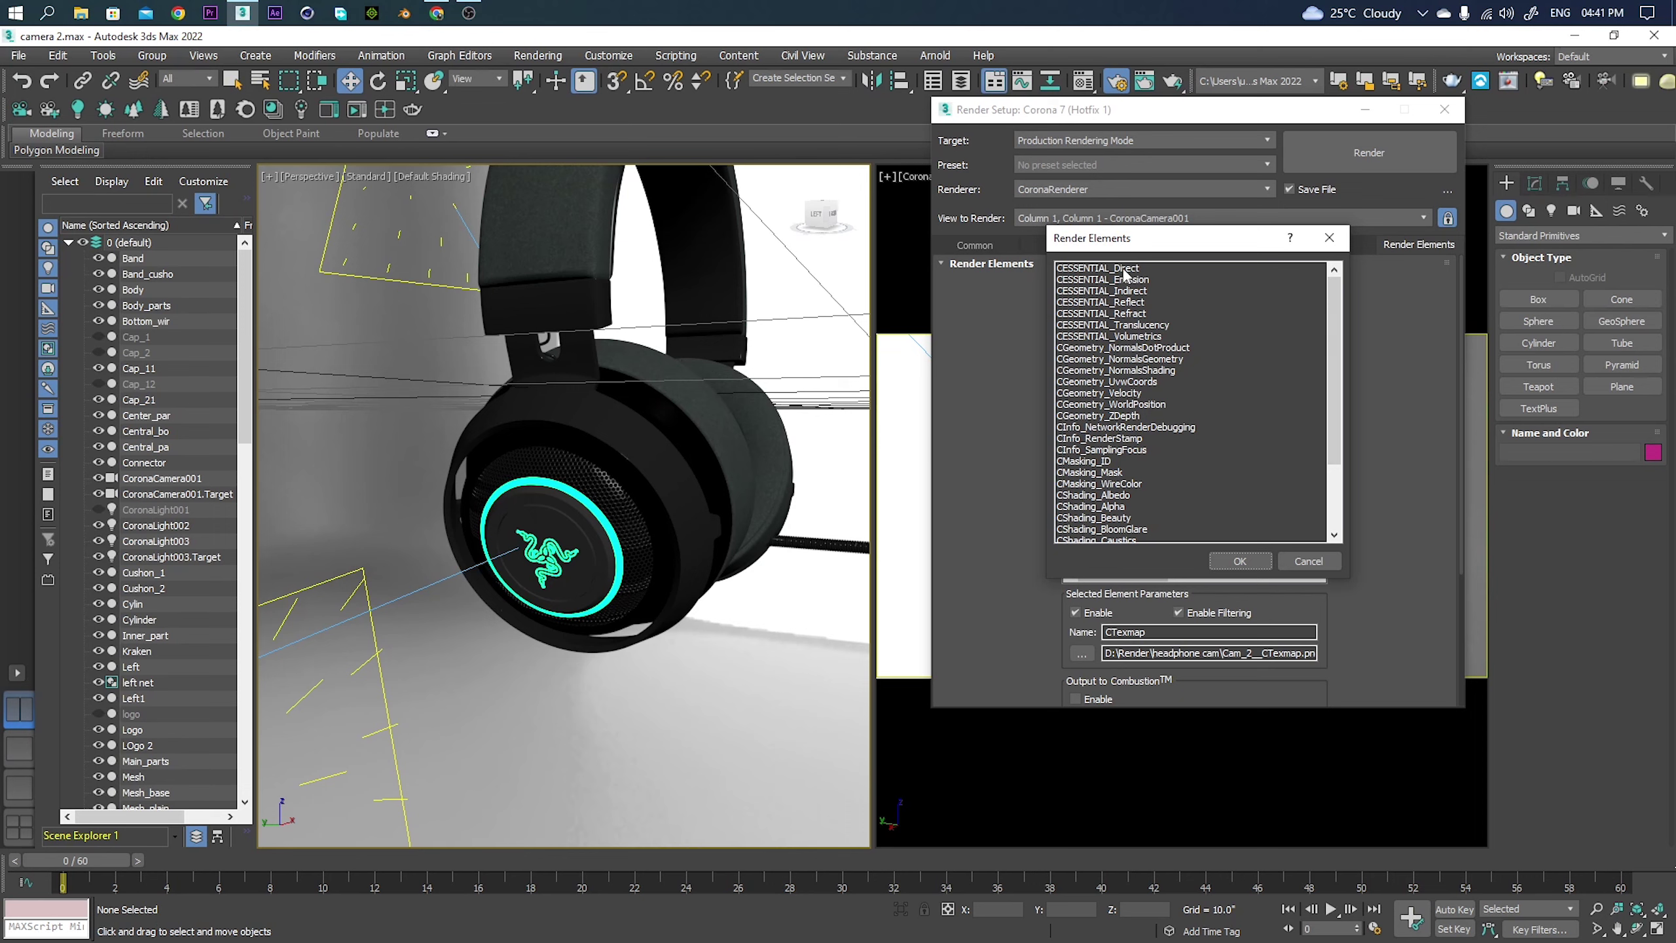
scroll(1338, 330, down, 1)
scroll(1338, 330, down, 1)
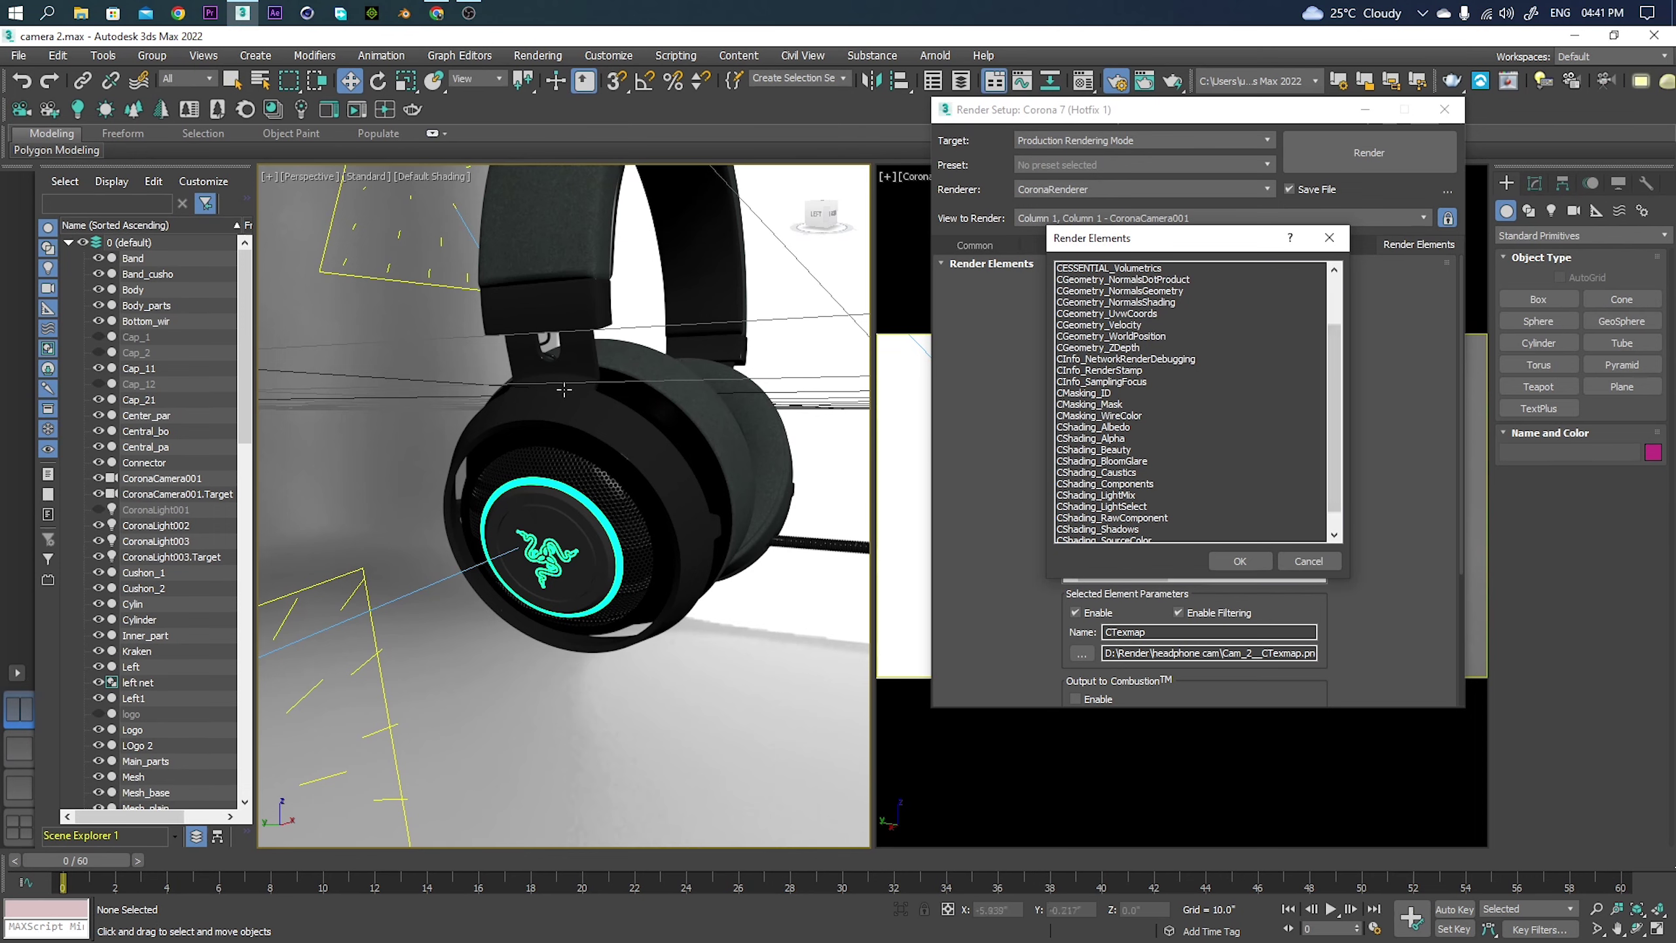
scroll(1340, 295, up, 2)
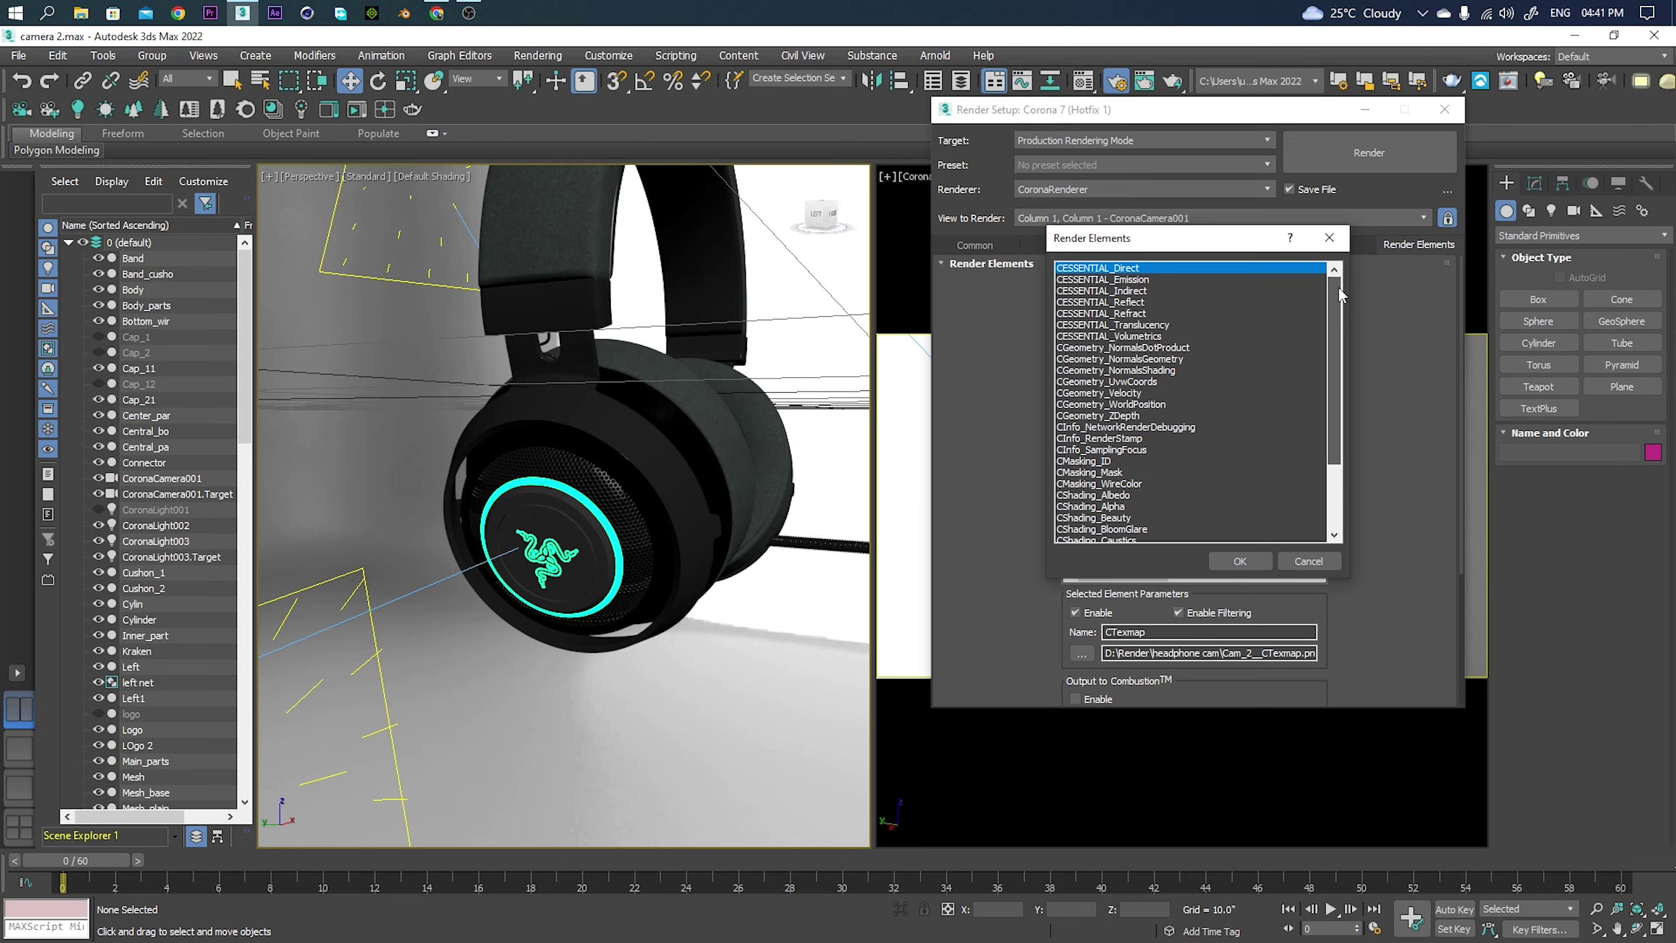
Try out entries like CESSENTIAL_Emission, CShading_Albedo and CMasking_ID, then cancel without adding.
click(1140, 280)
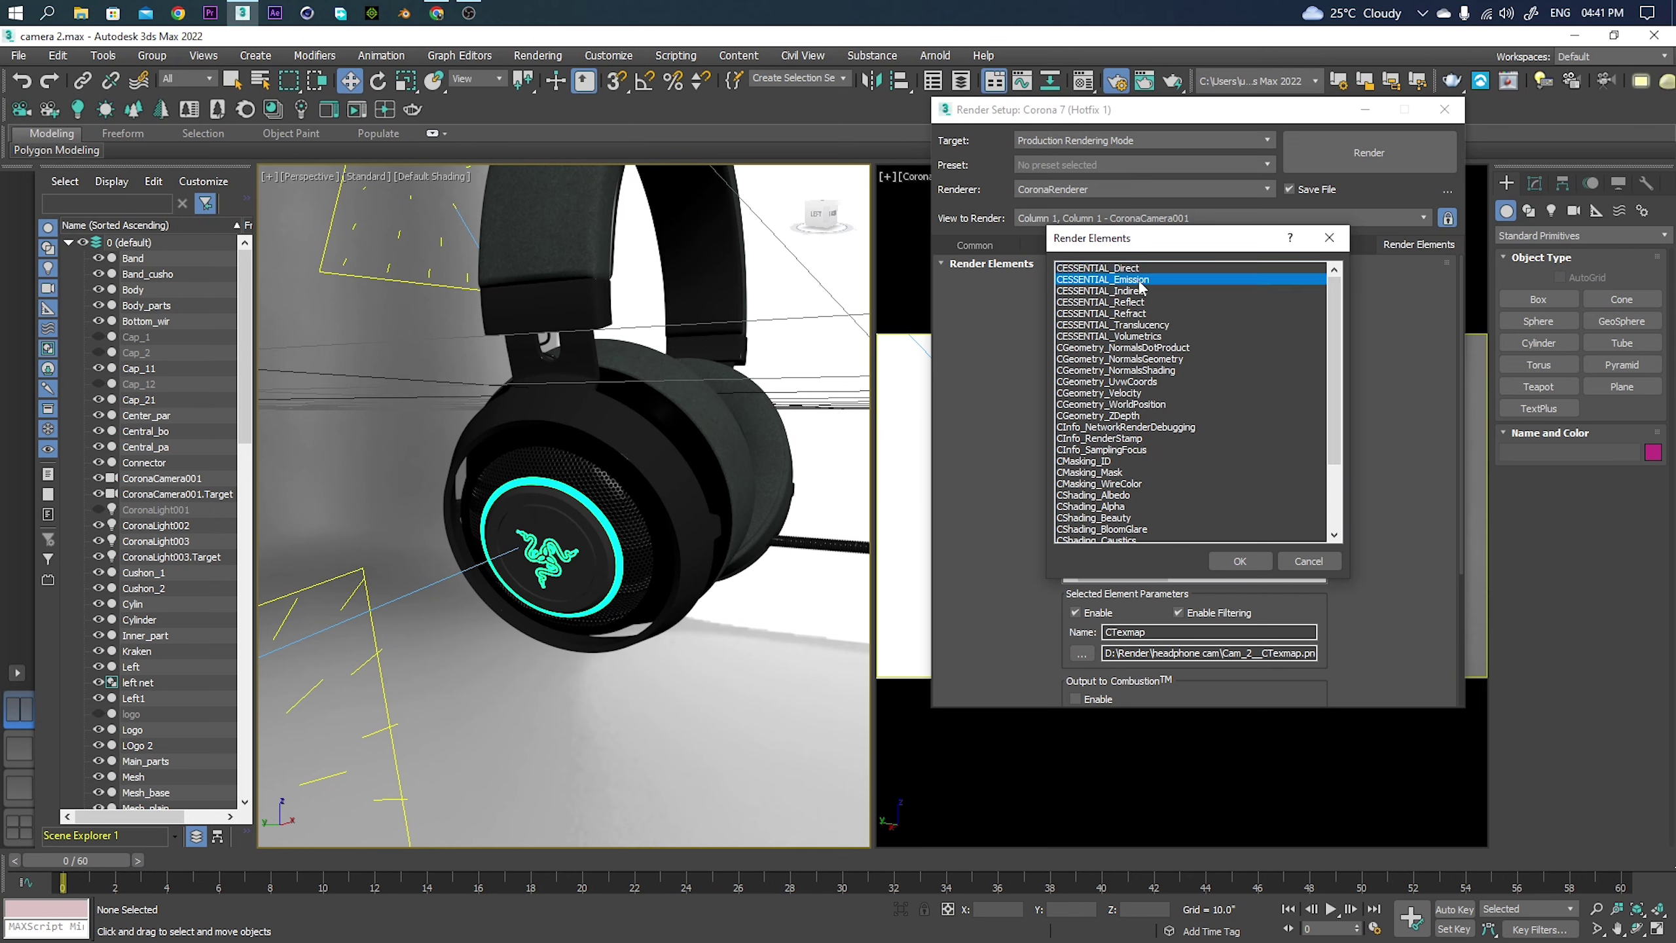
drag(1136, 291, 1125, 359)
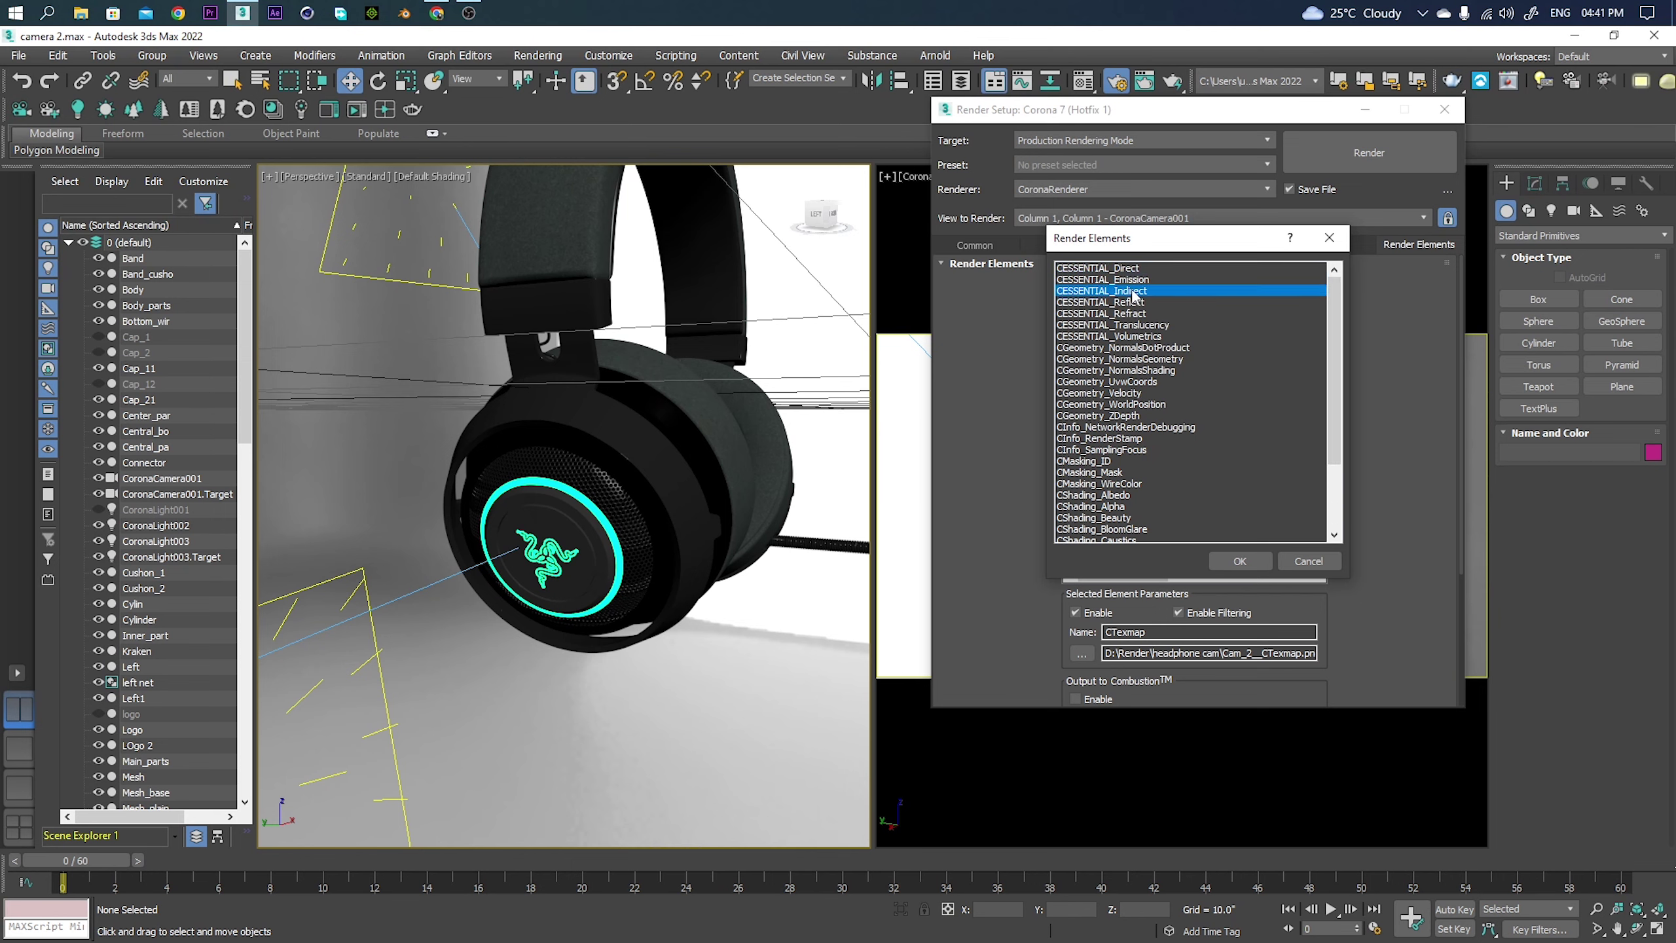
drag(1115, 471, 1121, 483)
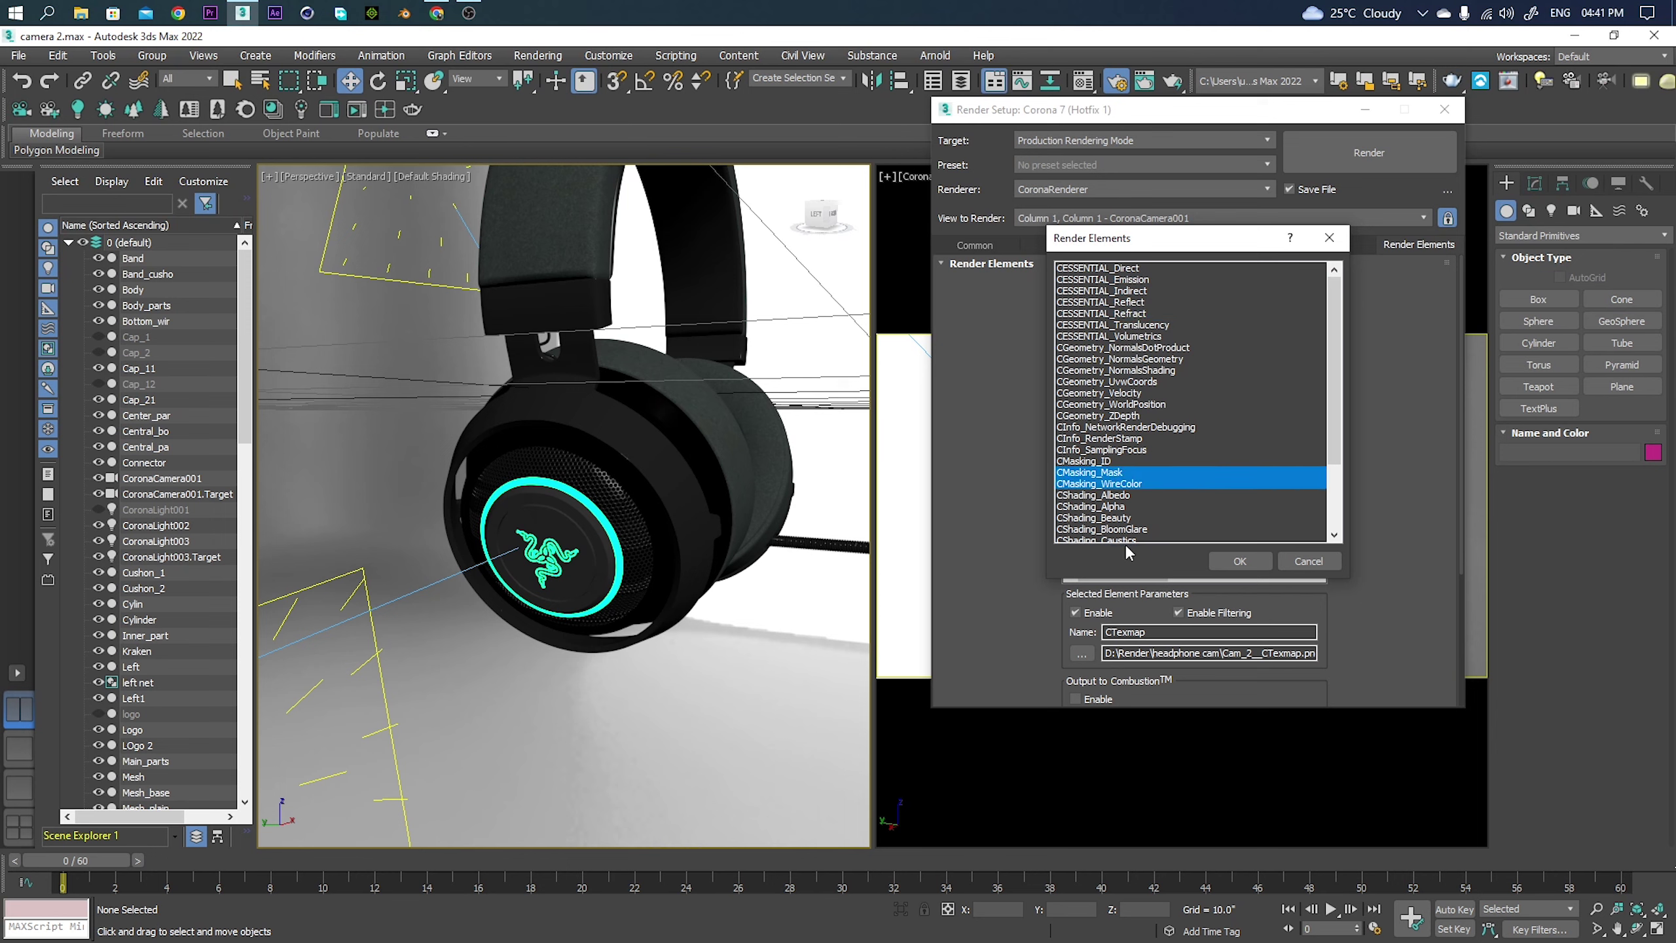
drag(1333, 423, 1329, 475)
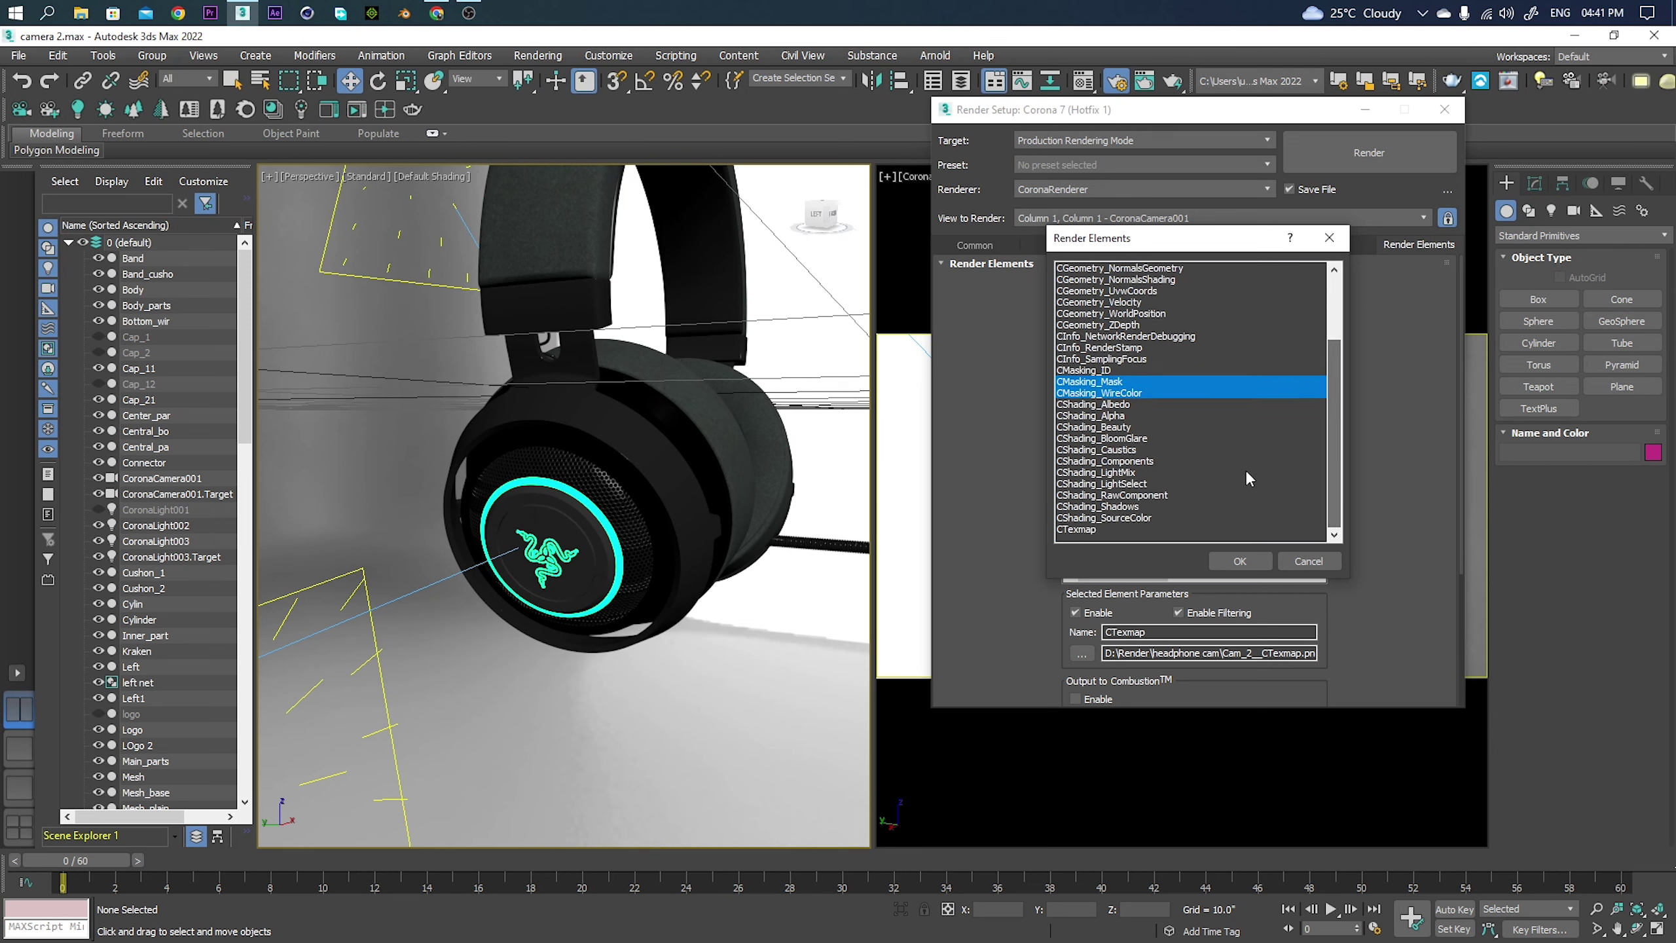
click(1131, 405)
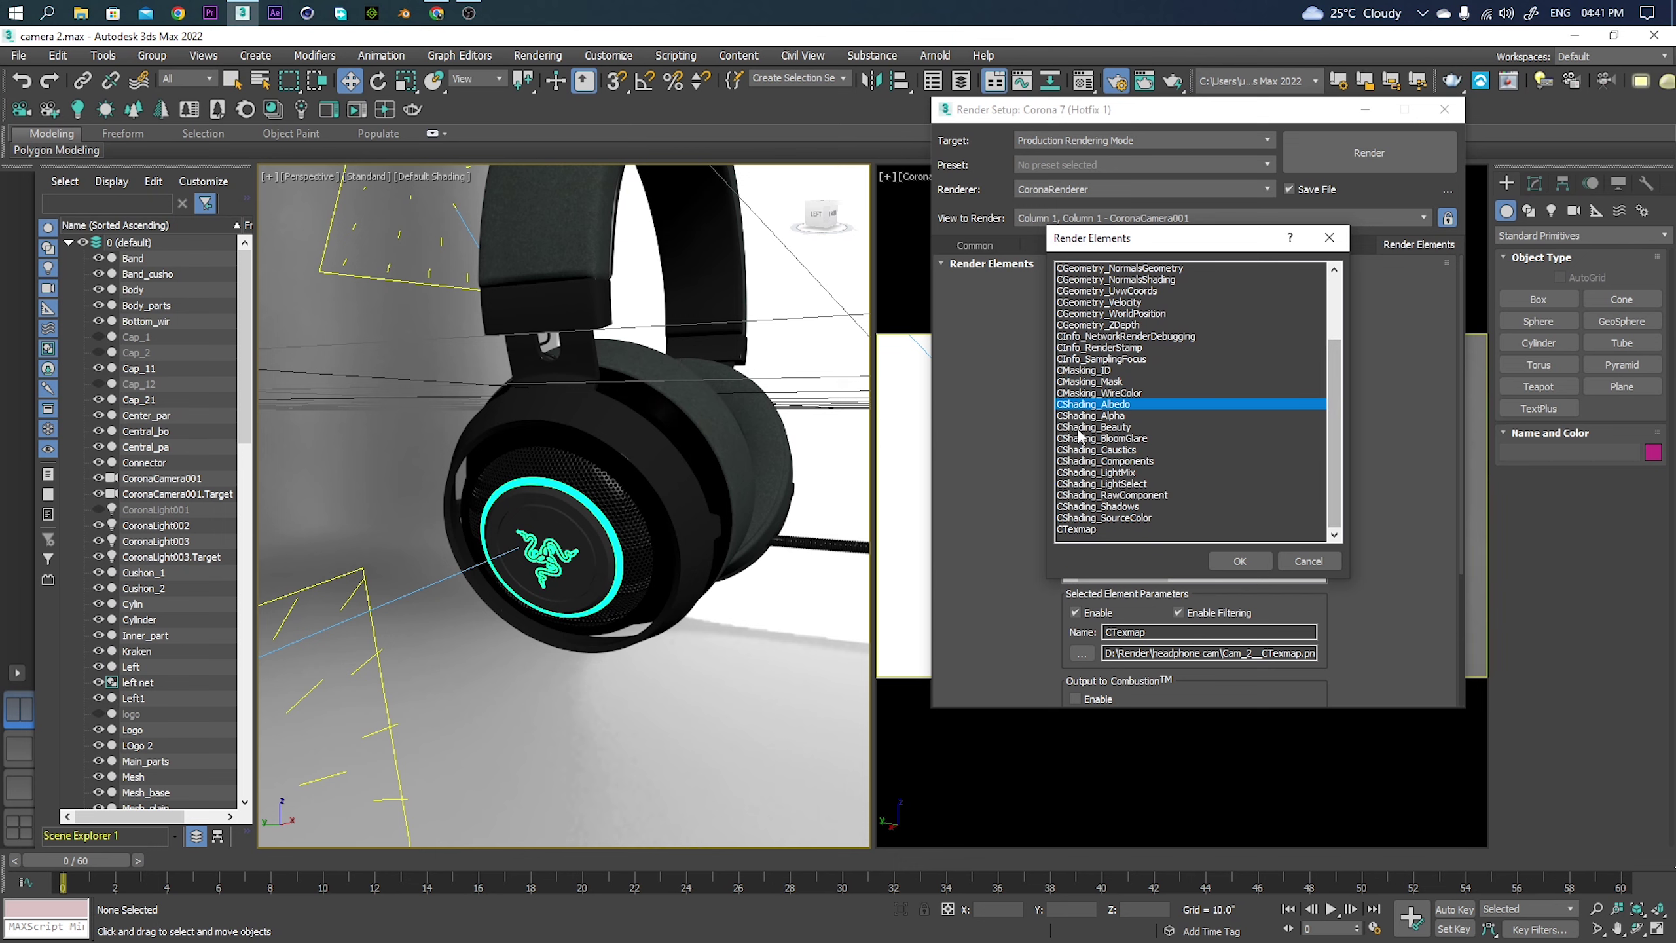
click(1082, 393)
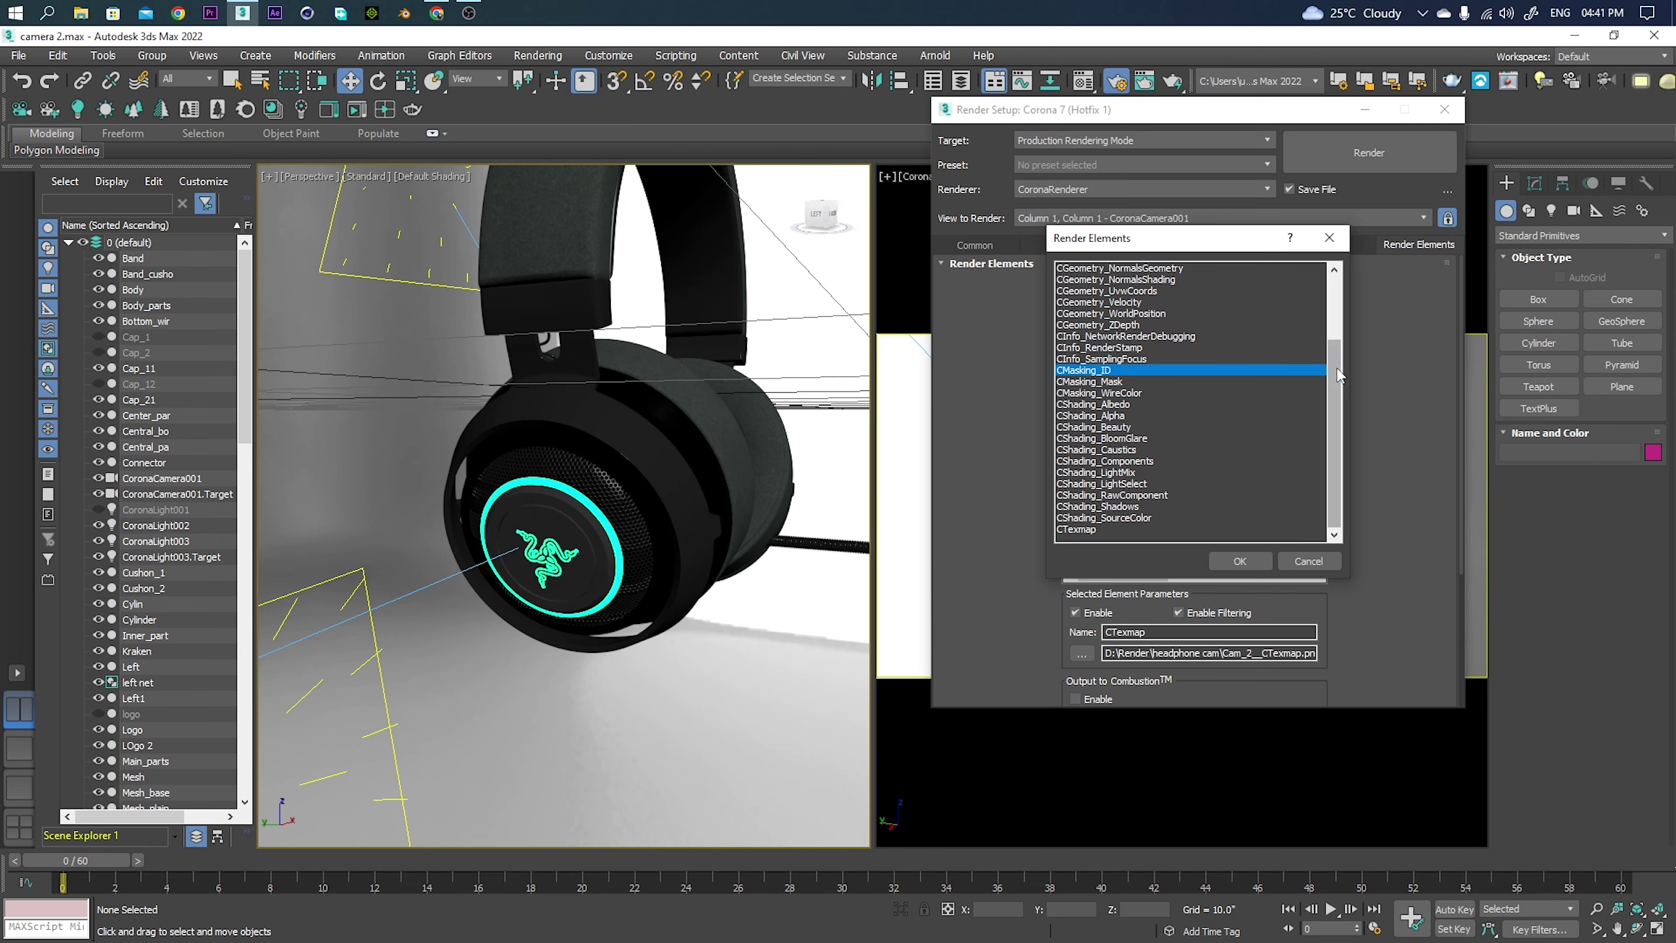
drag(1335, 429, 1334, 363)
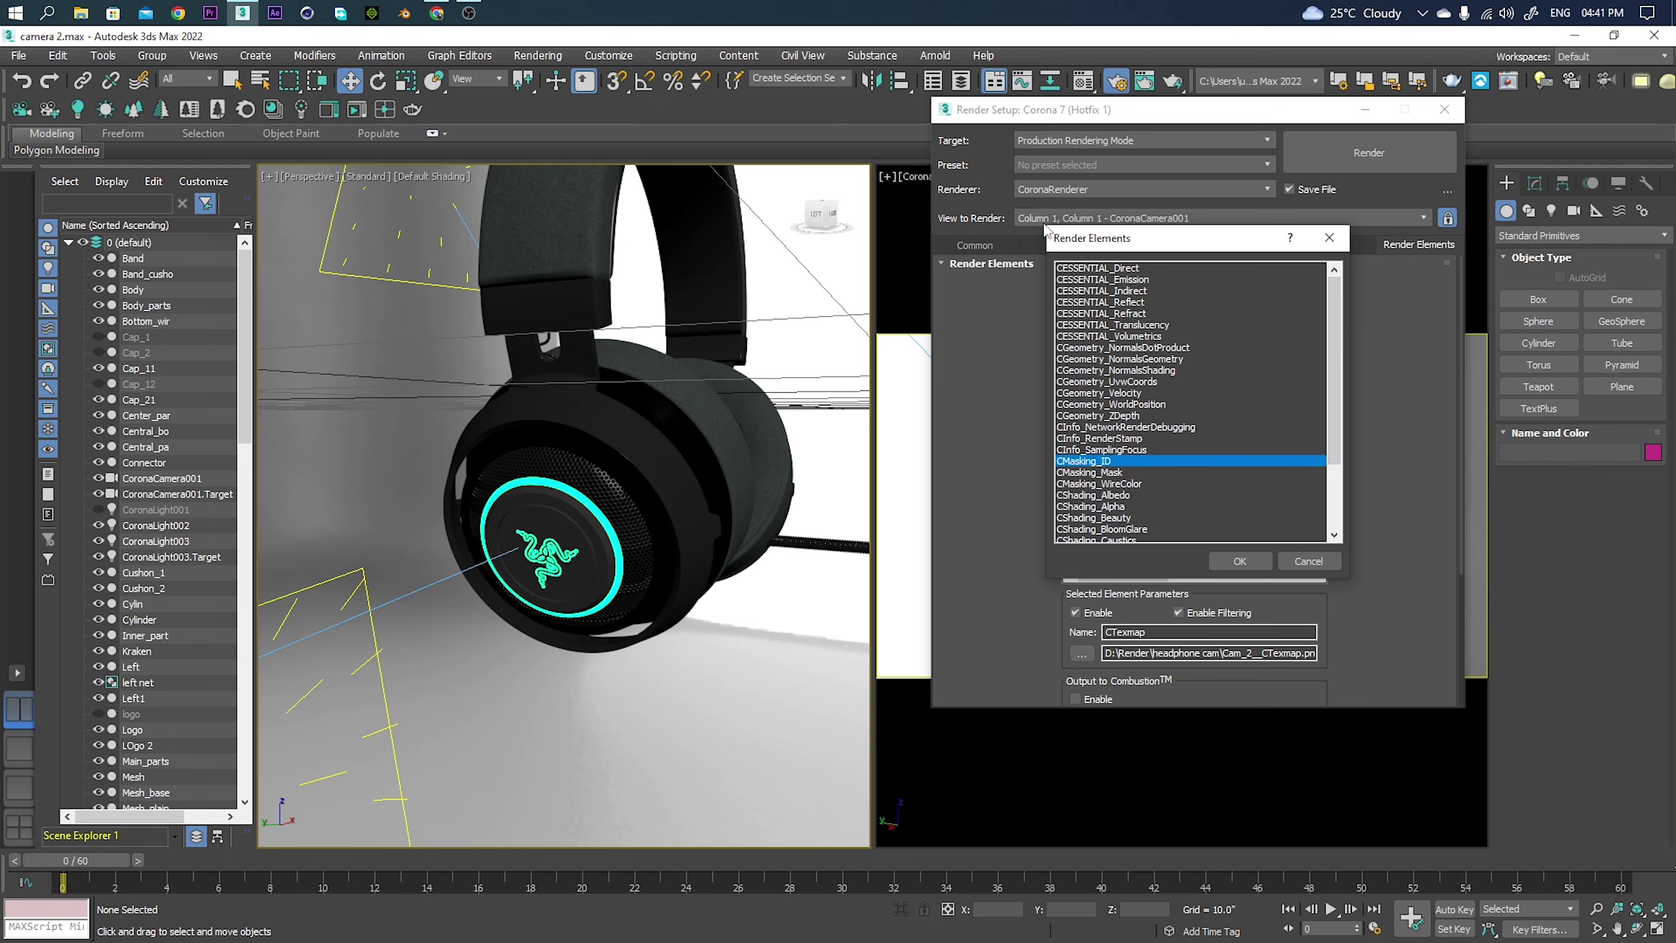
click(1135, 315)
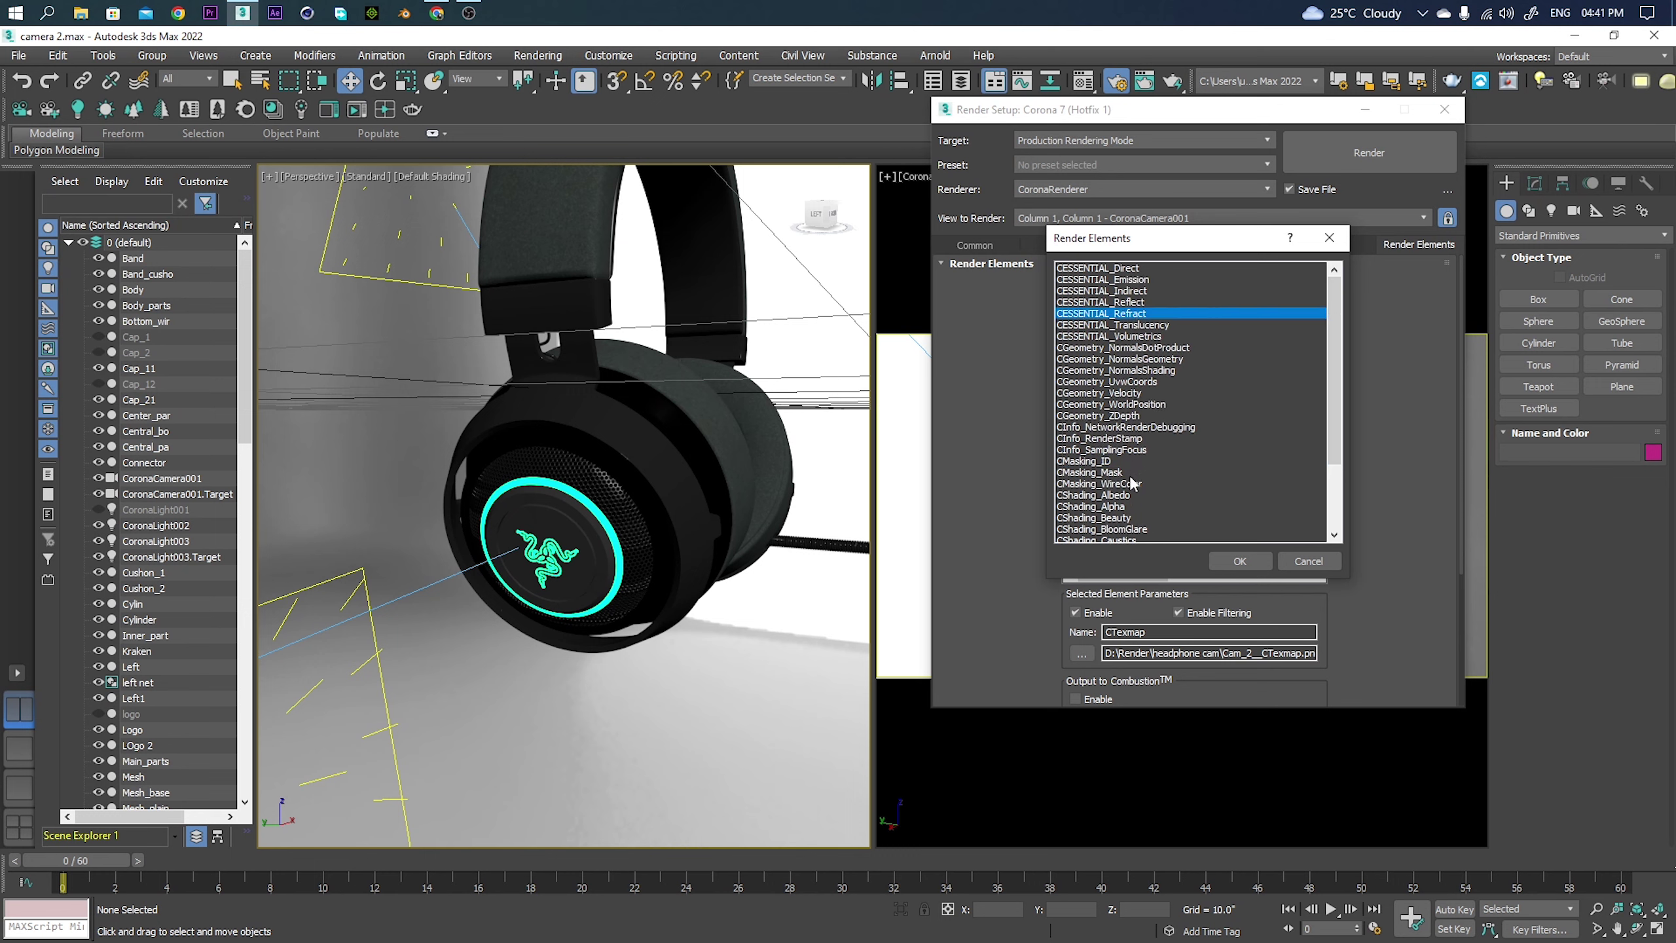
scroll(1131, 484, down, 3)
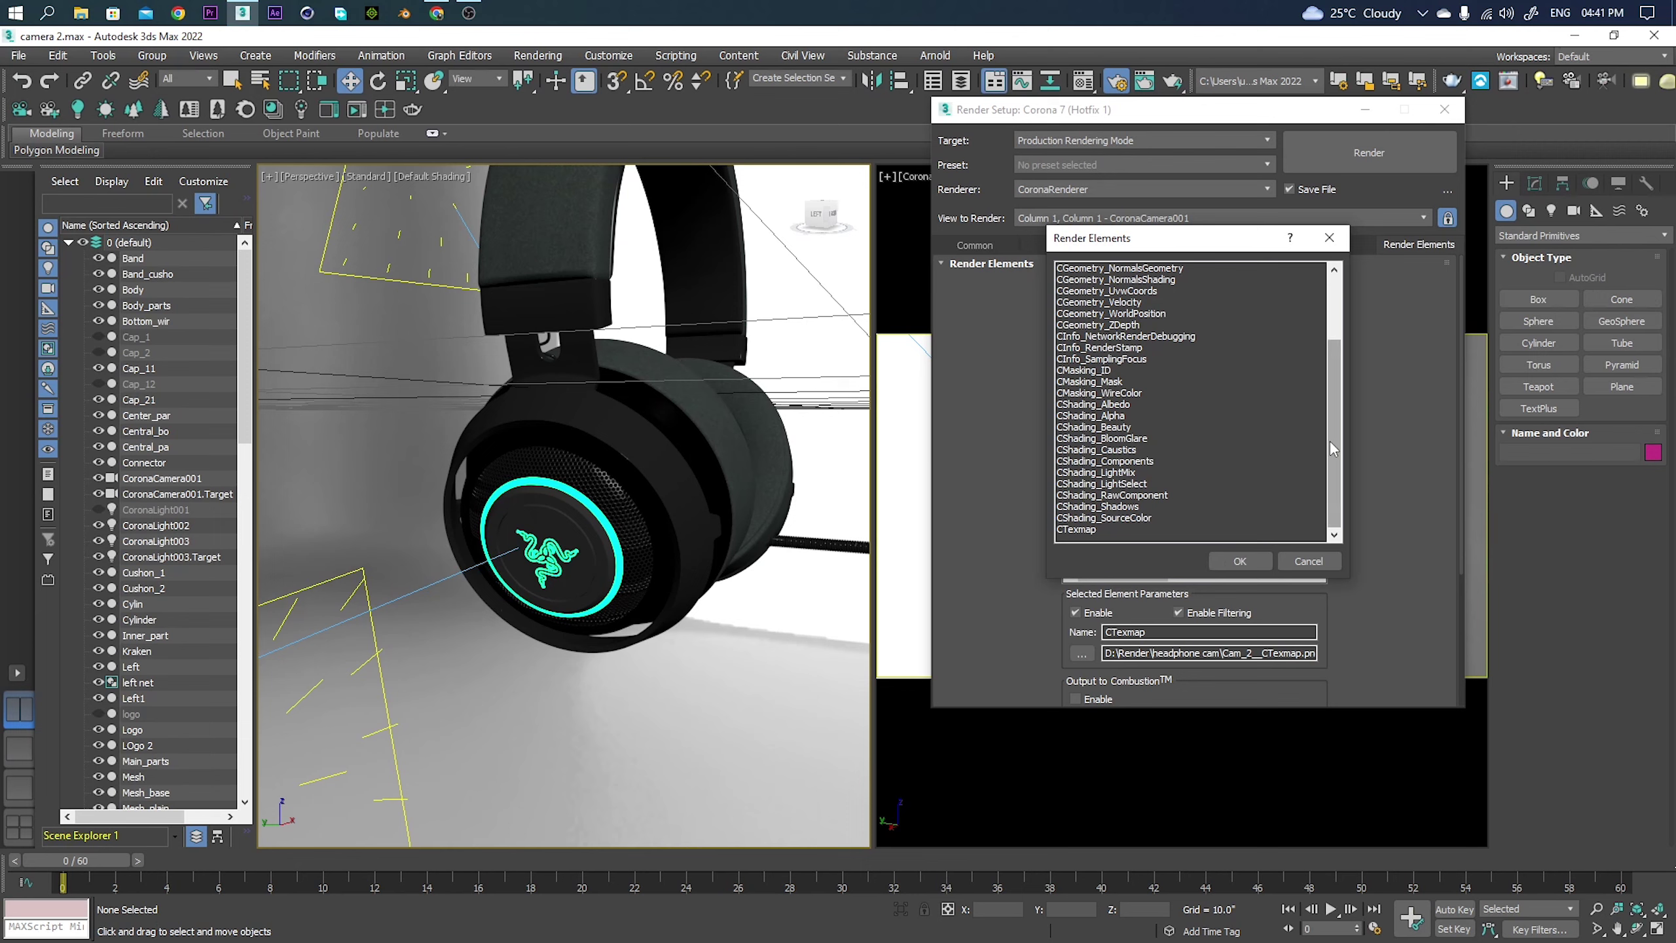
click(1239, 561)
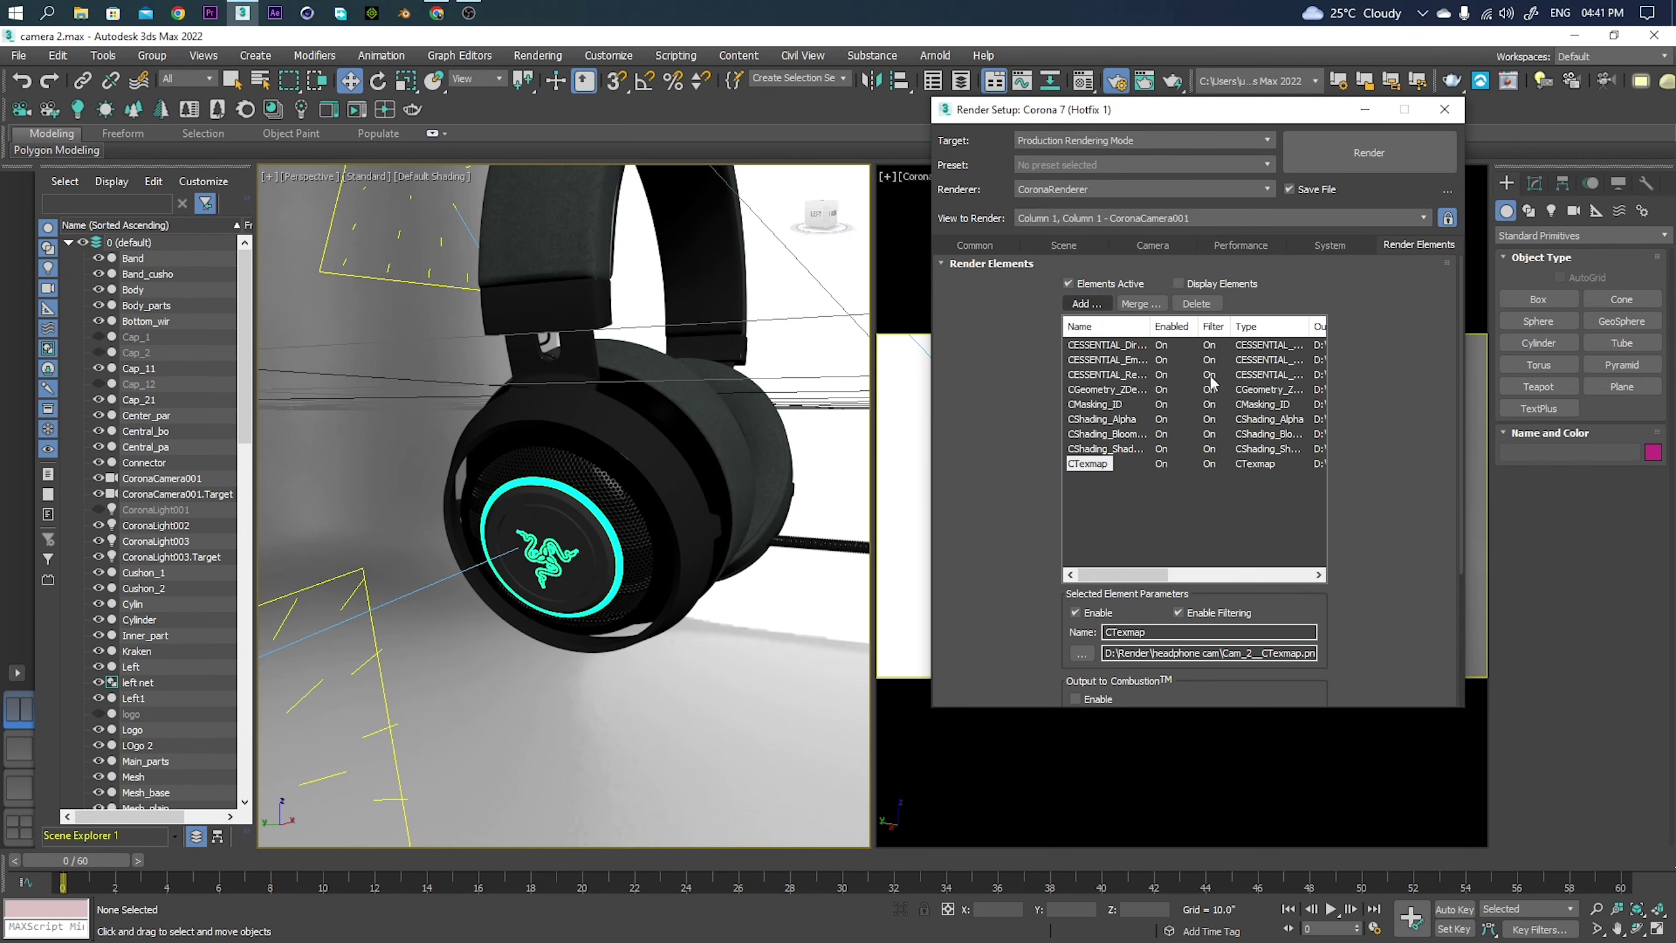
Inspect the parameters of the CGeometry_ZDepth and CTexmap render elements.
click(1135, 348)
click(1129, 389)
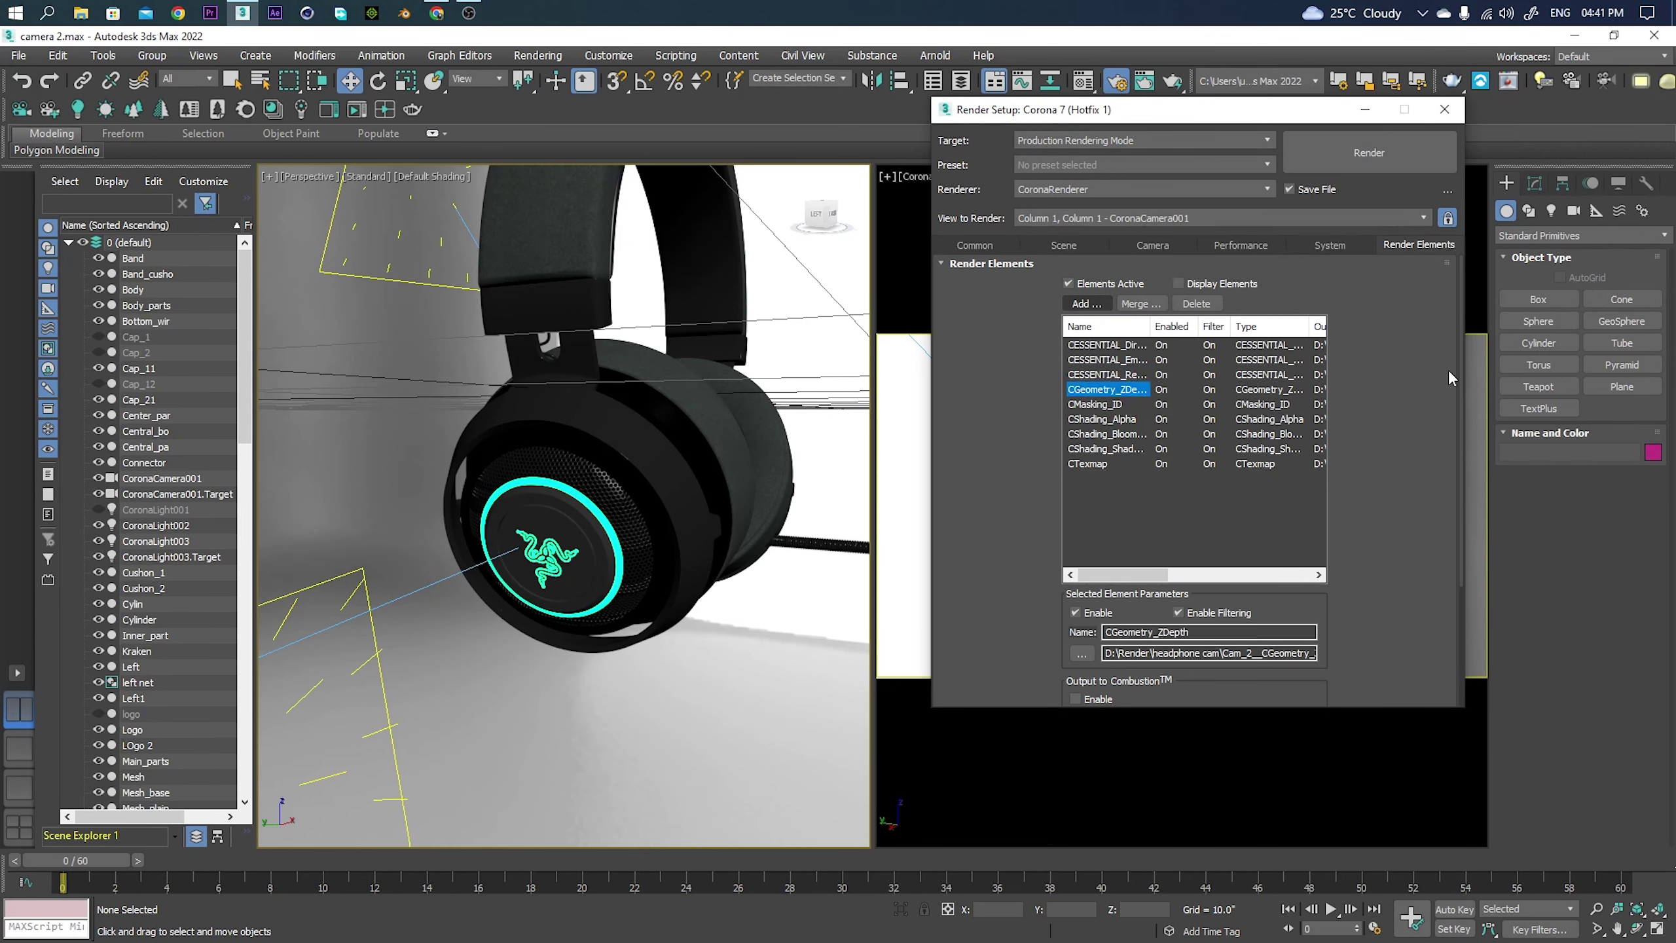
drag(1458, 372, 1462, 514)
drag(1464, 573, 1432, 335)
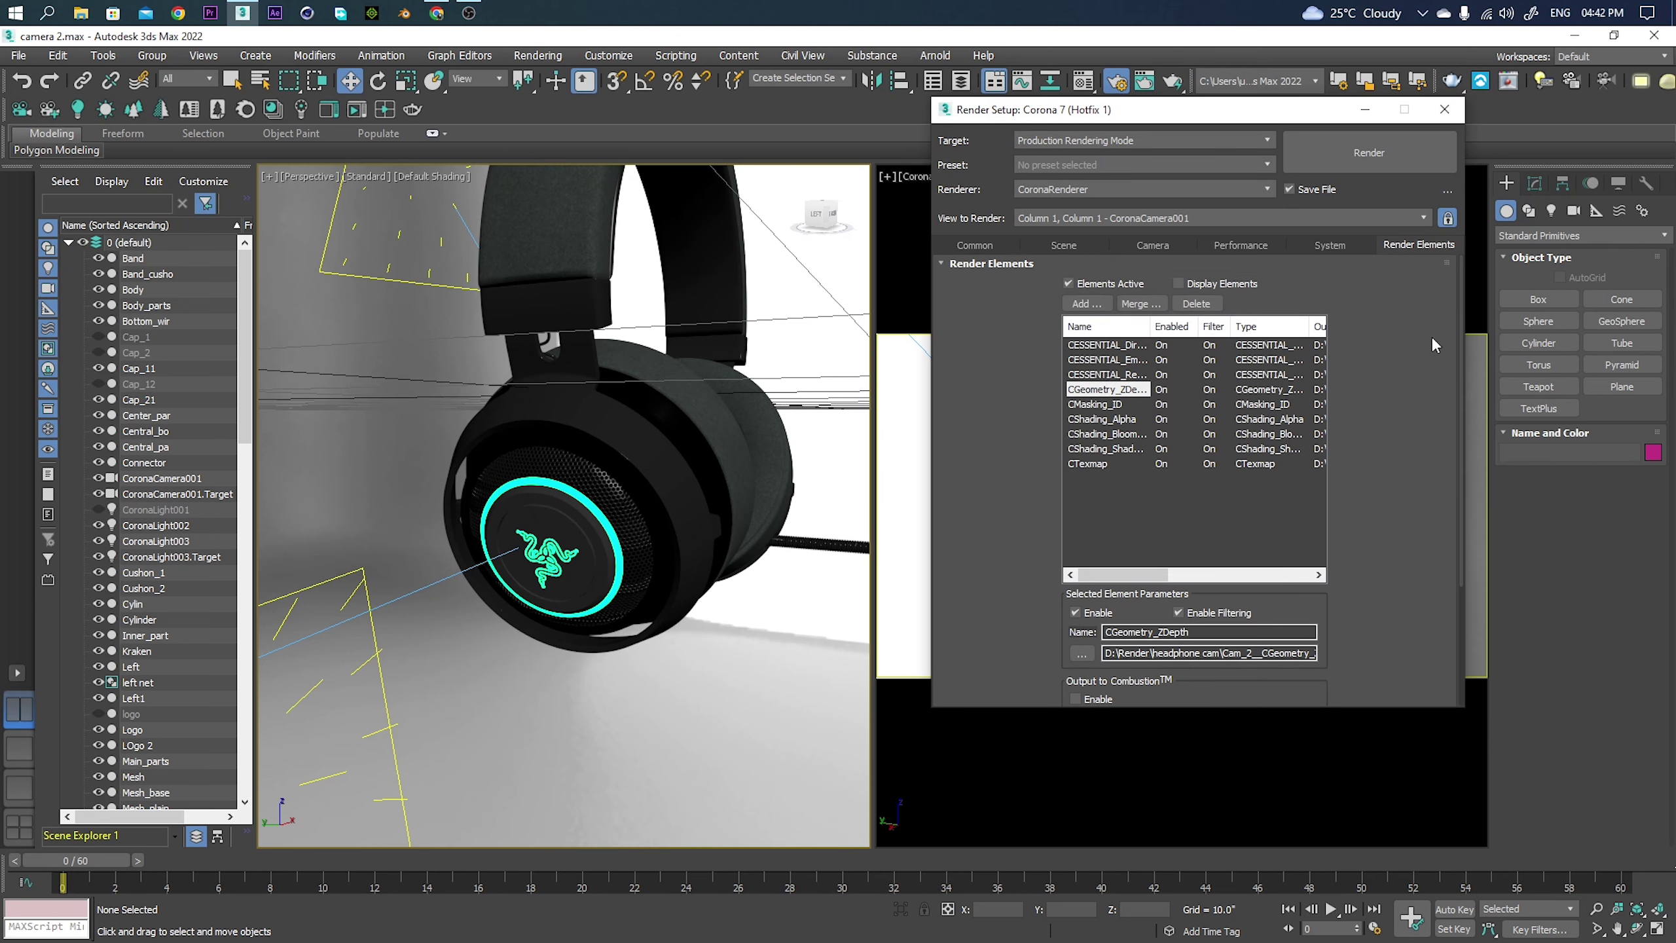
click(1115, 404)
click(1095, 464)
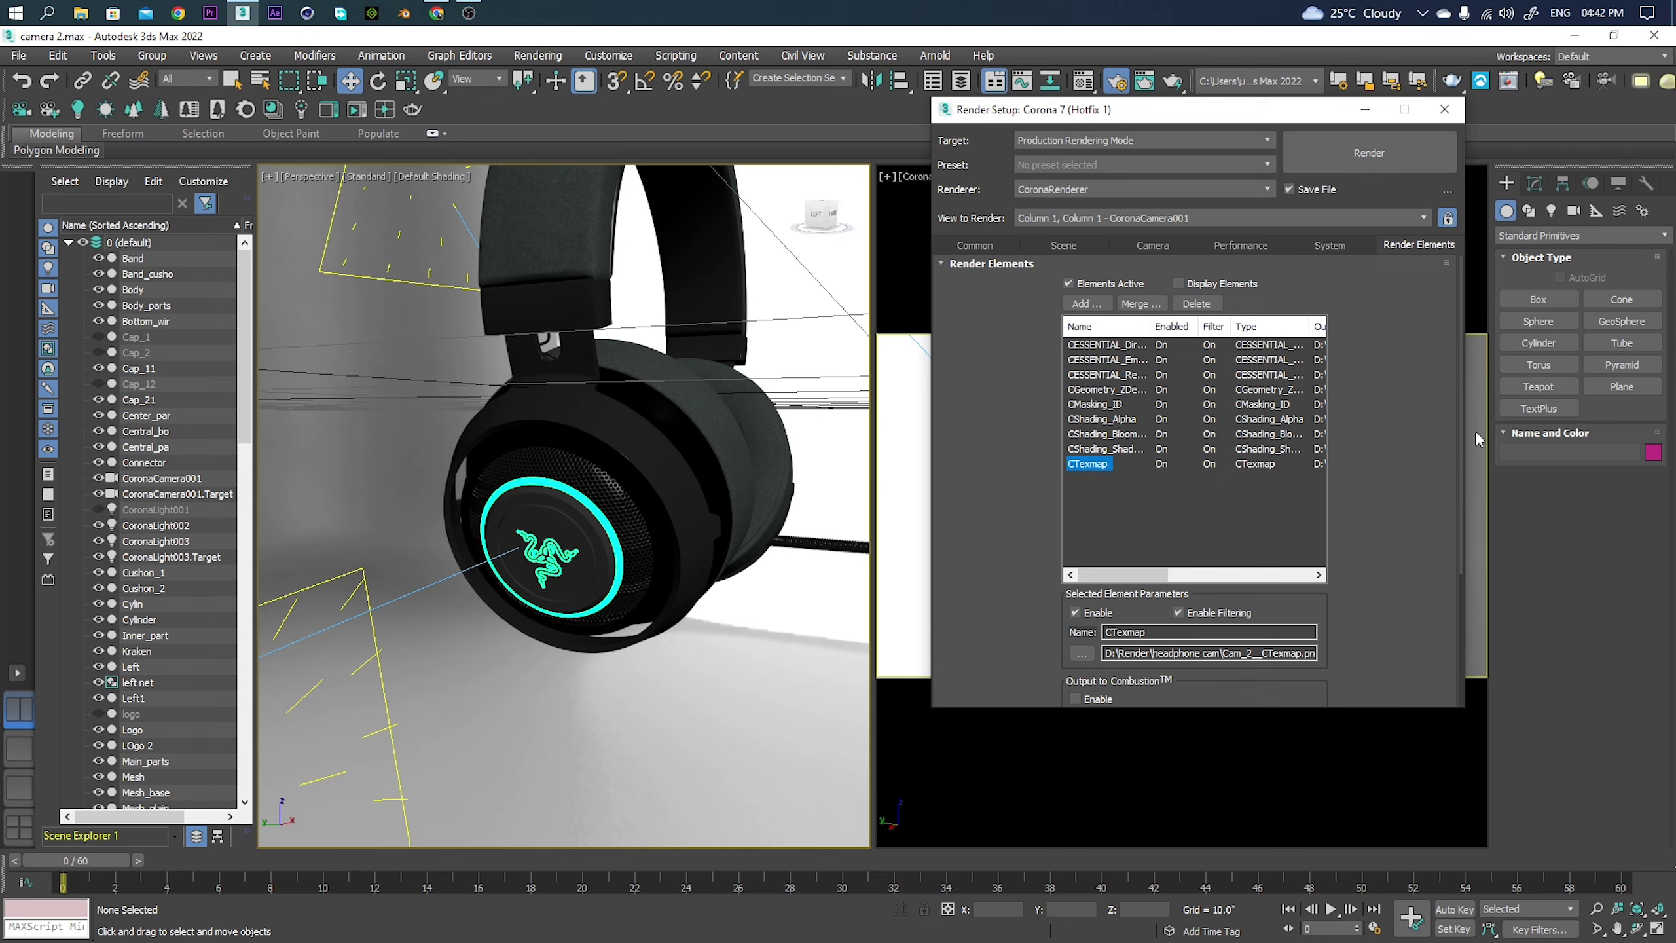
drag(1459, 427, 1464, 514)
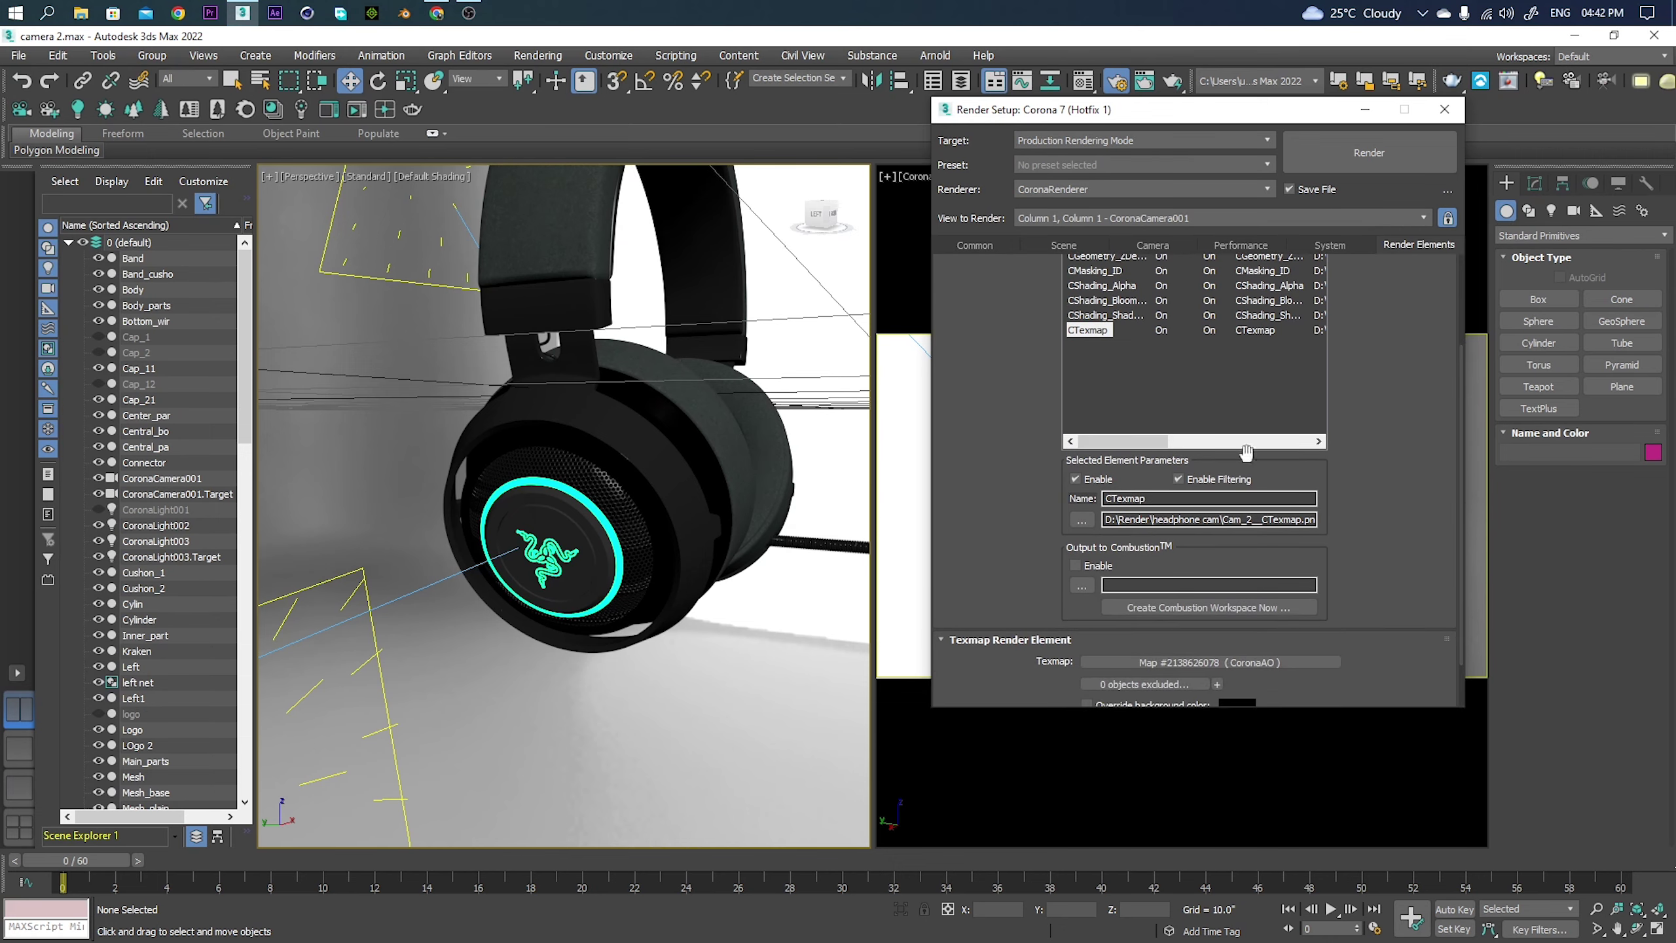
drag(1461, 451, 1463, 492)
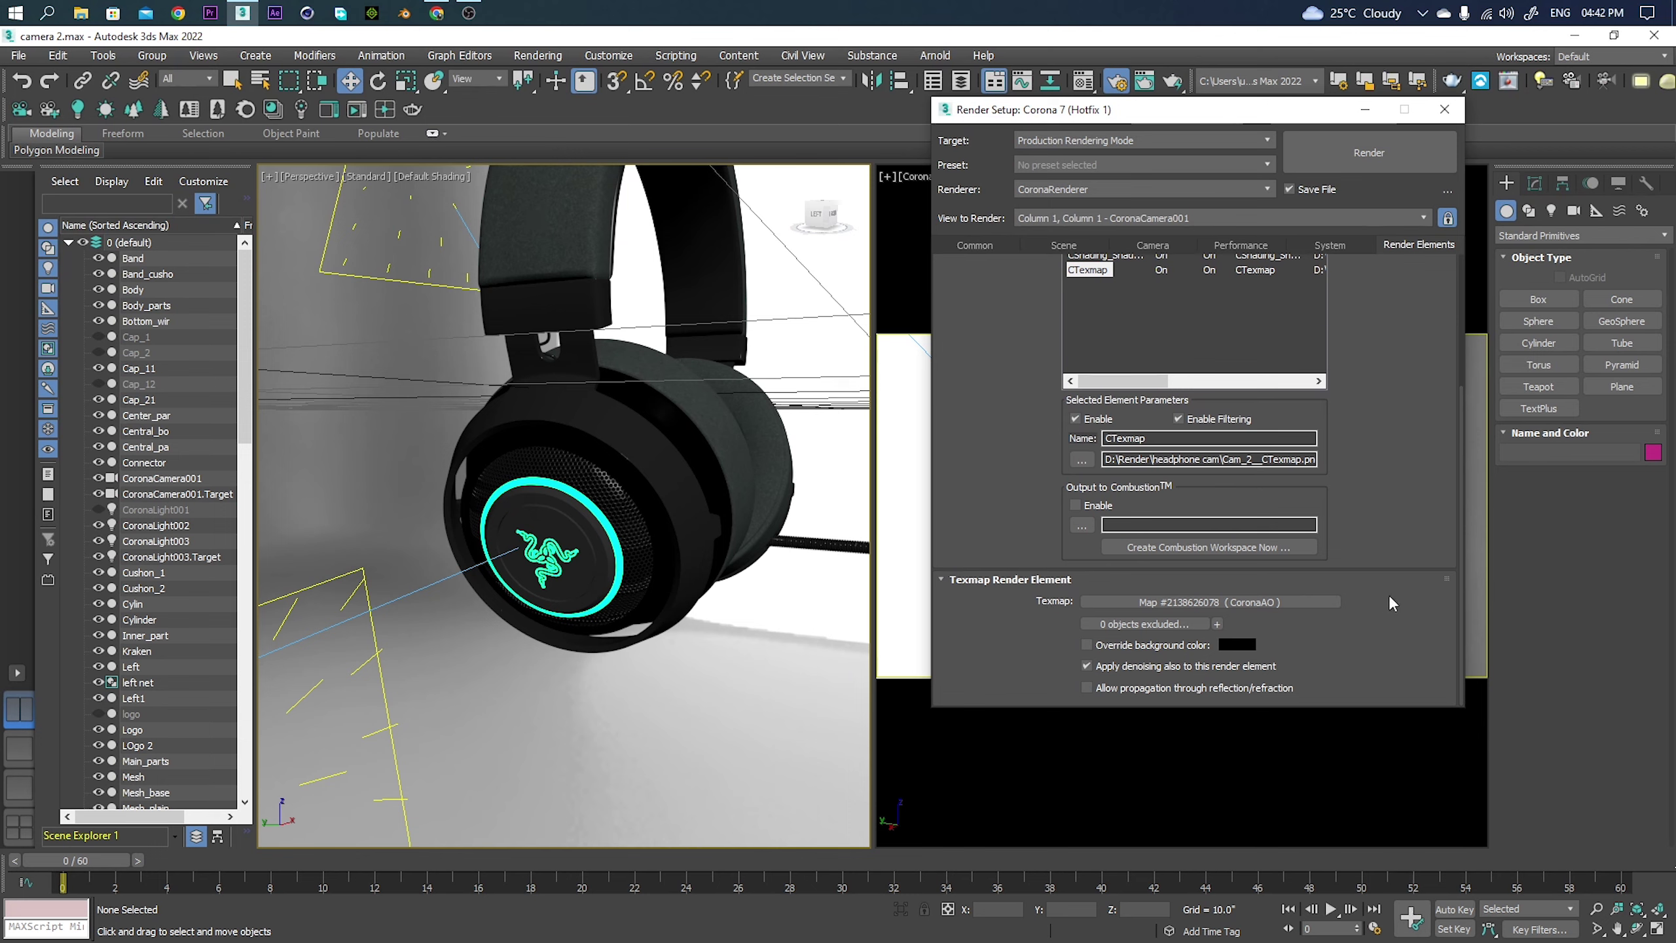
Replace the CTexmap element's texmap with a new CoronaAO map, abandoning a Bitmap attempt.
click(1200, 602)
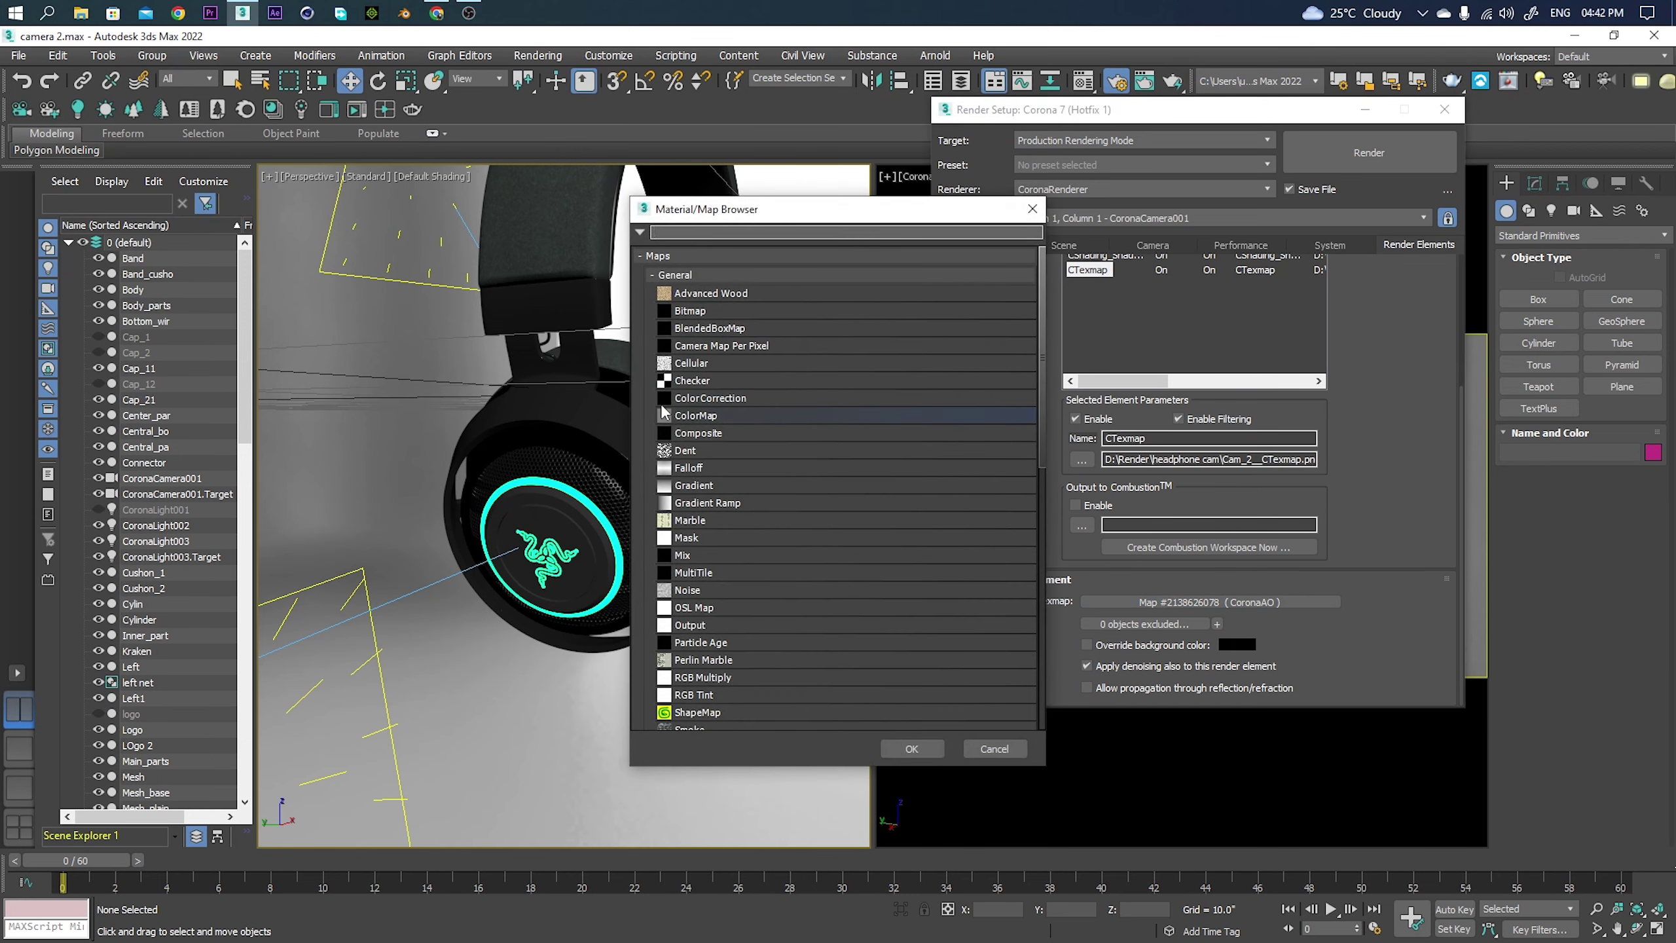
click(694, 311)
click(914, 749)
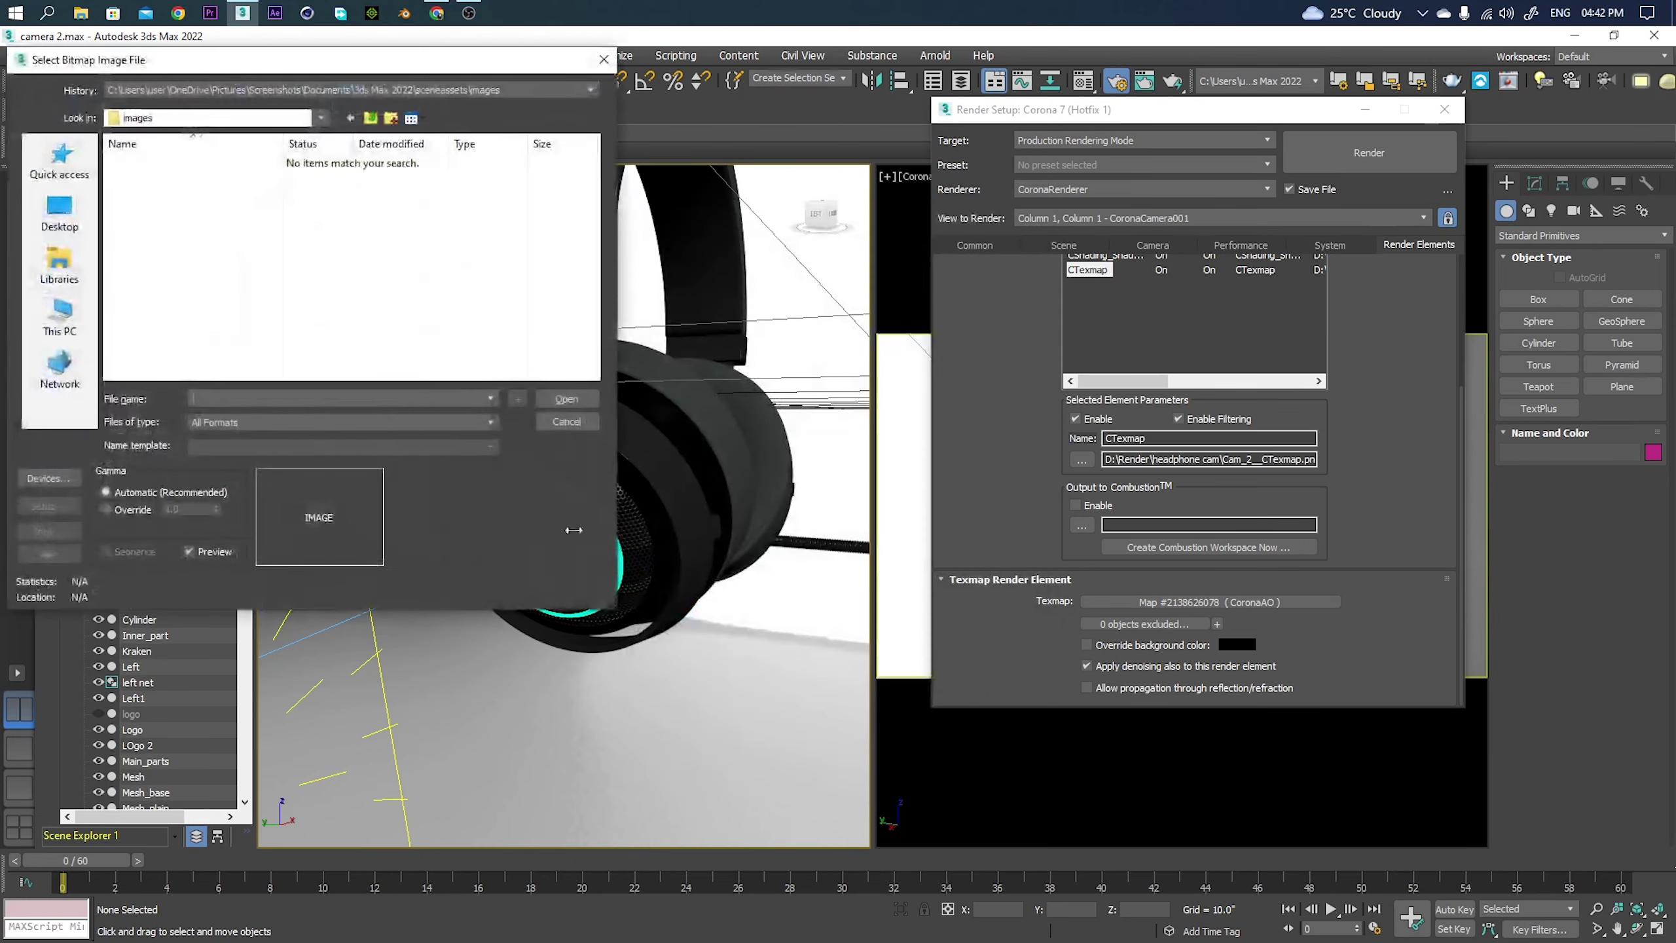
click(603, 59)
click(1211, 601)
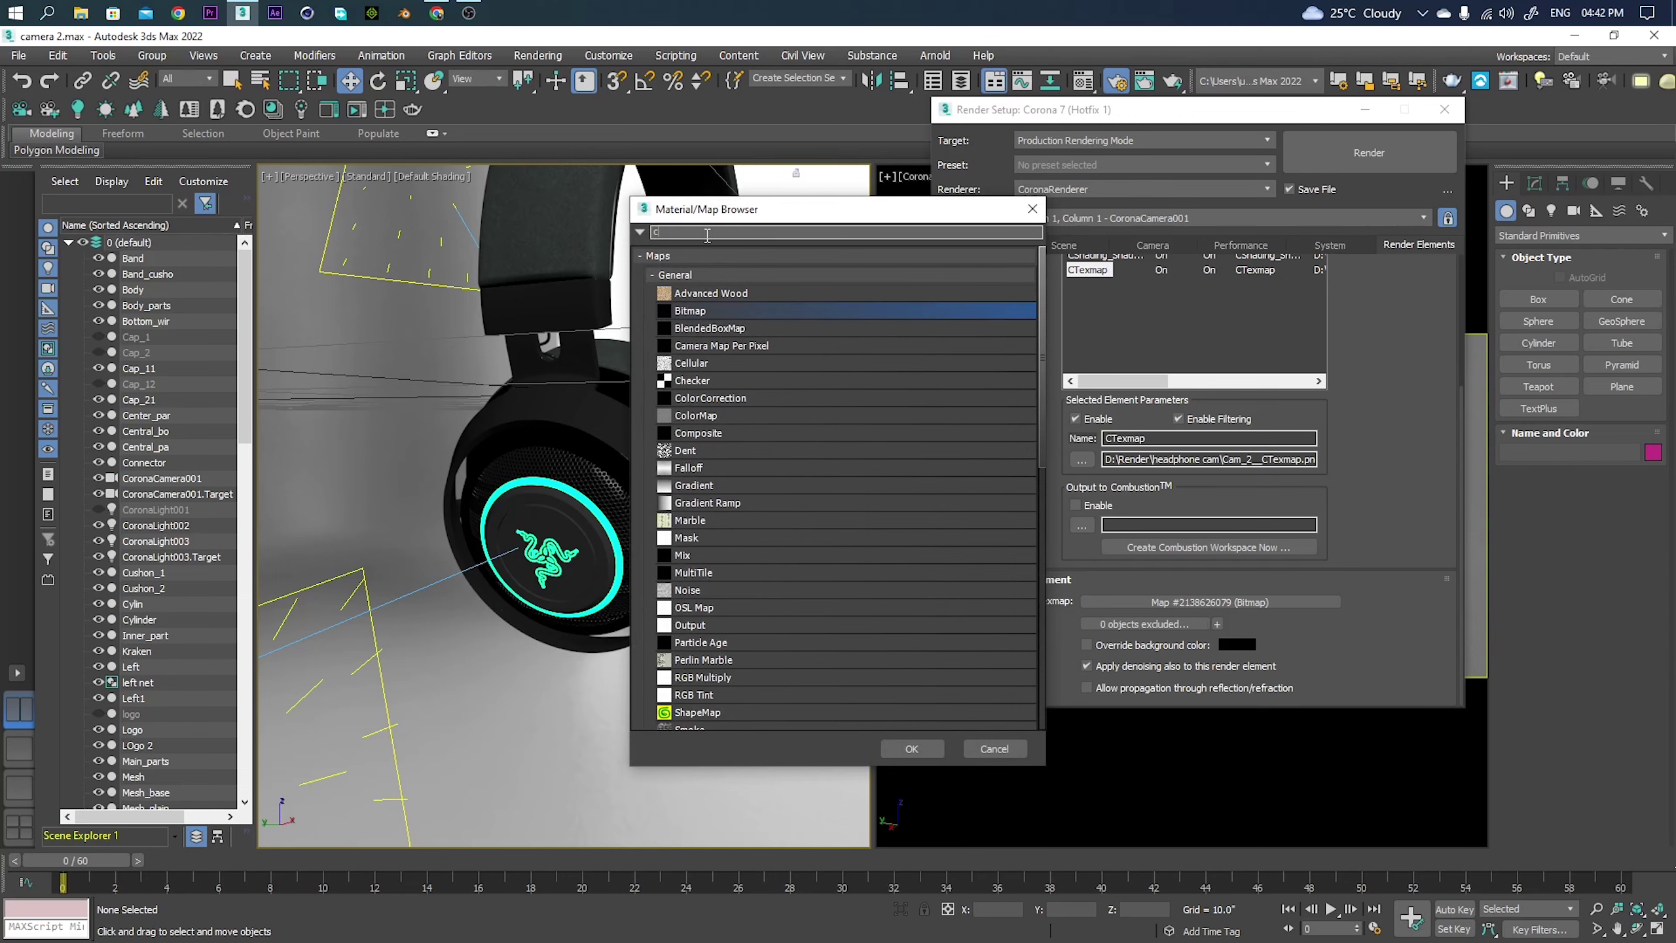
text(oron)
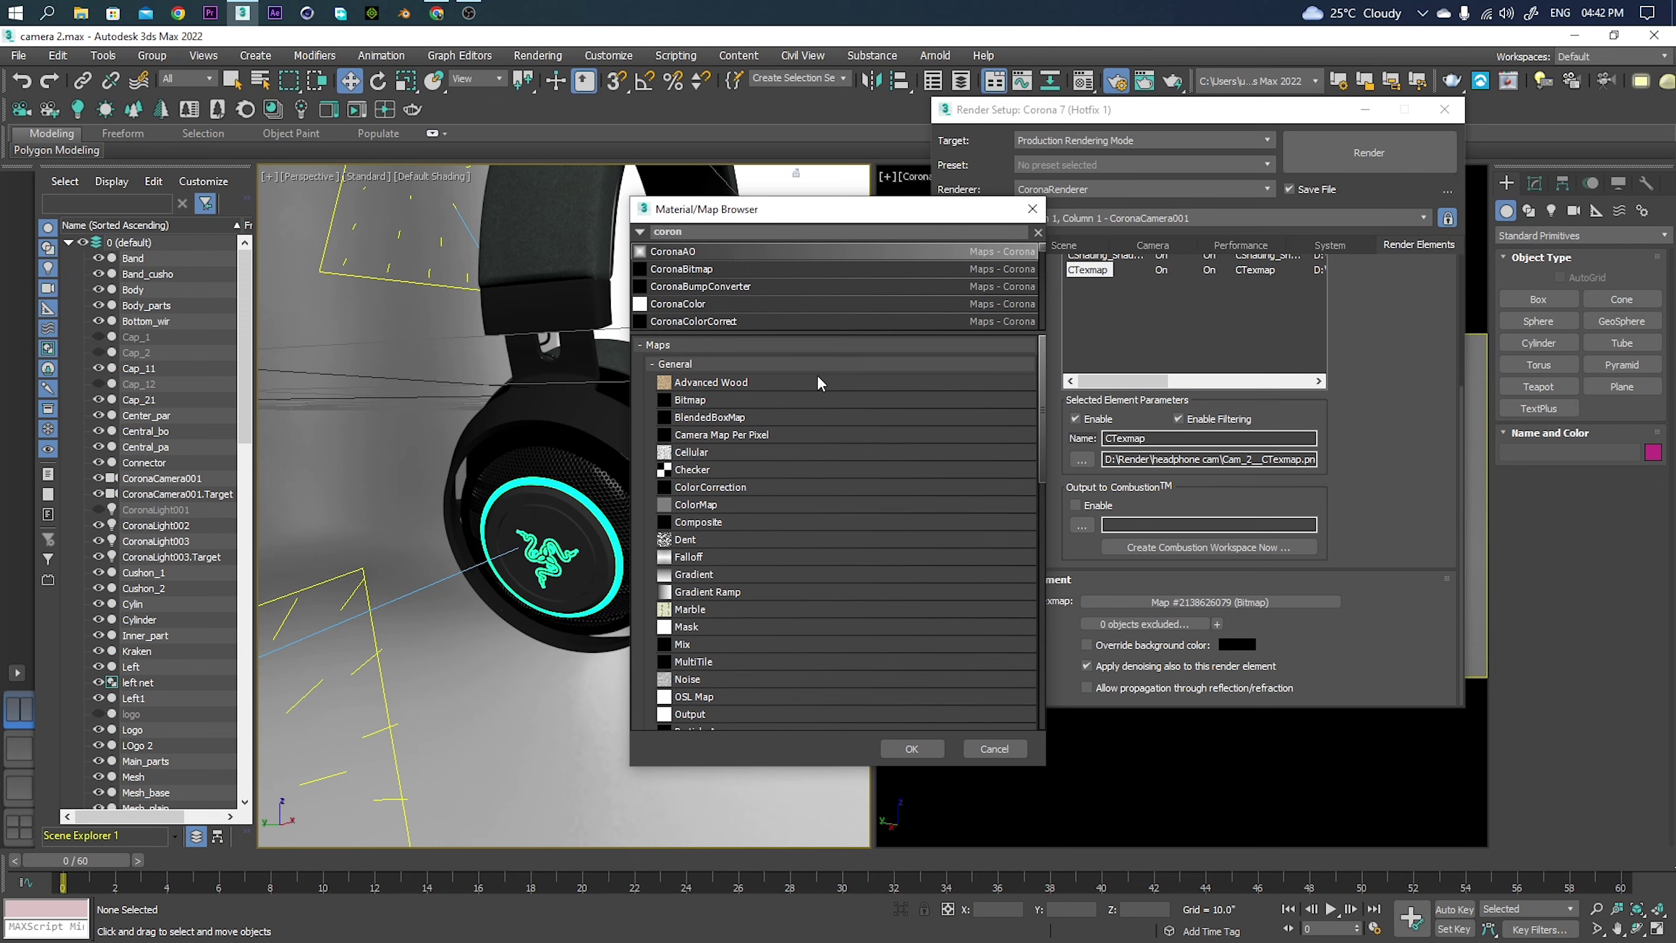
click(912, 748)
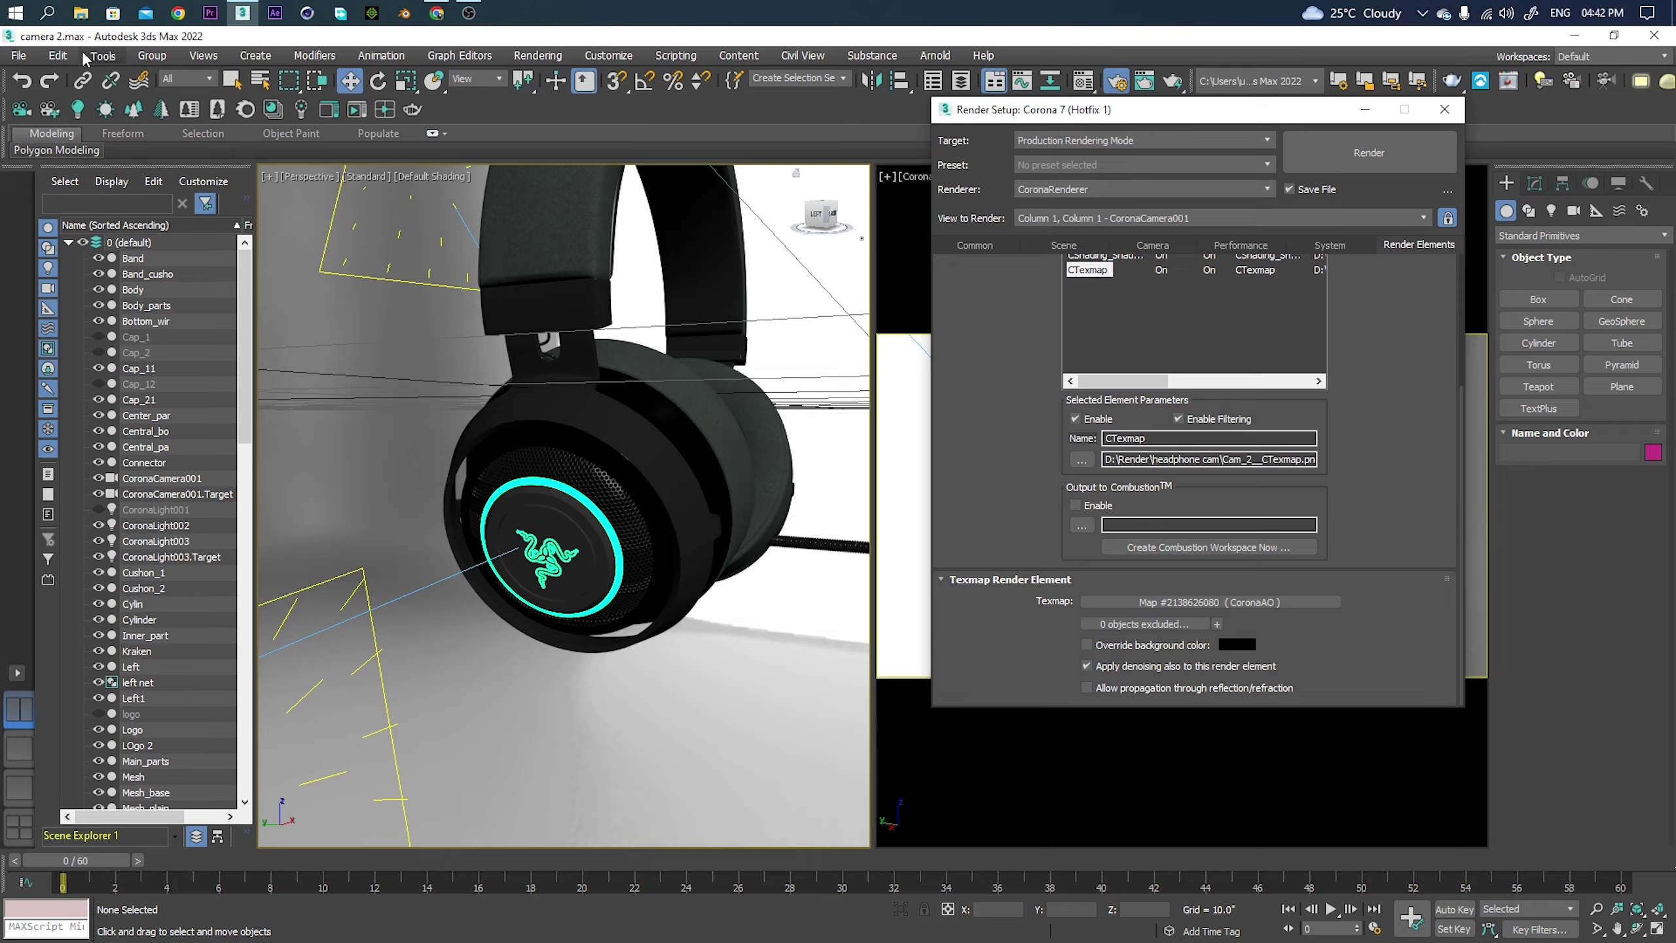
click(80, 12)
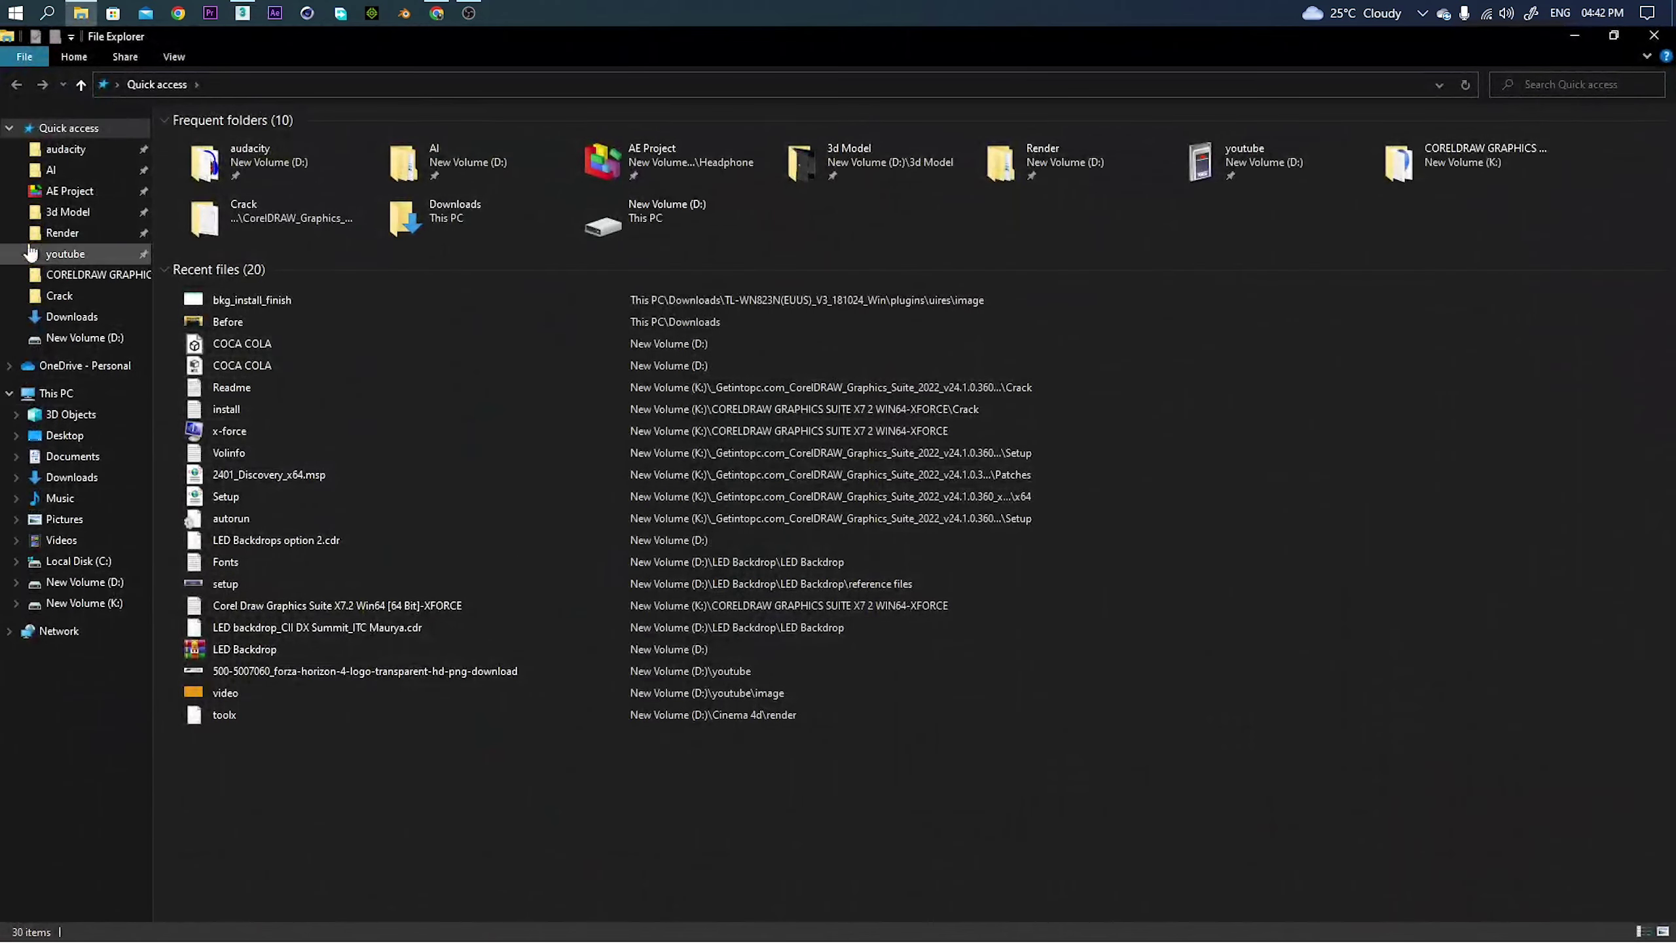
Navigate File Explorer to D:\Render\Cam 1 to see its ten saved pass images.
click(1574, 40)
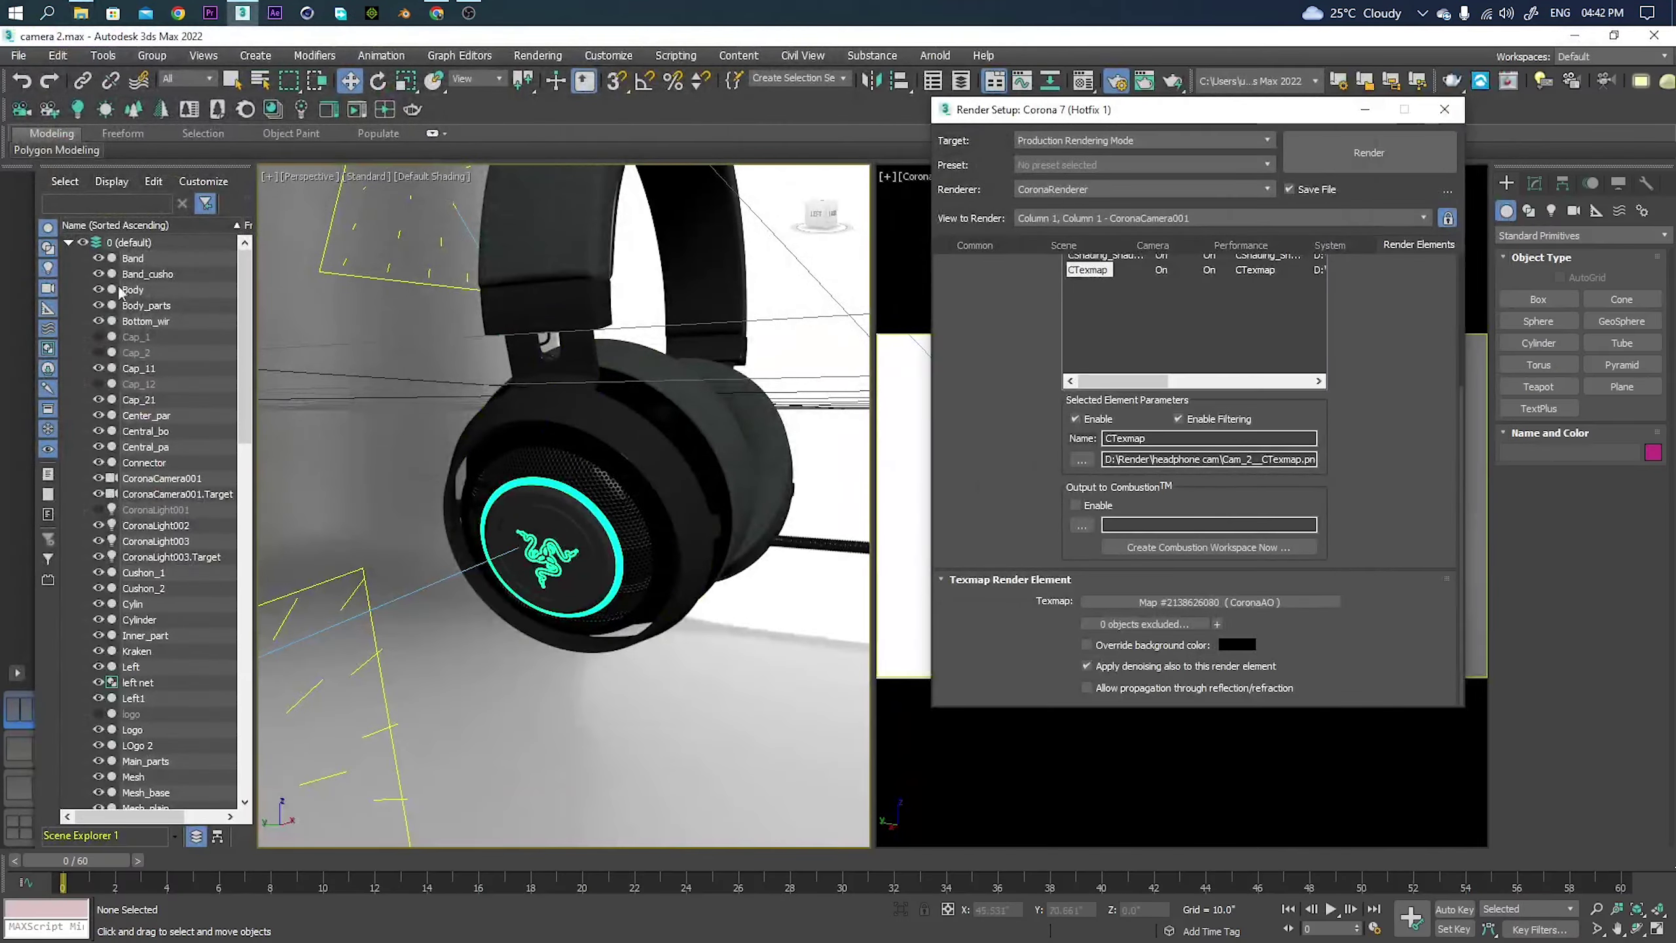
click(81, 13)
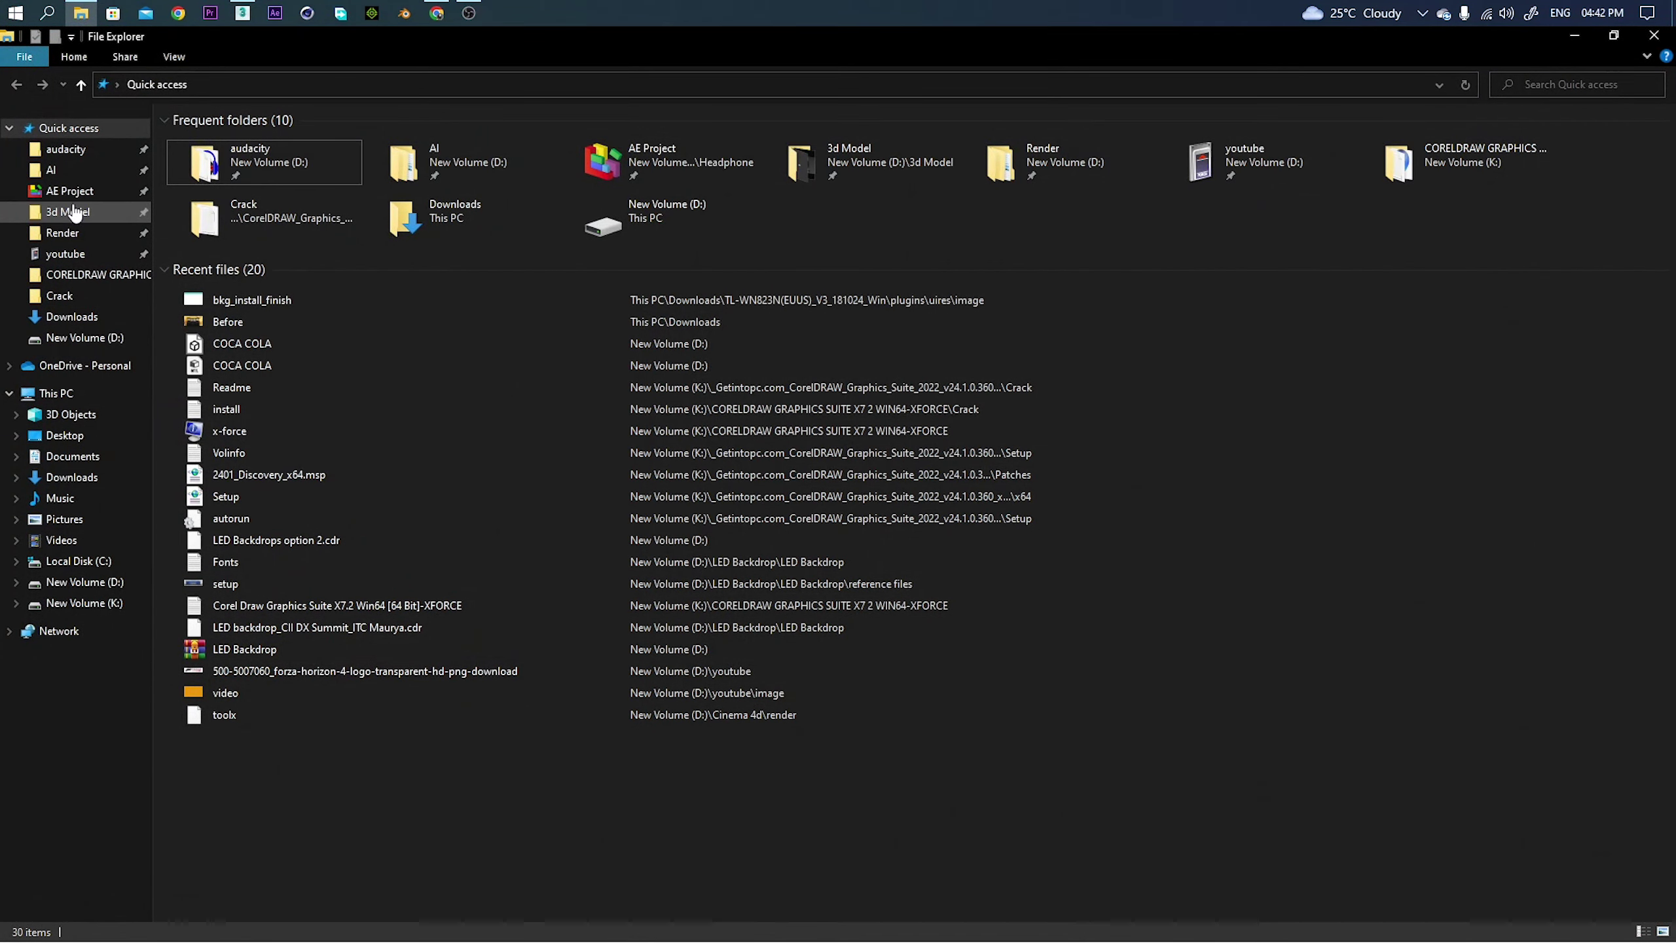
click(103, 587)
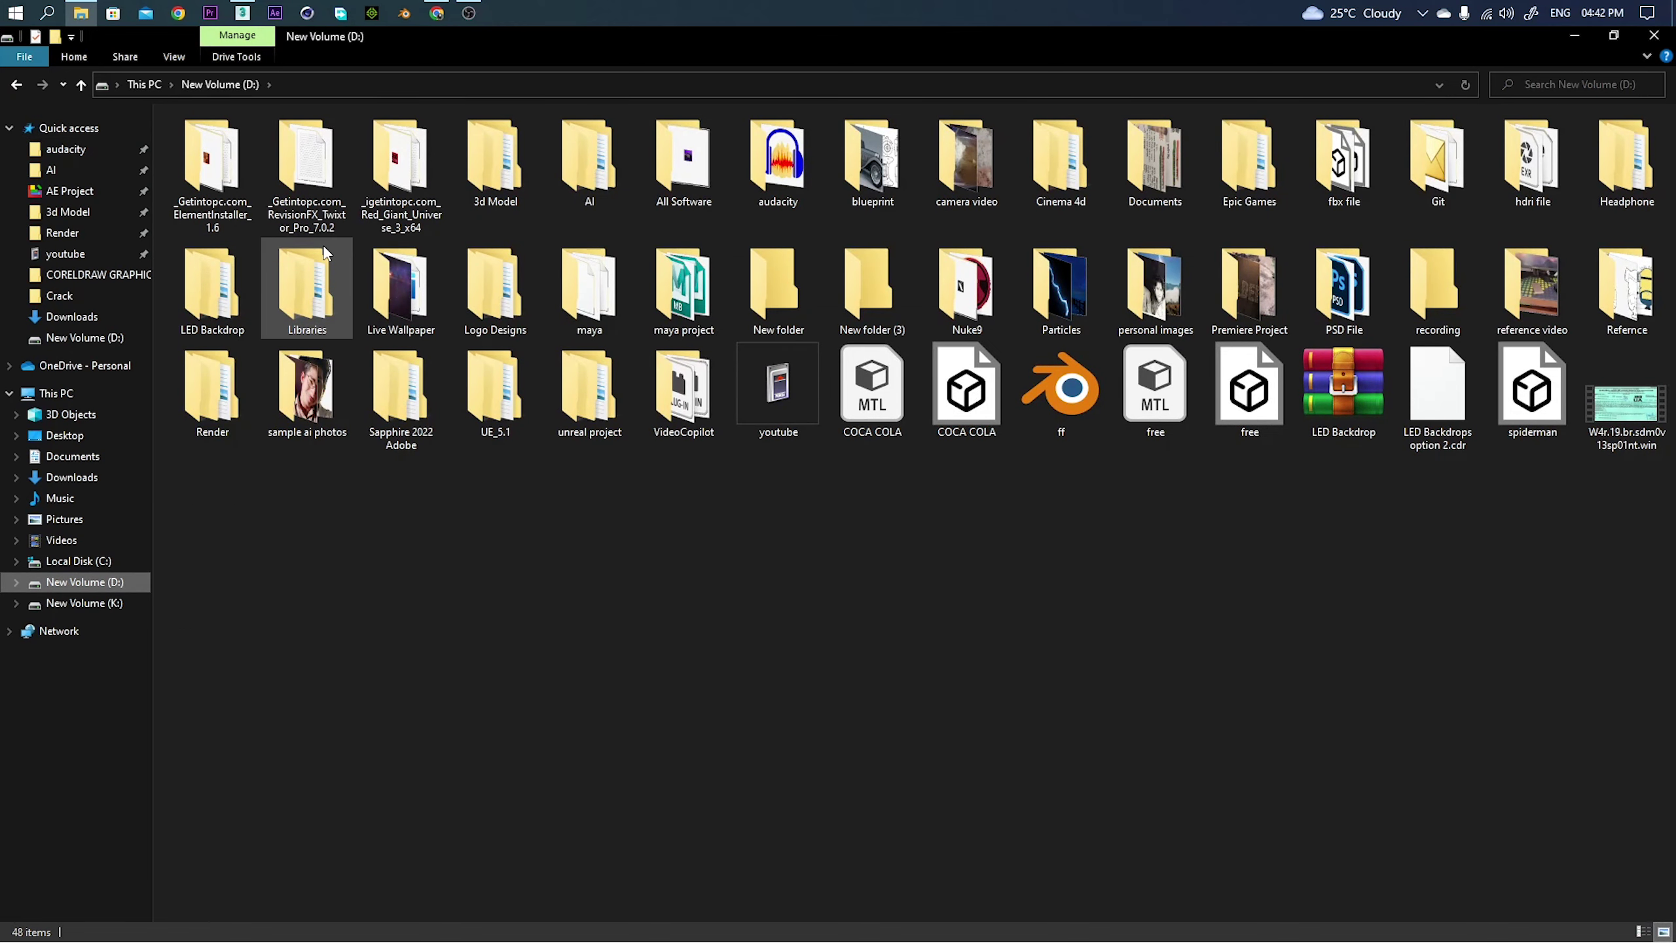
mouse_move(306, 285)
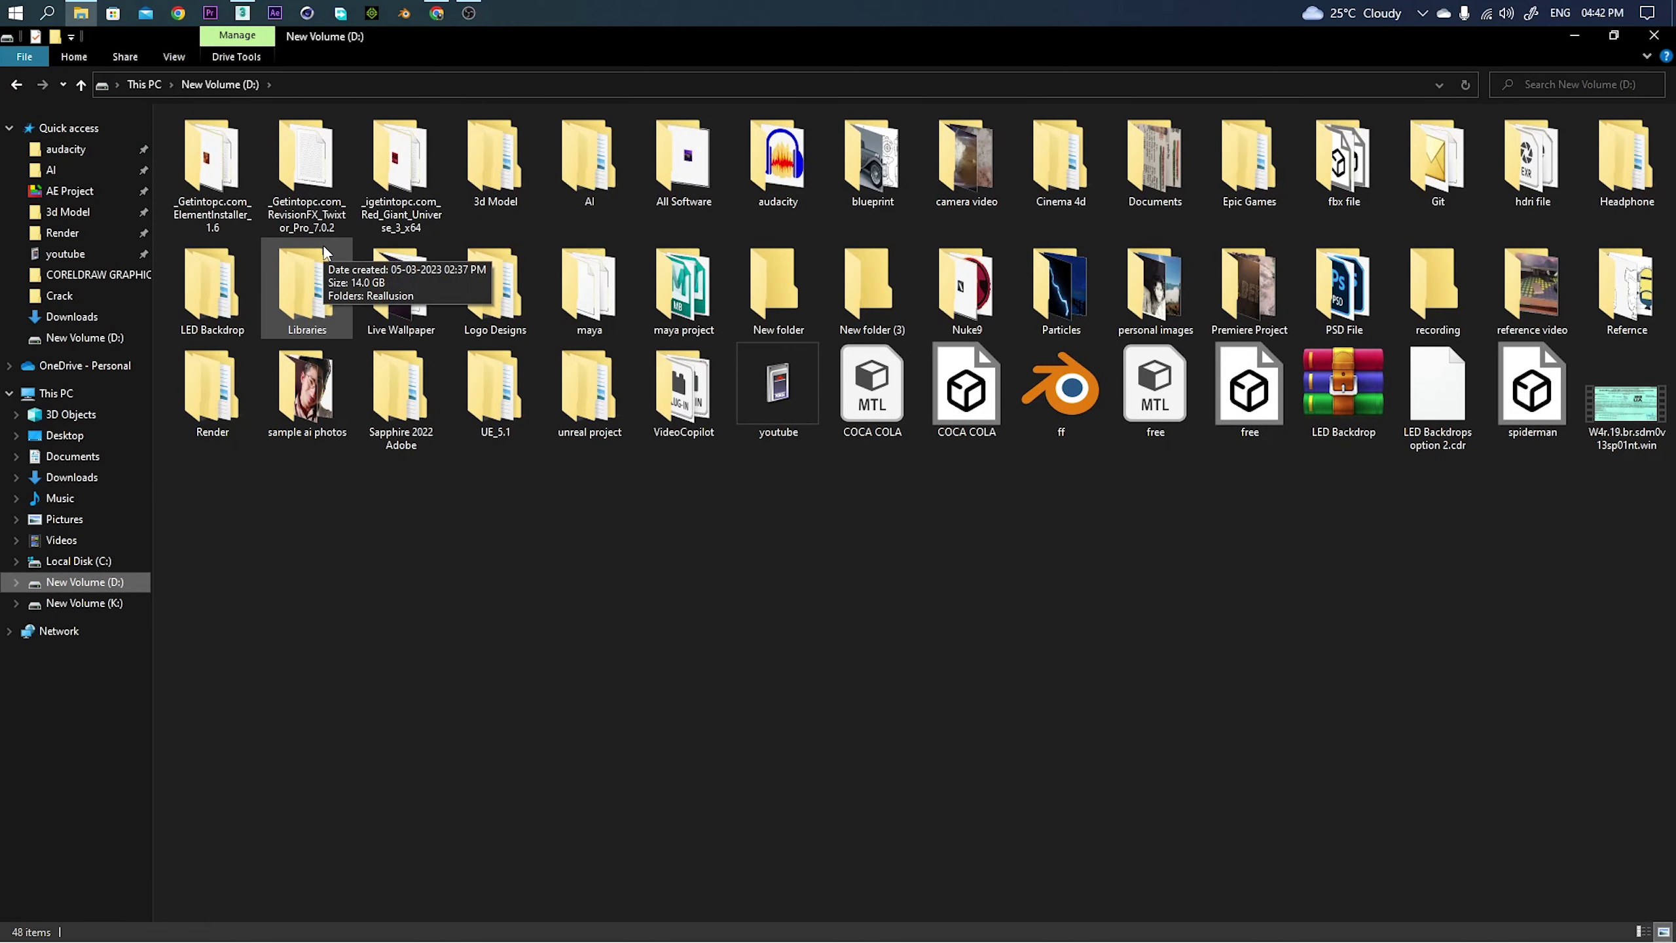
click(124, 234)
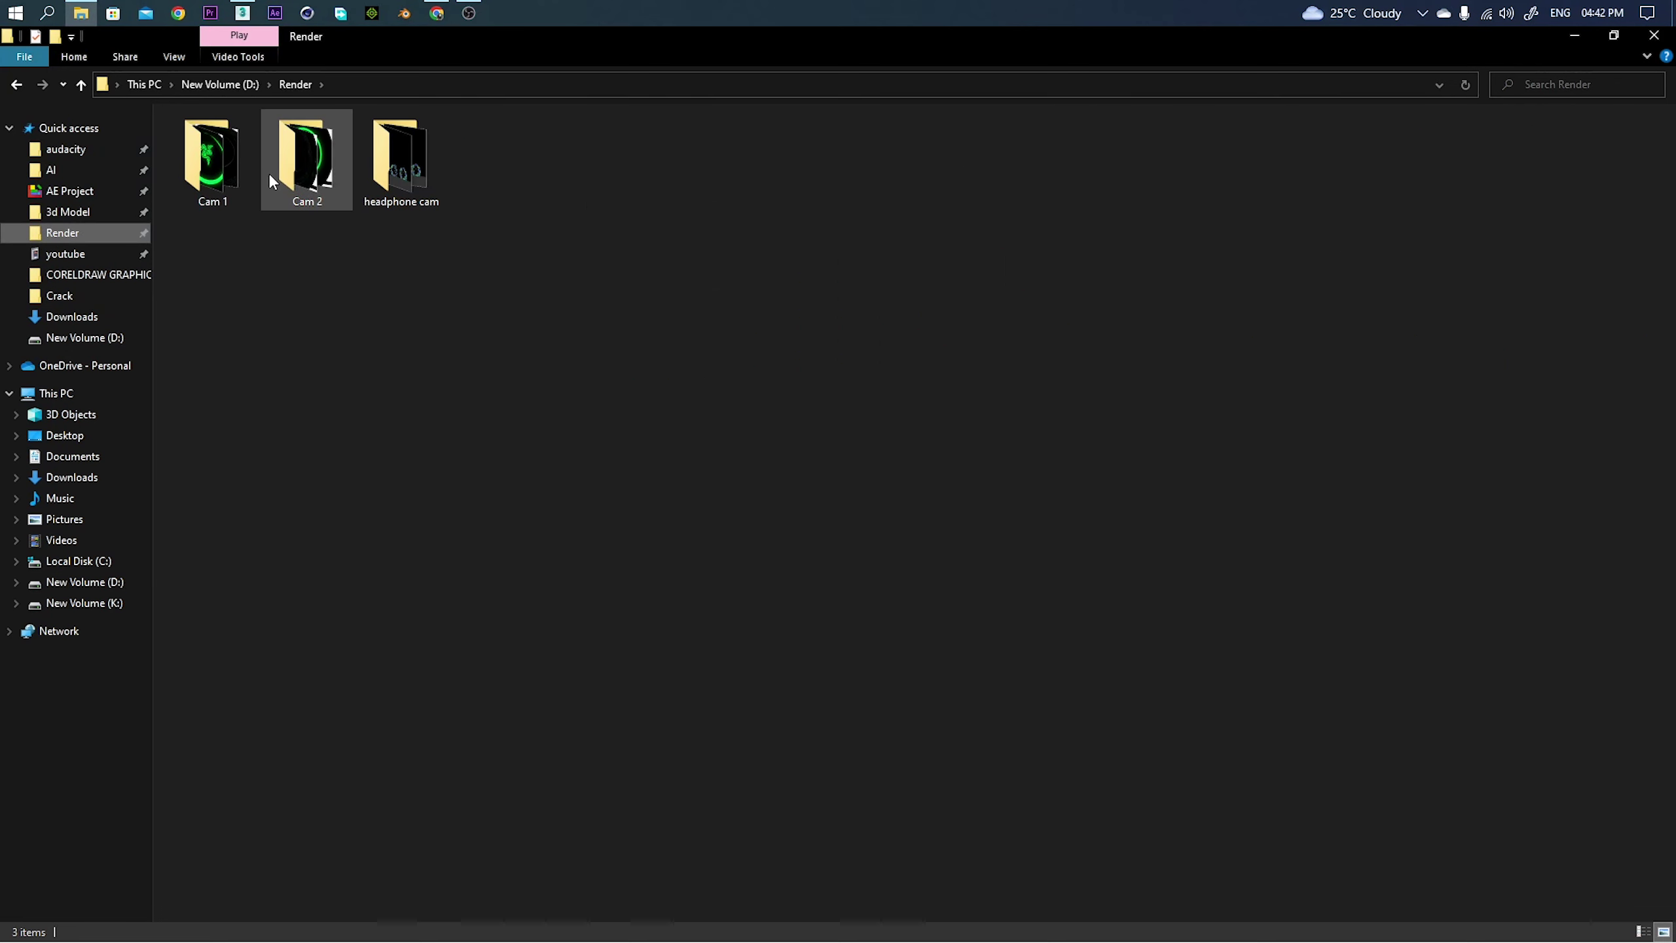
double_click(233, 174)
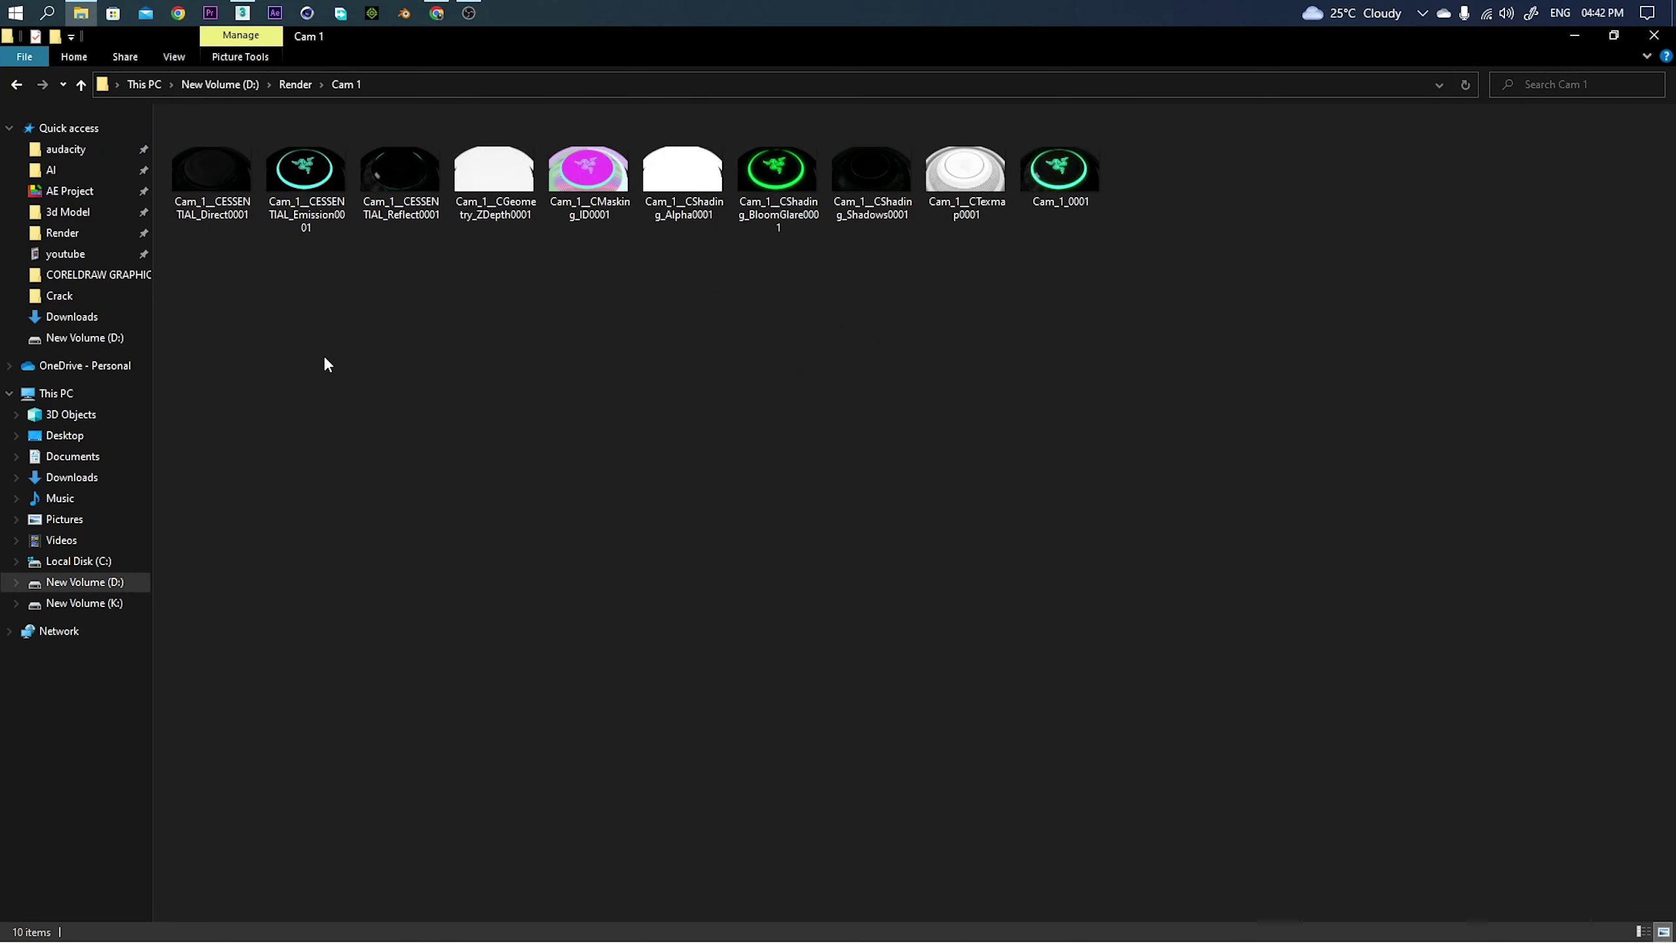
Preview the CTexmap, CESSENTIAL_Direct and CESSENTIAL_Reflect passes in Photos.
double_click(969, 184)
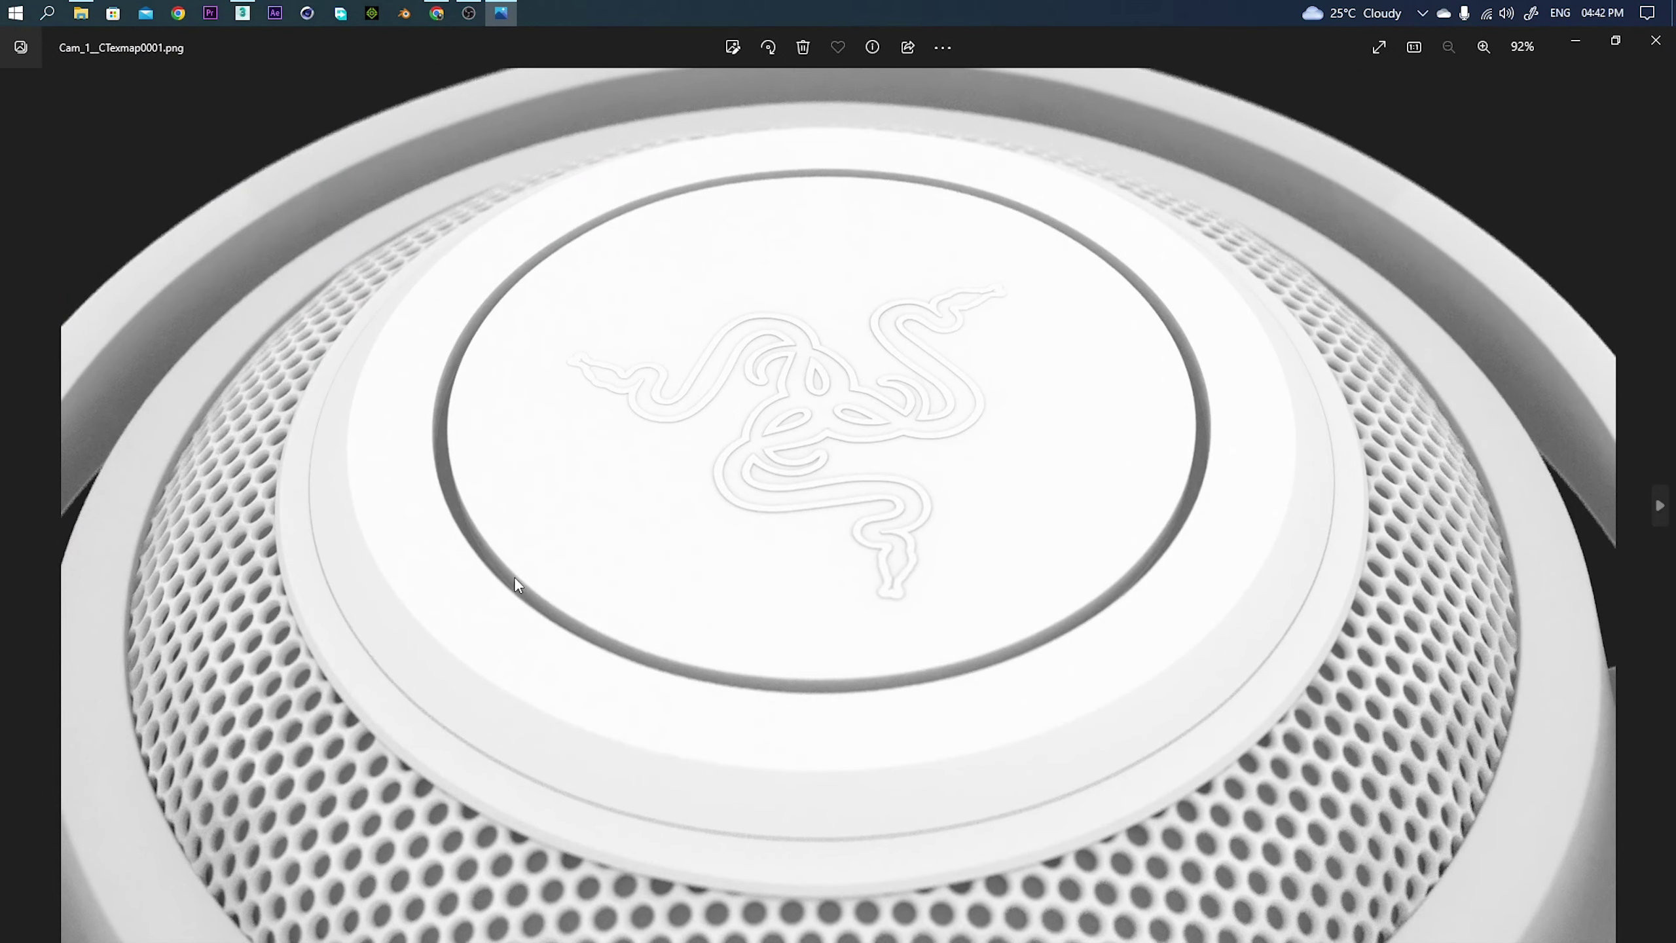
click(1656, 41)
double_click(211, 195)
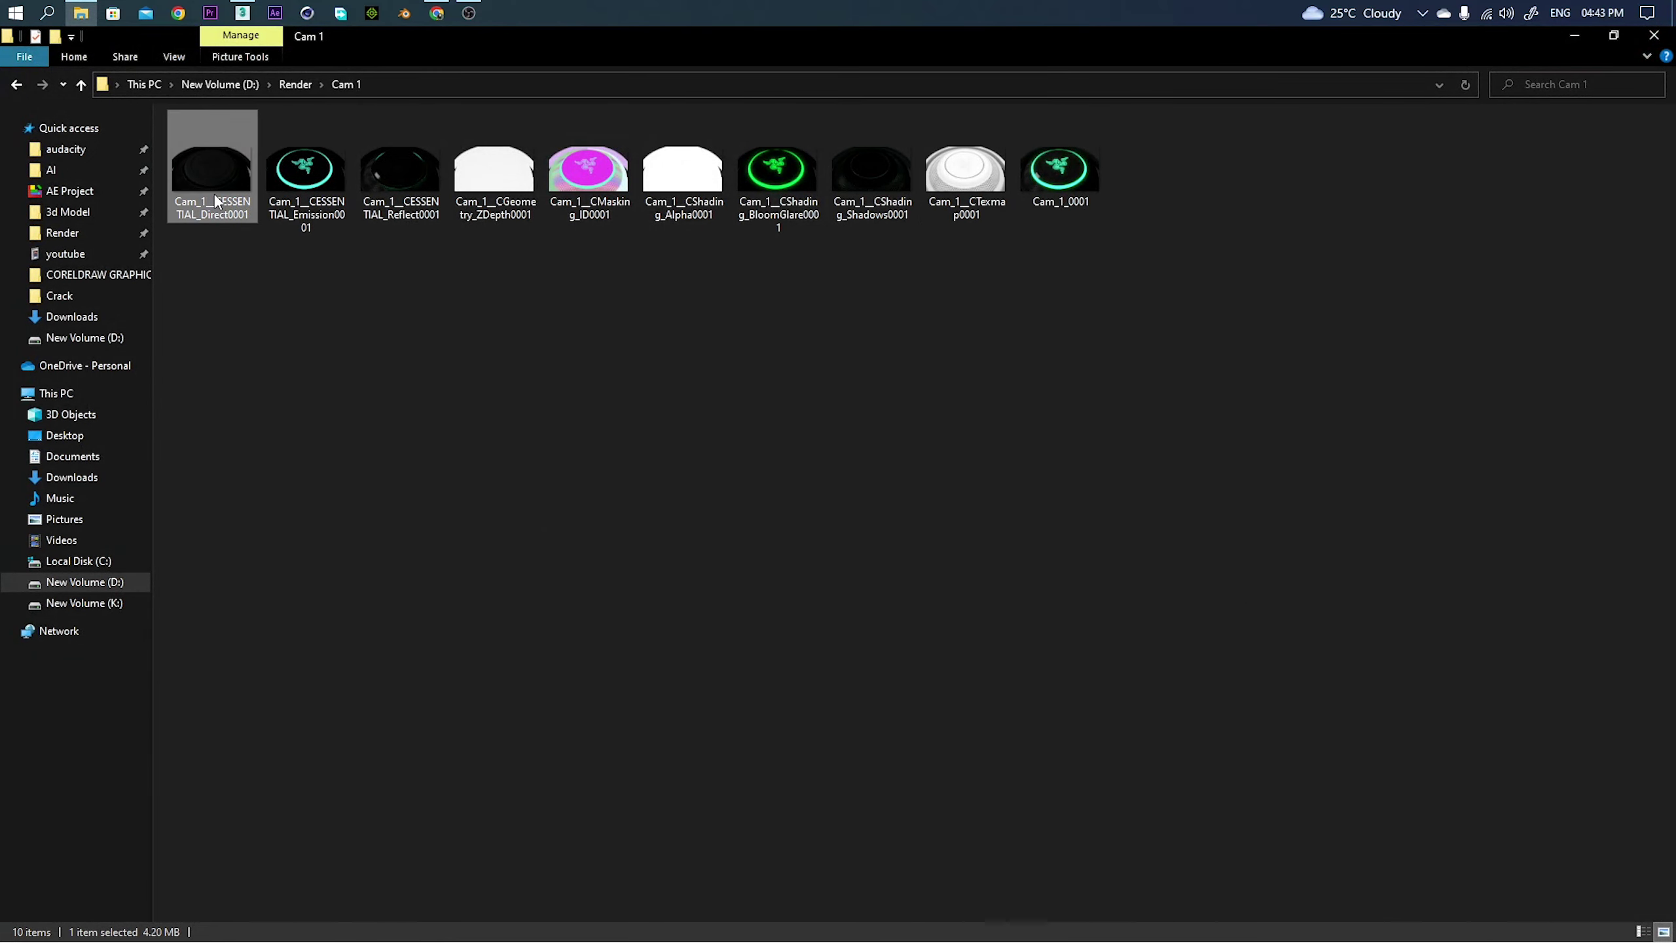
click(1656, 40)
click(420, 193)
double_click(420, 193)
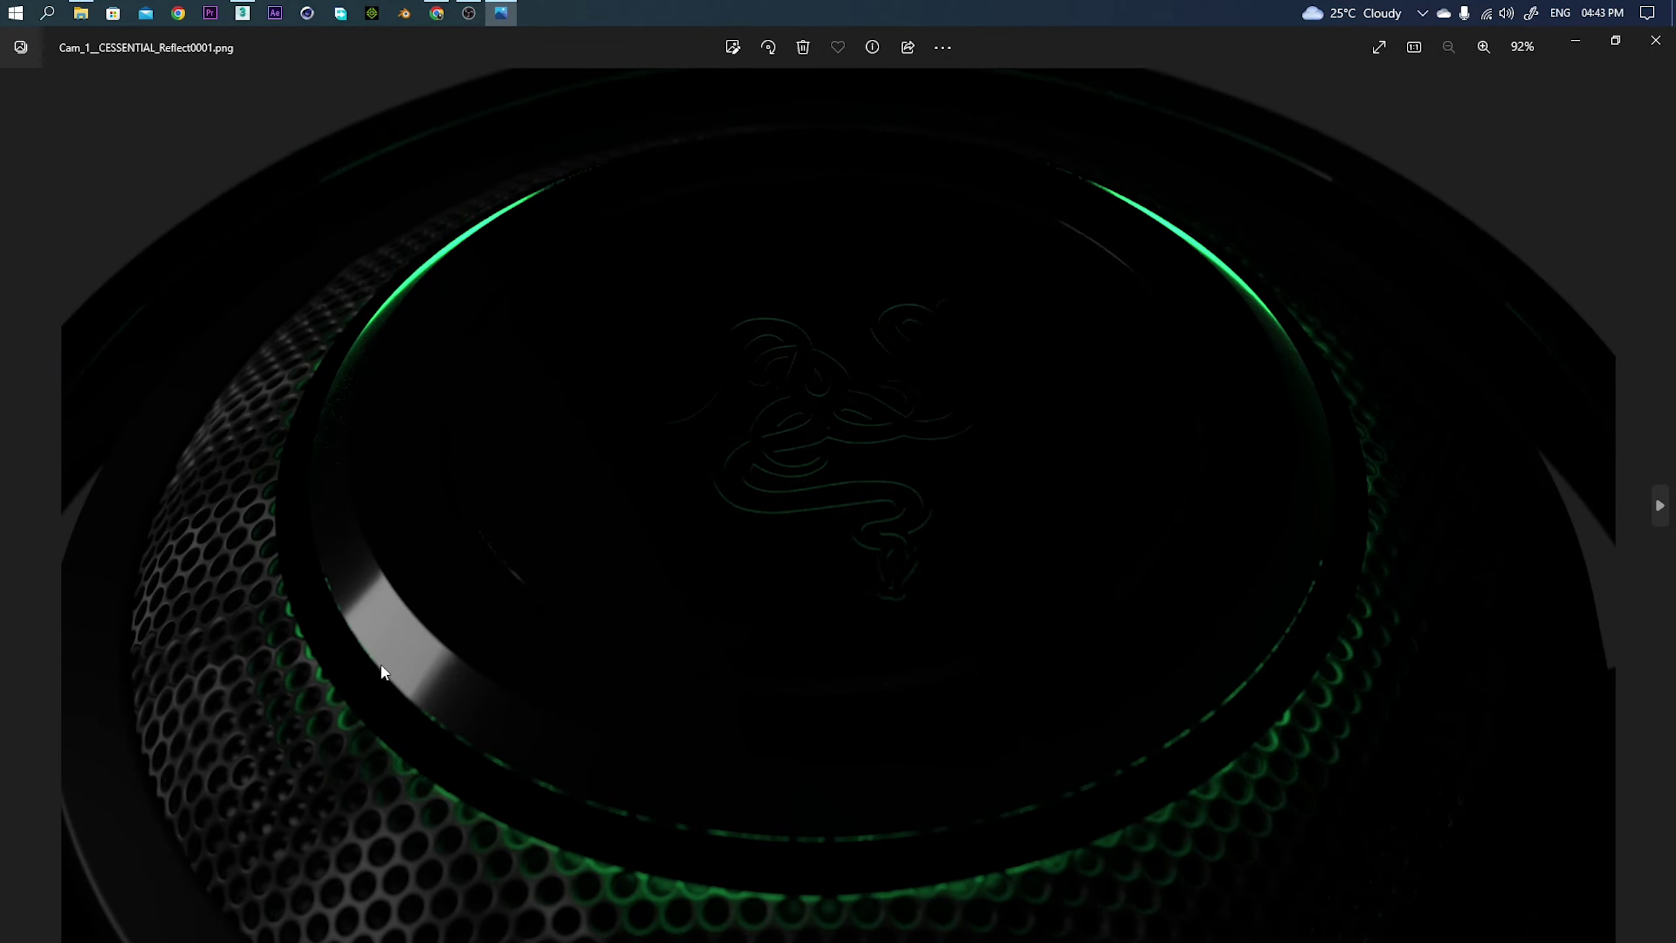
click(1655, 41)
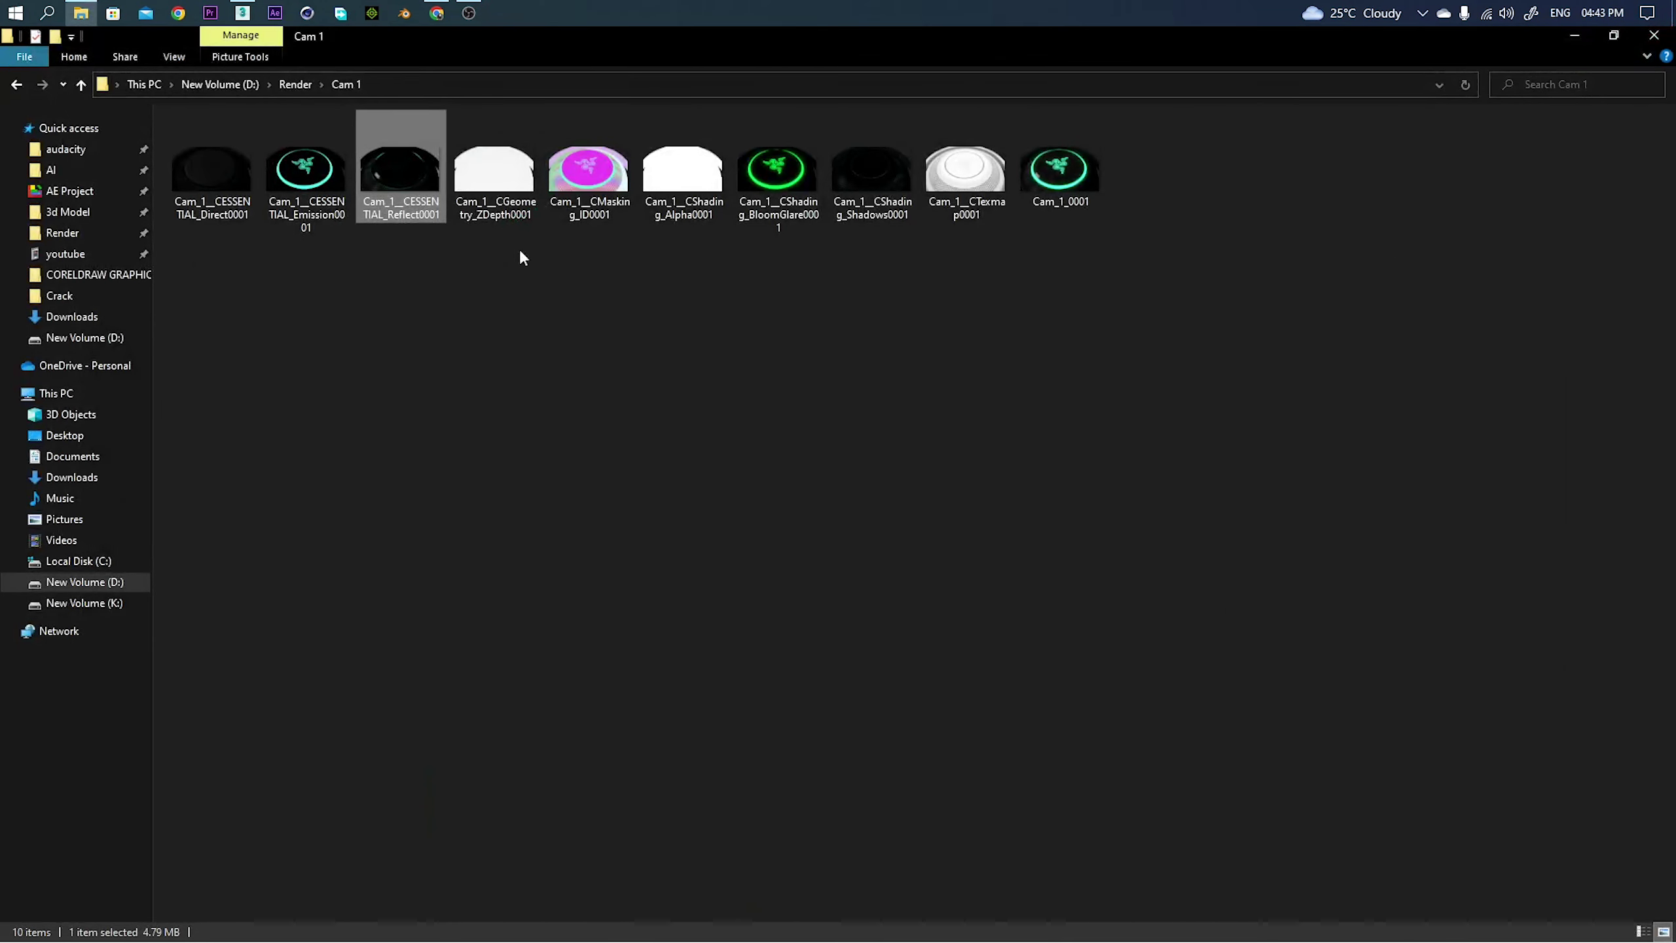
Preview the CGeometry_ZDepth, CMasking_ID, Cam_1_0001 beauty and CShading_BloomGlare passes, then close Photos.
click(503, 207)
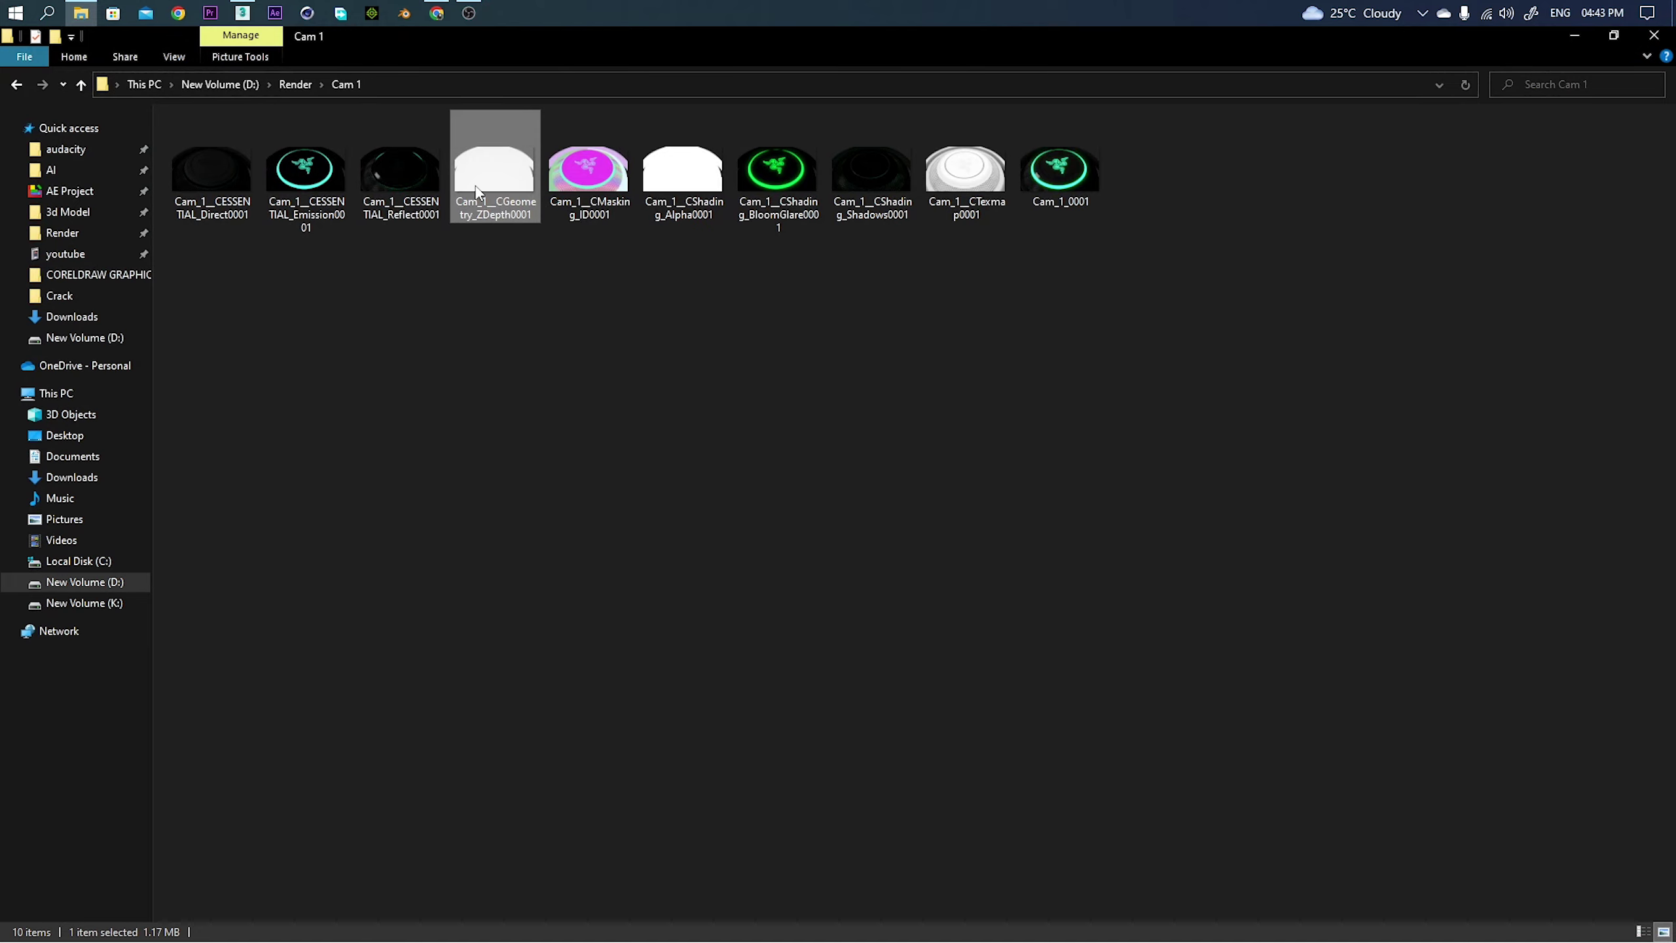
double_click(476, 191)
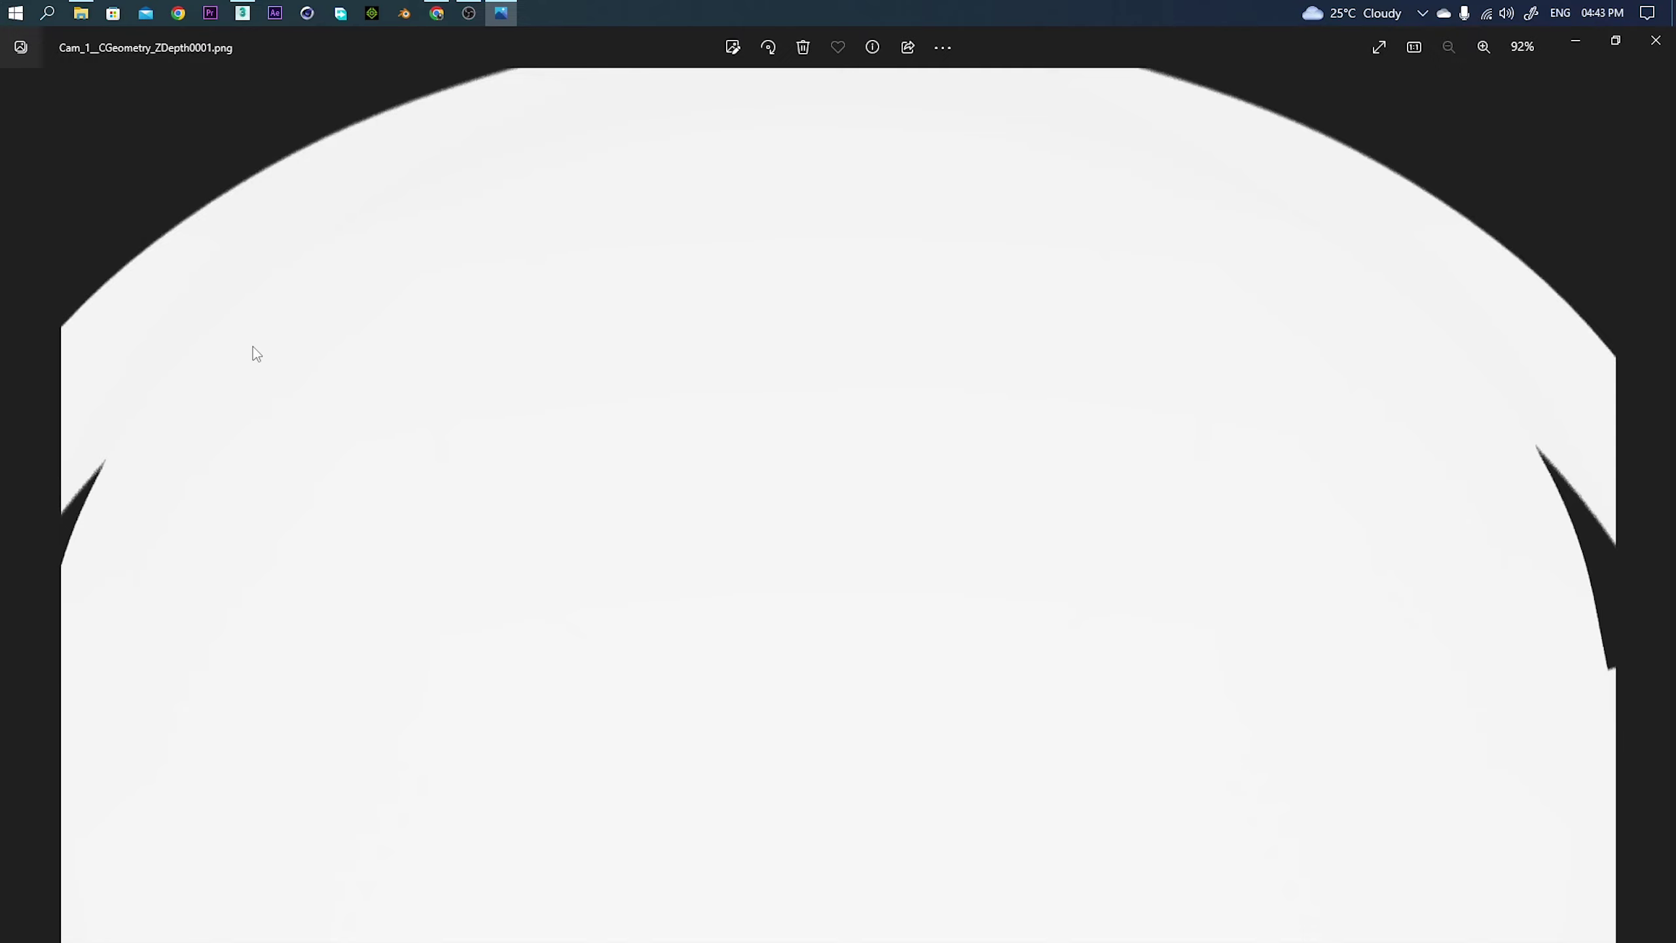
click(1656, 40)
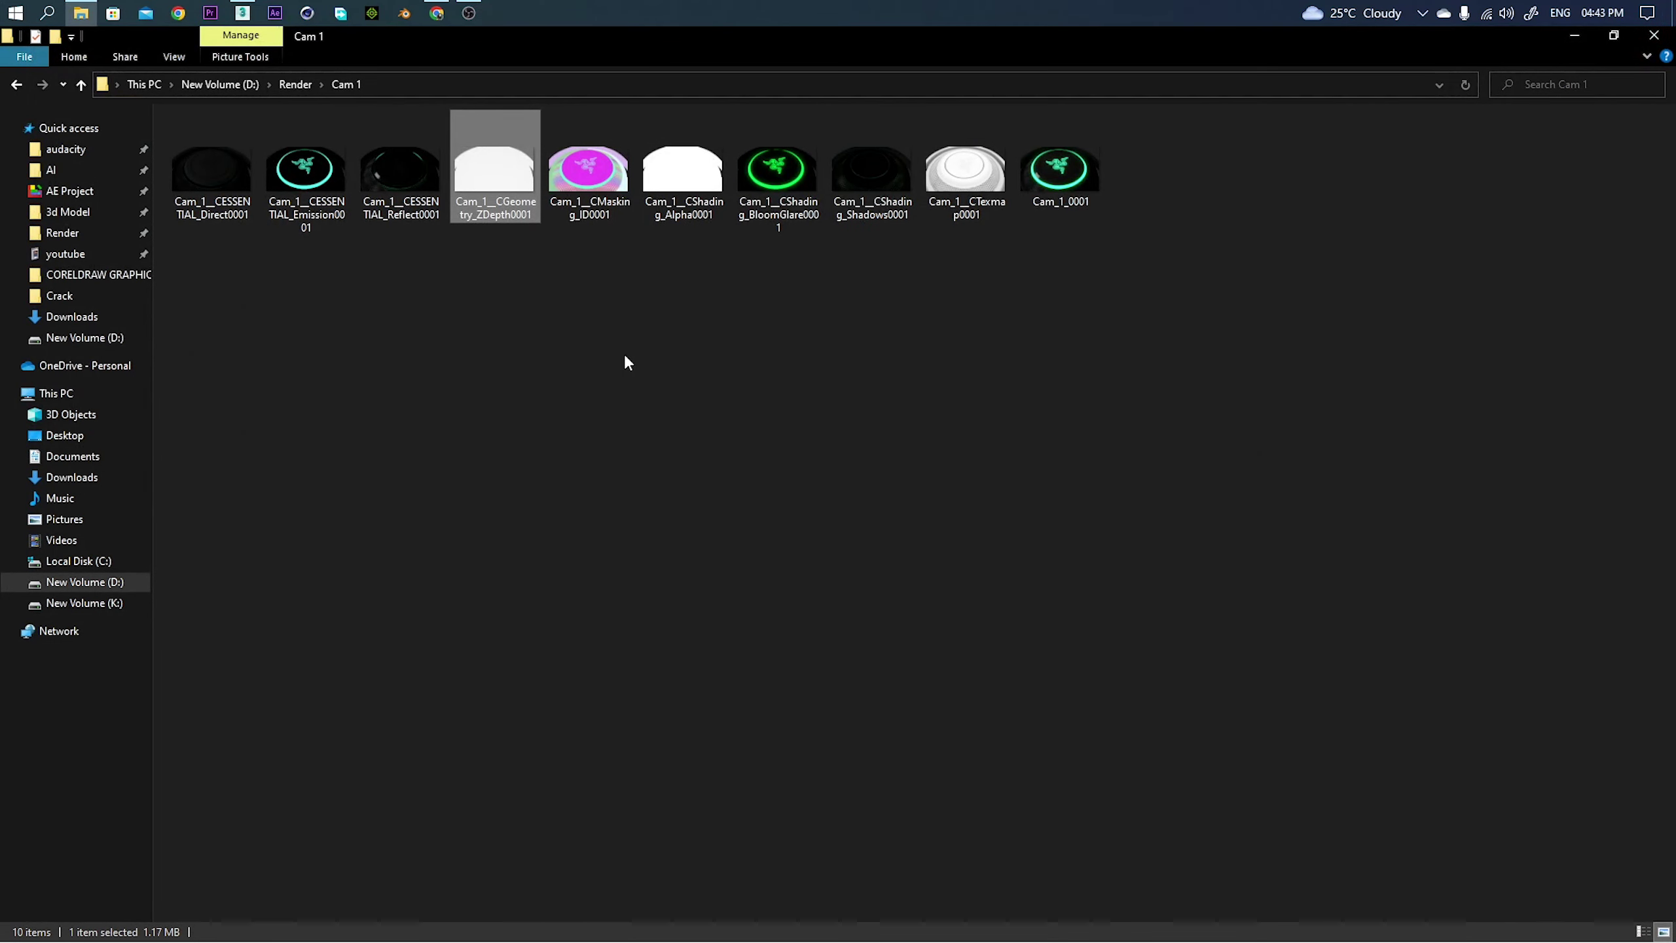
double_click(587, 181)
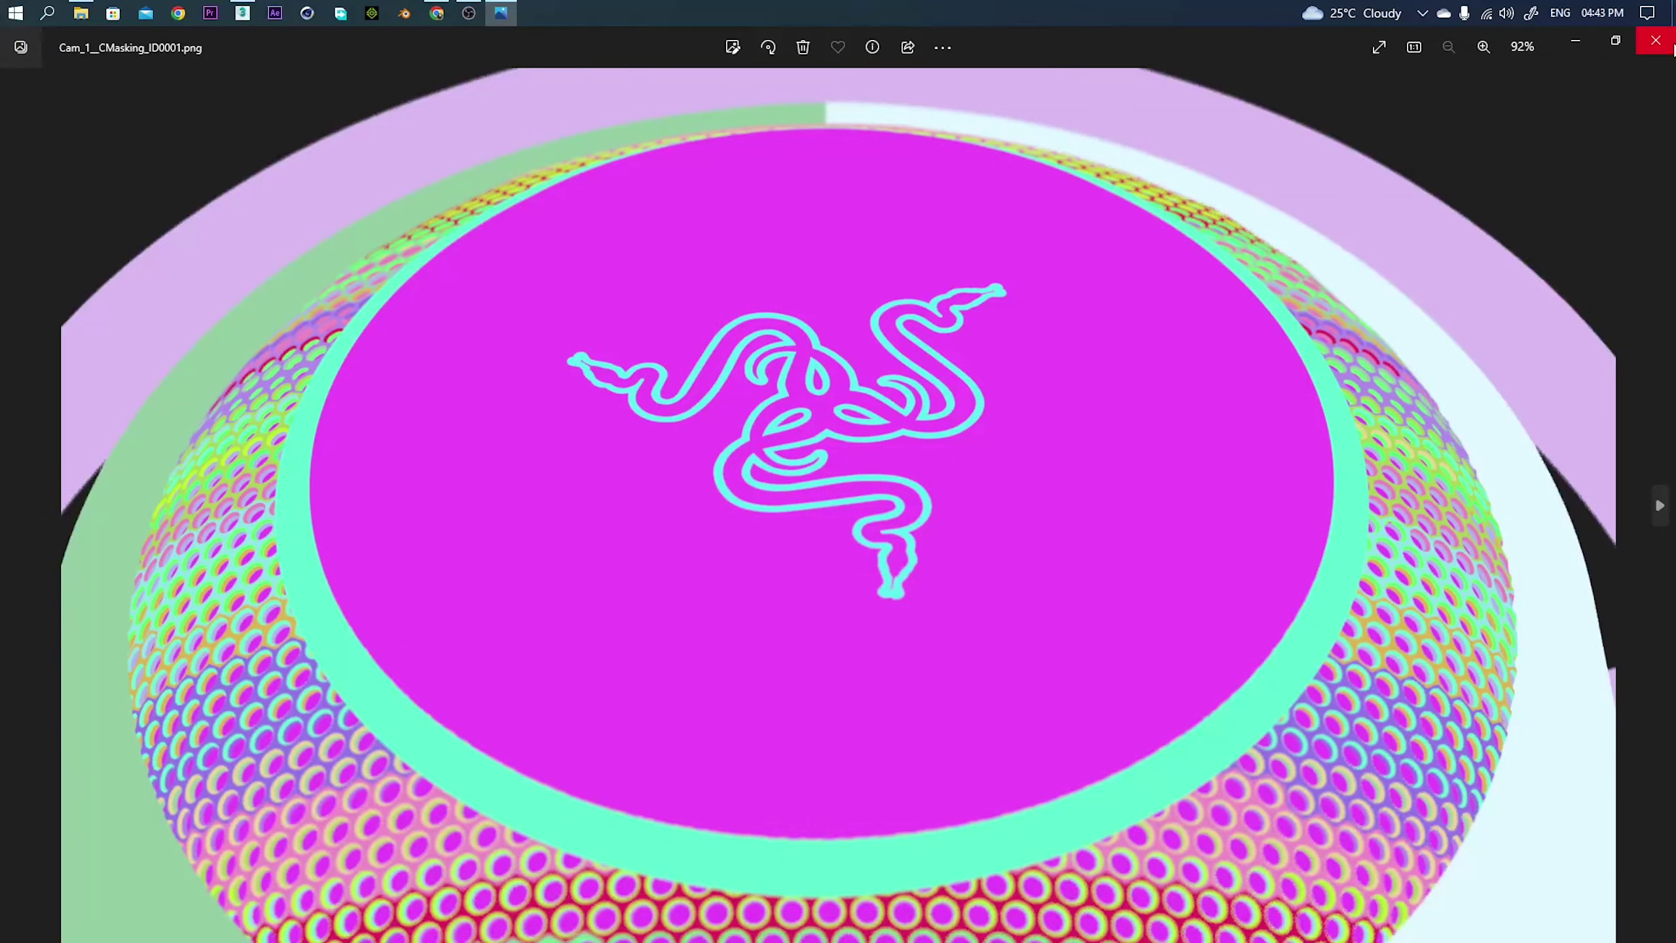
click(1673, 49)
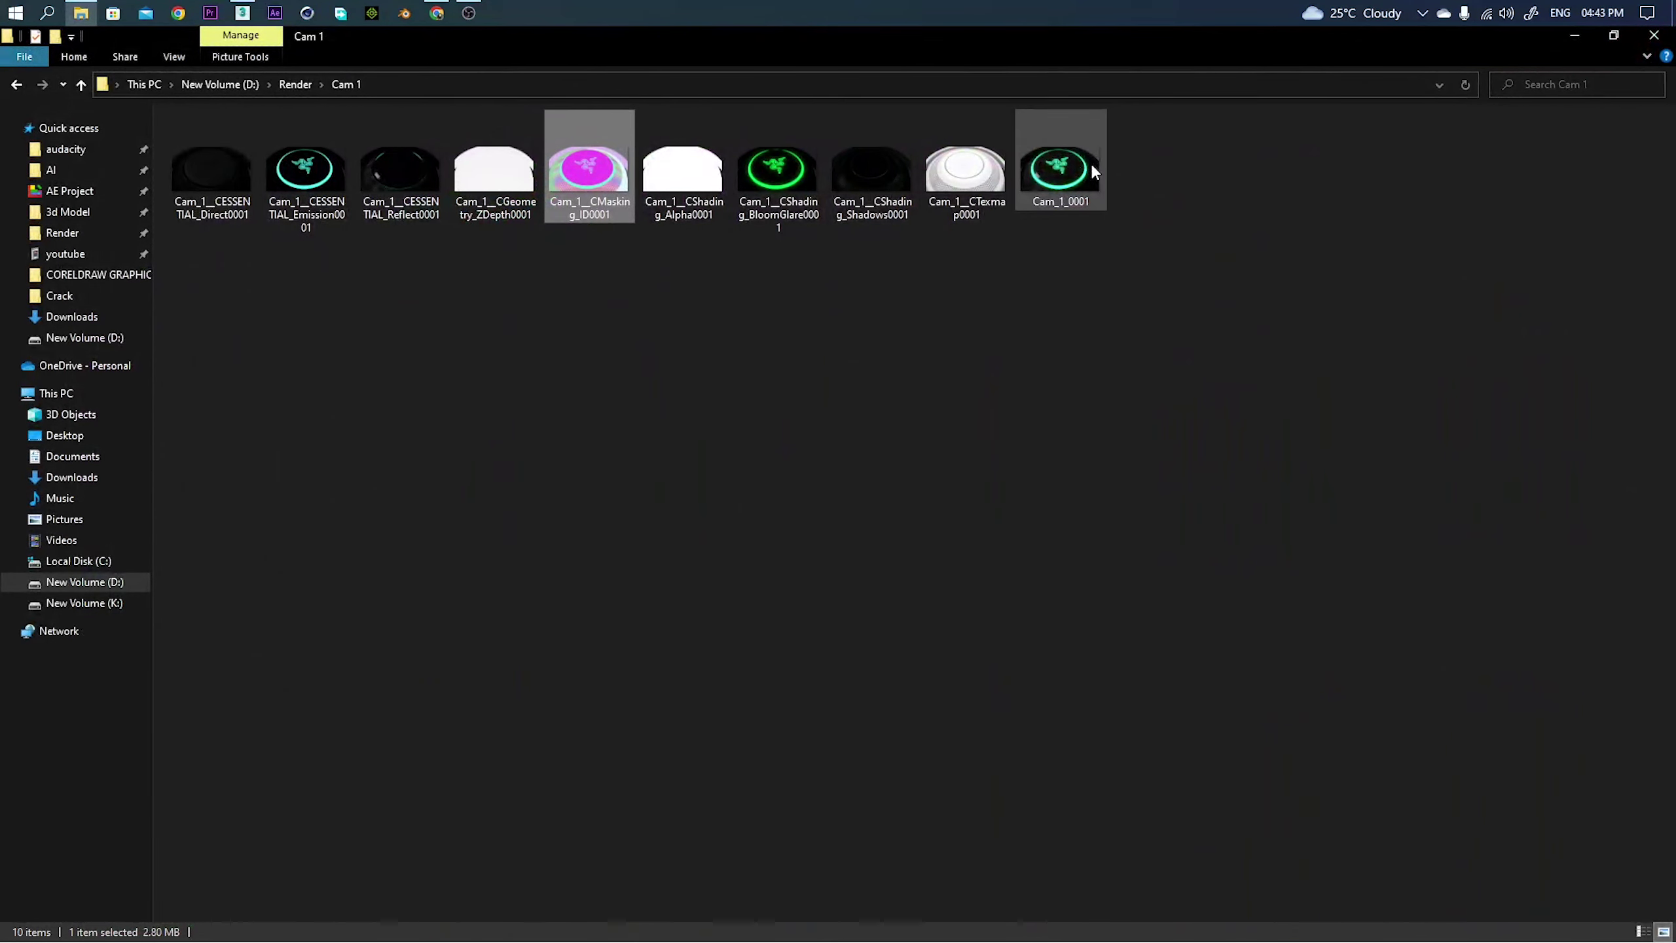
double_click(1058, 198)
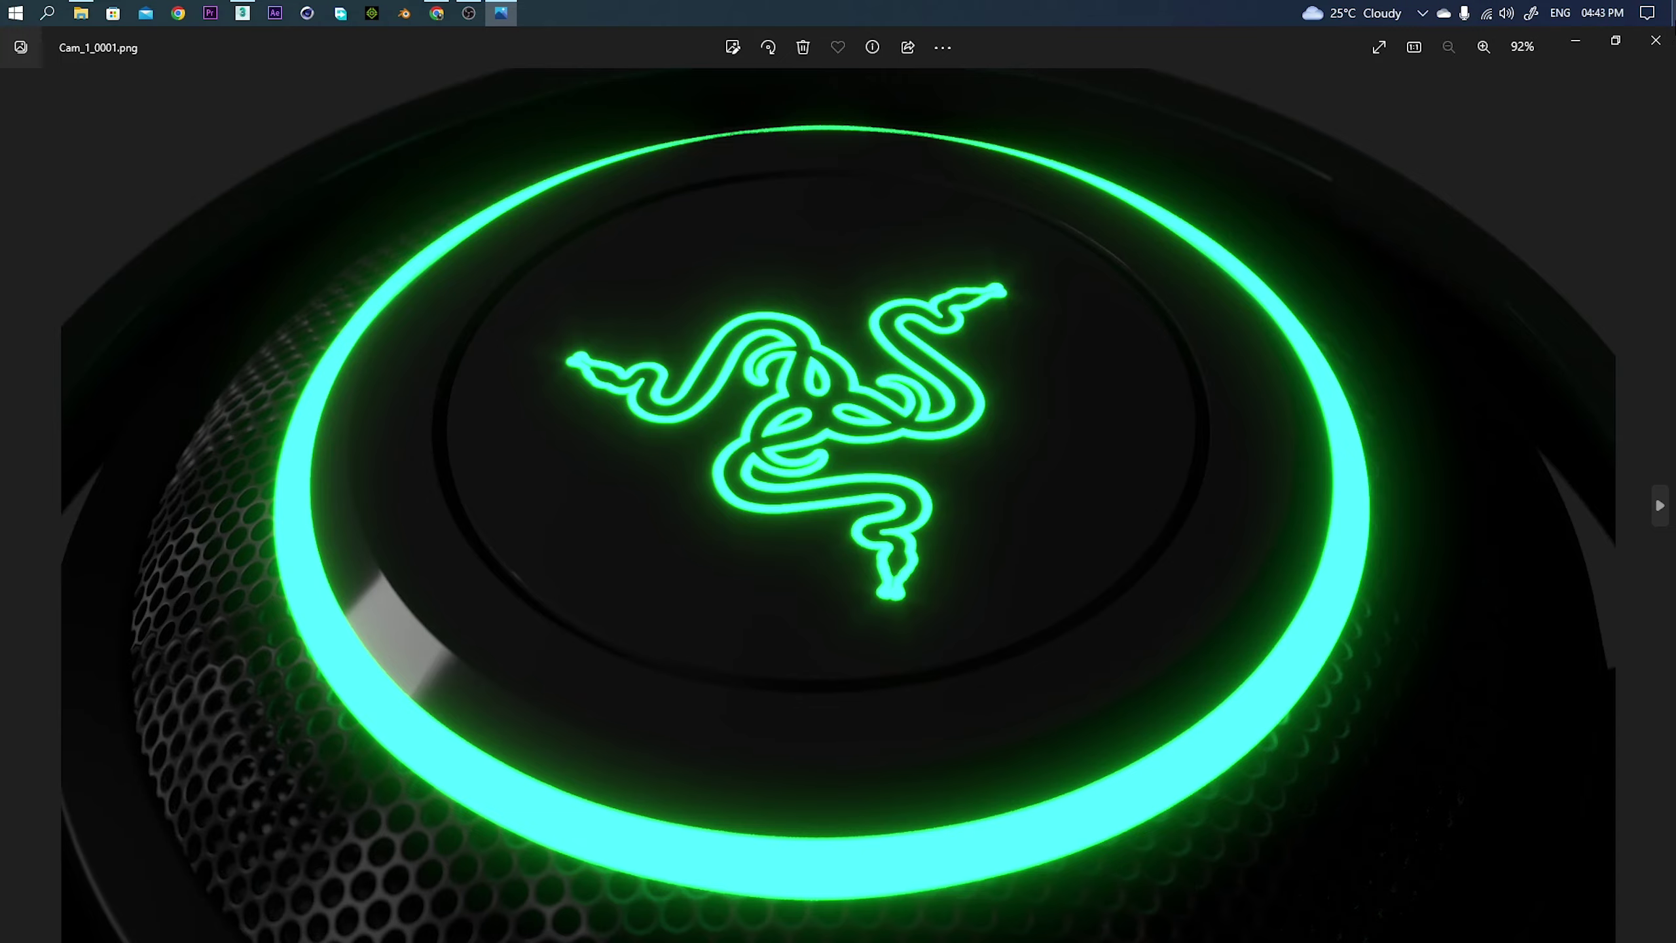
click(1655, 41)
click(601, 213)
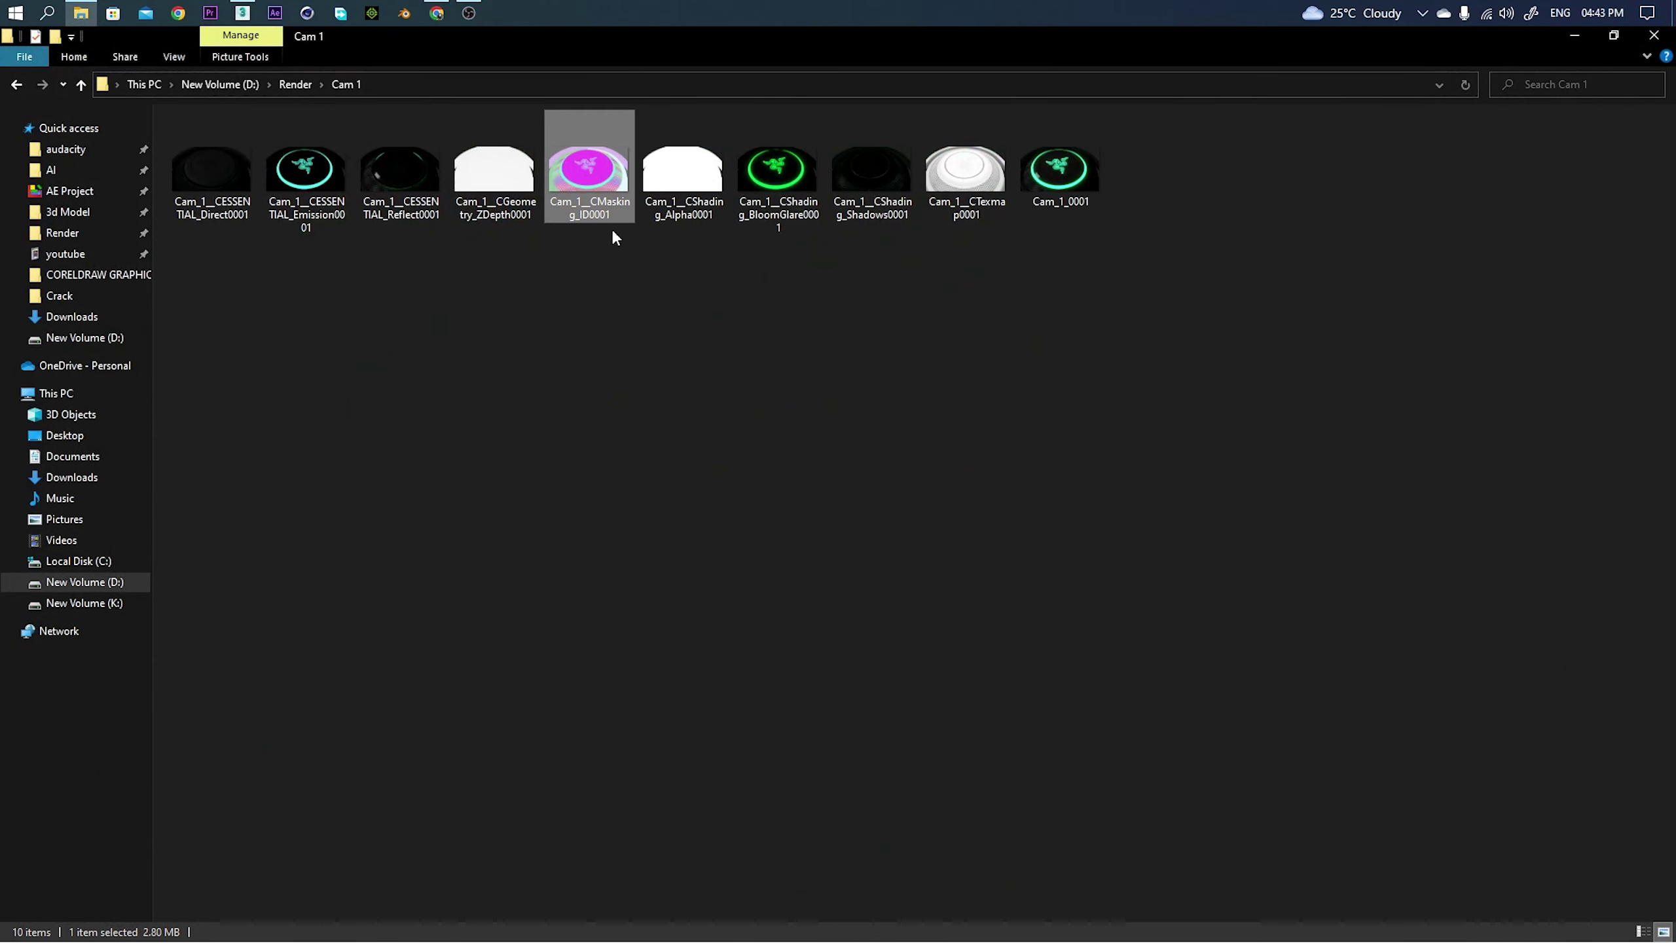
double_click(814, 178)
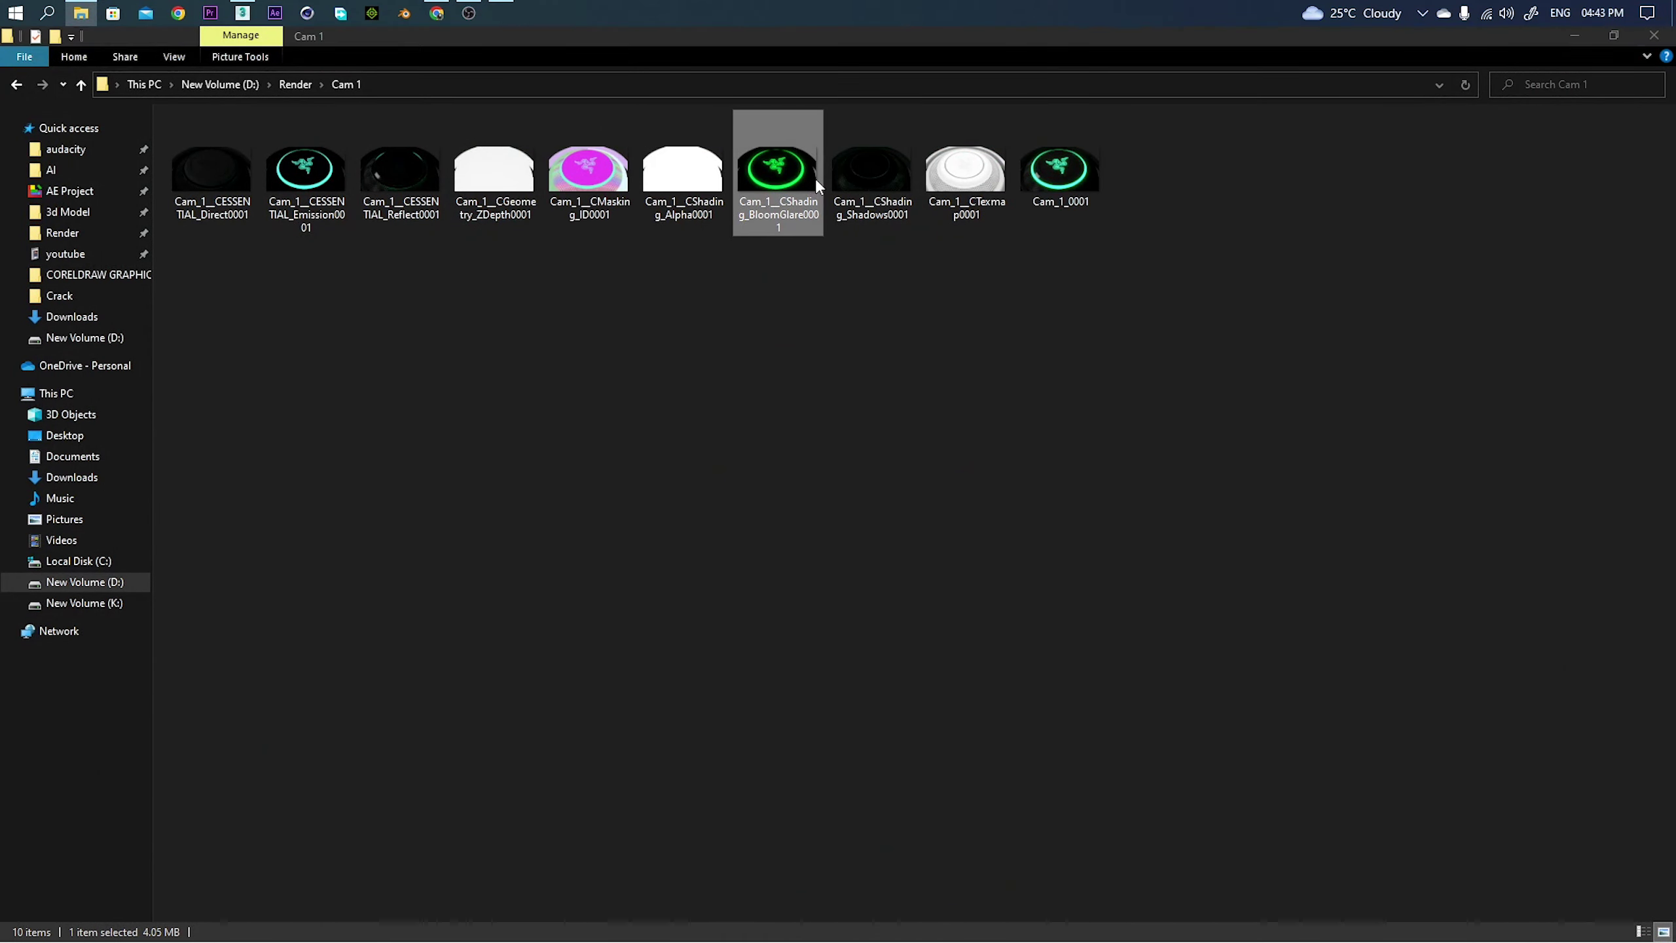
click(1655, 41)
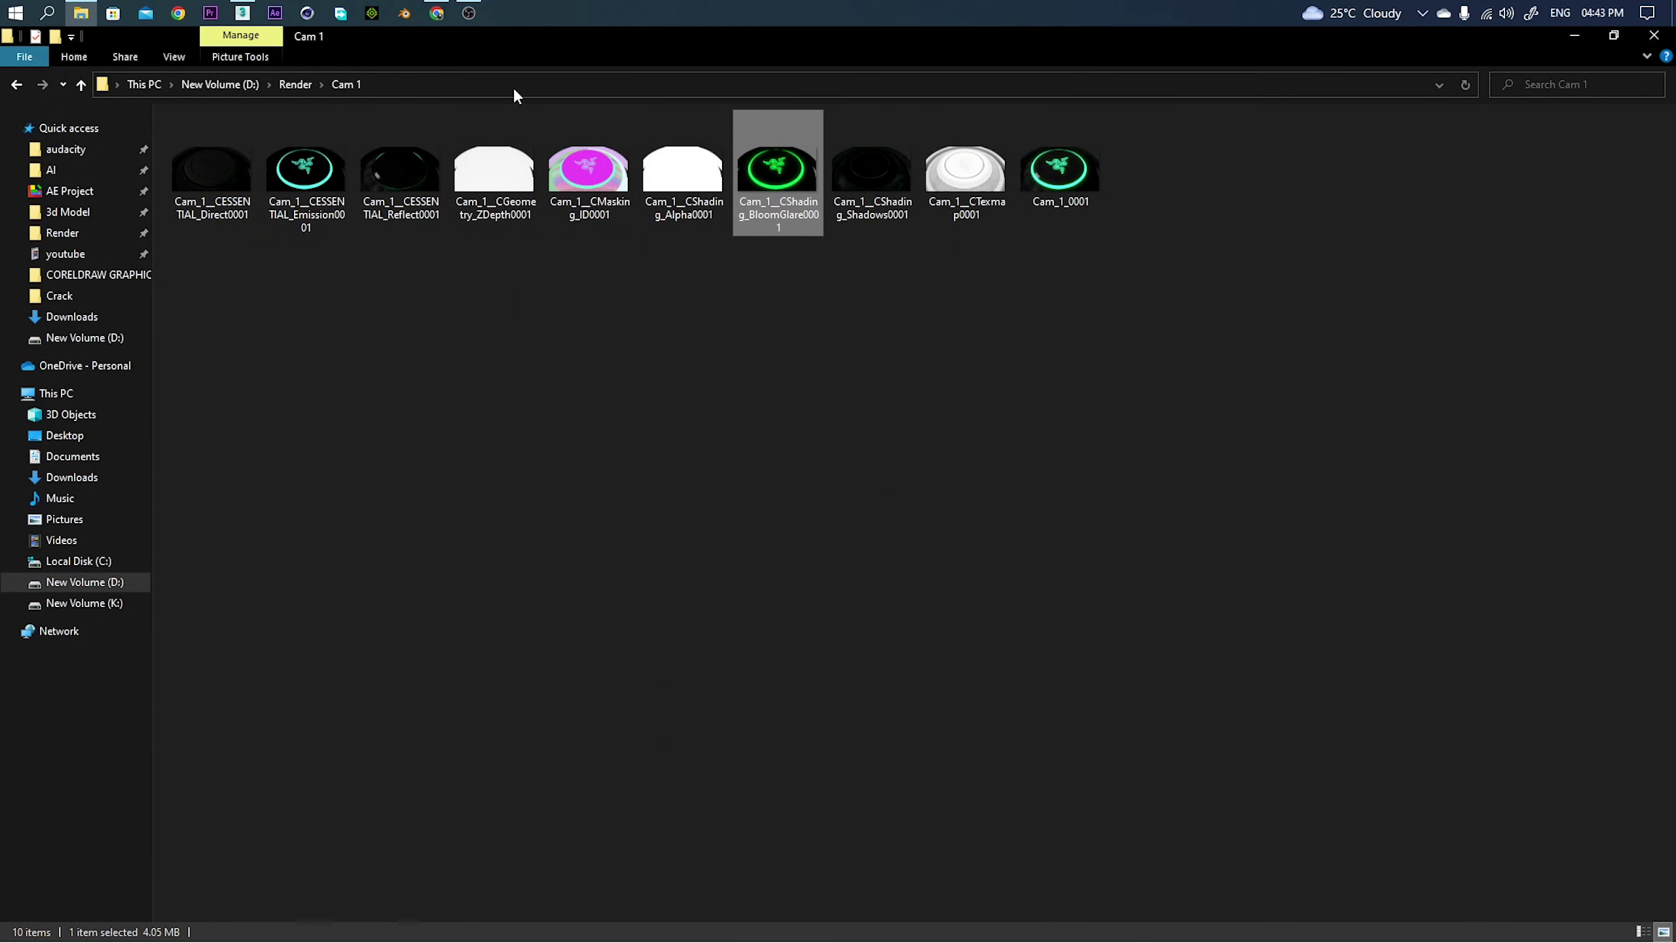
Return to 3ds Max and look through Render Setup's Common and Scene settings.
click(243, 11)
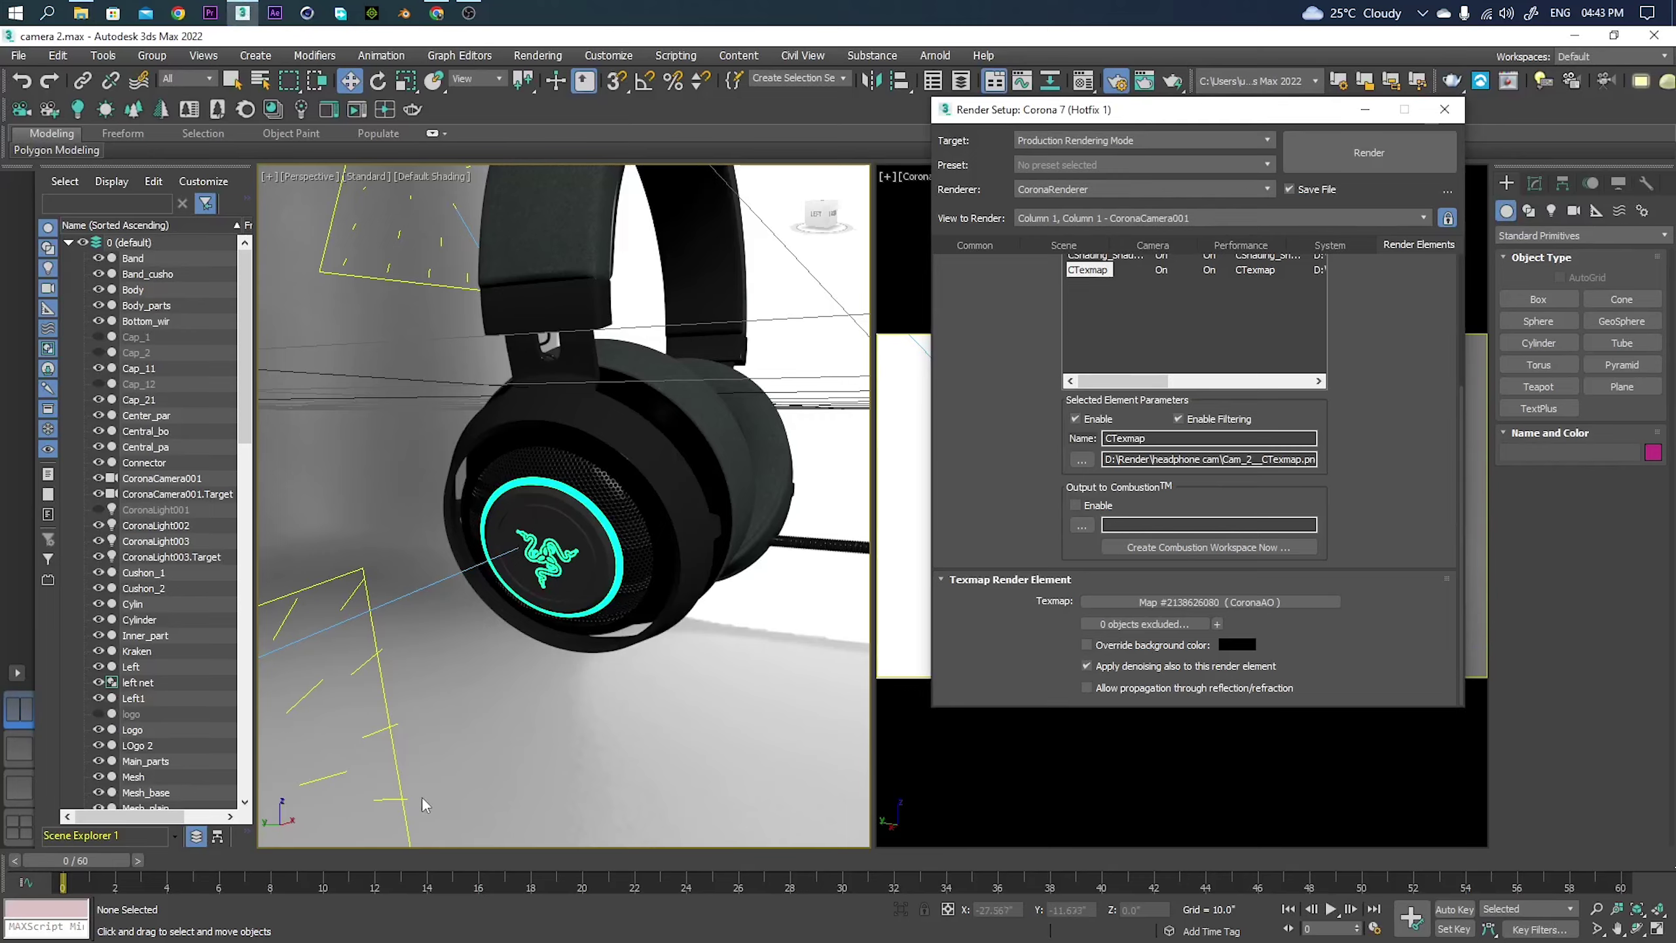
scroll(1041, 436, up, 1)
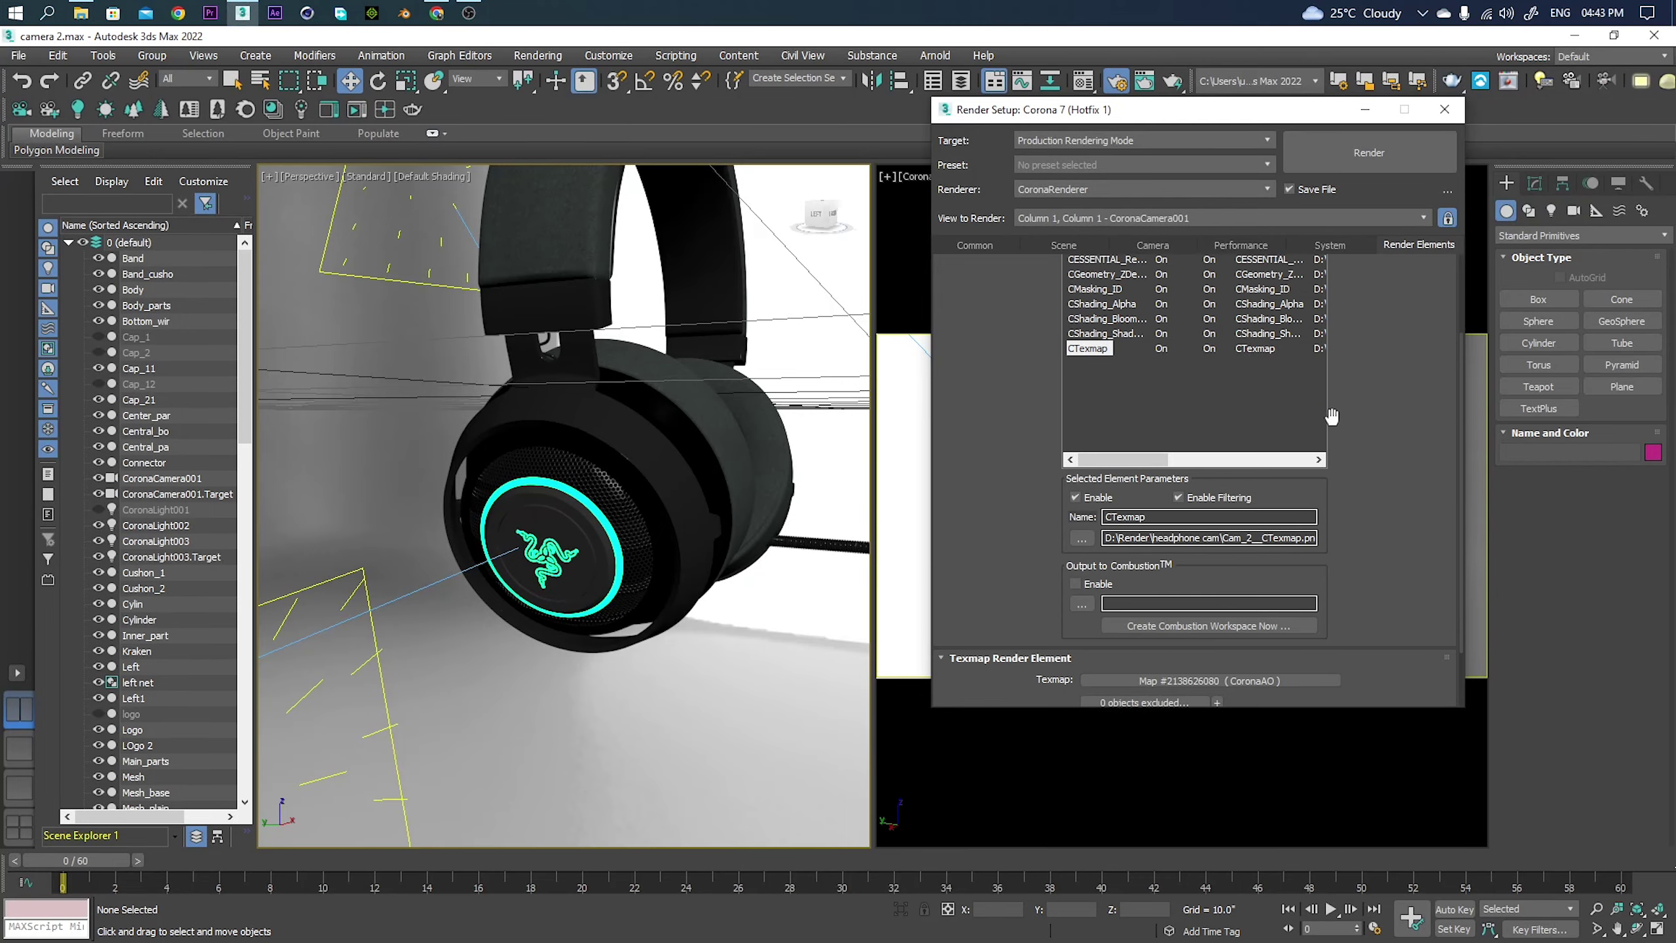
scroll(1041, 436, up, 2)
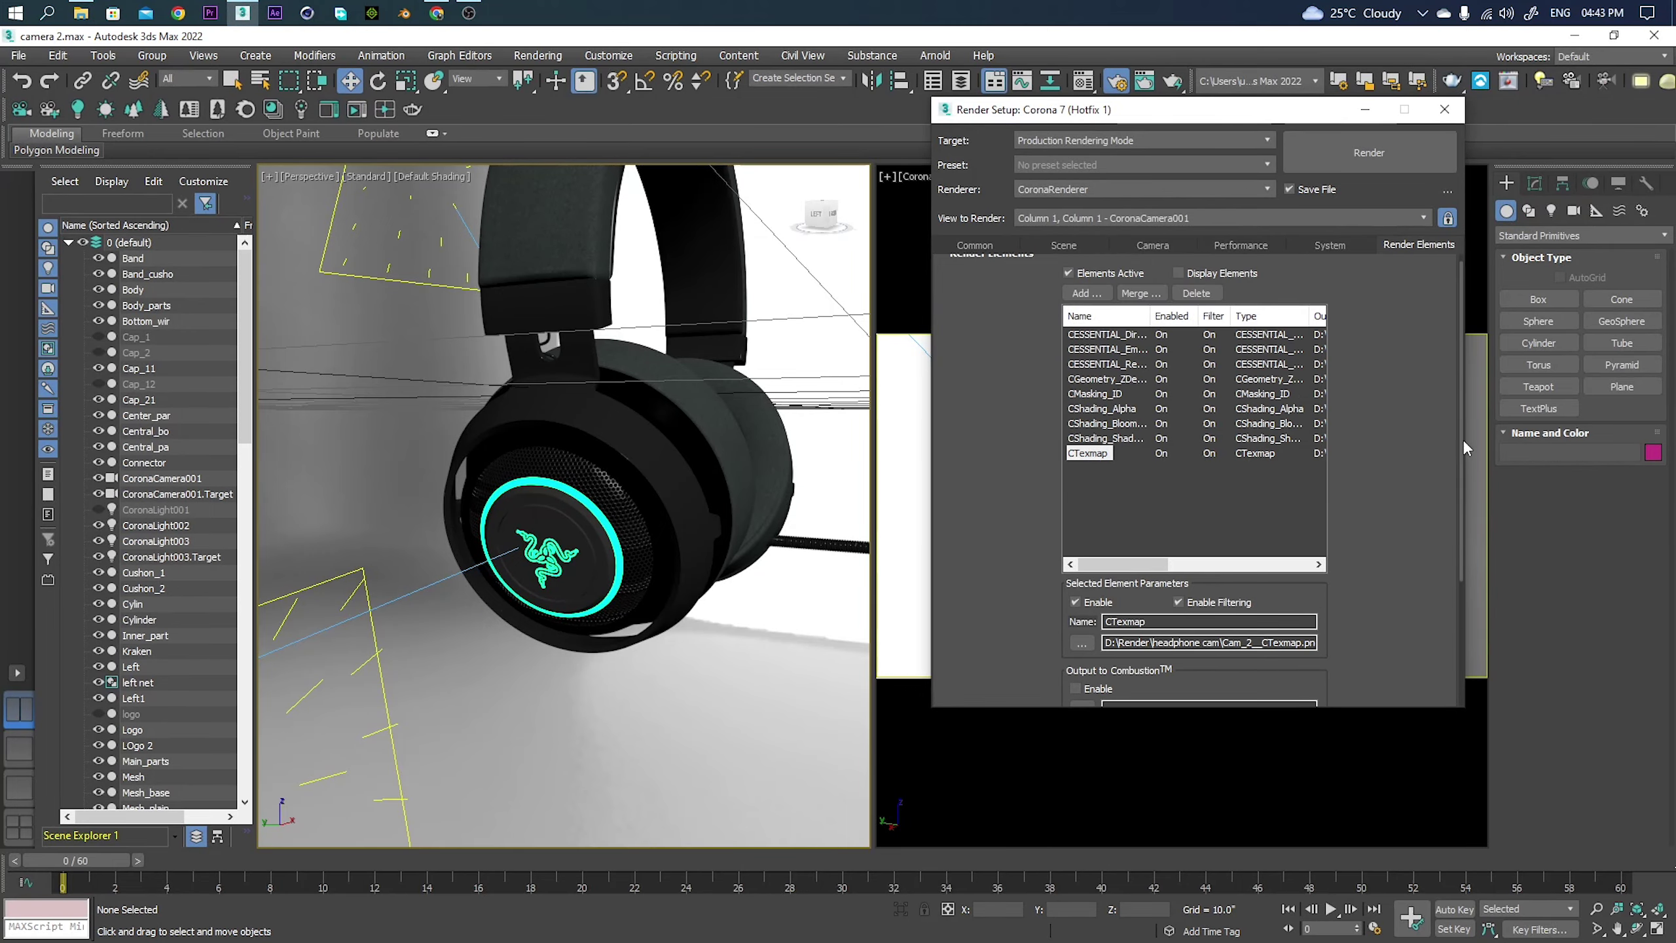
scroll(1463, 439, up, 1)
click(975, 245)
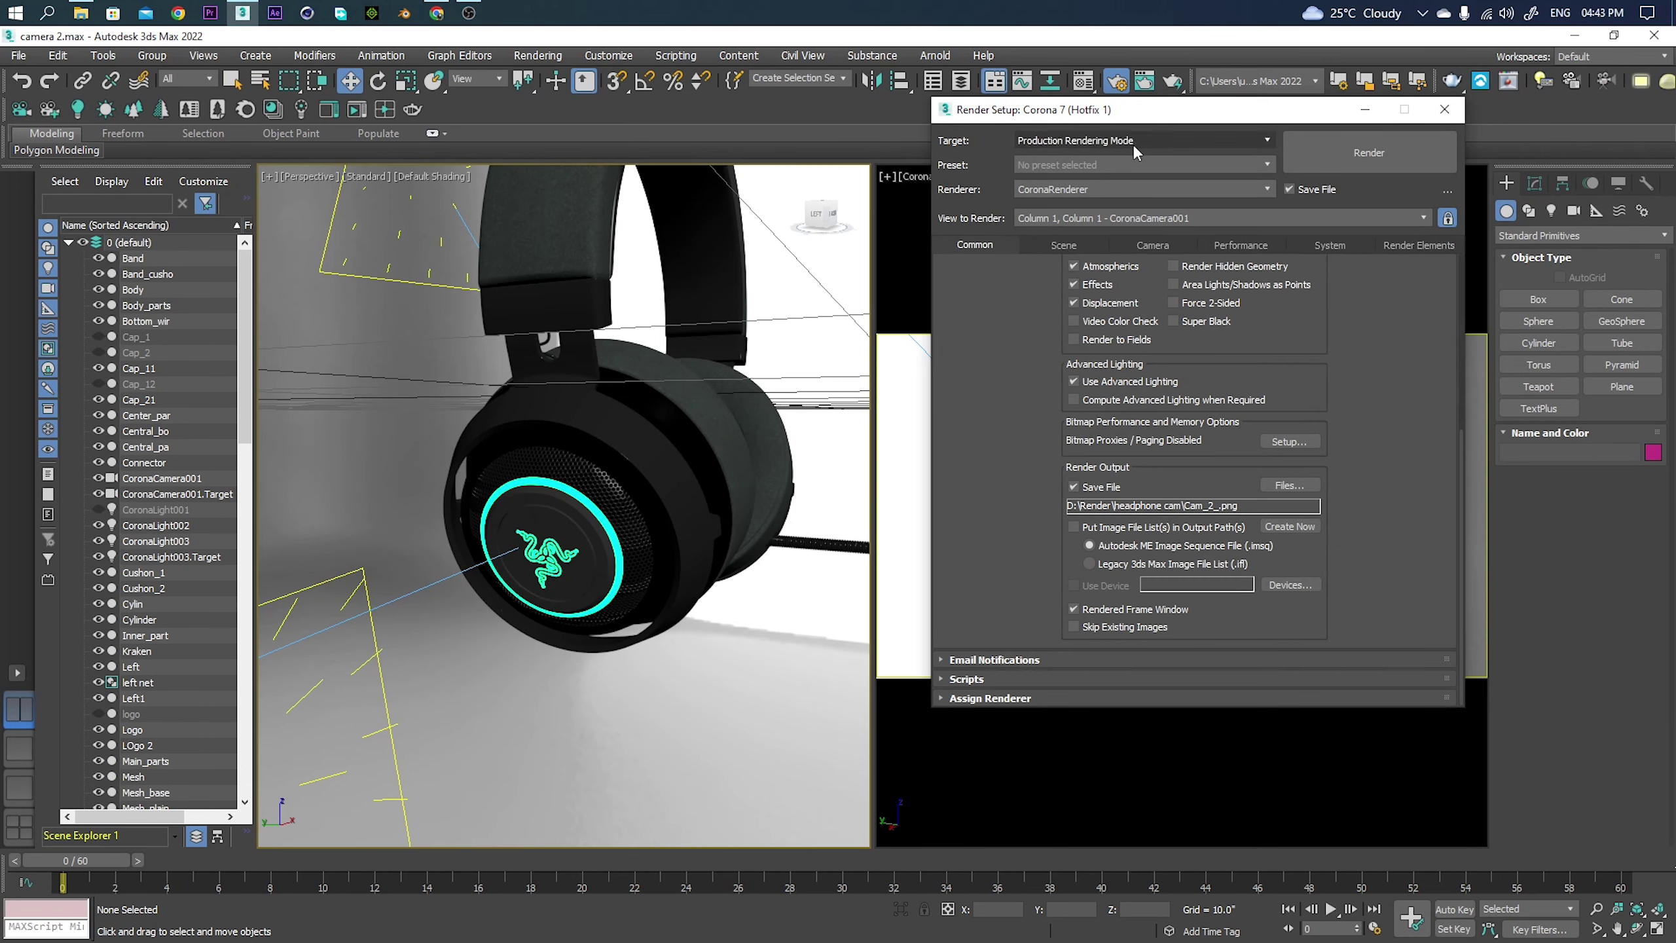
click(1136, 136)
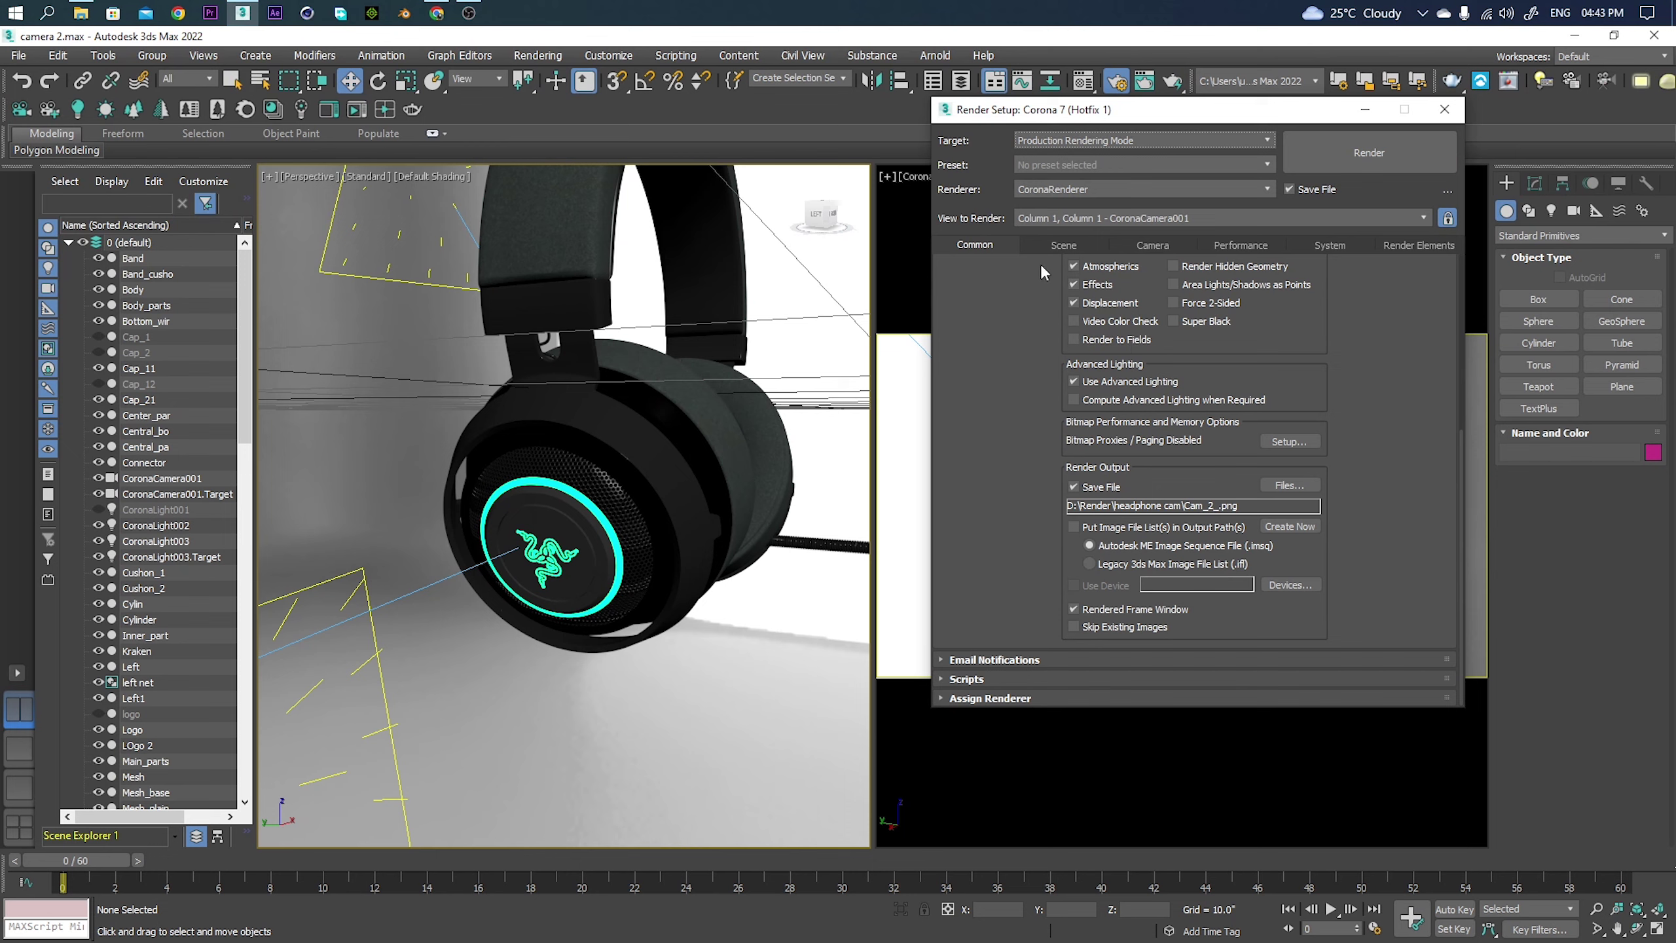
click(1060, 243)
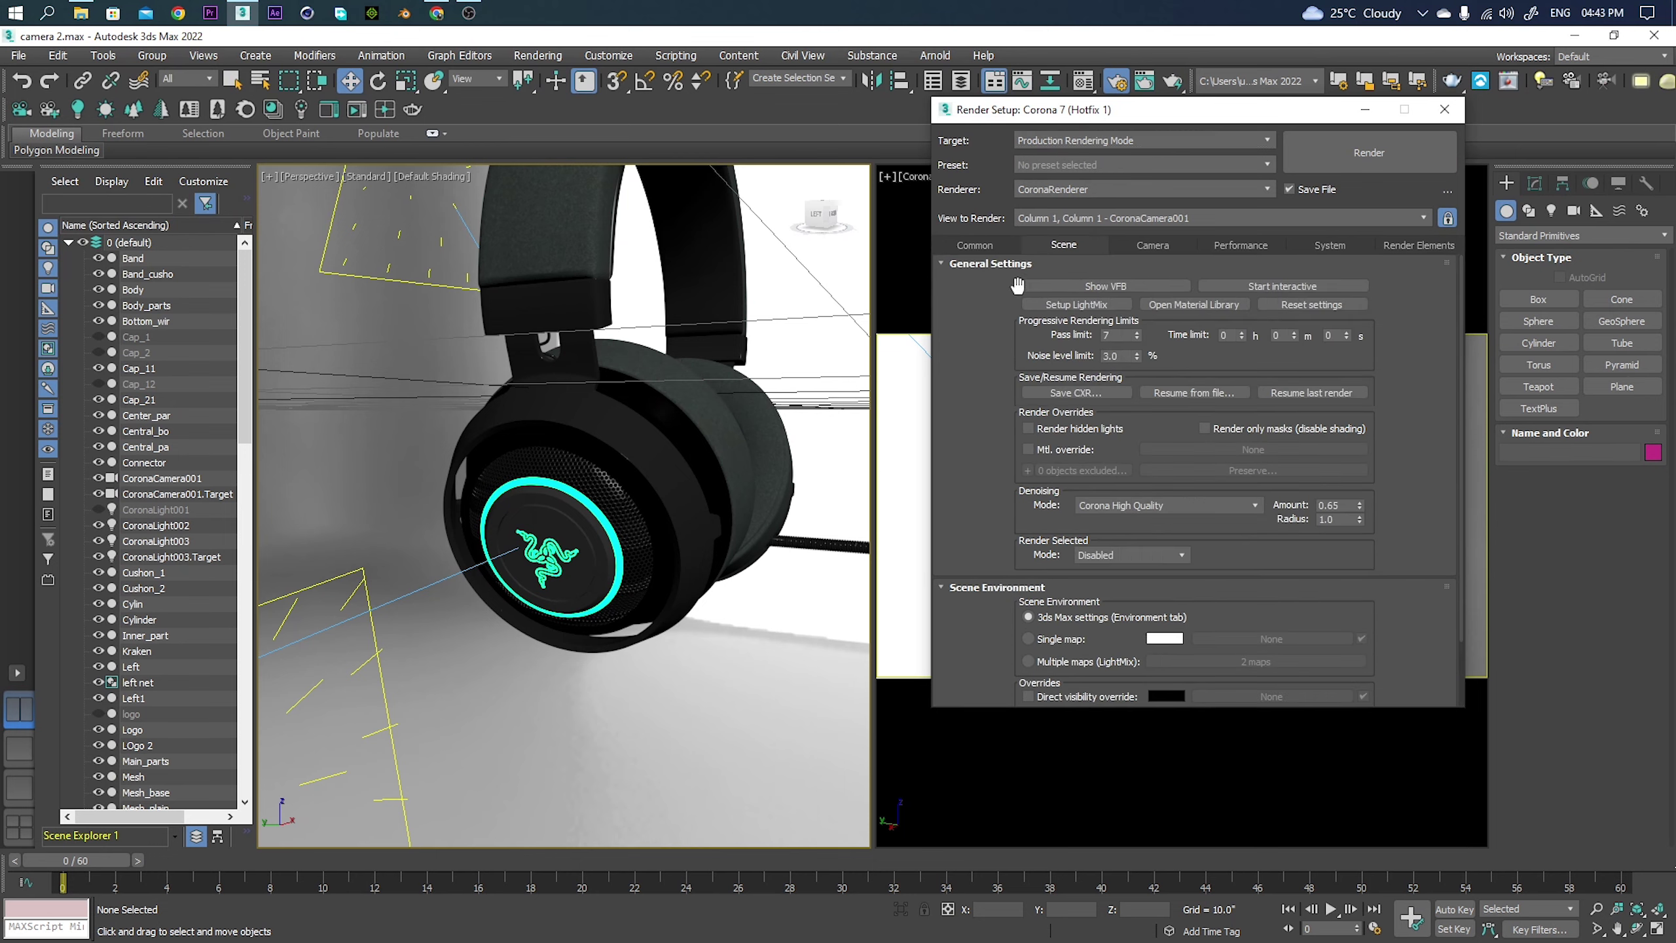
click(978, 242)
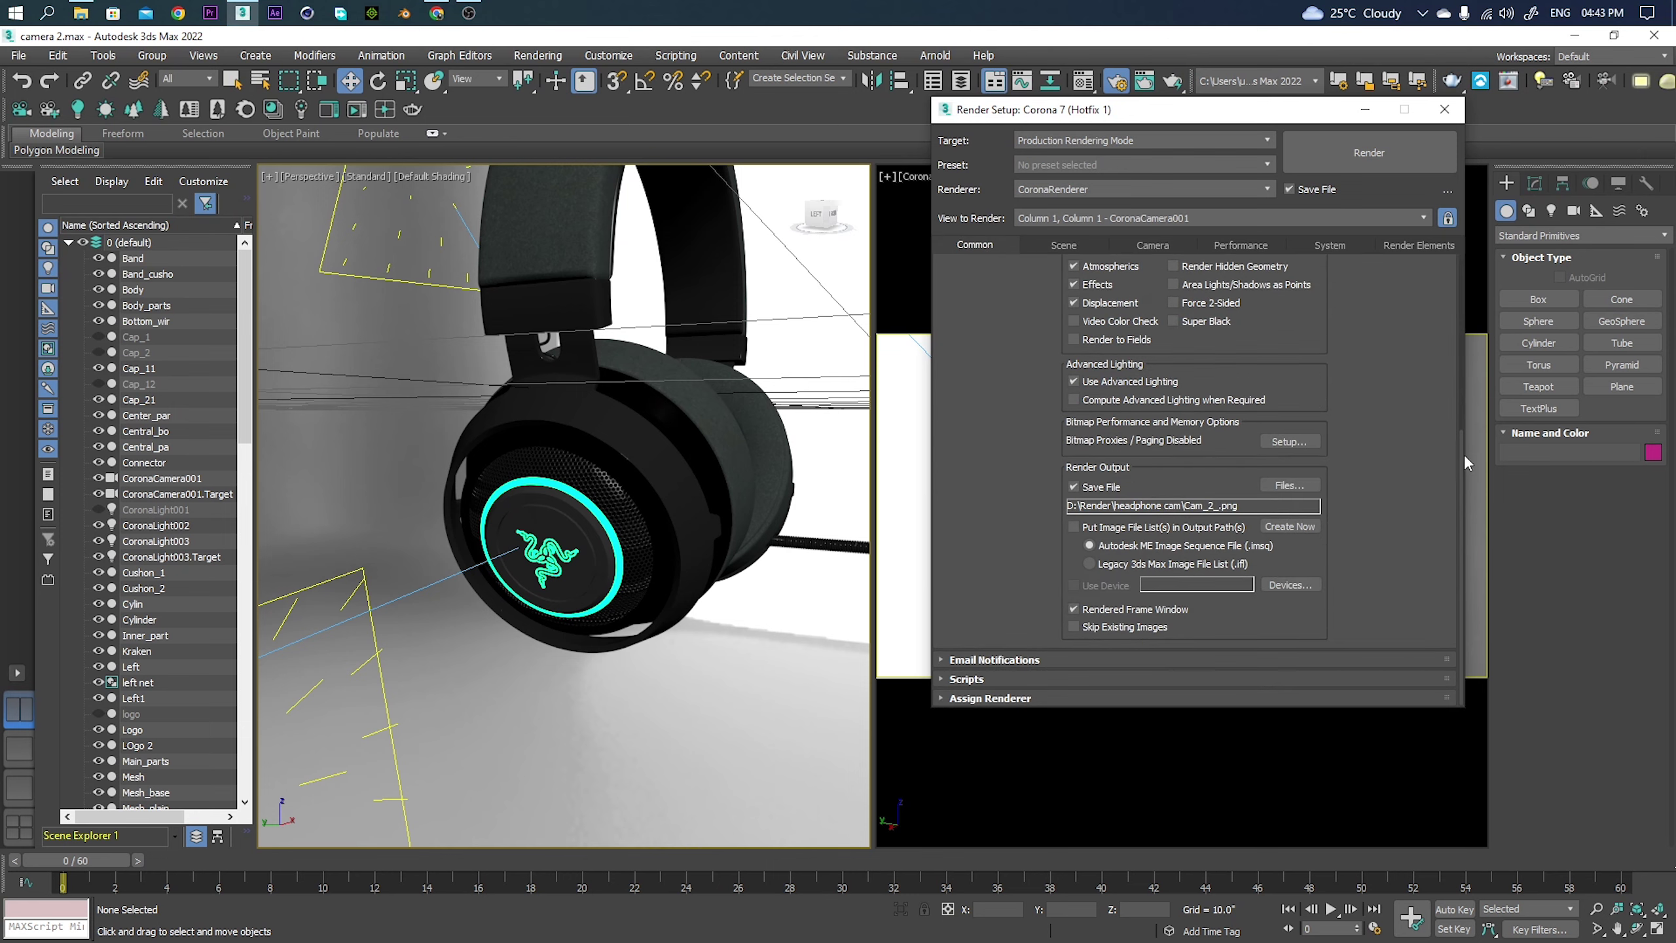
Set Time Output to Single frame in the Common settings.
mouse_move(1462, 456)
mouse_down()
mouse_move(1472, 334)
mouse_move(1449, 270)
mouse_up()
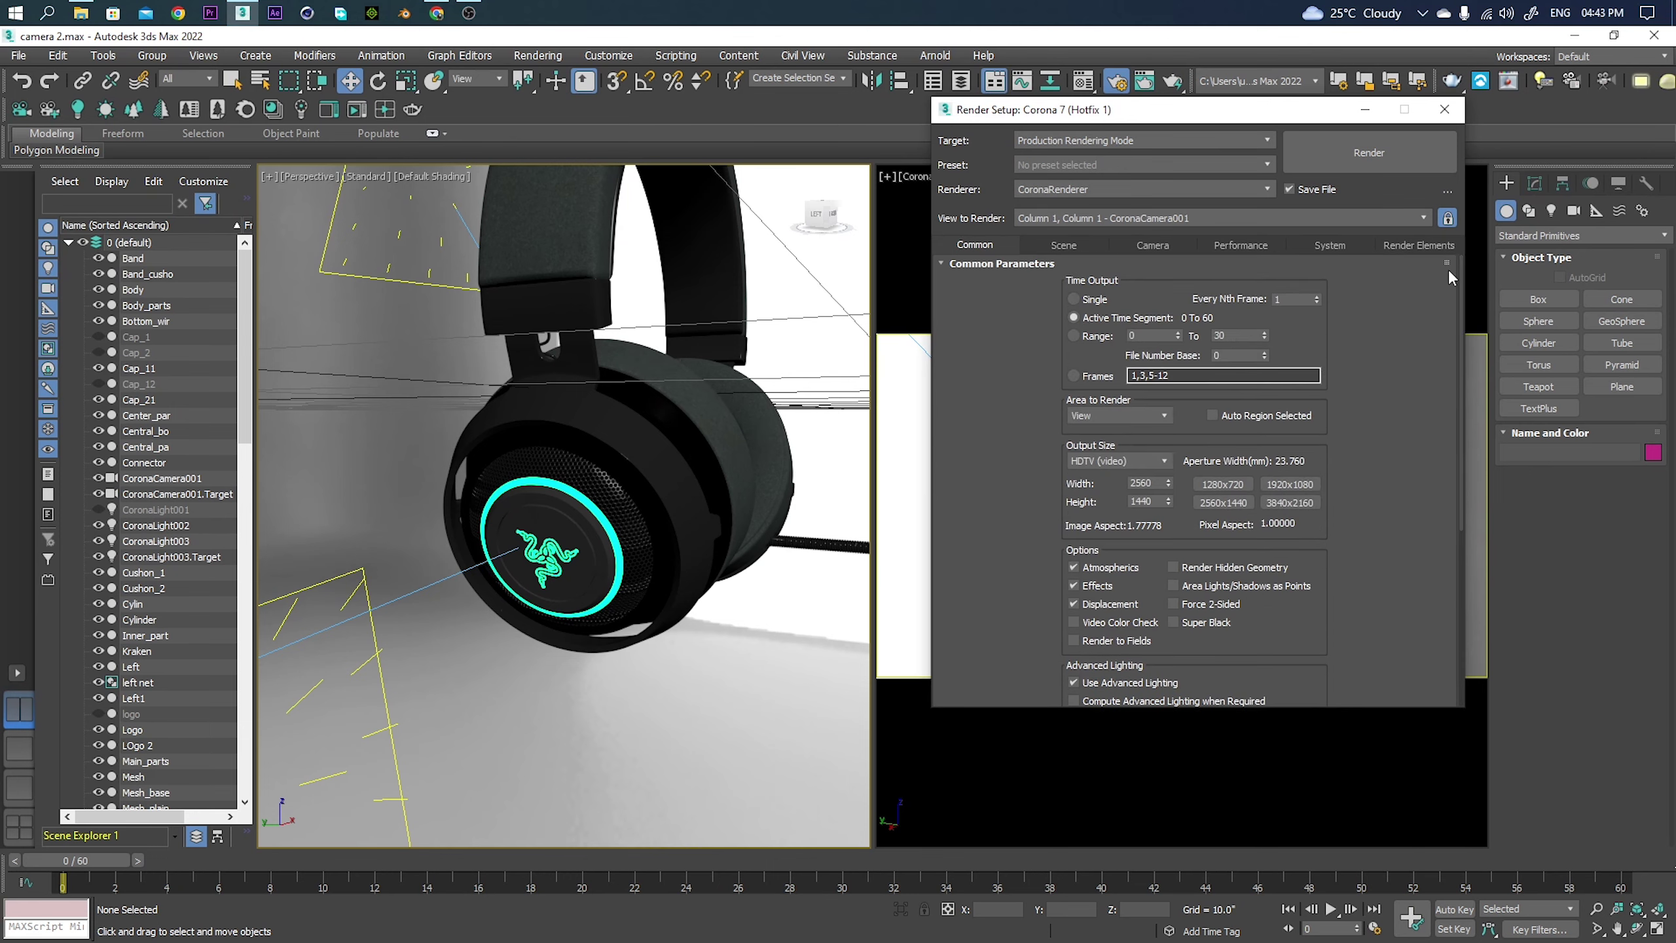
click(1075, 299)
click(1060, 248)
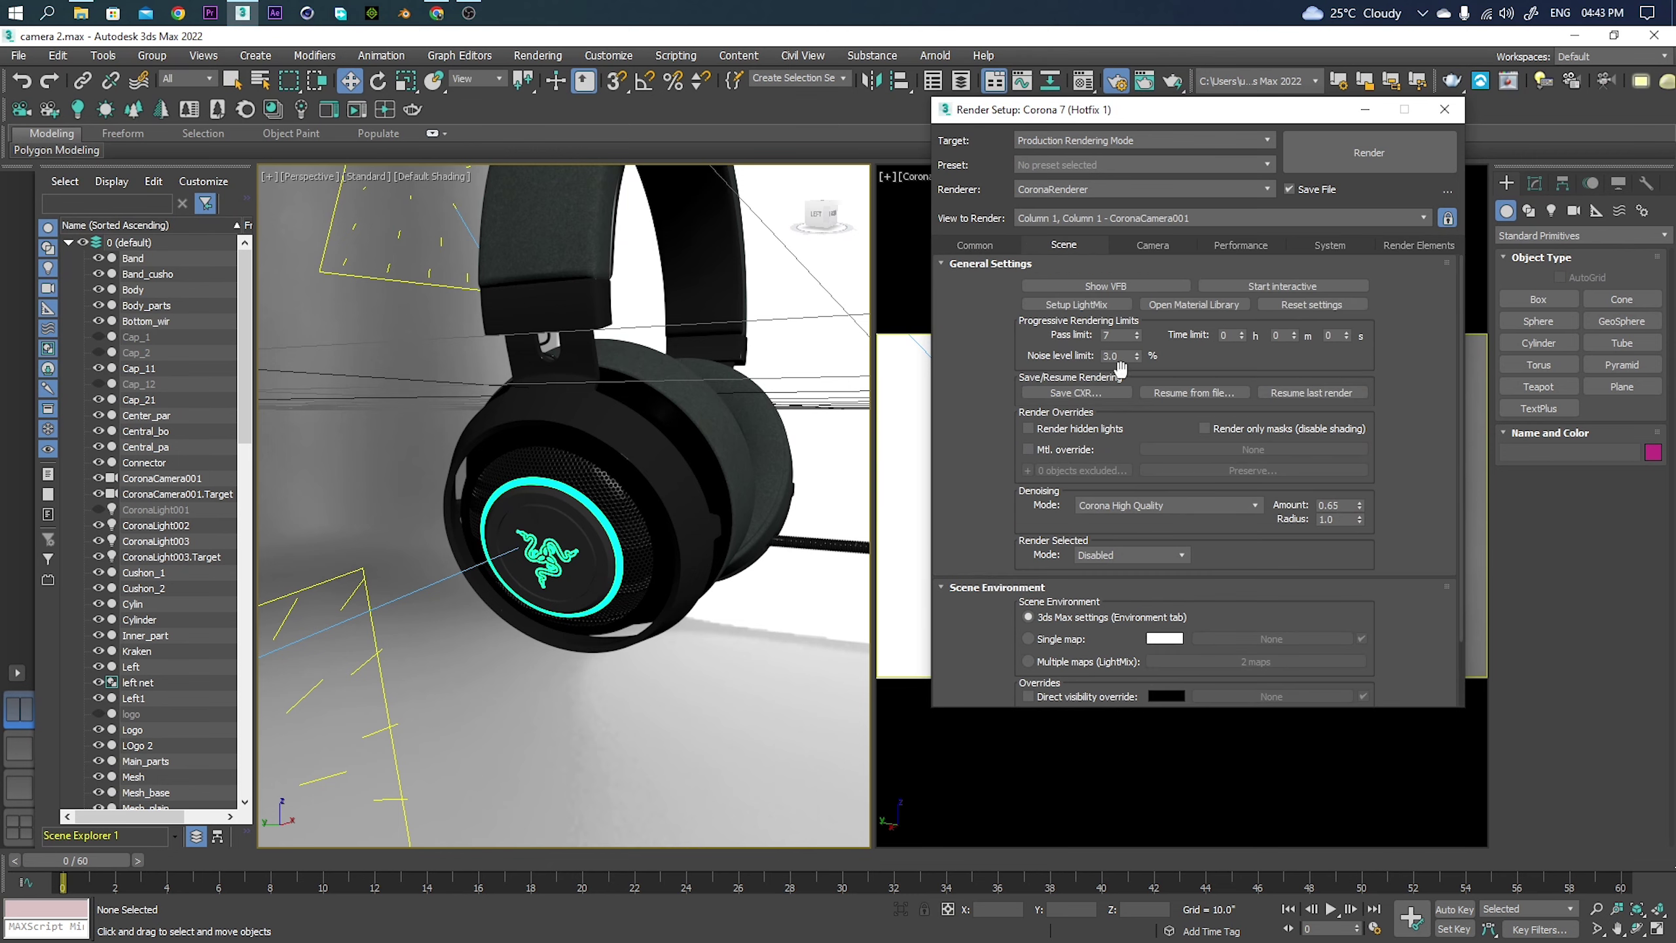
click(983, 245)
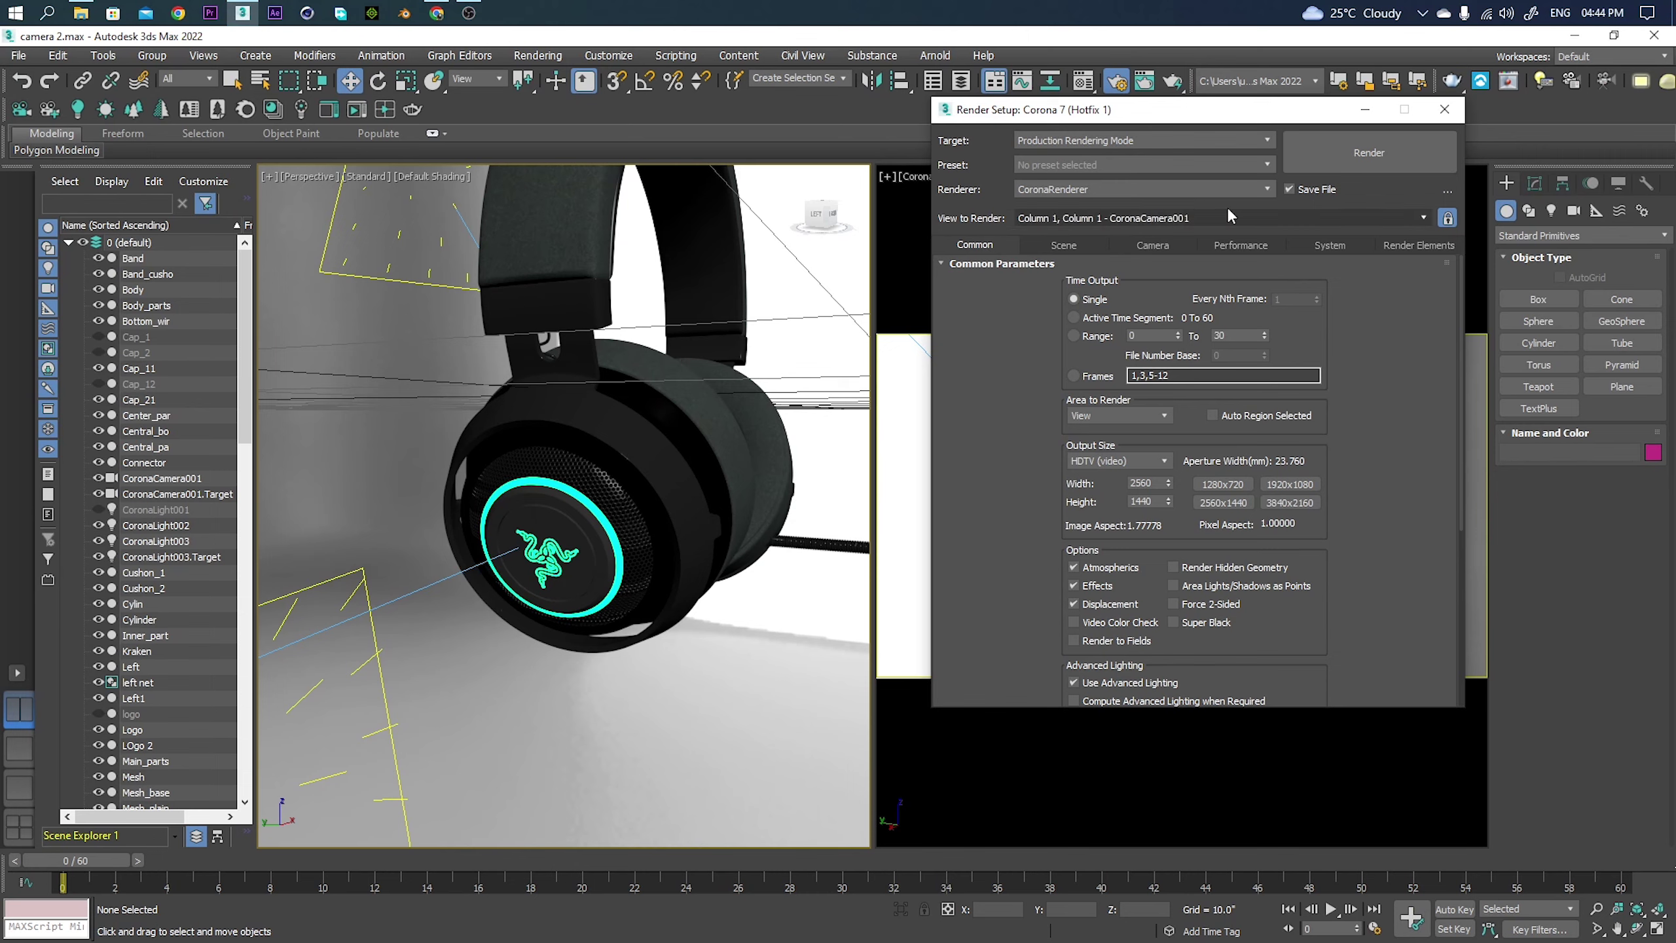
Start the Corona render of Cam_2_.png and move the frame buffer to reveal rendering progress.
click(1357, 153)
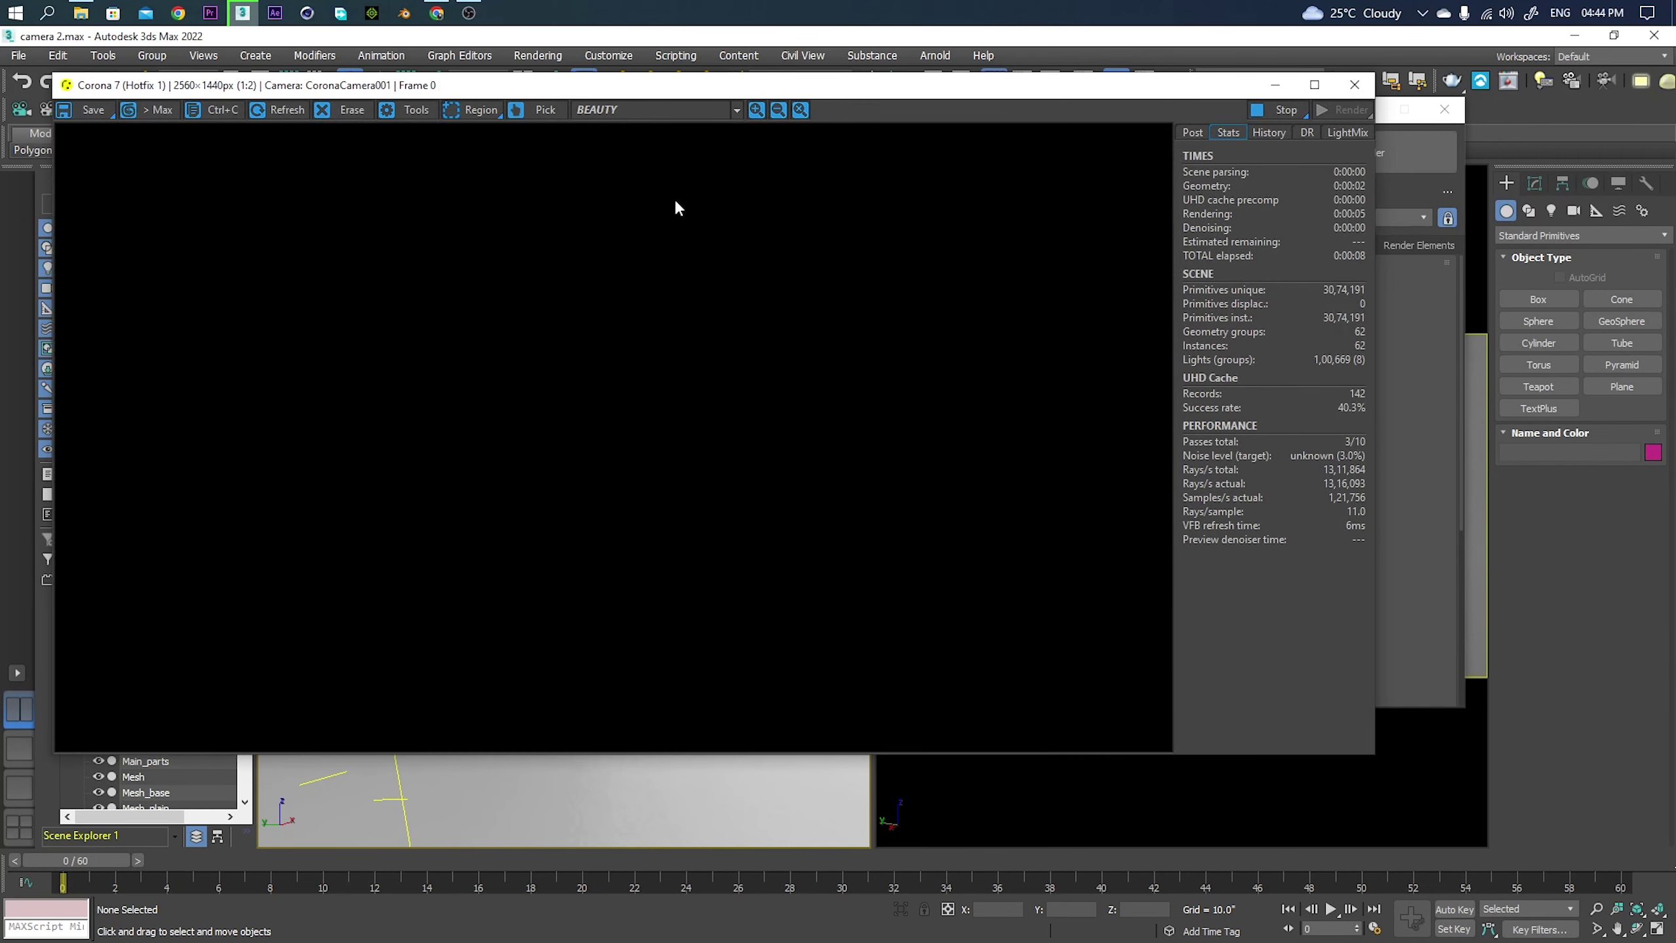
drag(1188, 94, 1341, 157)
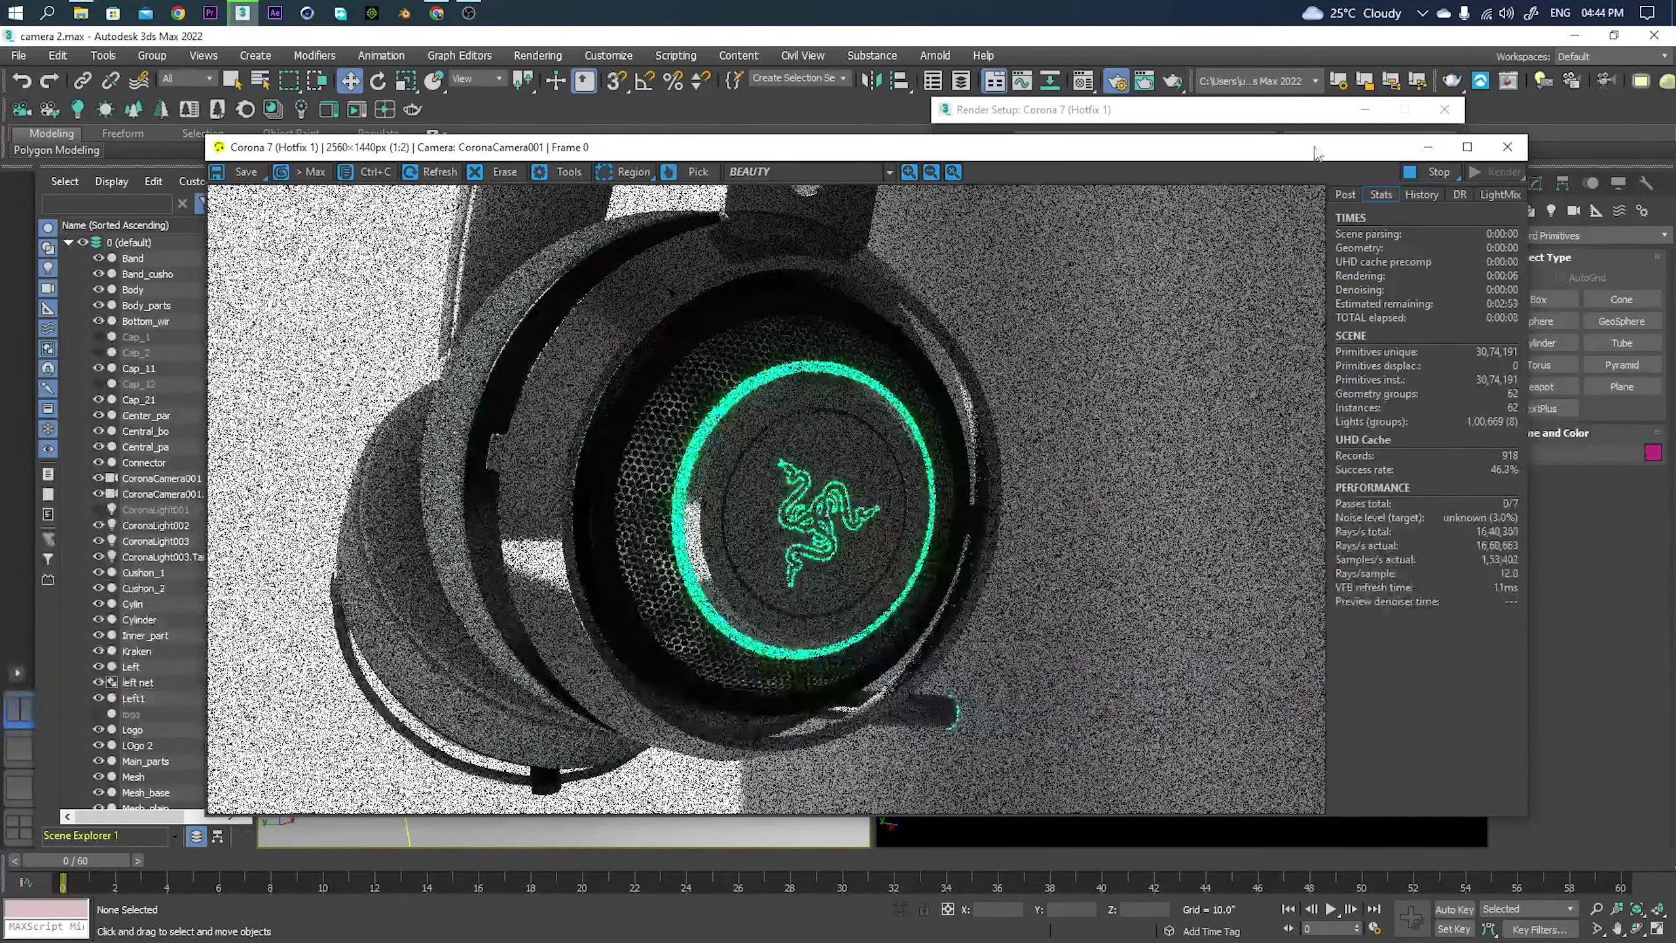
mouse_move(1310, 142)
mouse_down()
mouse_move(1464, 582)
mouse_move(1286, 569)
mouse_up()
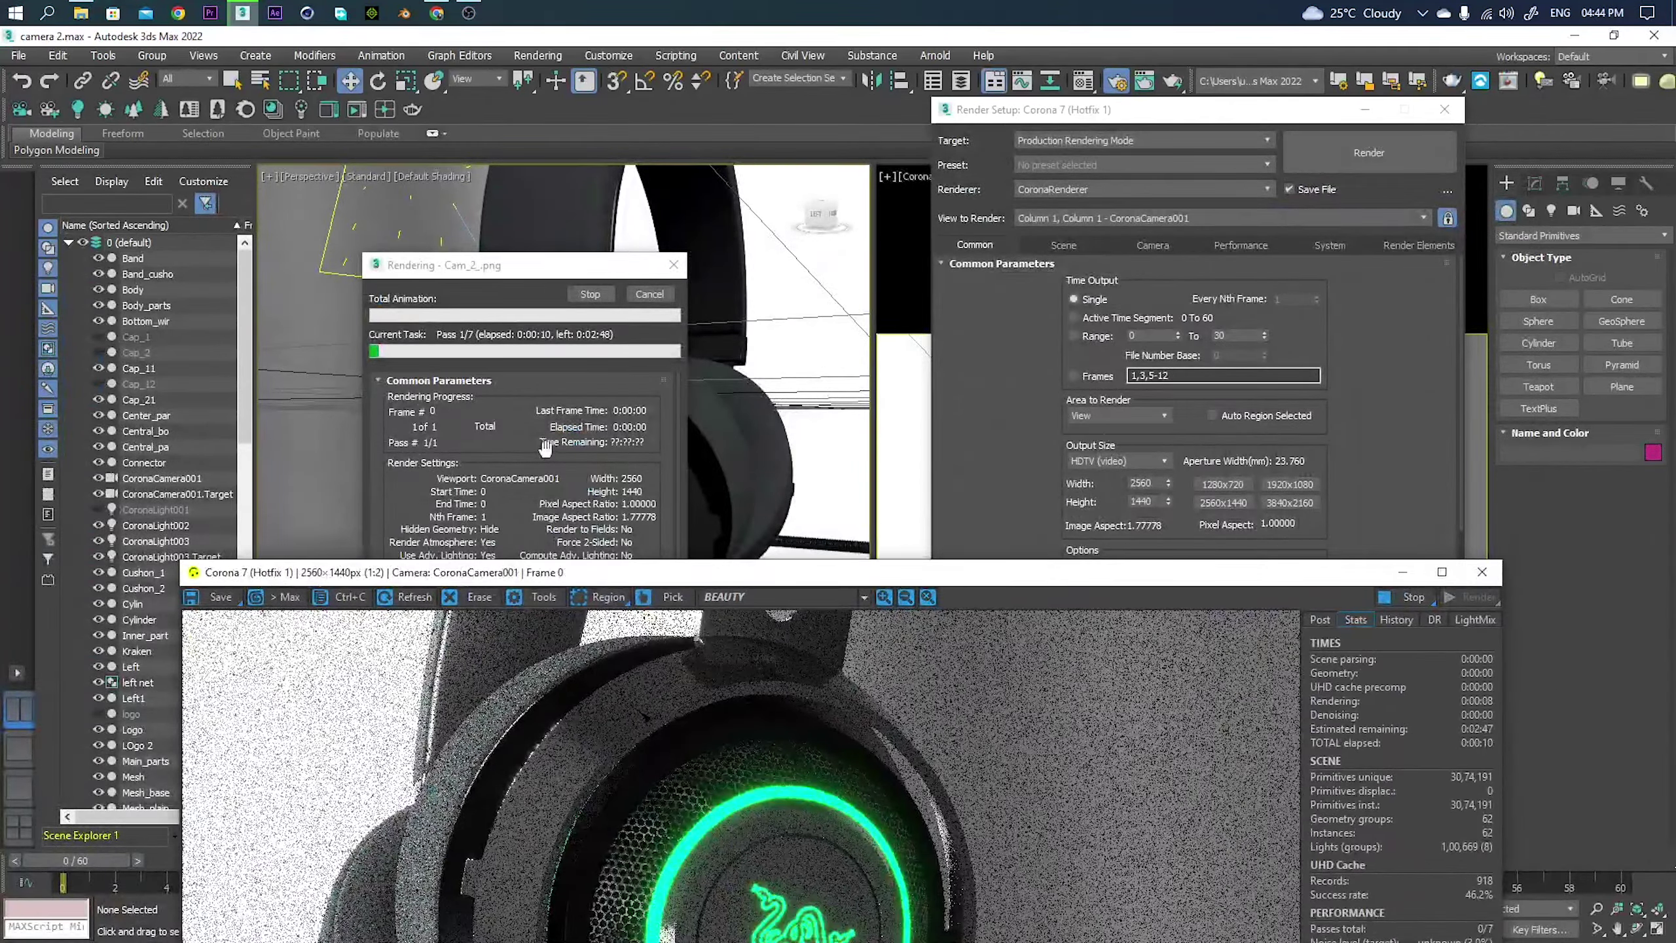